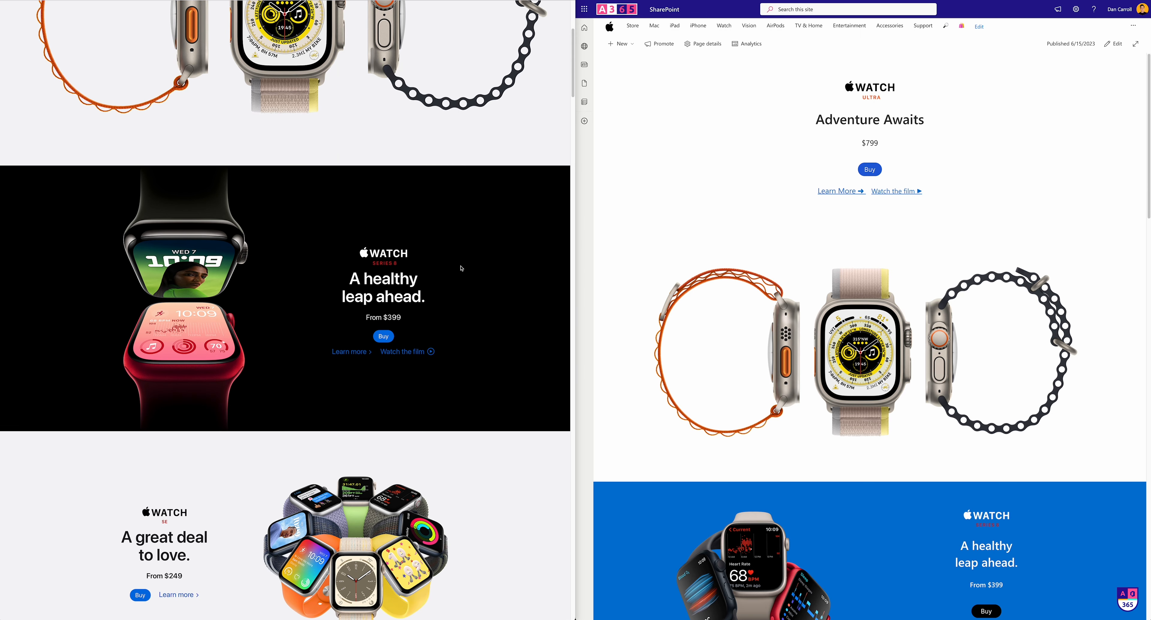
Compare the Apple Watch web page with its SharePoint recreation section by section, from the Ultra banner down to the Pride banner
scroll(977, 297, "down", 5)
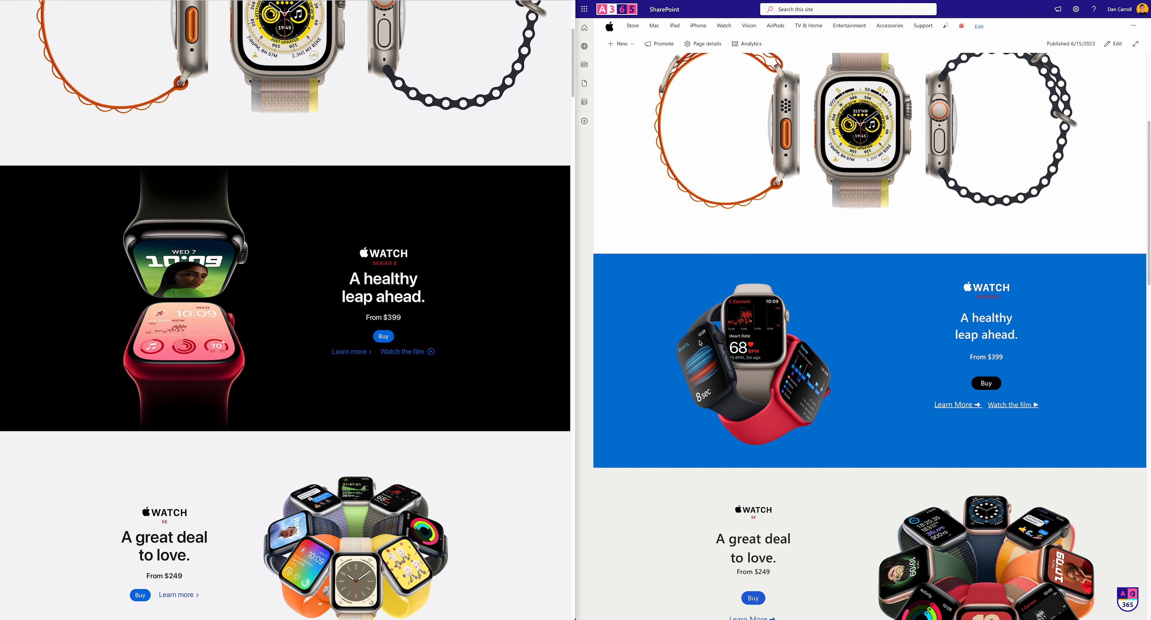
scroll(712, 335, "down", 2)
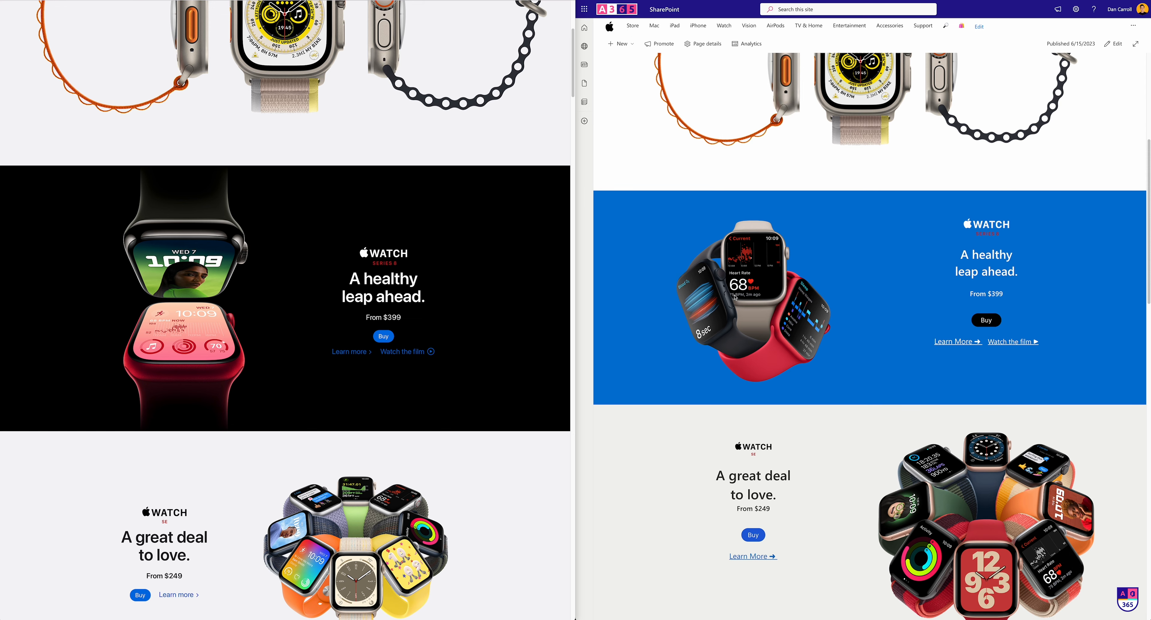
scroll(171, 345, "down", 4)
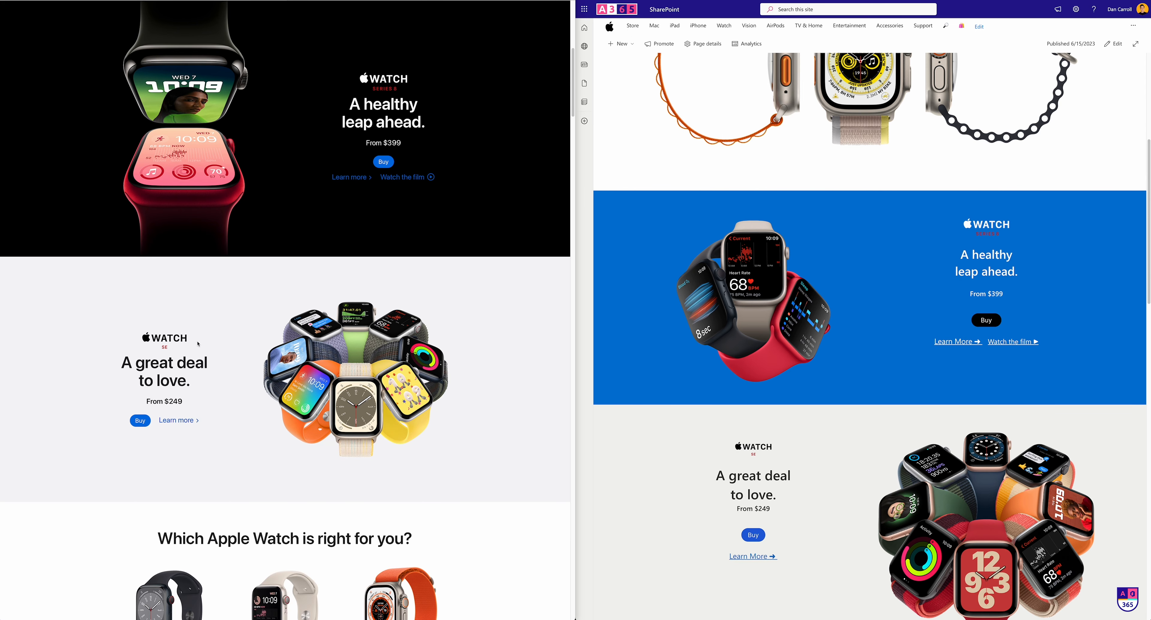
scroll(898, 328, "down", 5)
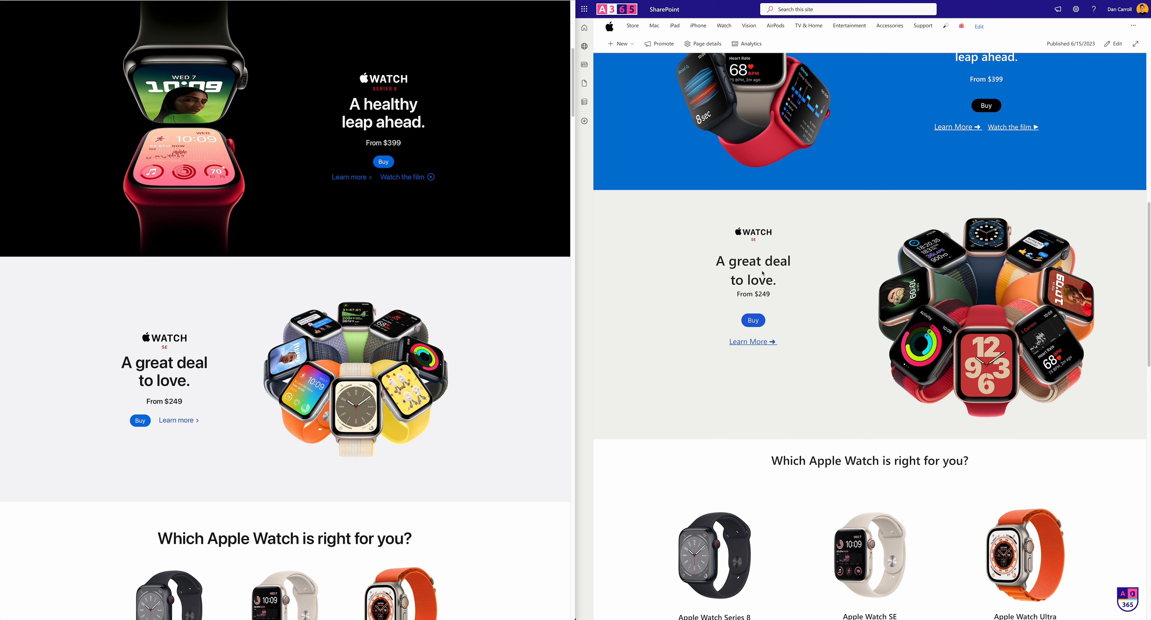
scroll(434, 334, "down", 6)
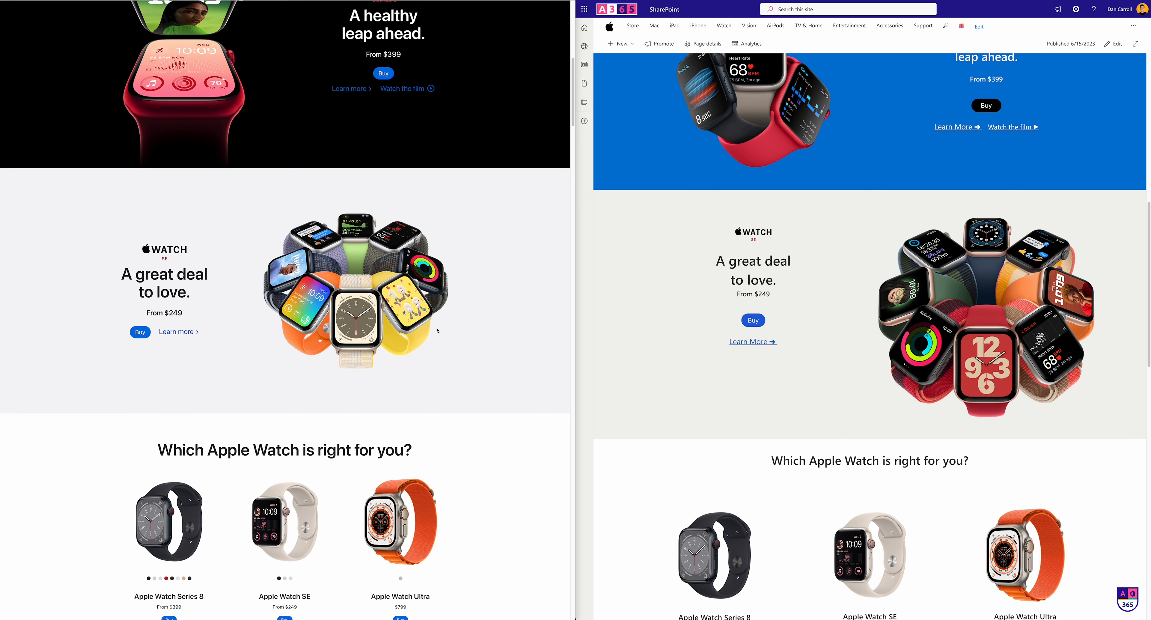
scroll(440, 293, "down", 1)
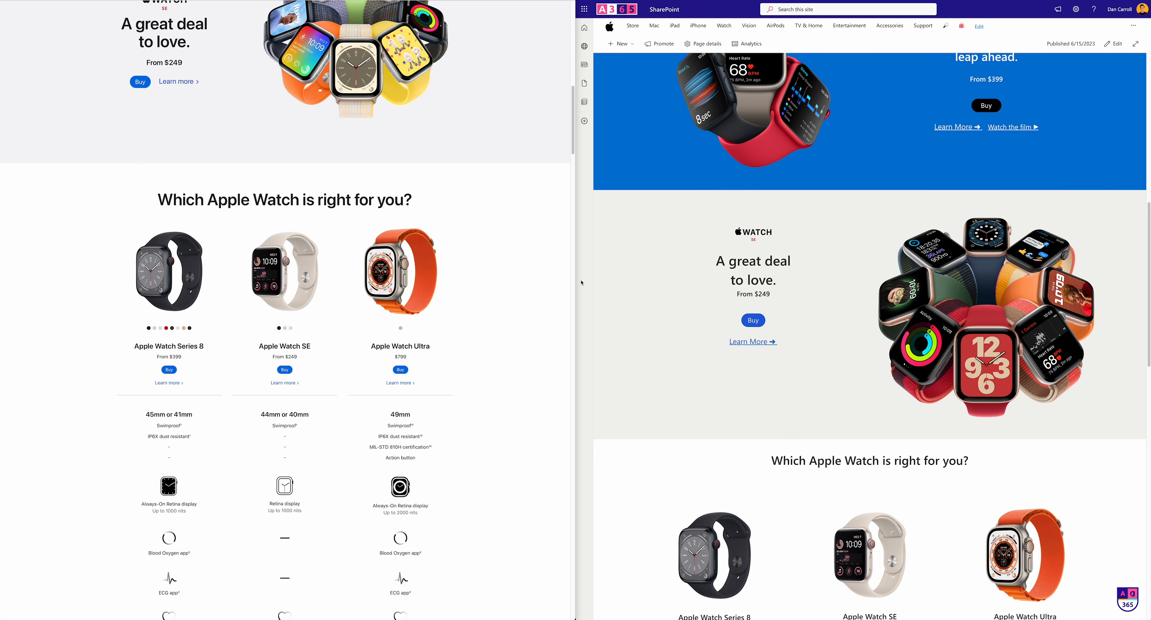
scroll(756, 294, "down", 7)
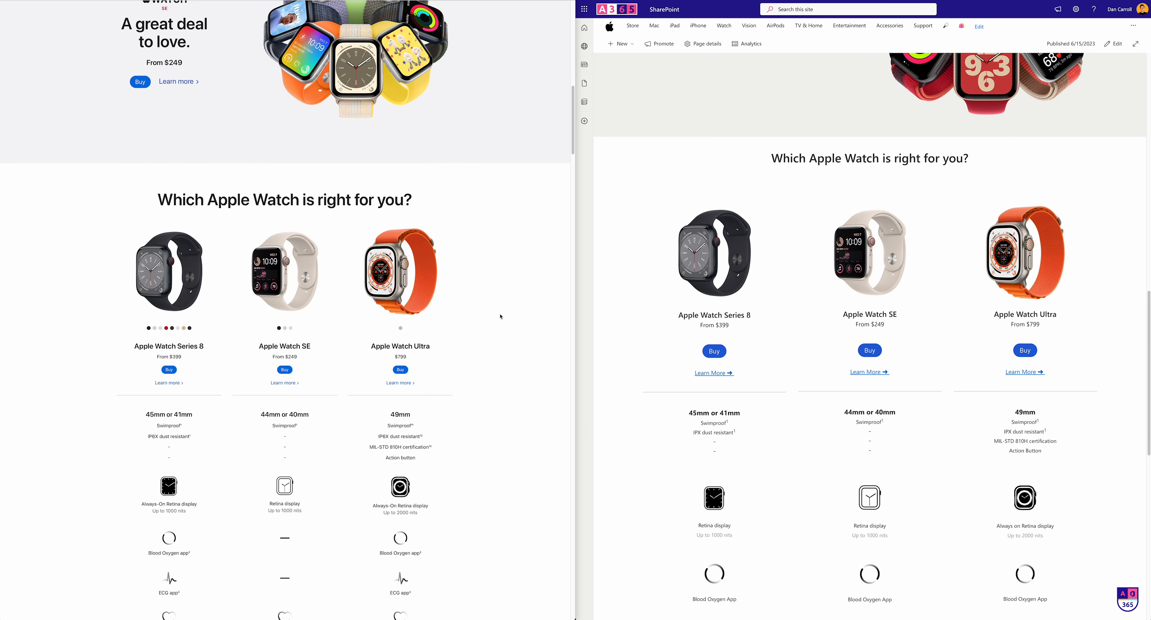
scroll(736, 287, "down", 1)
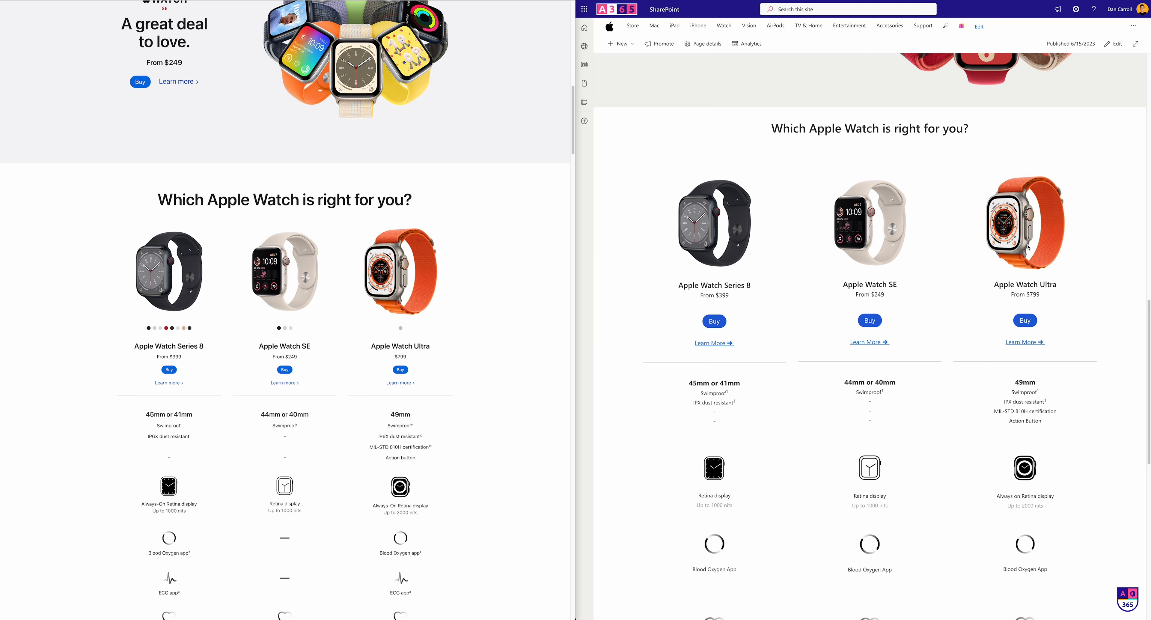
scroll(365, 307, "down", 3)
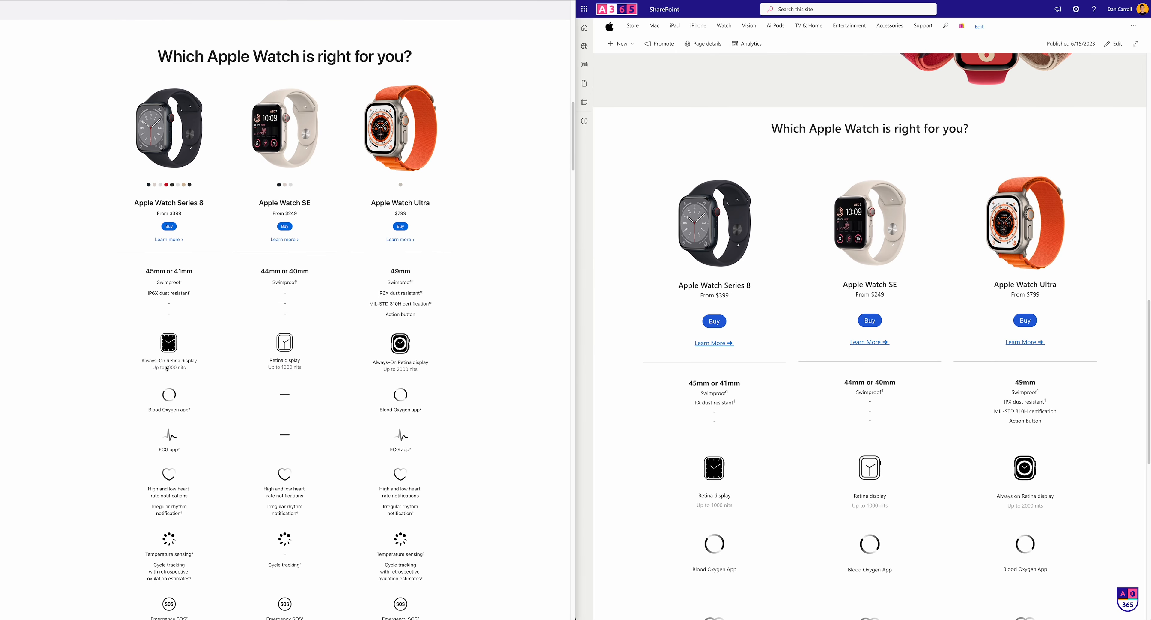
scroll(910, 325, "down", 3)
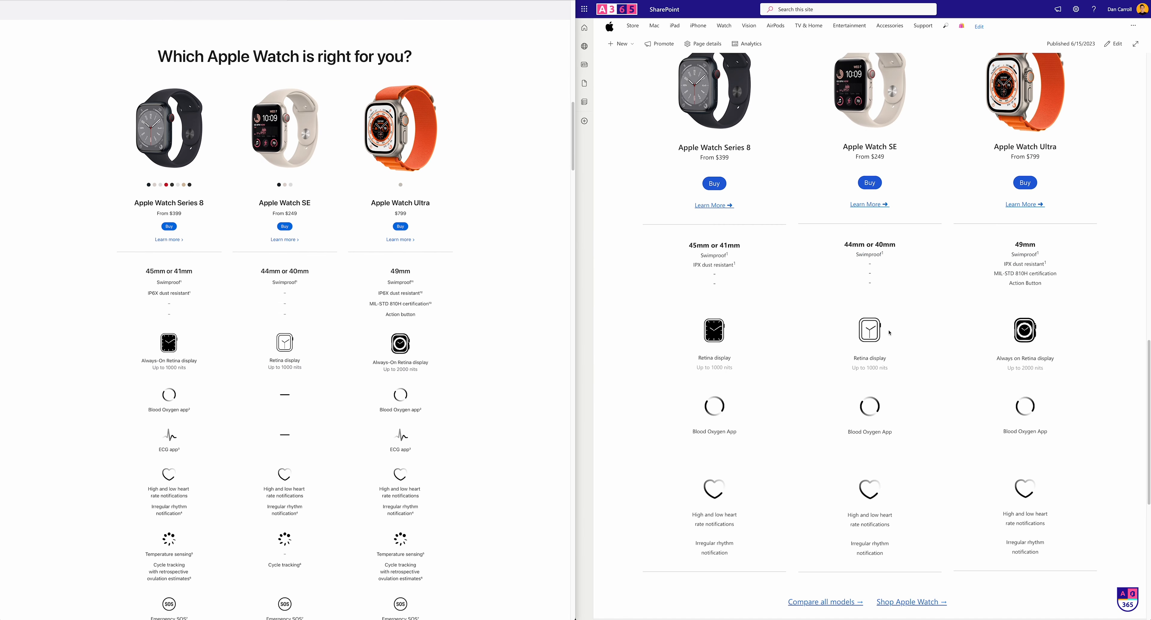
scroll(277, 343, "down", 5)
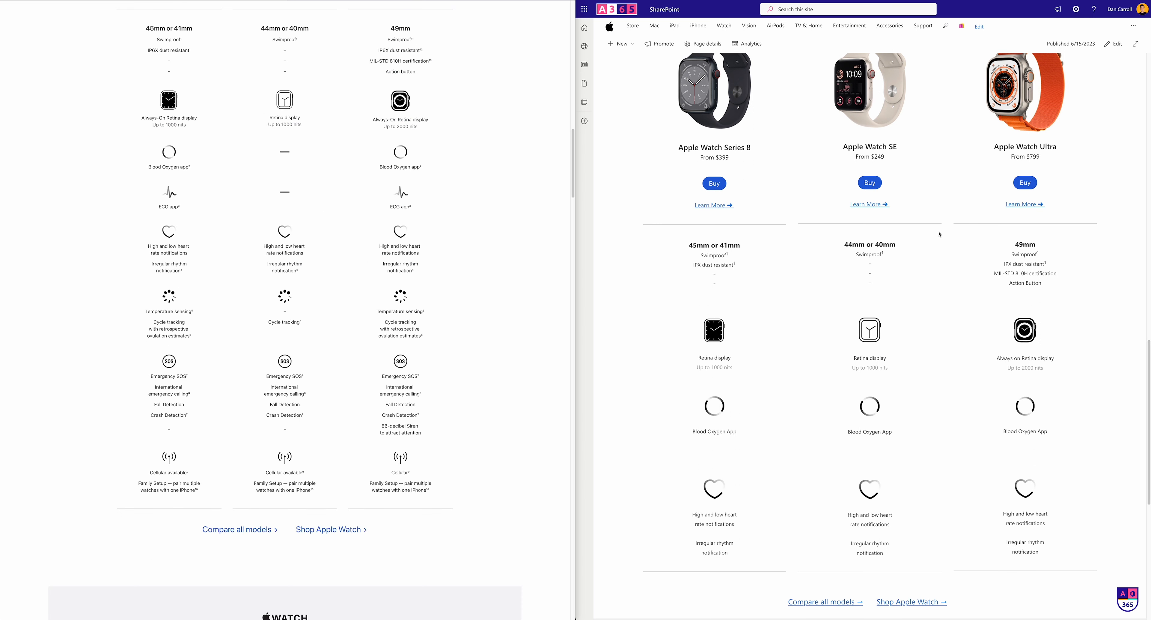
scroll(916, 268, "down", 2)
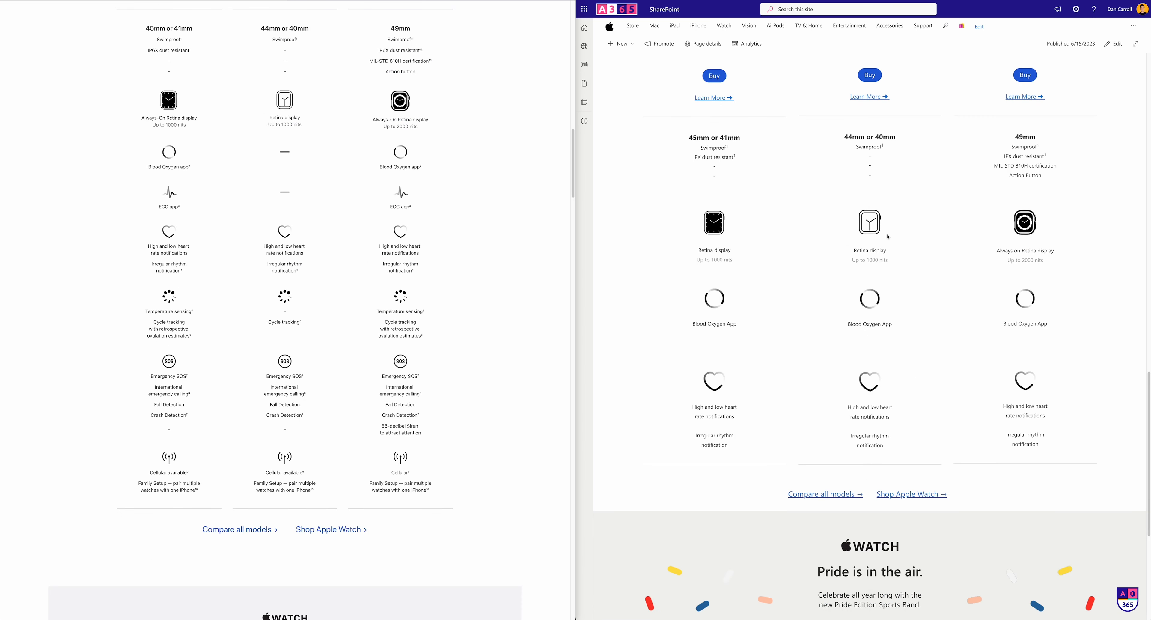
scroll(333, 193, "down", 6)
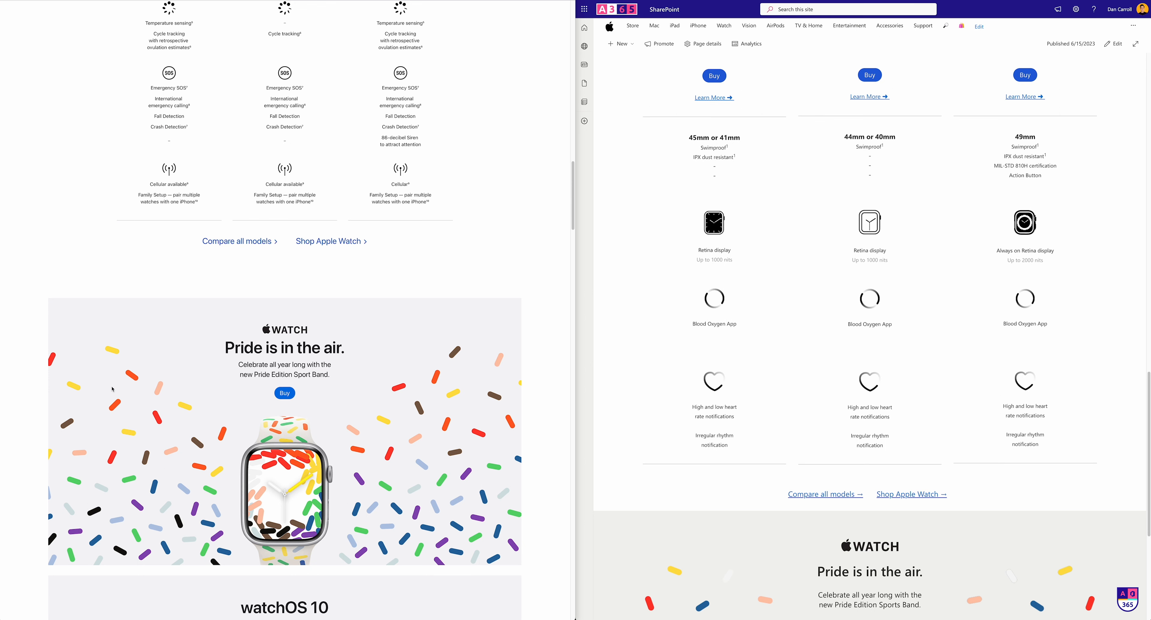
scroll(1001, 419, "down", 6)
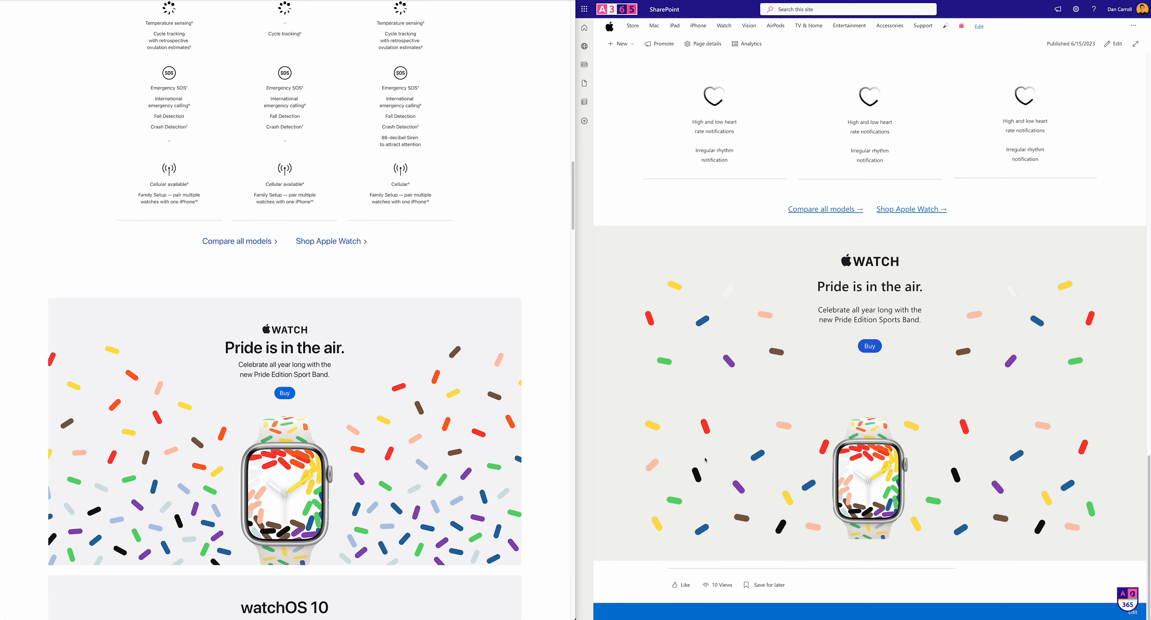
scroll(319, 298, "down", 5)
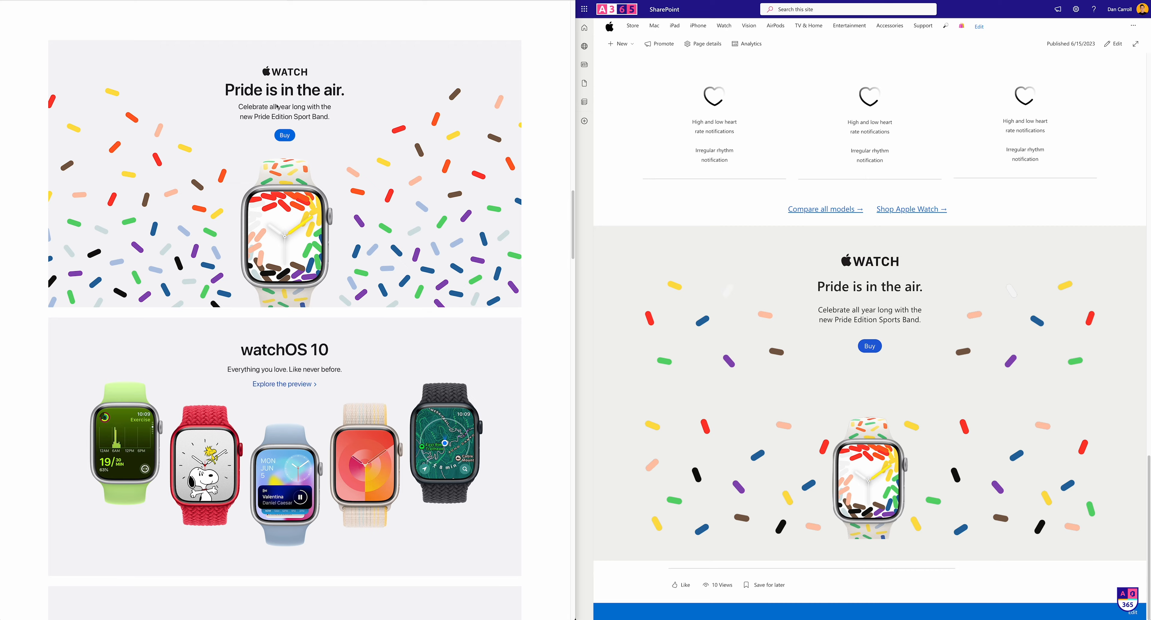
scroll(277, 106, "up", 15)
scroll(812, 385, "up", 10)
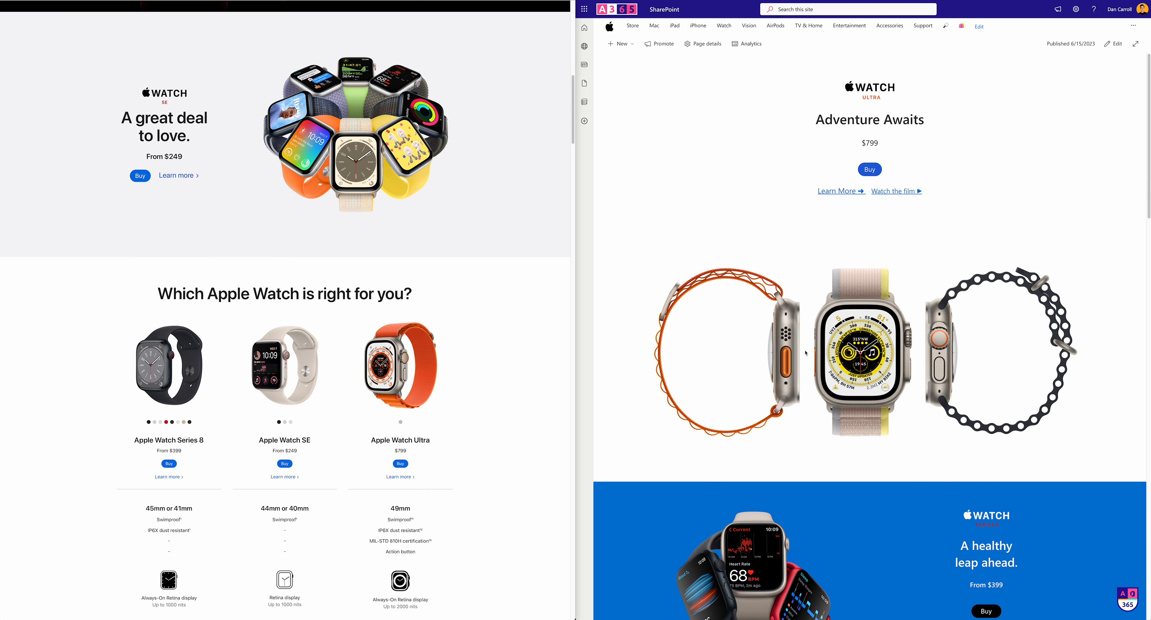
scroll(432, 233, "up", 15)
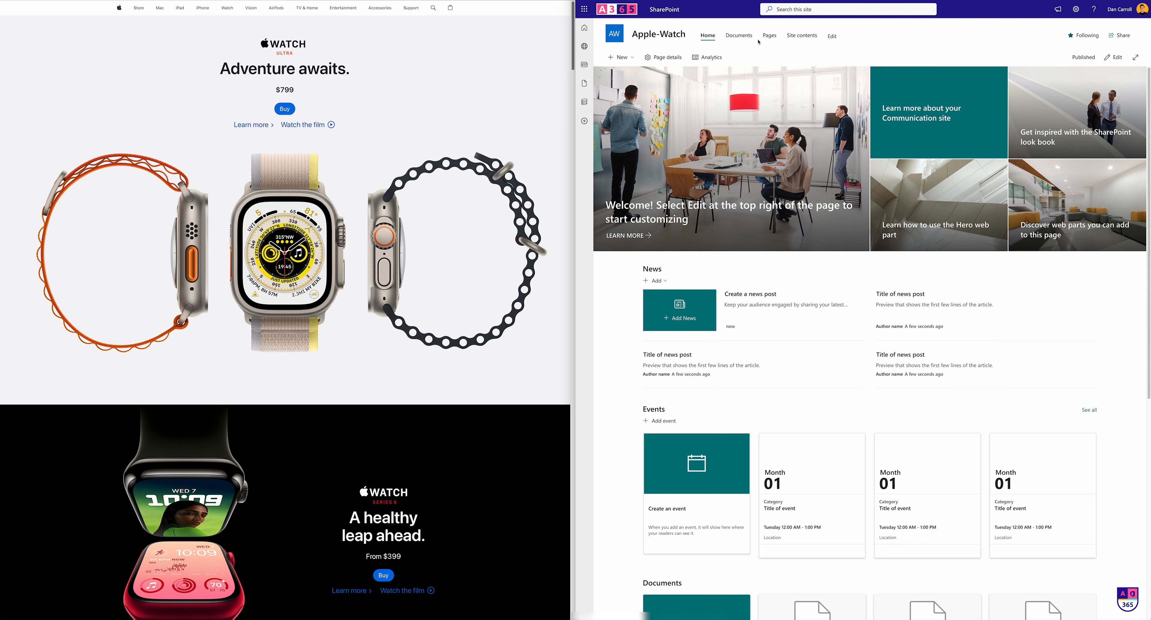
Duplicate Home.aspx within the Apple-Watch site's Site Pages library, keeping both files
left_click(766, 37)
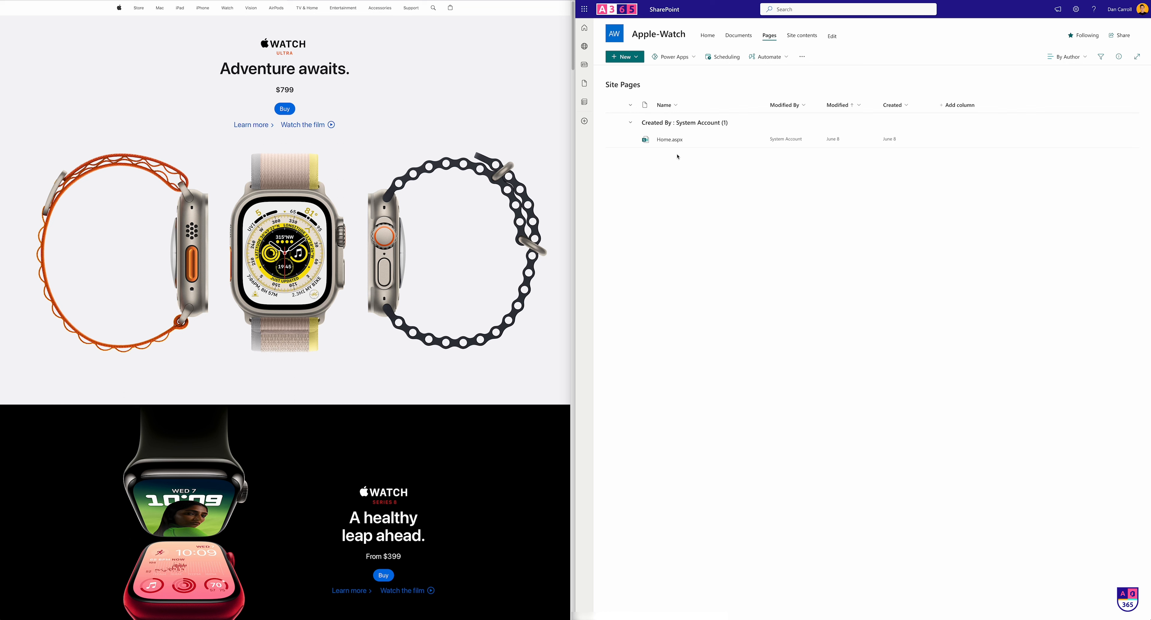
mouse_move(672, 141)
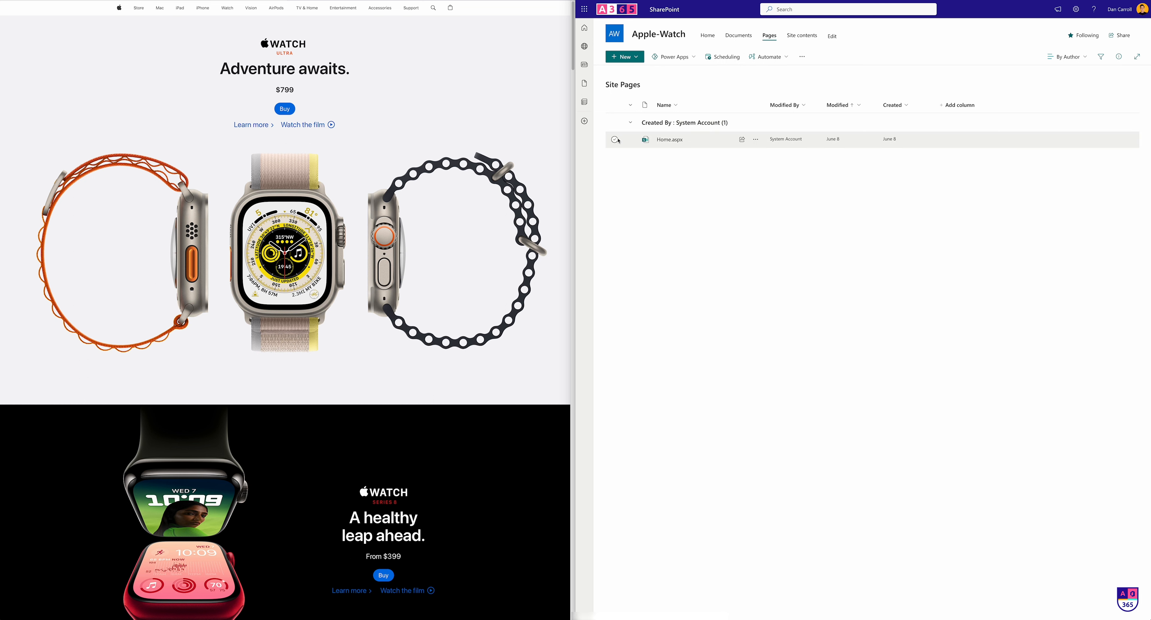
left_click(825, 124)
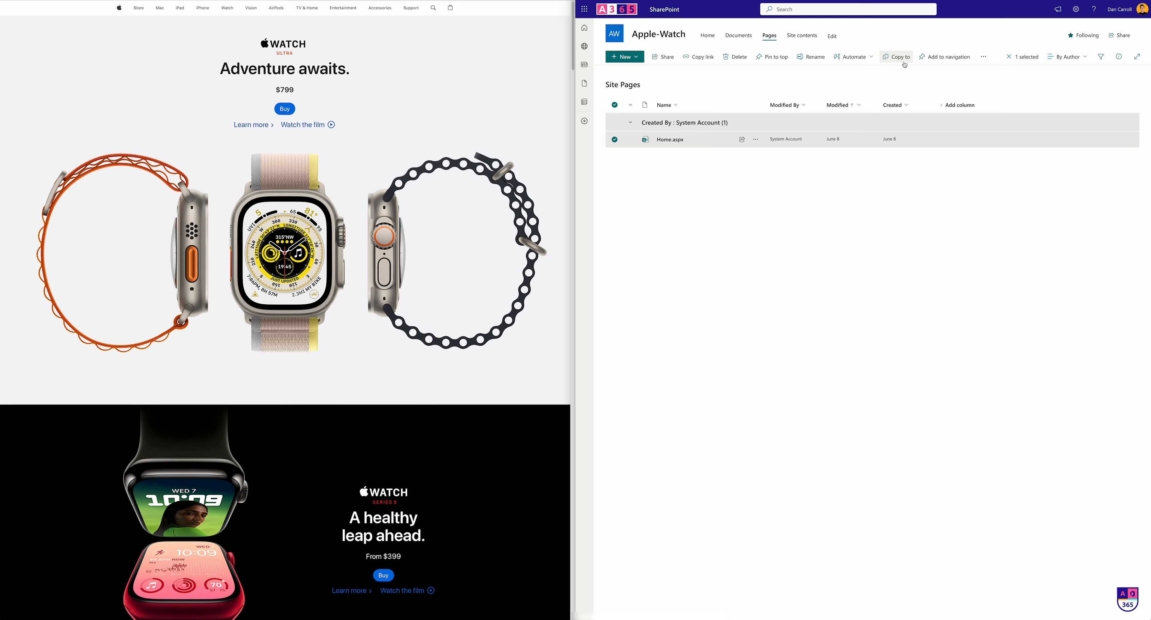
left_click(896, 57)
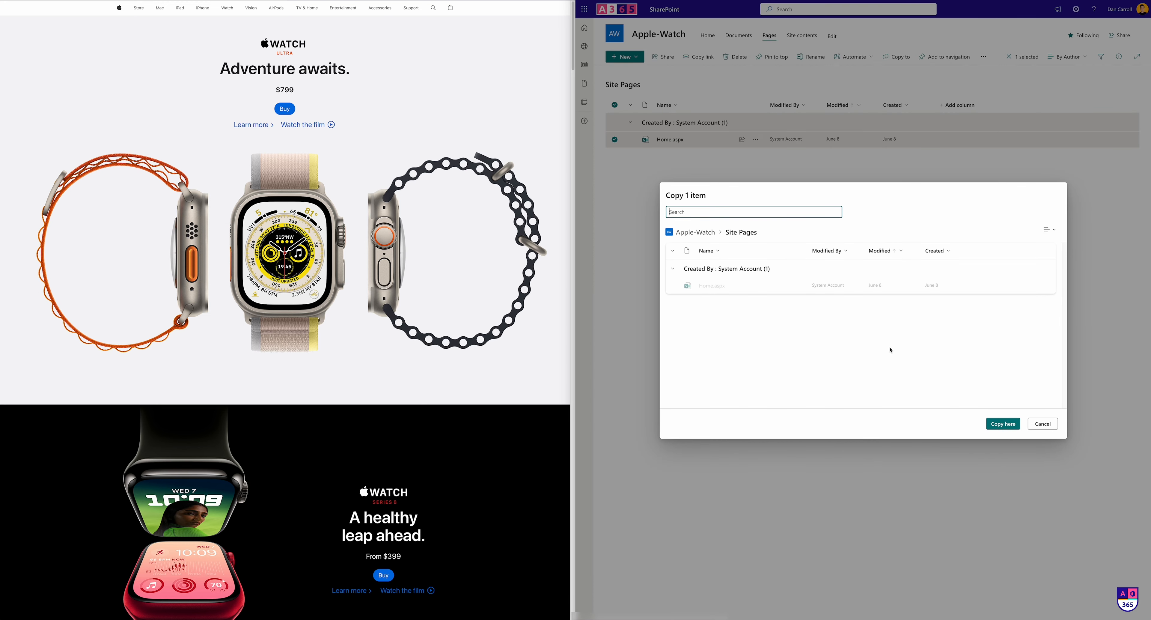
left_click(1003, 423)
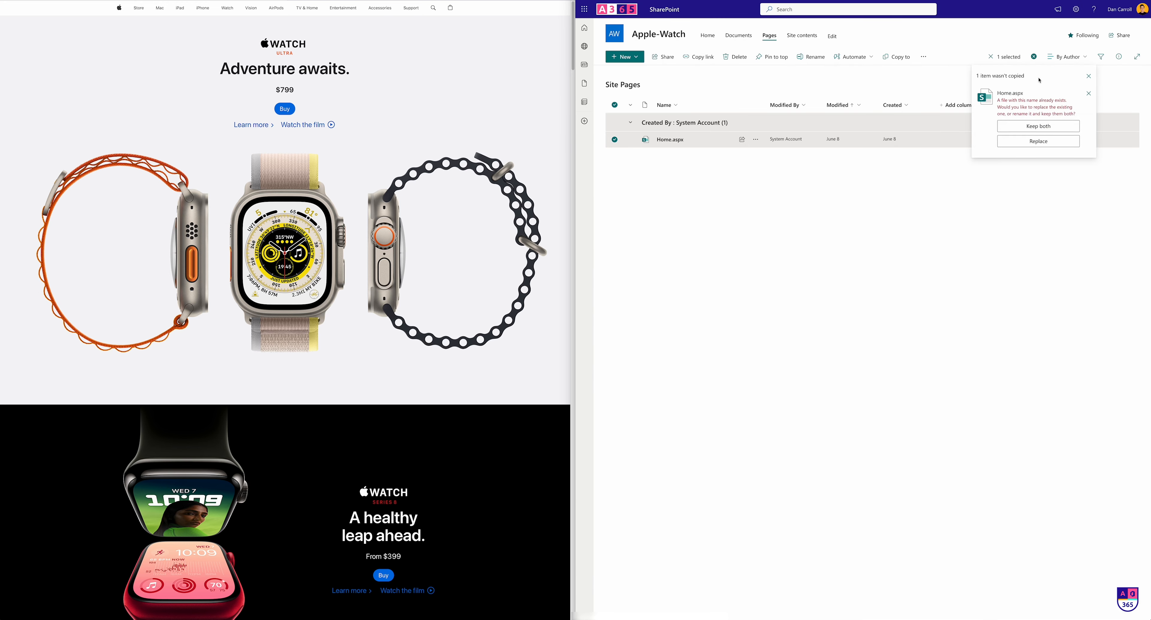
left_click(1038, 126)
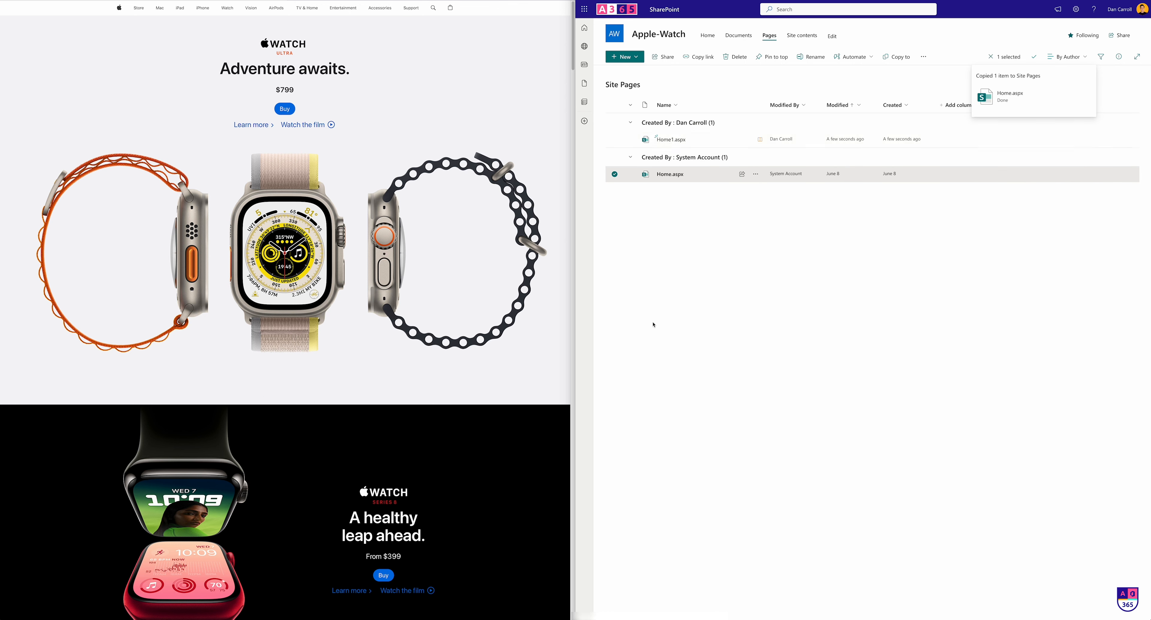
Open the copied page Home1.aspx for editing and delete all of its existing sections
left_click(674, 144)
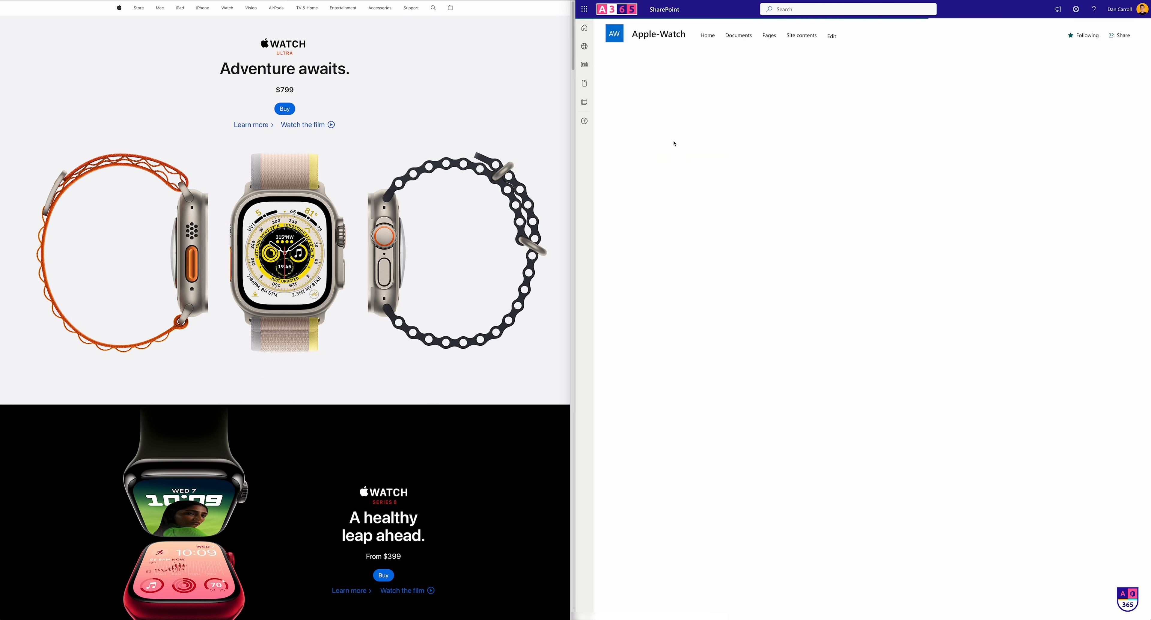
left_click(1069, 57)
left_click(605, 101)
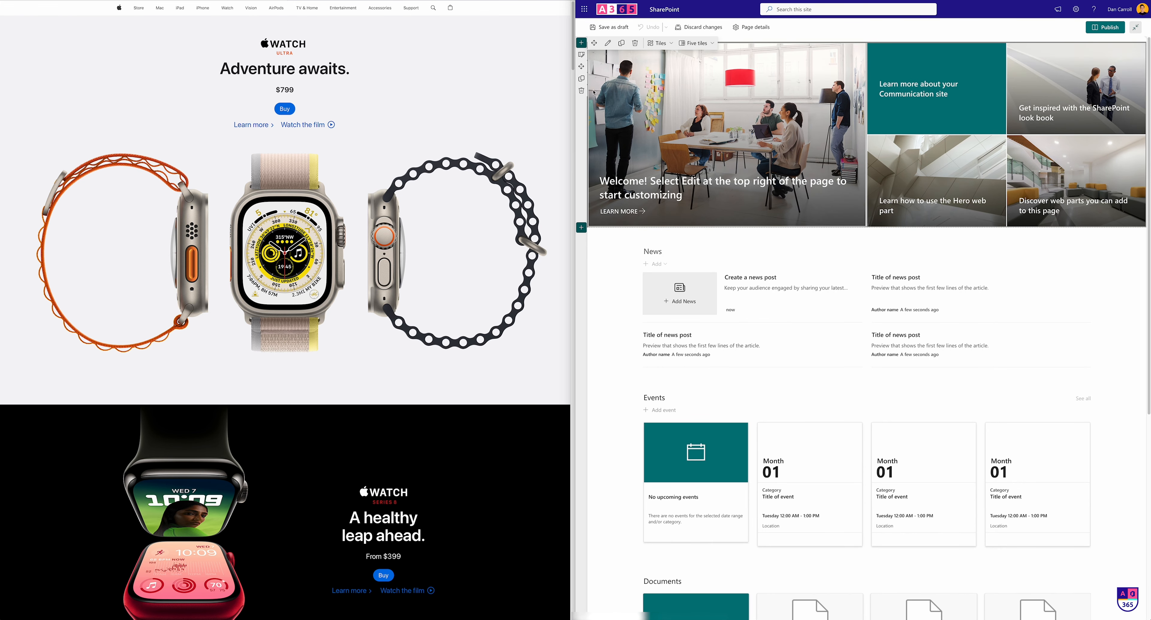
left_click(581, 91)
left_click(581, 90)
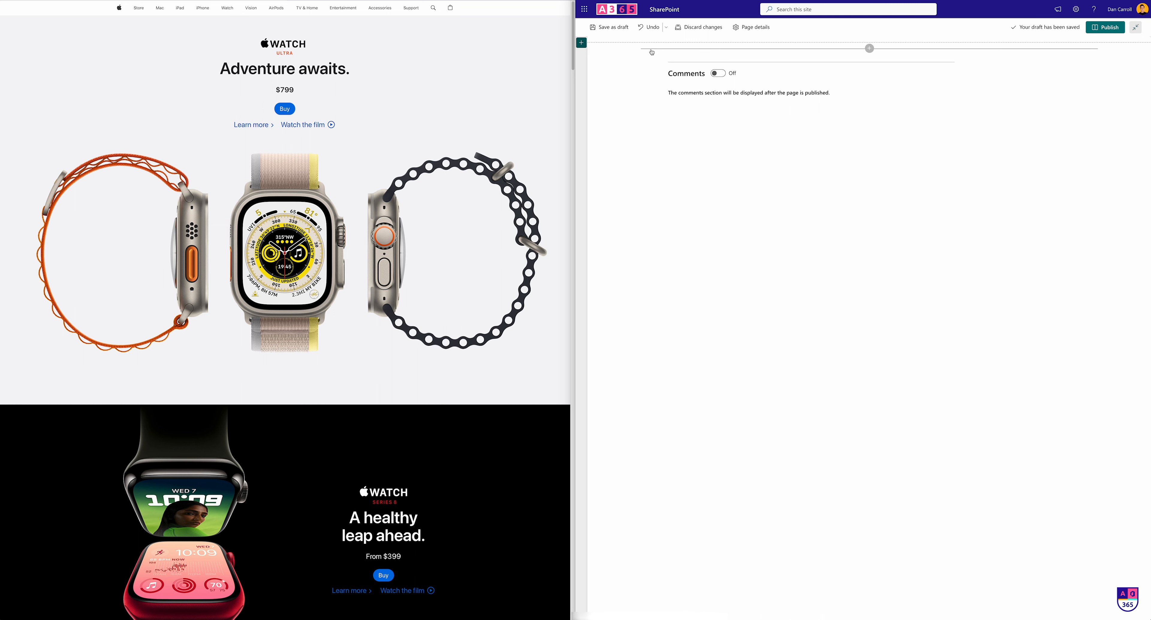
Add a one-column section to the empty page and insert a Text web part in it
left_click(583, 44)
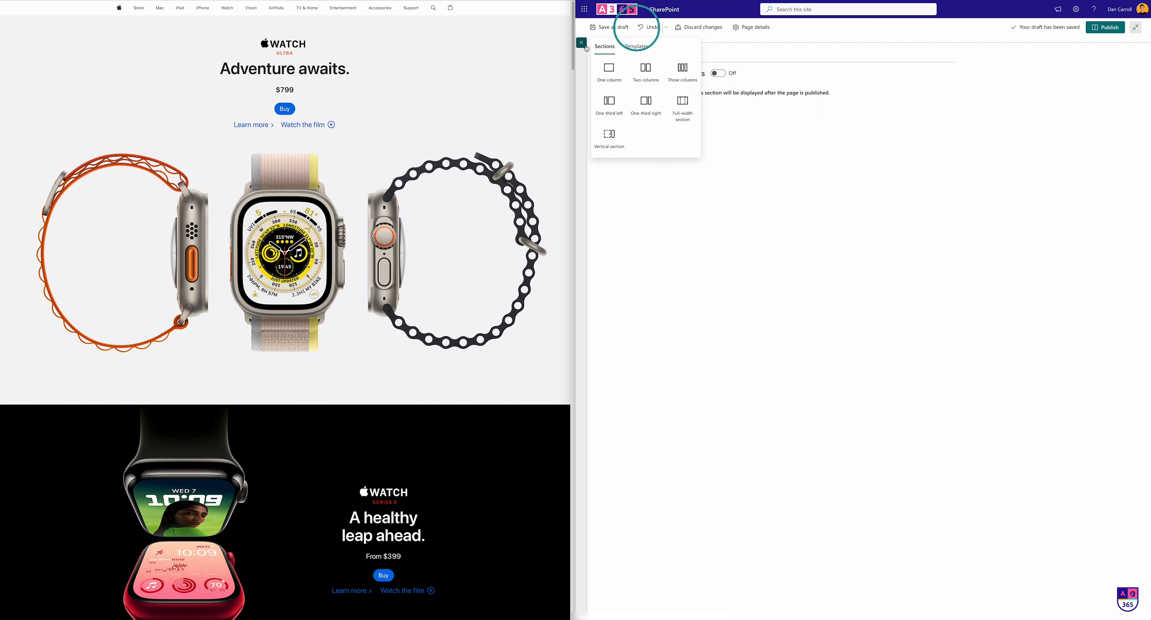
left_click(610, 71)
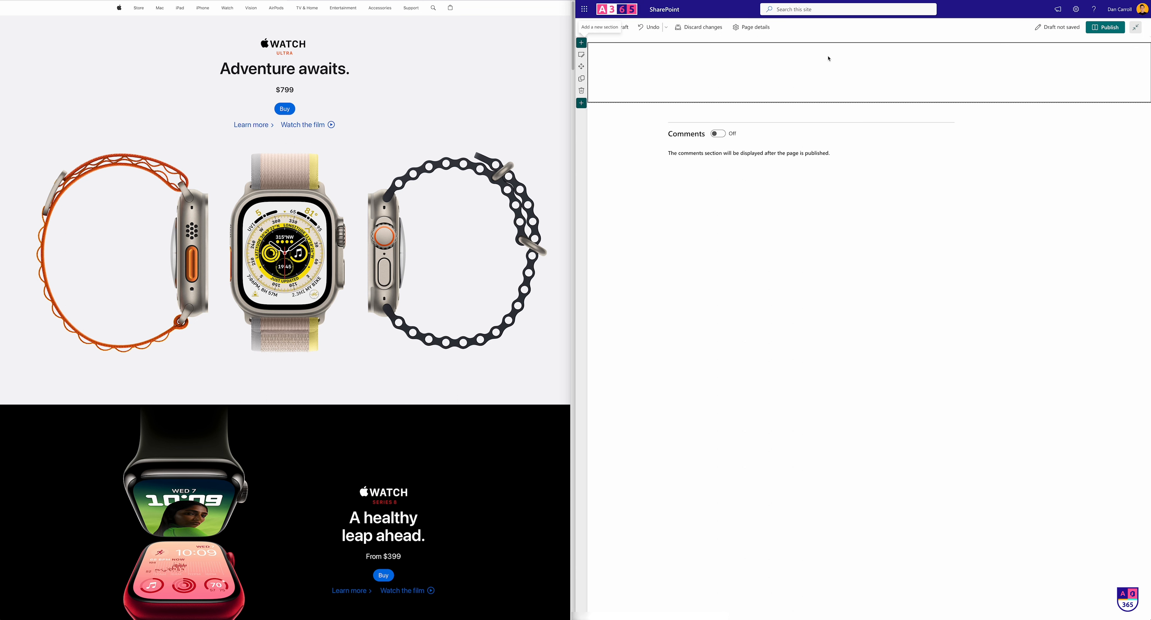
left_click(868, 48)
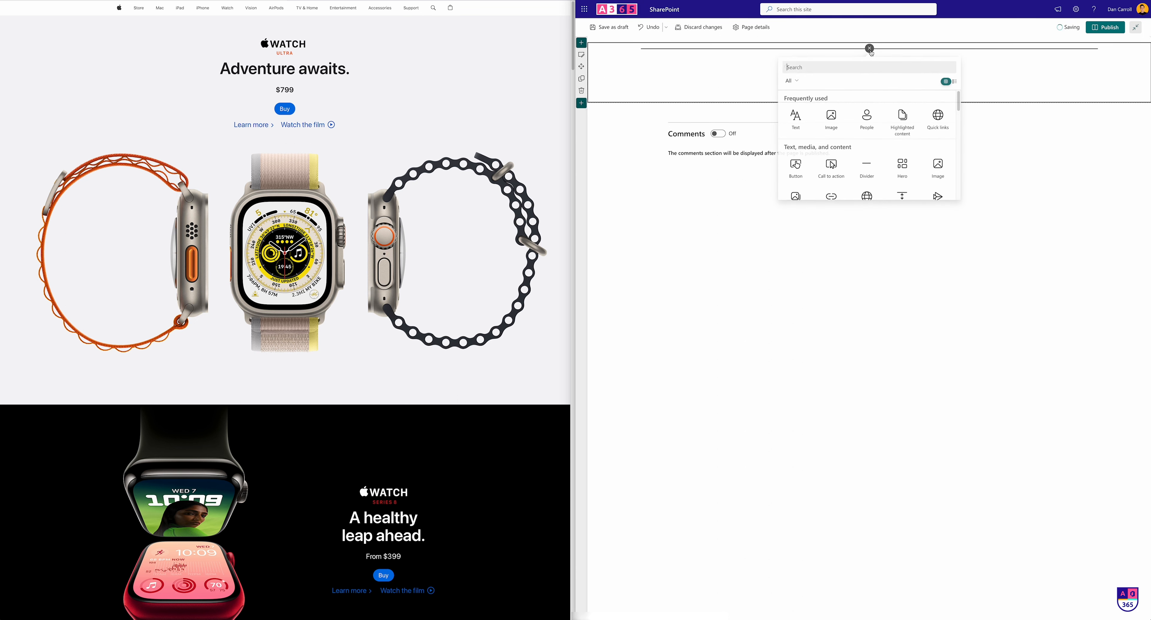
left_click(798, 120)
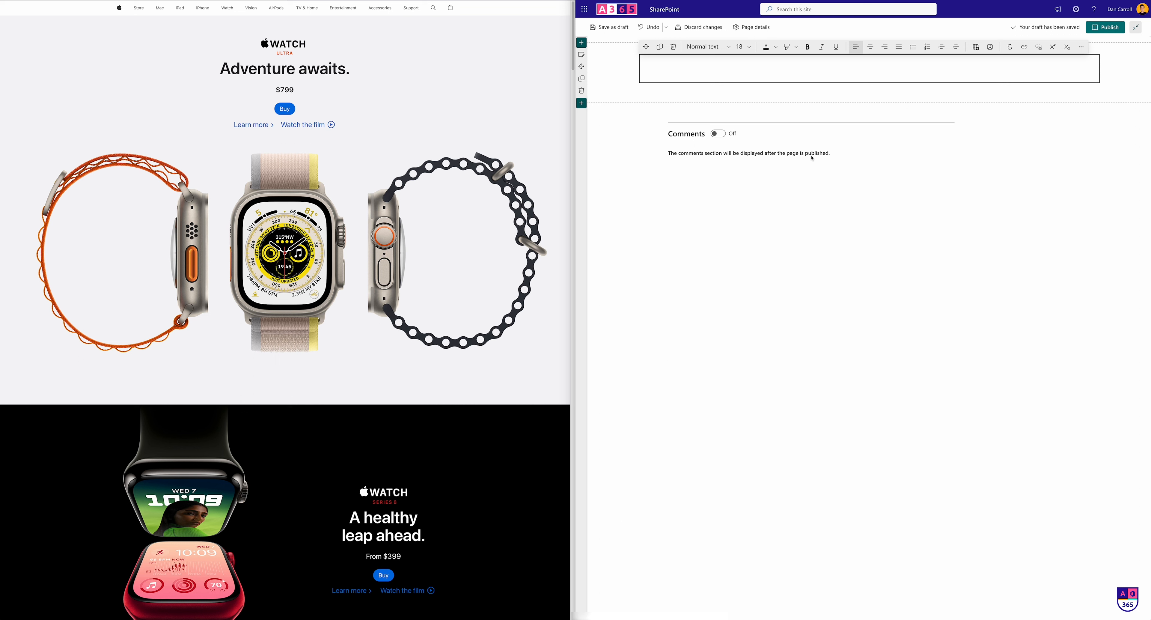
Enter "Adventure awaits" and "$799" on separate lines, leave blank lines, and add "Learn More Watch the film" below
type("Adventure awaits")
key("Return")
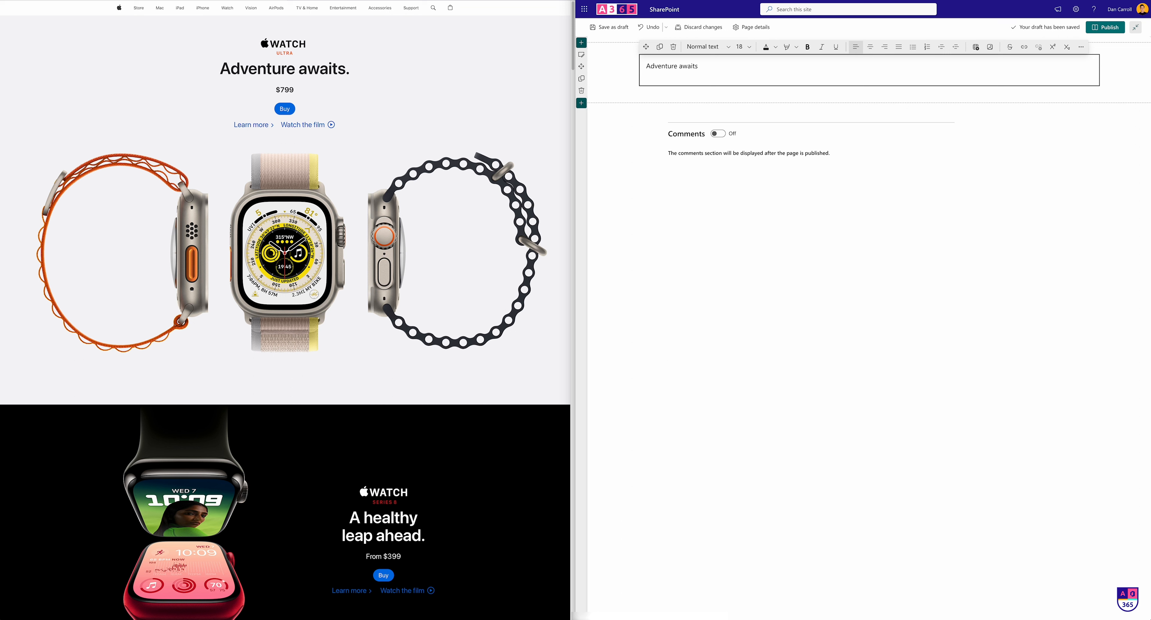
key("Return")
type("$799")
key("Return")
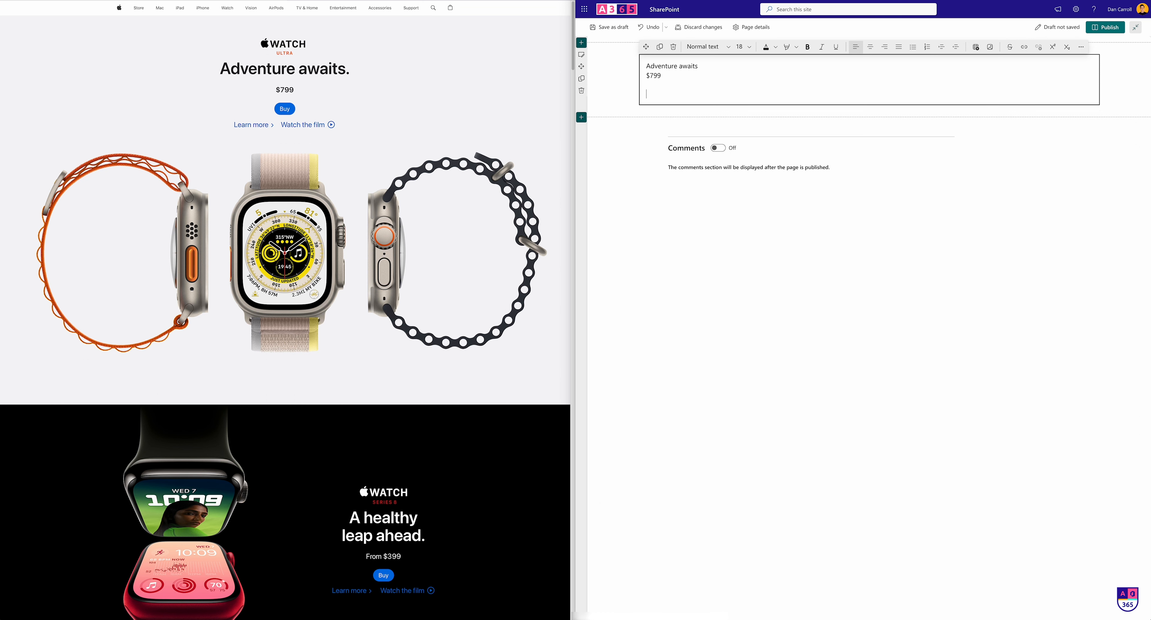
key("Return")
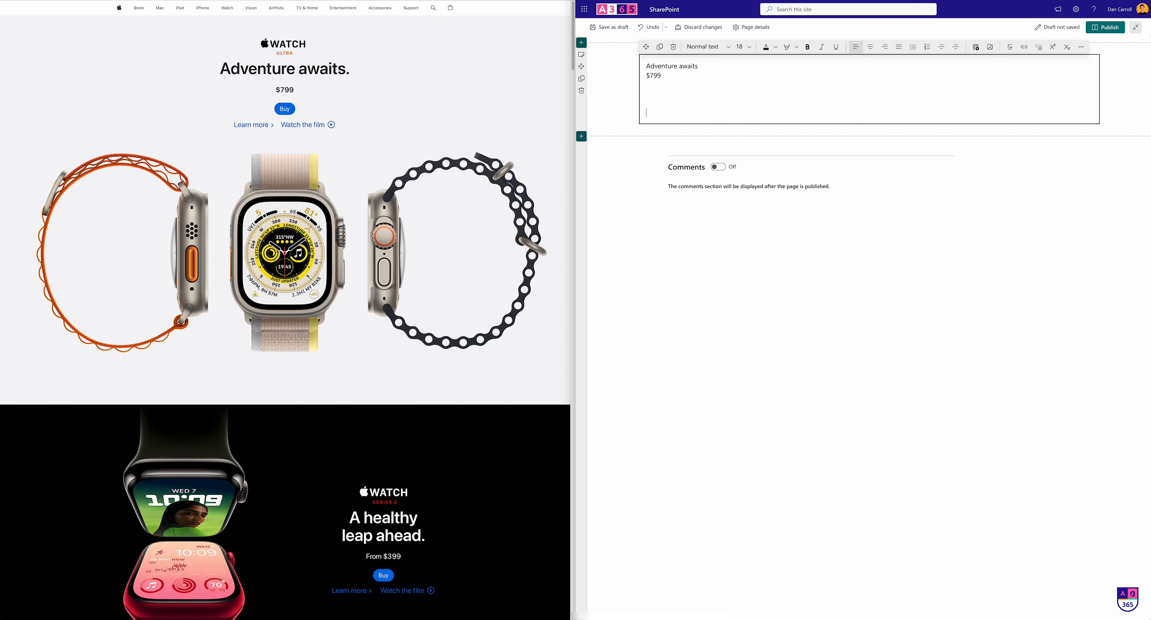
type("Learn More Watch the film")
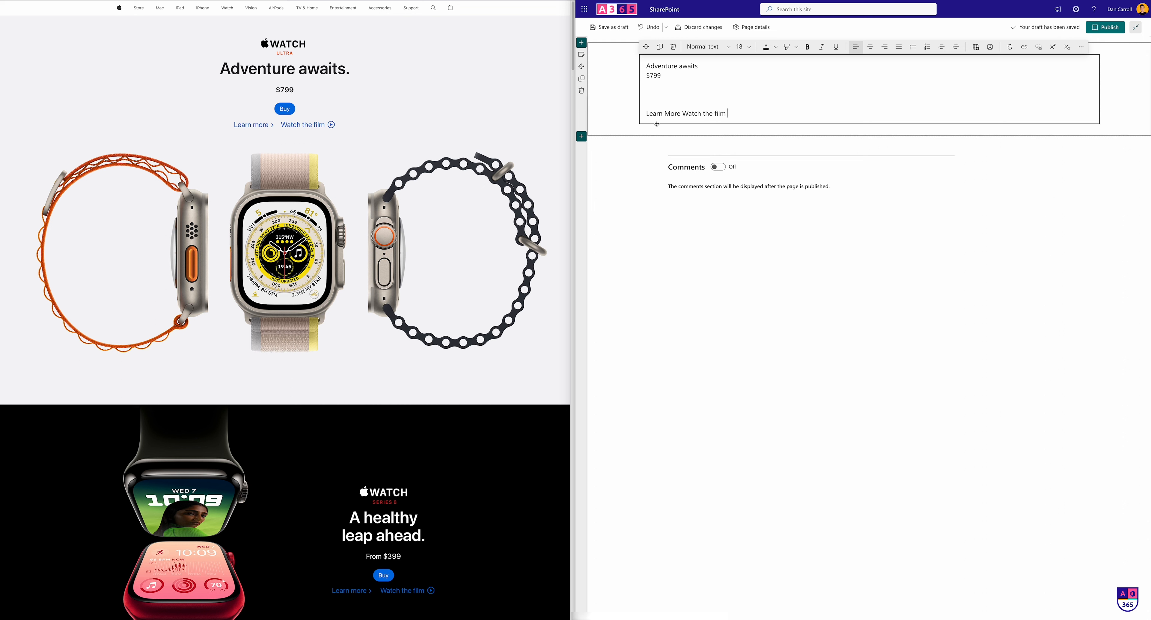
Insert a rightwards arrow after "Learn More" and a black right-pointing triangle after "Watch the film", with extra space between the two phrases
left_click(681, 114)
right_click(683, 115)
left_click(691, 119)
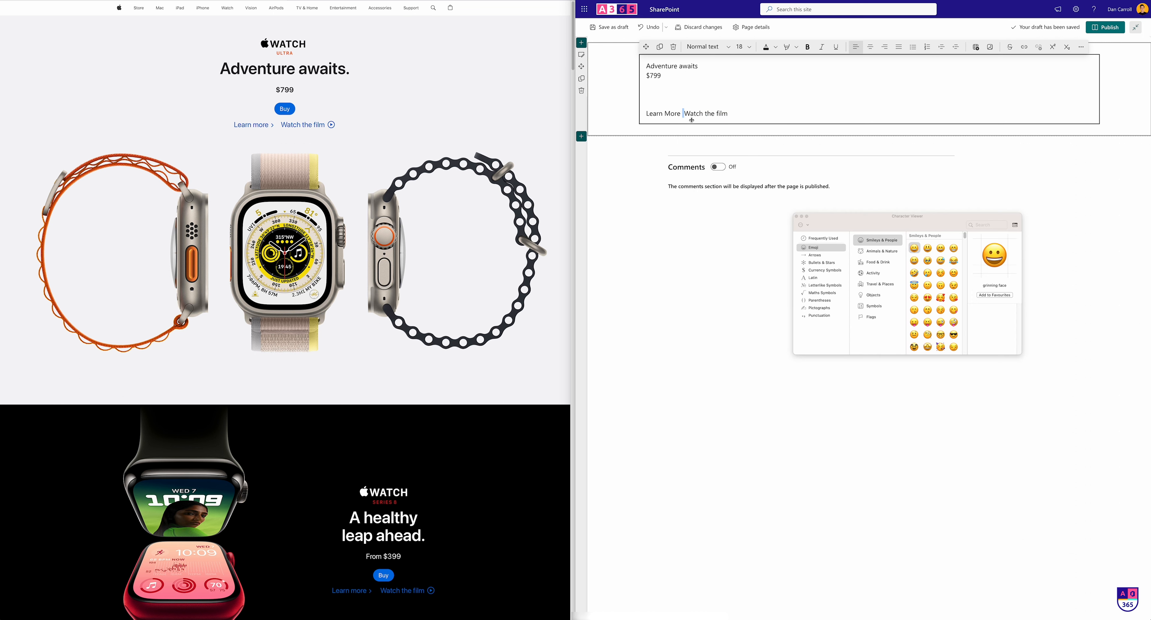
left_click(831, 241)
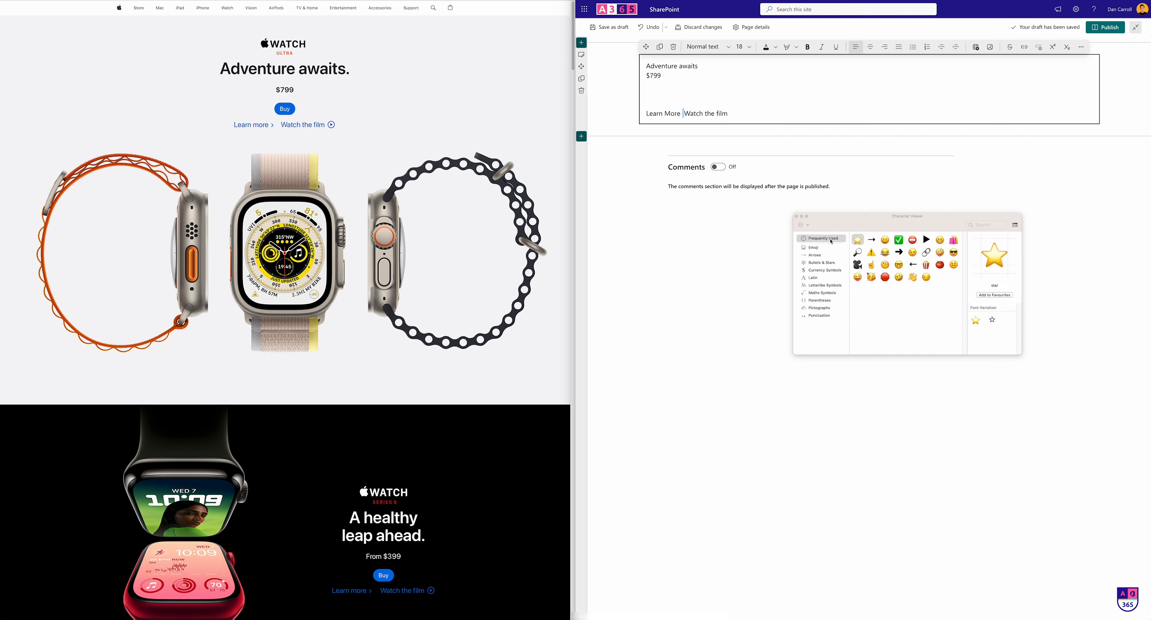
double_click(871, 240)
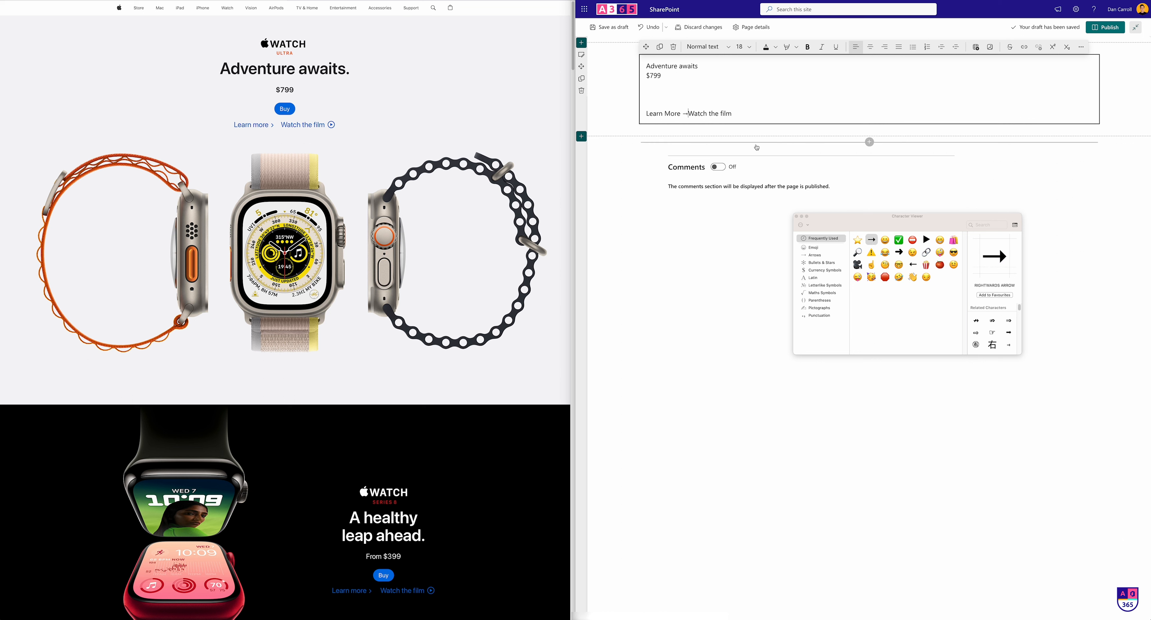
left_click(738, 114)
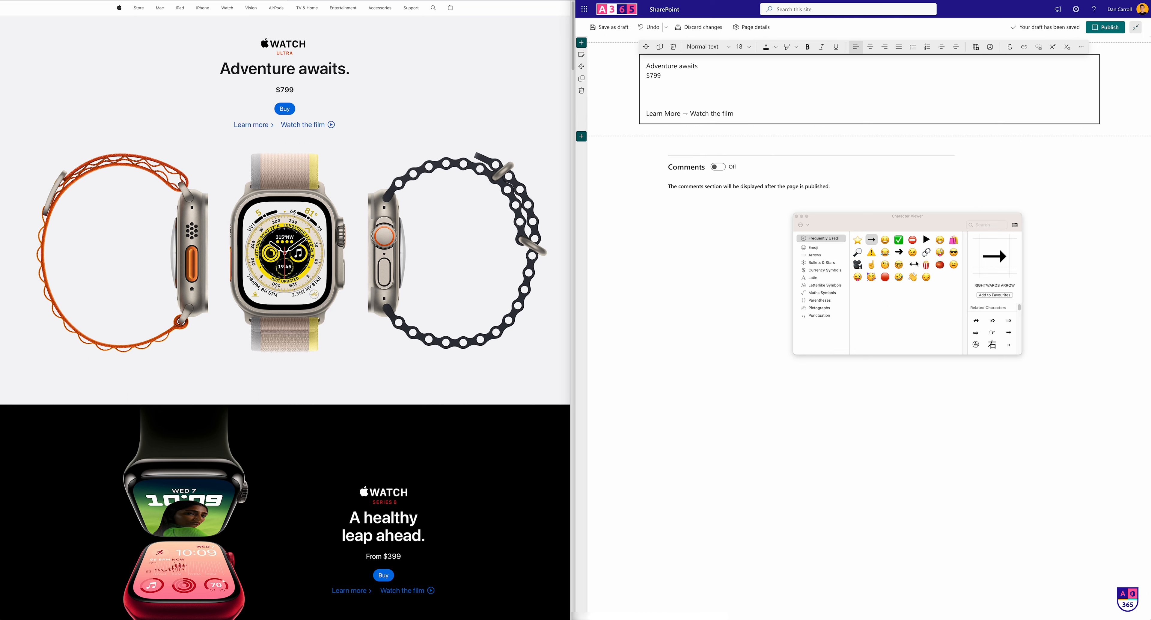
double_click(926, 241)
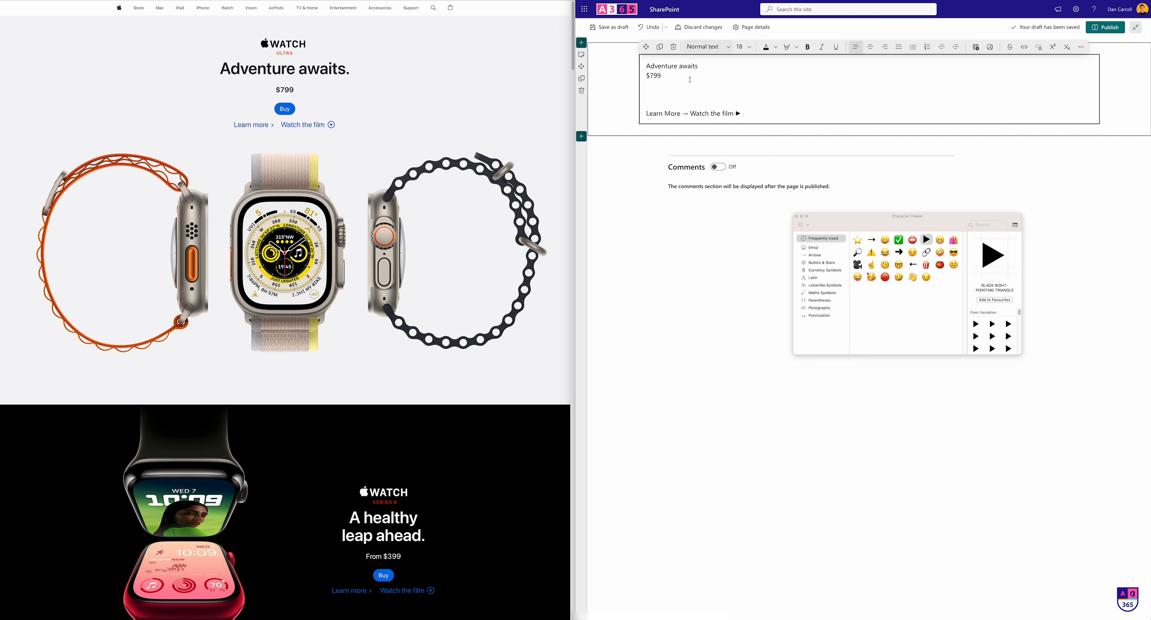
left_click(691, 113)
Format the "Adventure awaits" line in bold at font size 42
left_click_drag(703, 67, 644, 67)
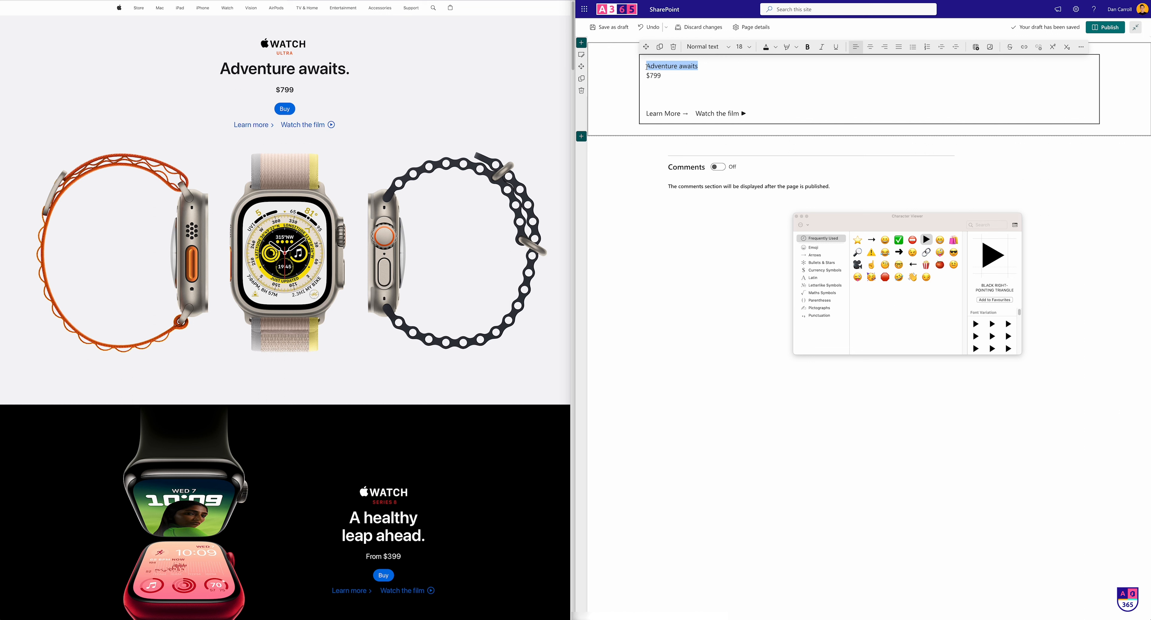
left_click(751, 47)
left_click(740, 189)
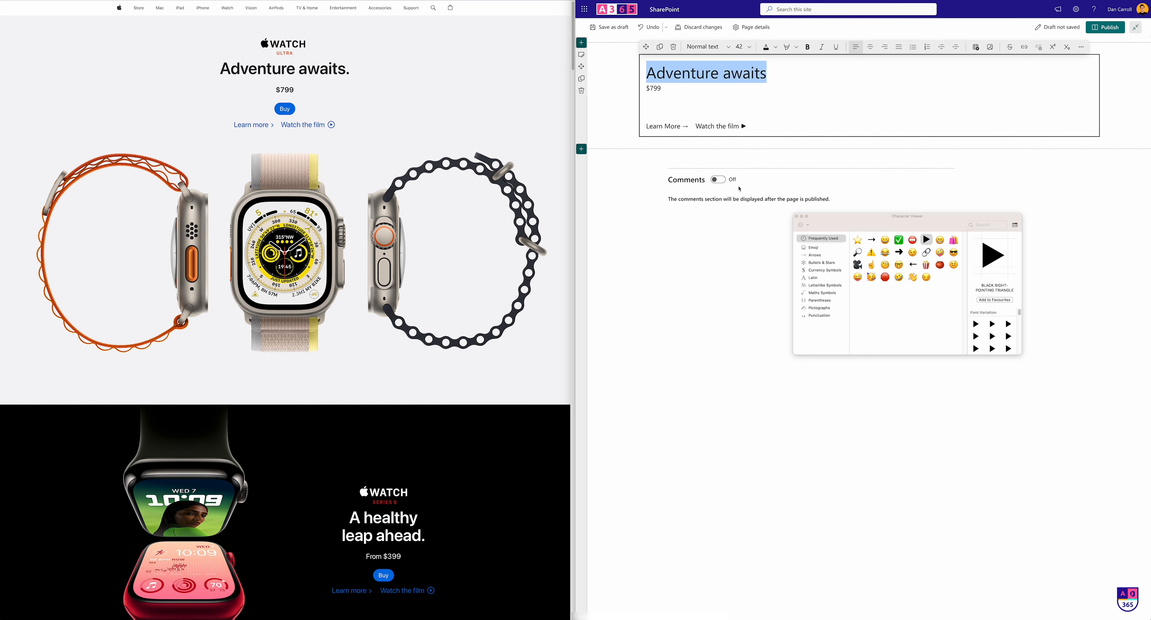
left_click(808, 46)
left_click(714, 103)
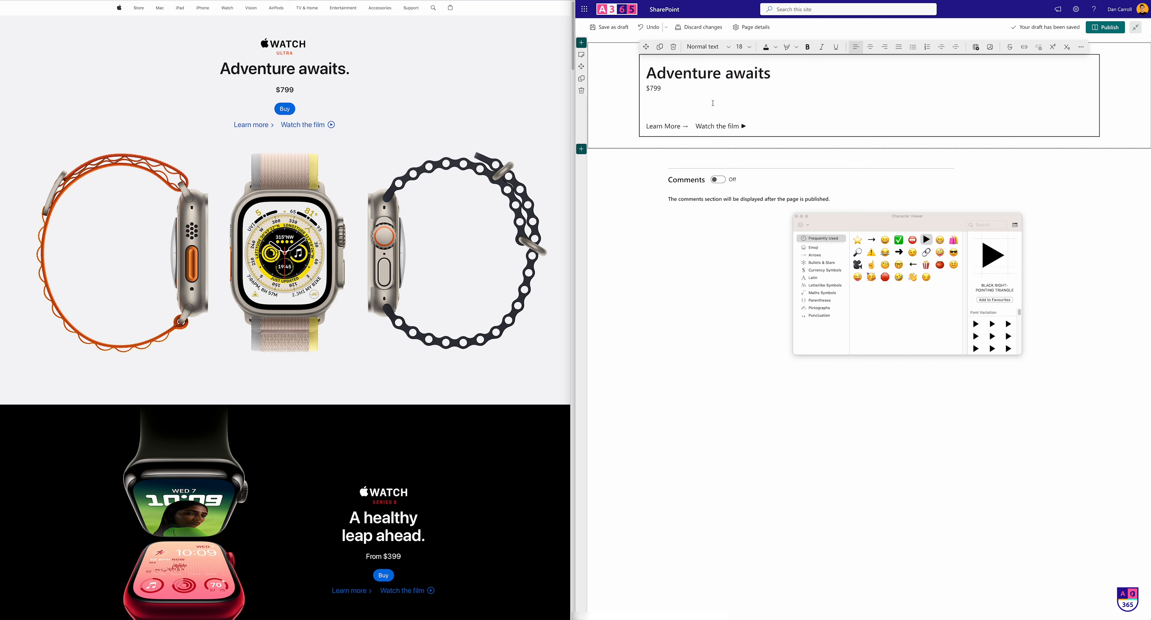
Set the "$799" line to font size 18 and make it bold
left_click_drag(666, 90, 642, 90)
left_click(743, 47)
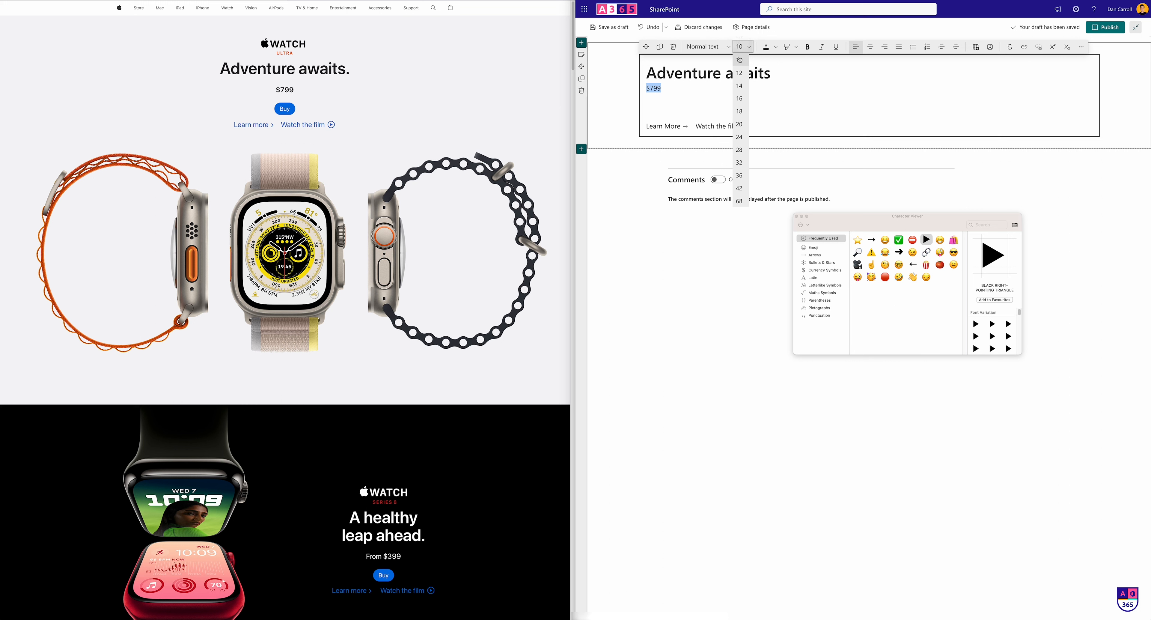
left_click(740, 111)
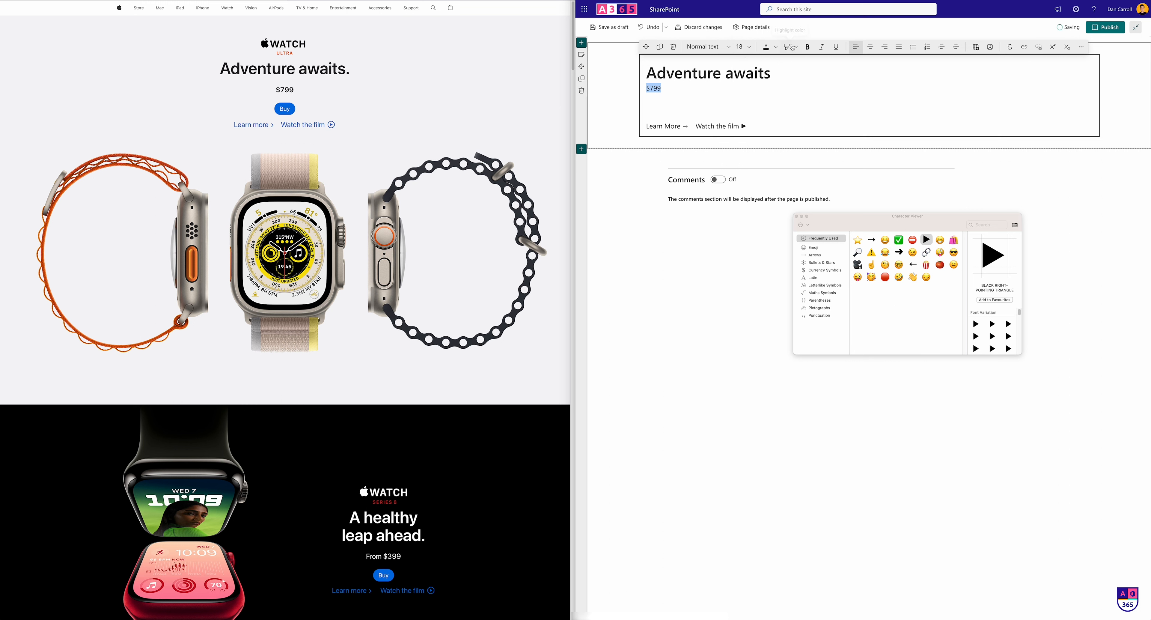
left_click(807, 46)
Insert 2.1 BlueBuyButton.png from the Build Along Assets folder below the price and shrink it to a small button
left_click(682, 95)
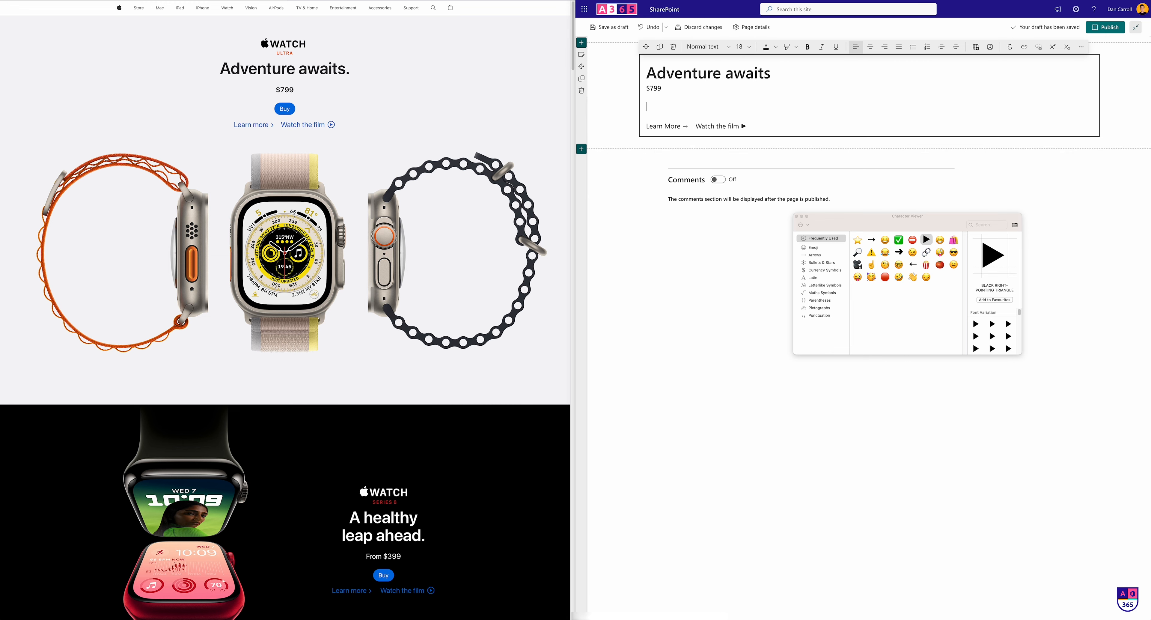
left_click(796, 216)
left_click_drag(1149, 67, 265, 90)
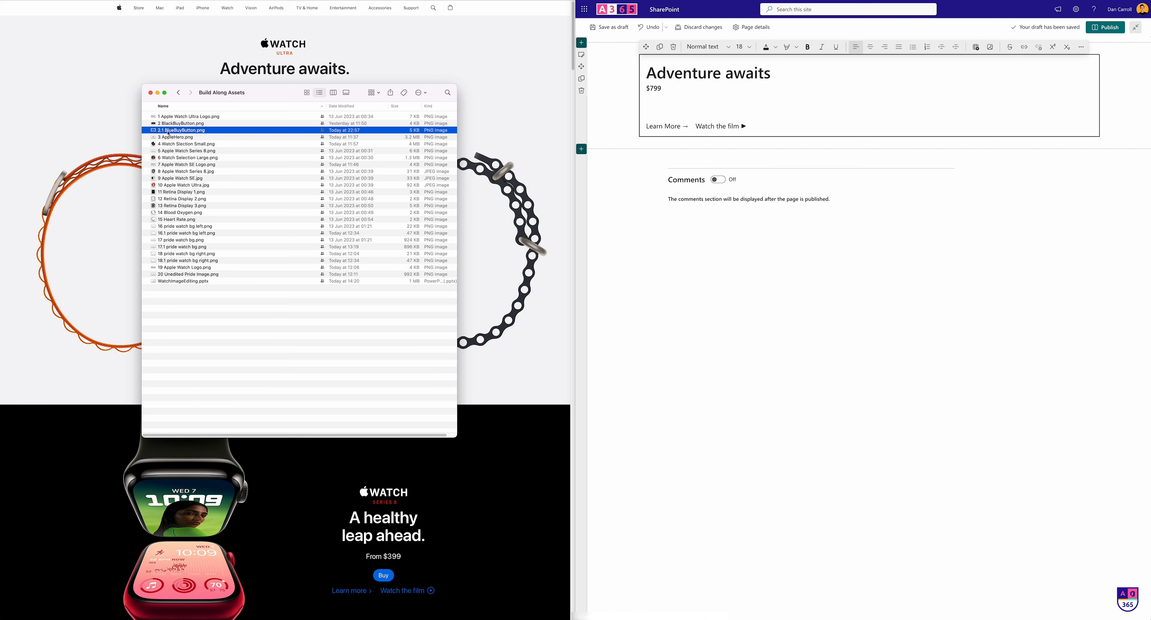
left_click_drag(170, 133, 744, 103)
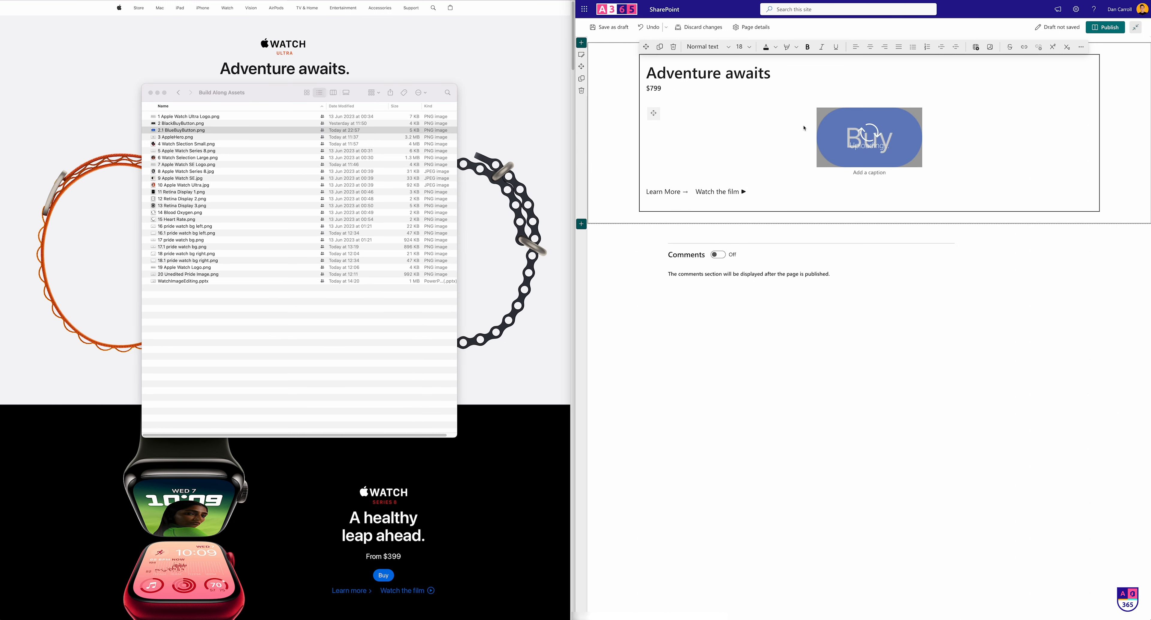
left_click(855, 140)
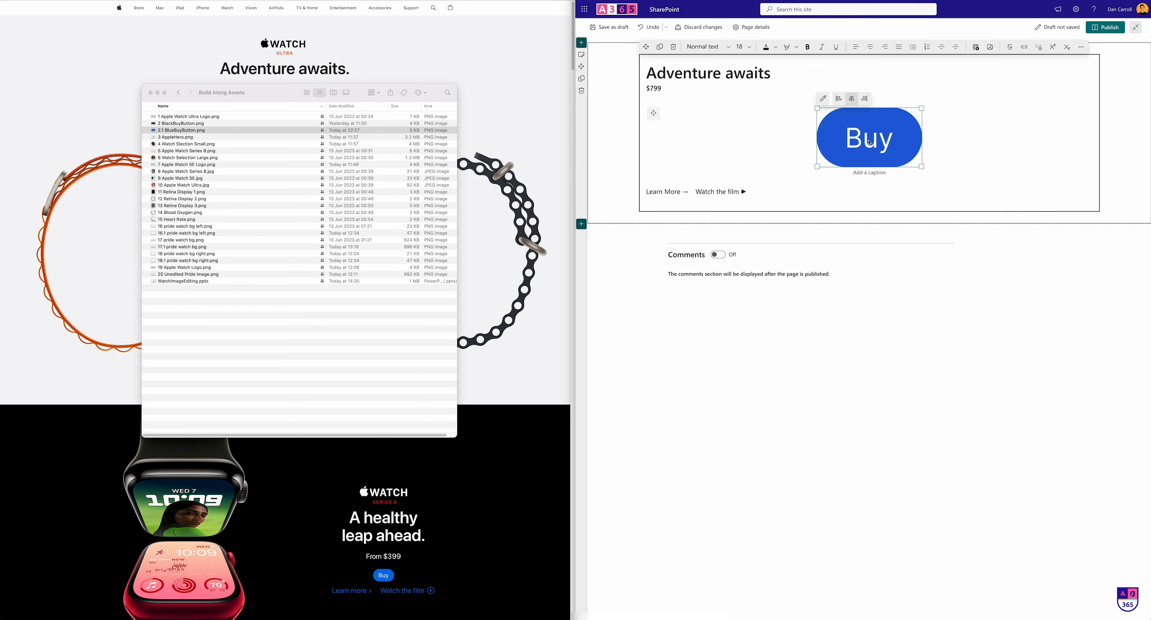
left_click_drag(924, 168, 882, 123)
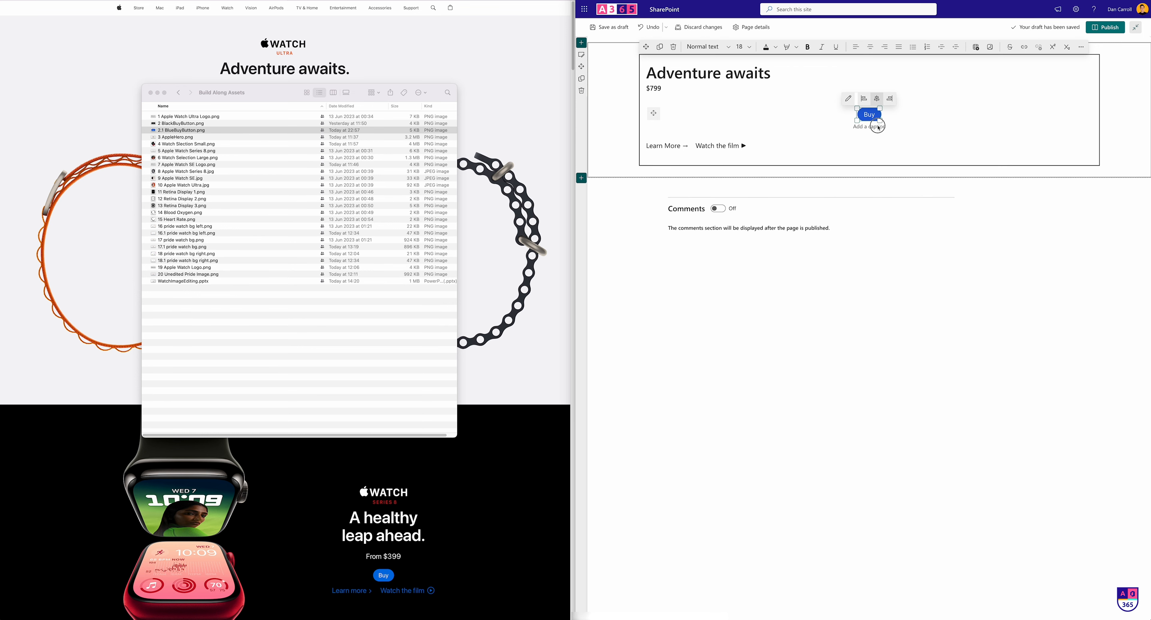
Centre all the banner text, from the "Adventure awaits" heading to the "Learn More" and "Watch the film" line
left_click(759, 147)
left_click_drag(760, 147, 649, 73)
left_click(871, 49)
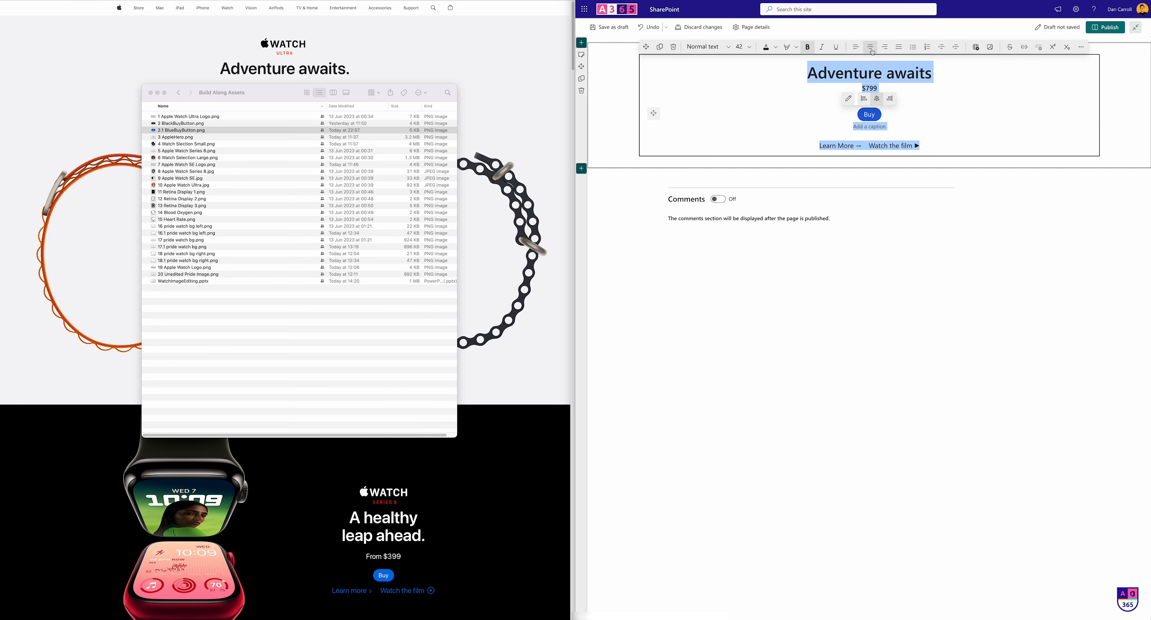
left_click(933, 121)
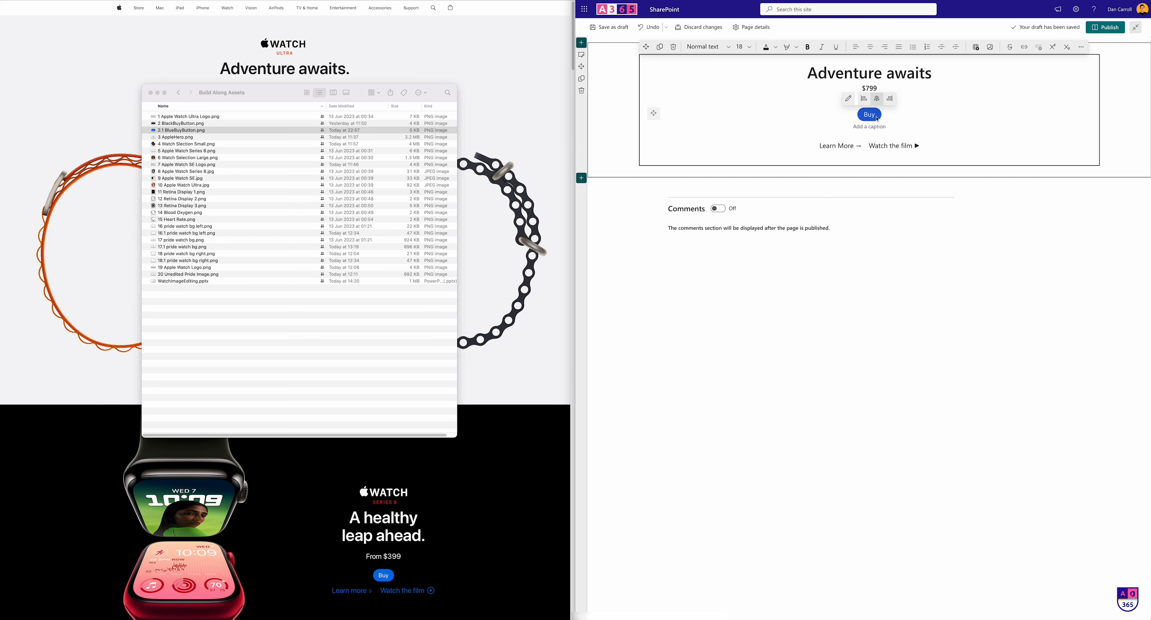
Open the Buy image's link and alternative text settings and move the assets folder window out of the way
left_click(848, 98)
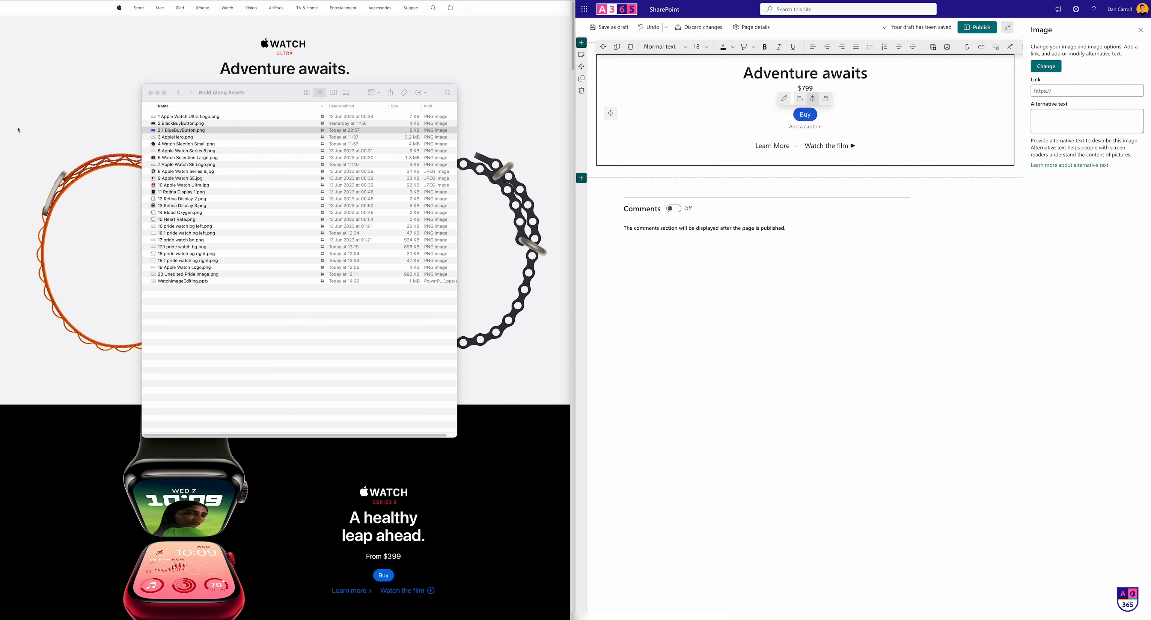
left_click_drag(289, 90, 1149, 121)
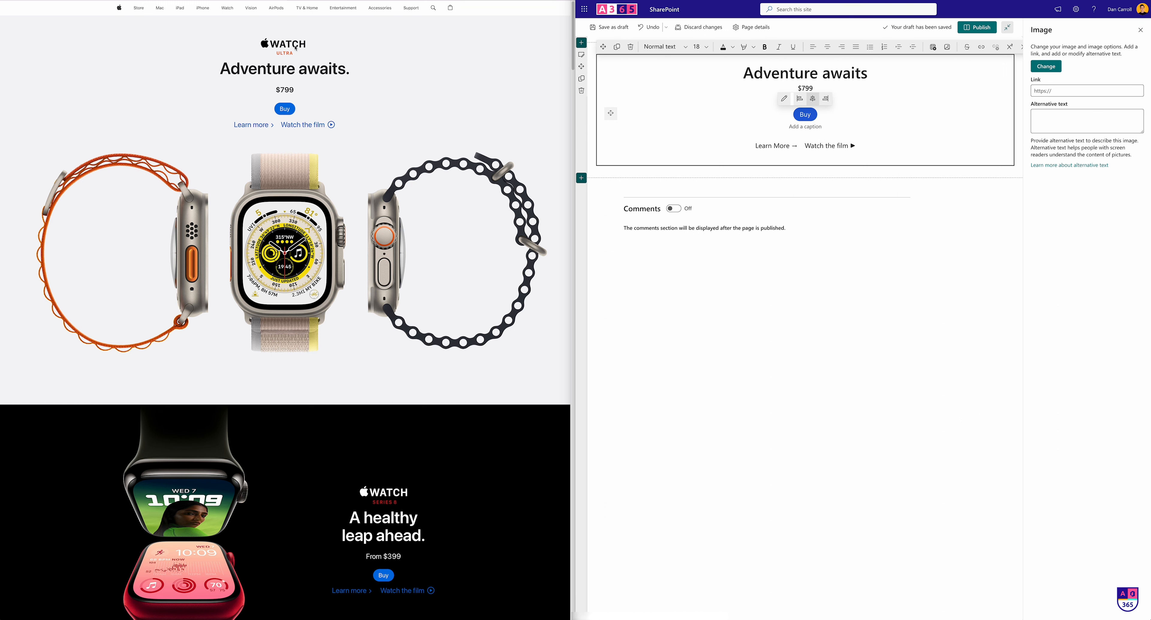
Insert the Apple Watch Ultra logo image above the "Adventure awaits" heading and shrink it to about half its size
left_click(726, 67)
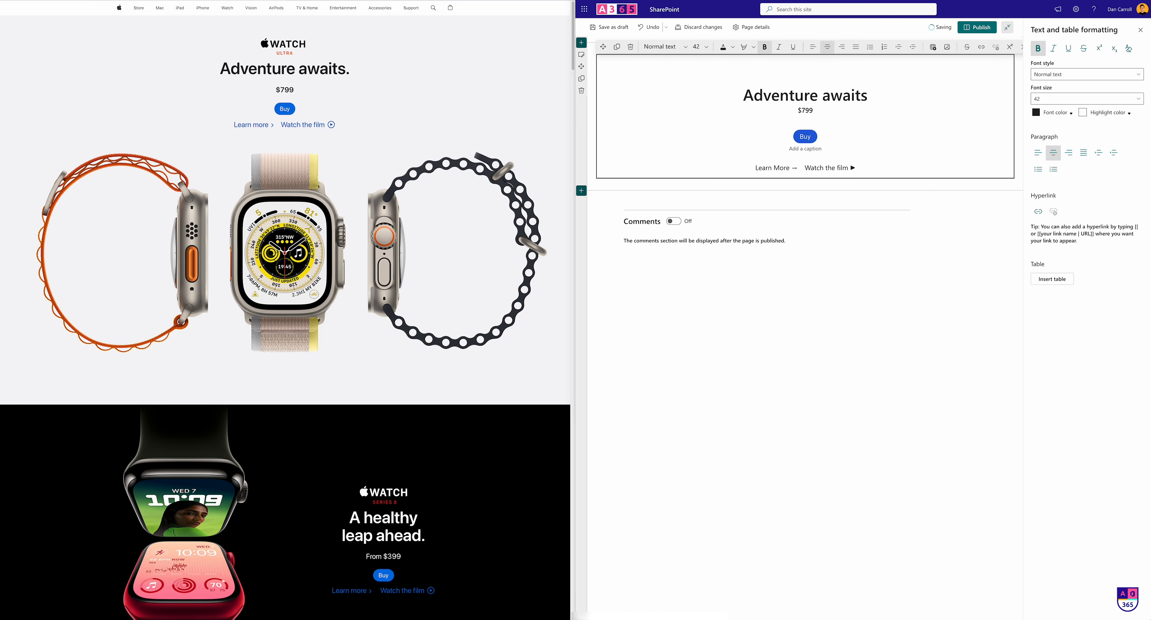
left_click_drag(885, 43, 825, 74)
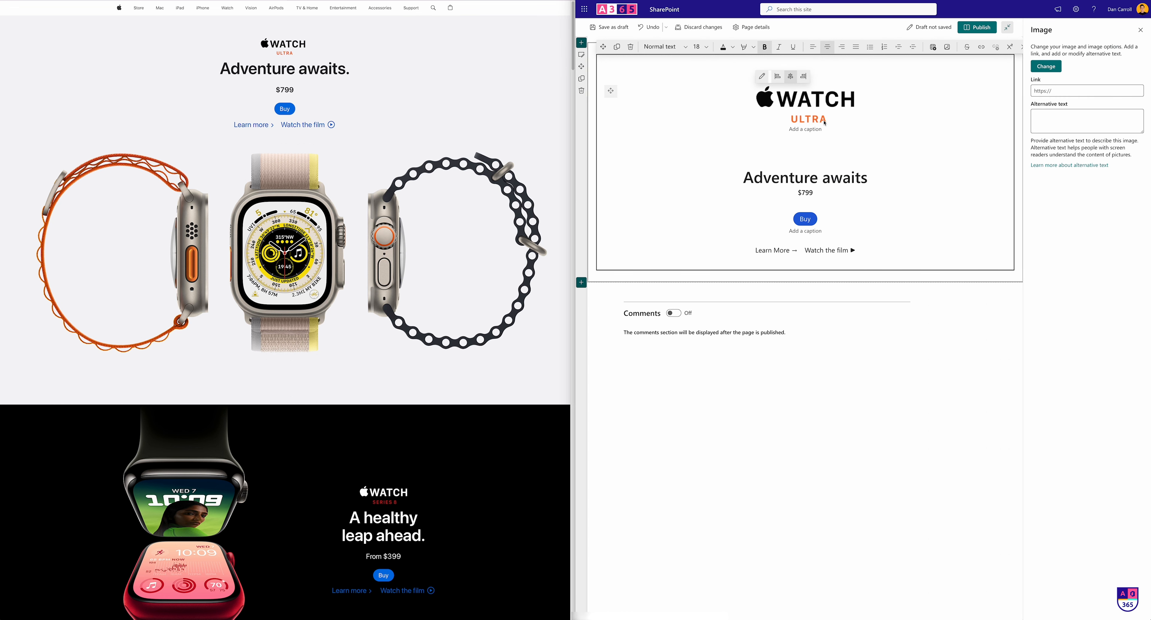
left_click(813, 107)
left_click_drag(855, 123, 808, 141)
key("BackSpace")
key("BackSpace")
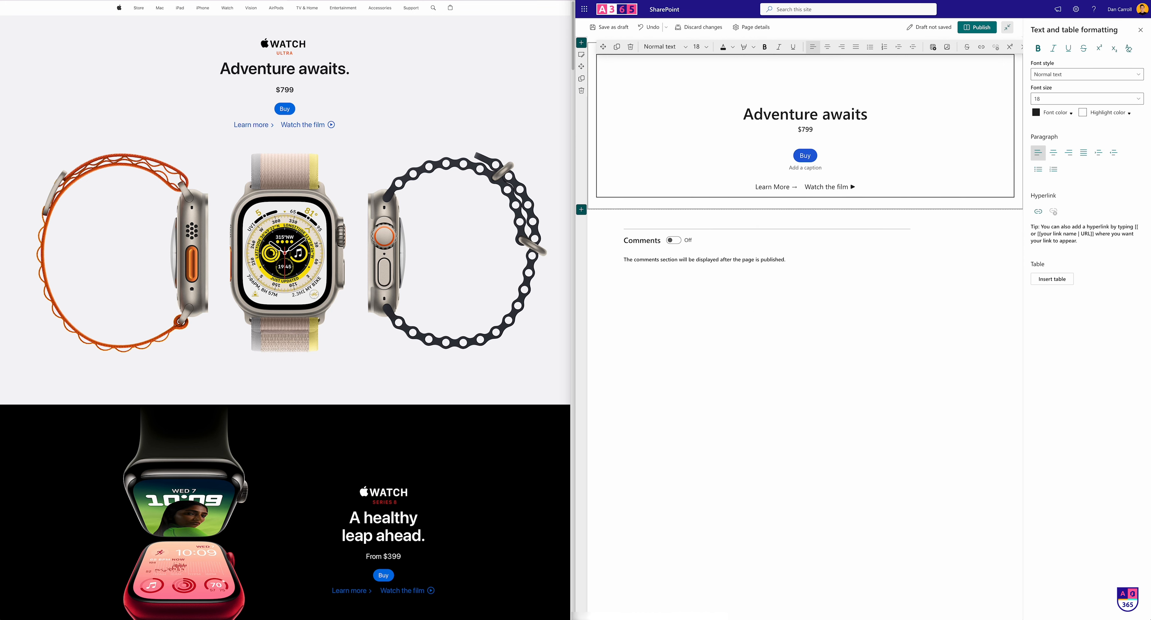
key("ctrl+z")
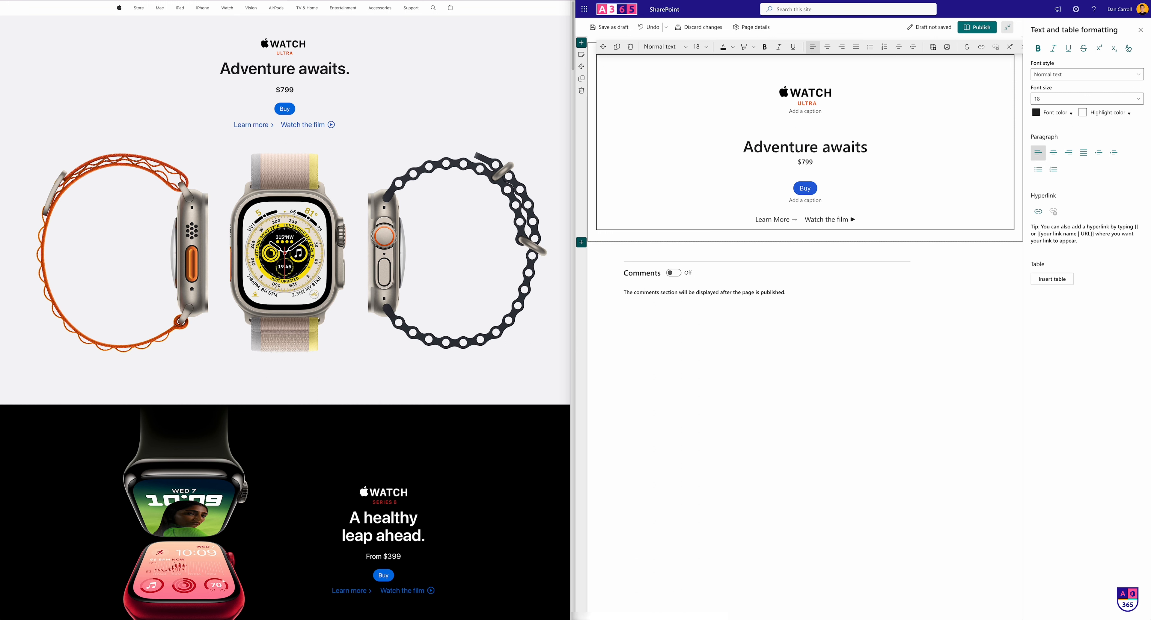
Delete one blank line below the Apple Watch Ultra logo and one blank line above it
left_click(812, 128)
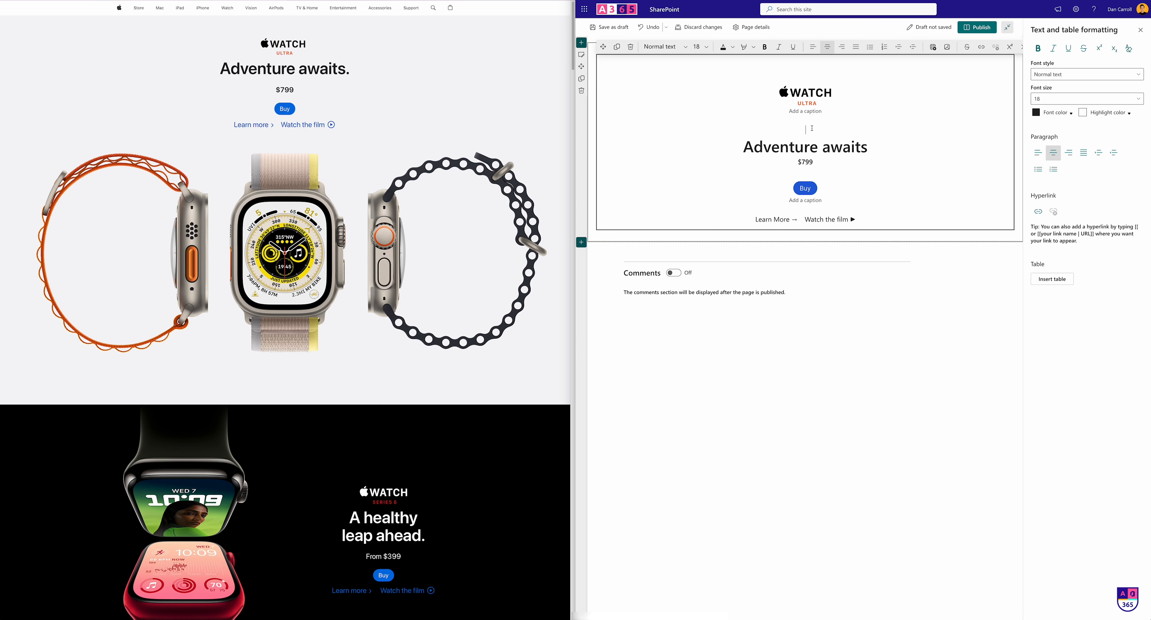
key("Delete")
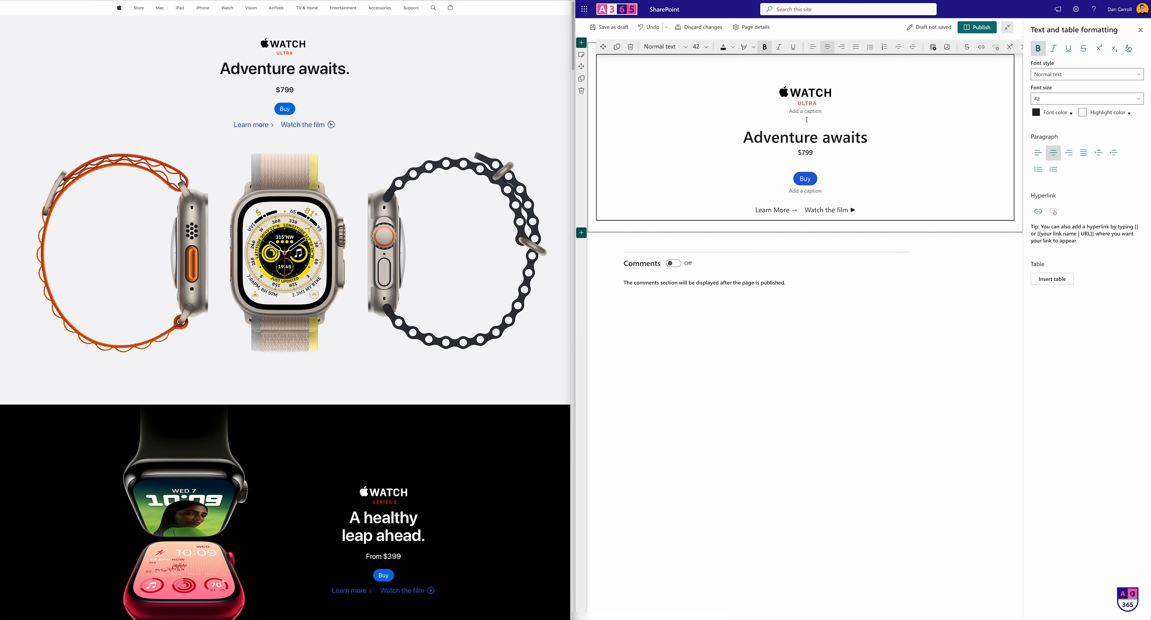
left_click(807, 68)
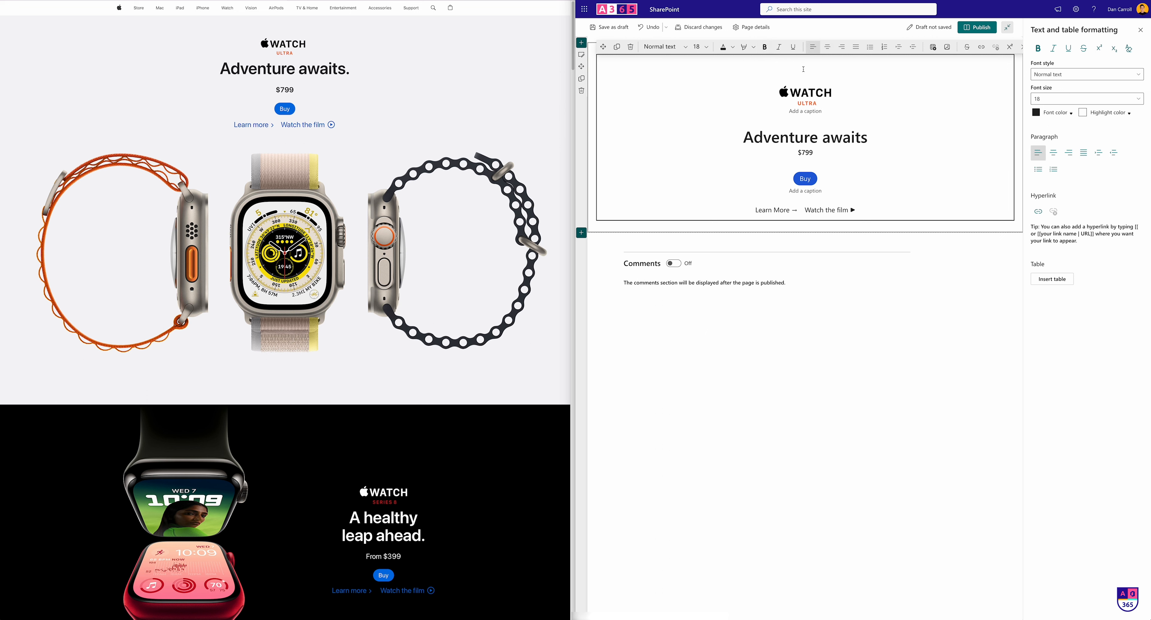
key("Delete")
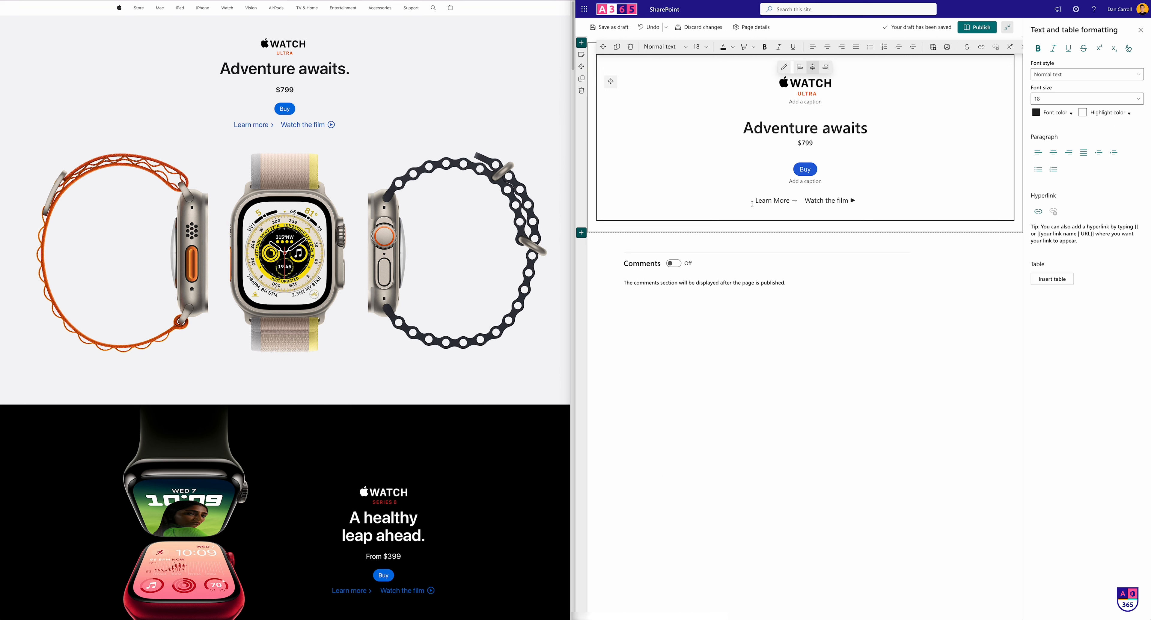
left_click_drag(755, 200, 804, 200)
left_click(981, 47)
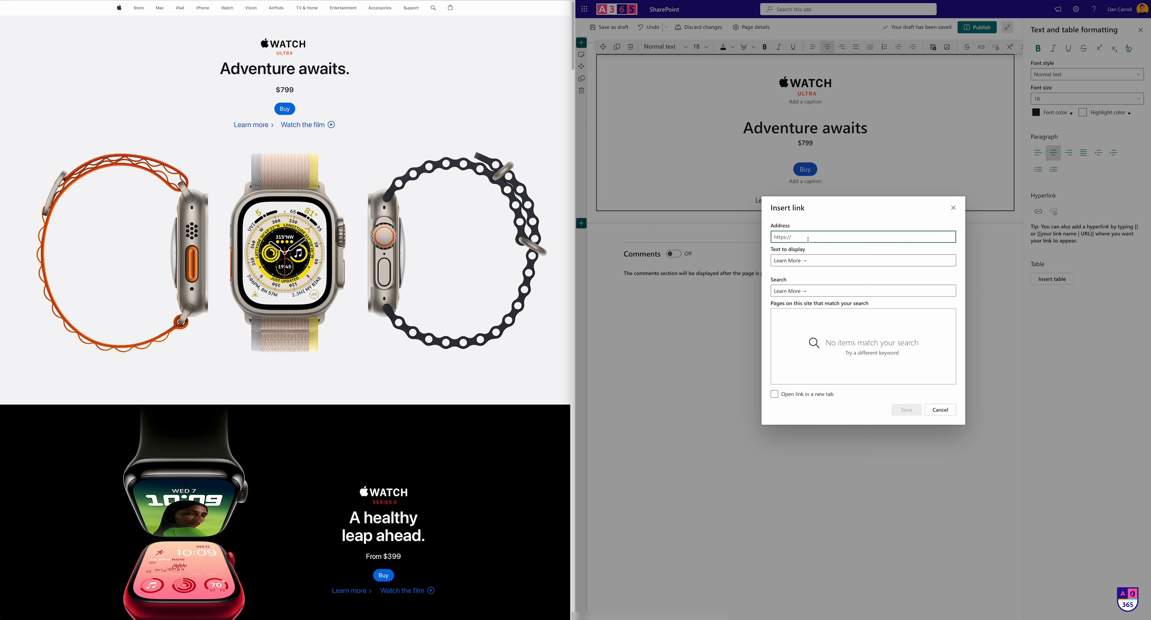
type("https:google.ie")
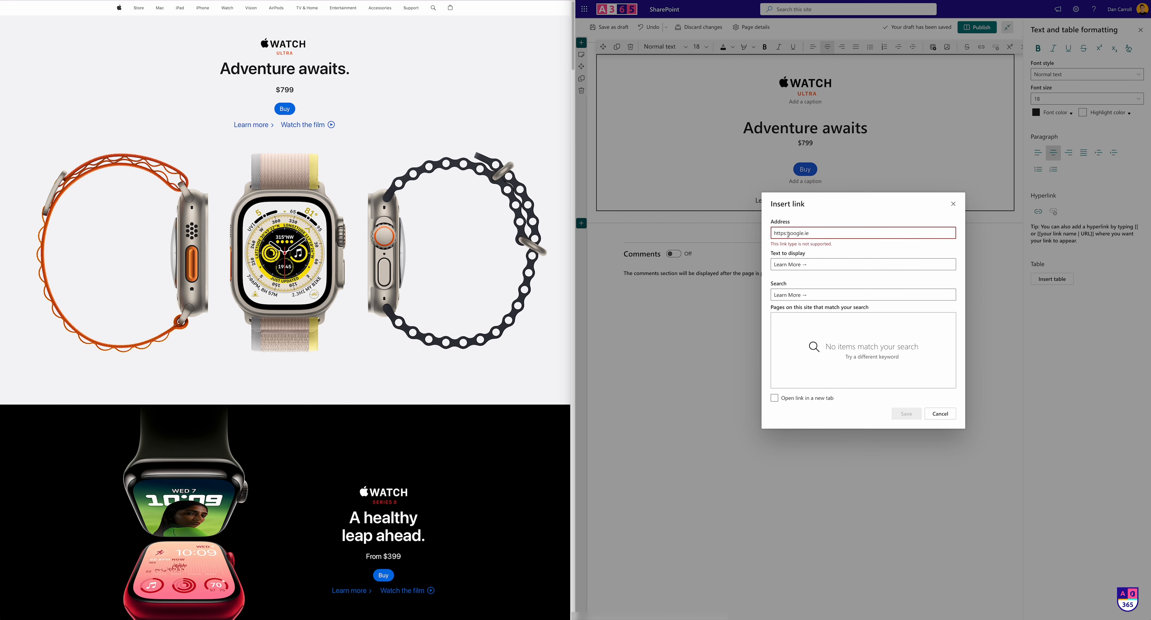
type("//")
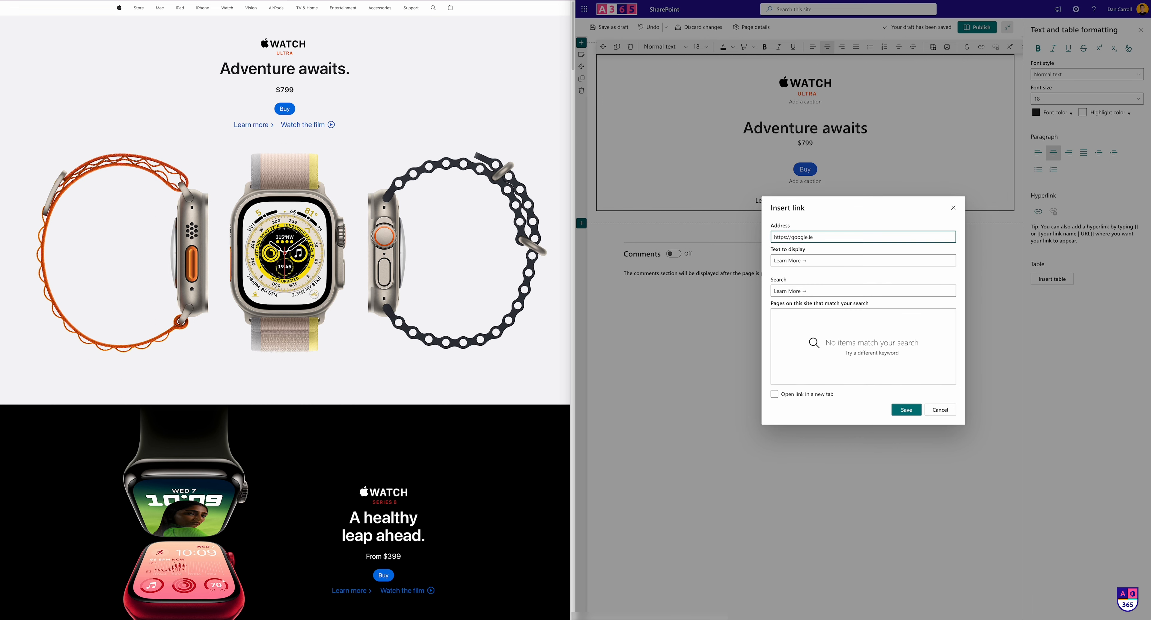
left_click(906, 410)
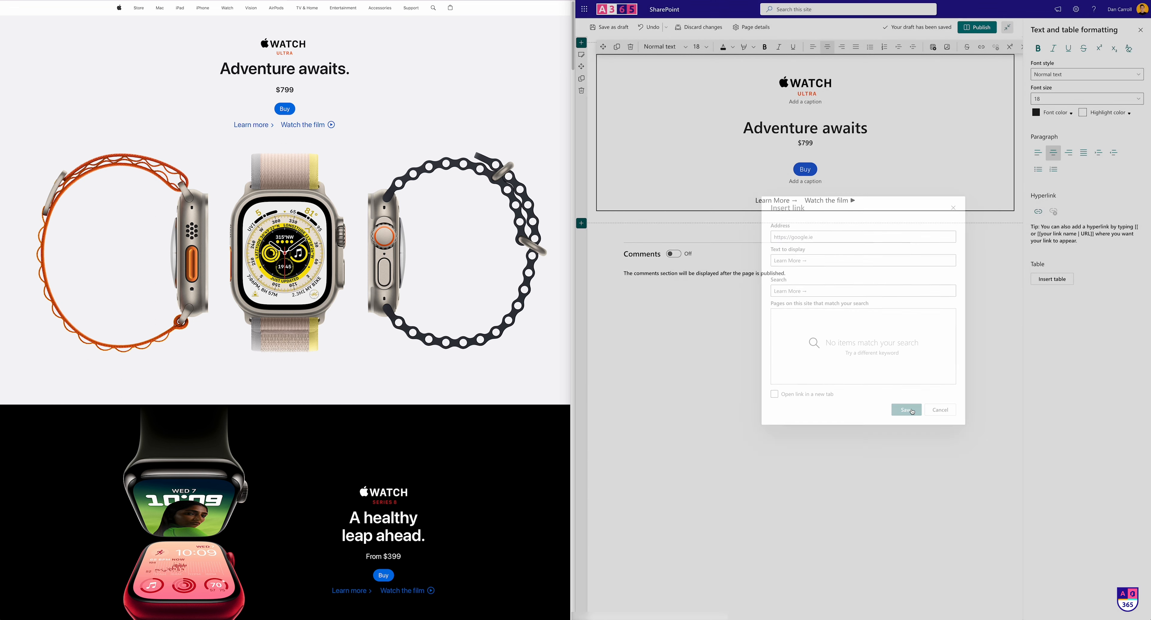
left_click_drag(867, 199, 804, 201)
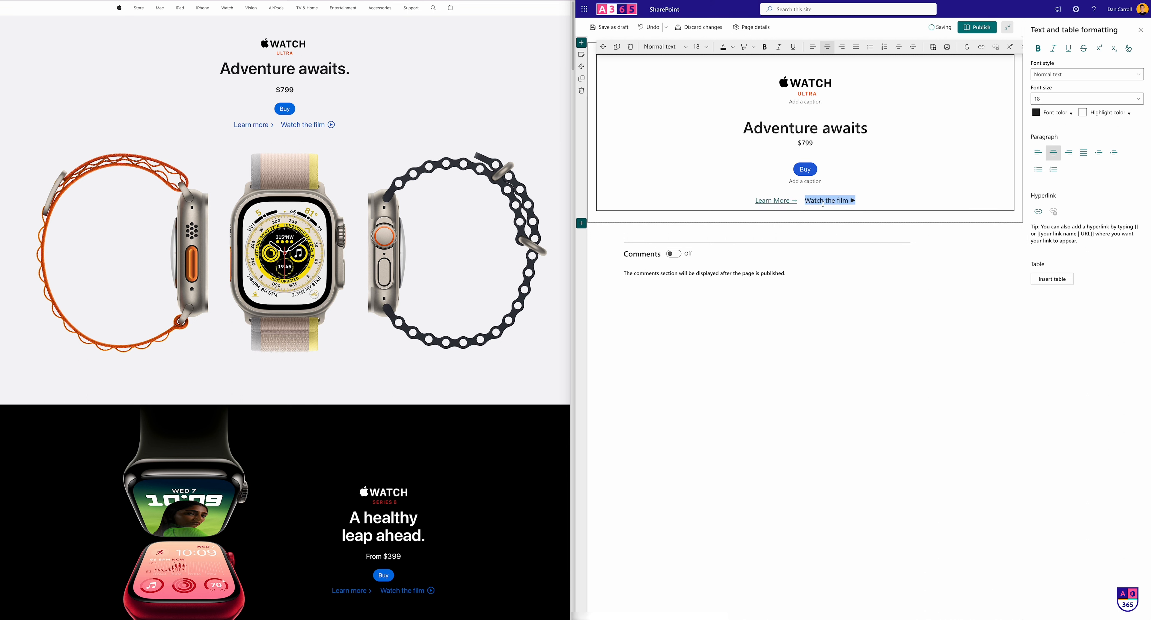
left_click(981, 47)
type("https://google.ie")
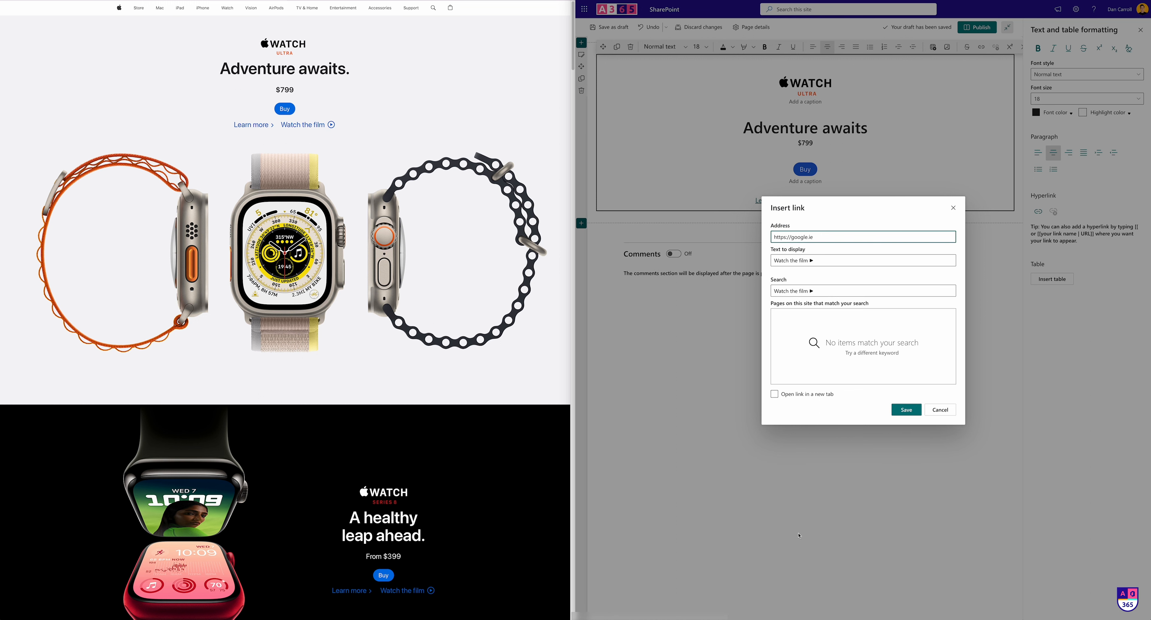
left_click(907, 410)
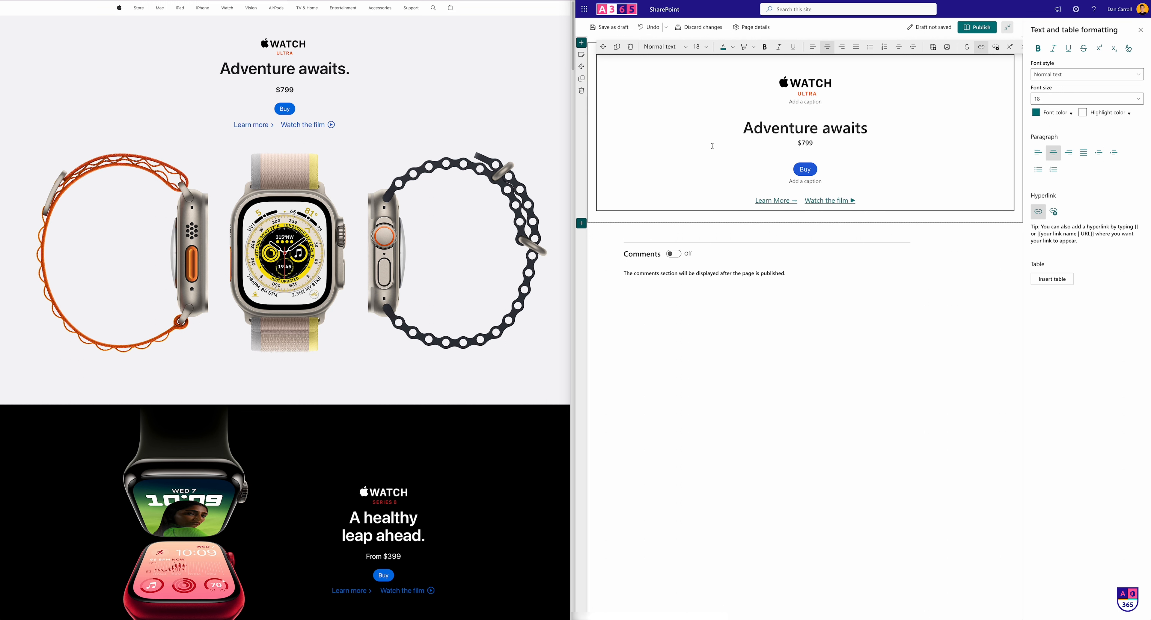
left_click(610, 28)
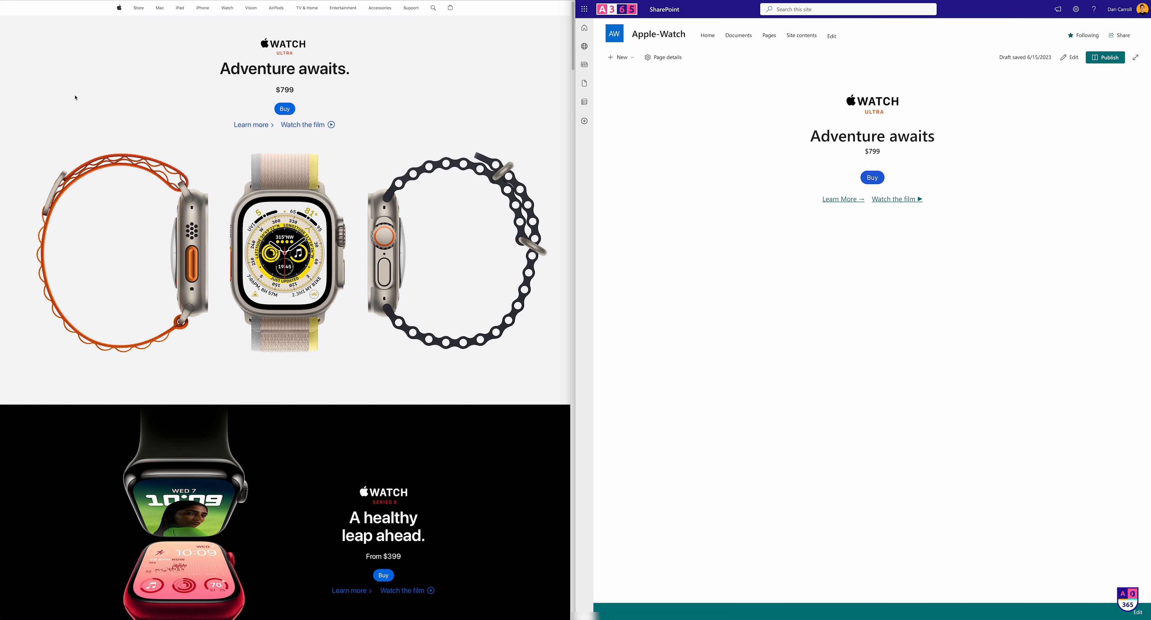
Change the site theme to Blue and save it
left_click(1075, 9)
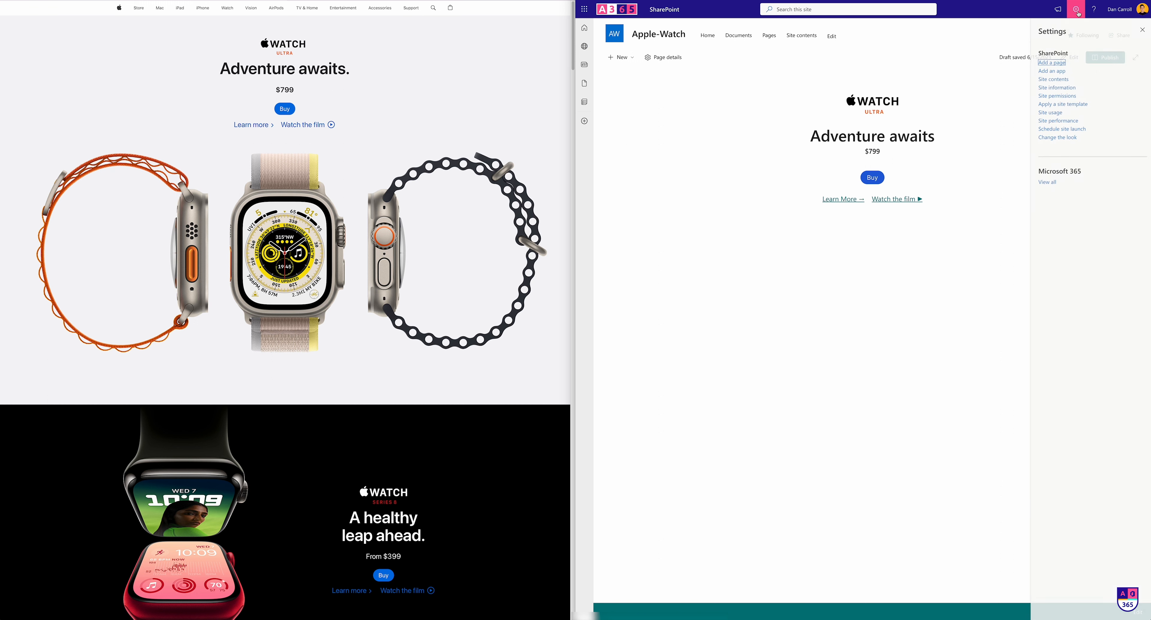
left_click(1060, 137)
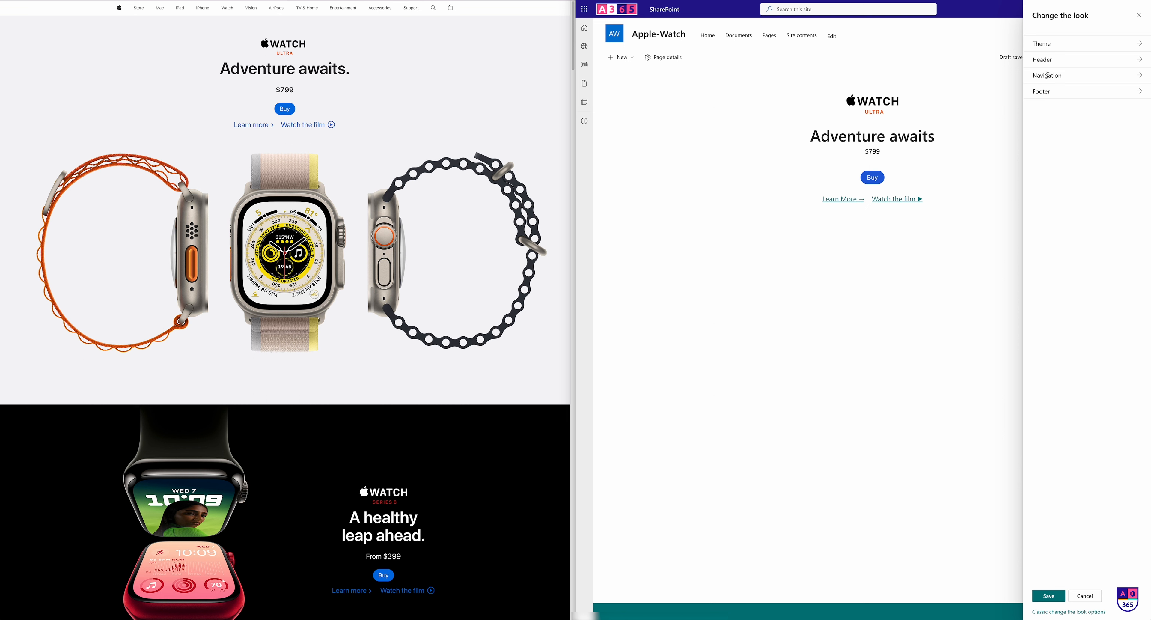
left_click(1042, 44)
left_click(1036, 158)
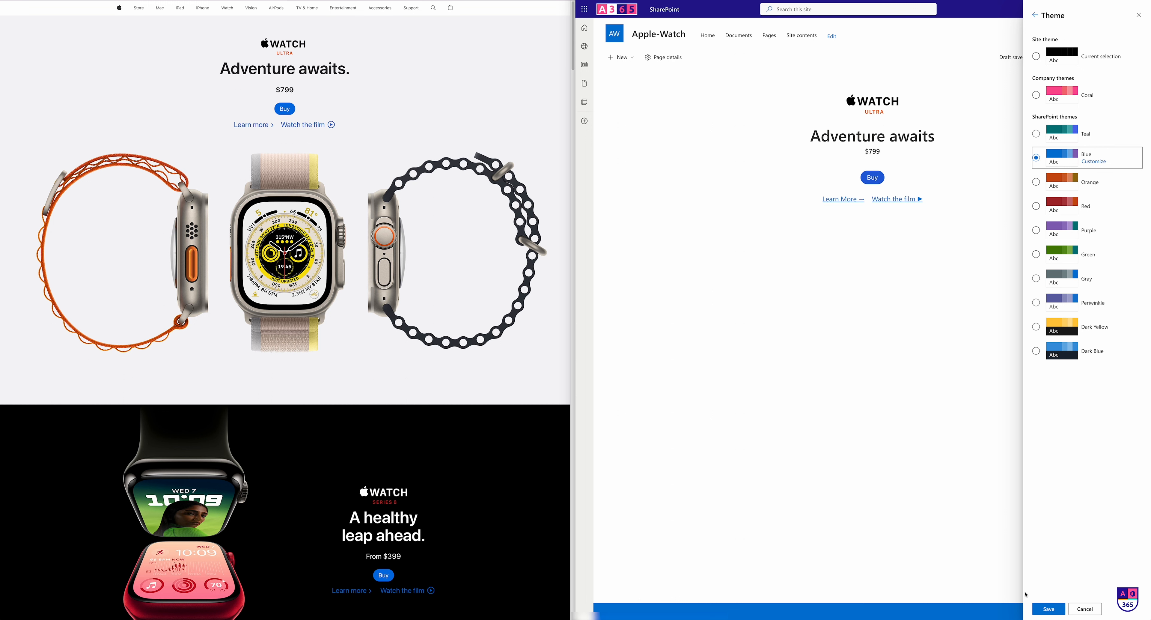
left_click(1049, 609)
left_click(1142, 32)
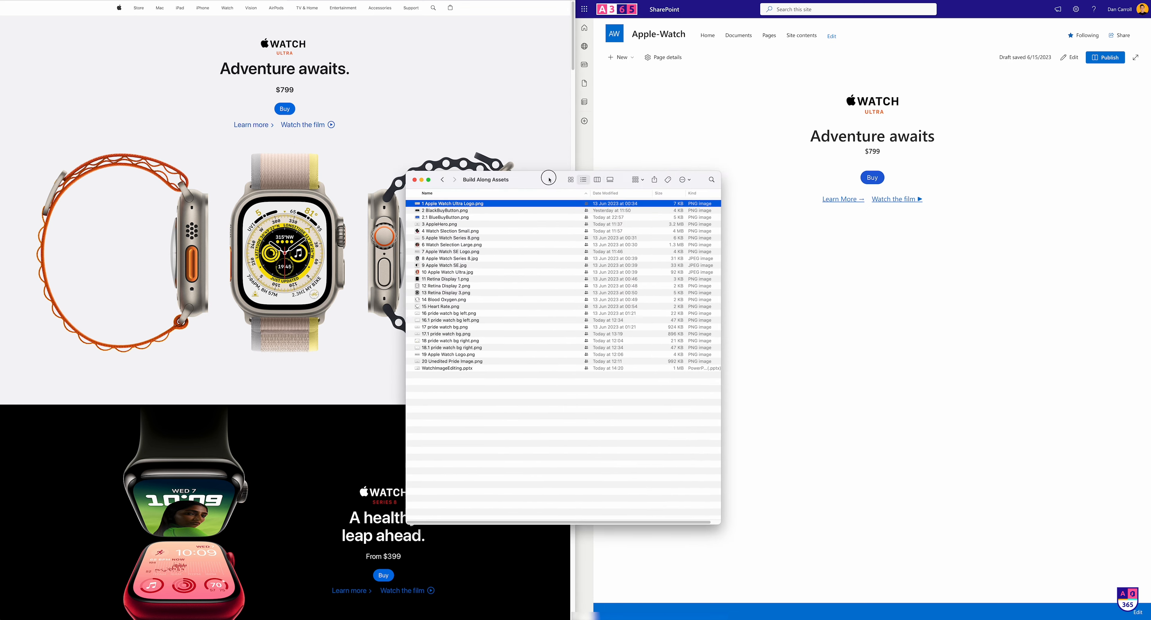
Insert the AppleHero.png image on a new line below the "Learn More" and "Watch the film" links and save the page as a draft
left_click_drag(547, 177, 462, 110)
left_click(361, 159)
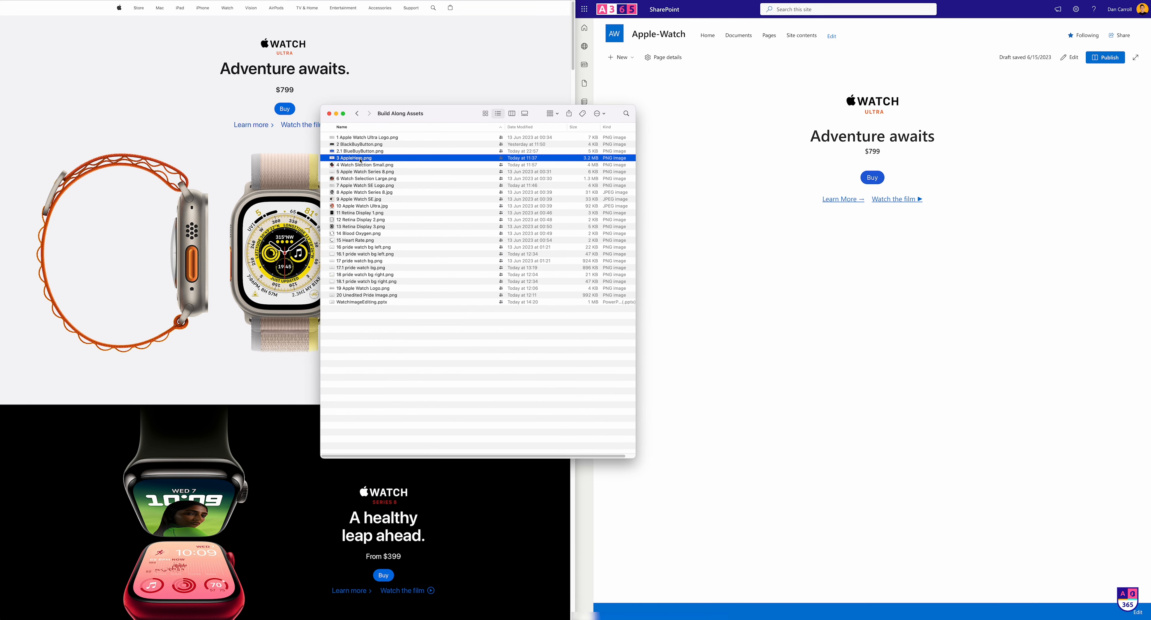
left_click(1076, 58)
left_click(935, 199)
key("Return")
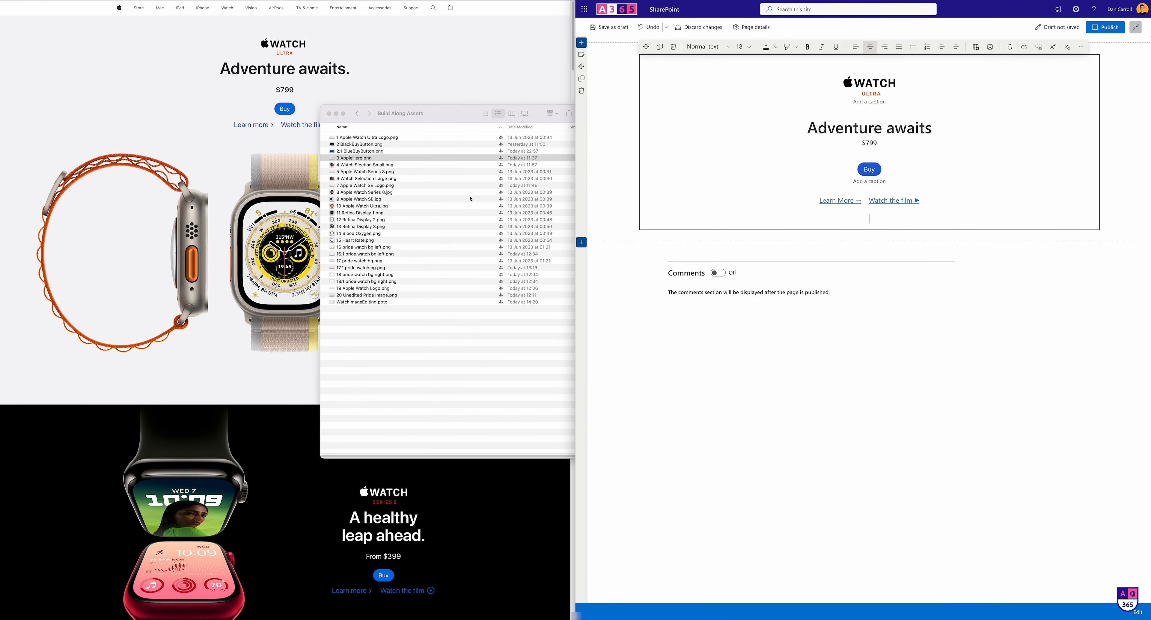
left_click_drag(347, 161, 862, 221)
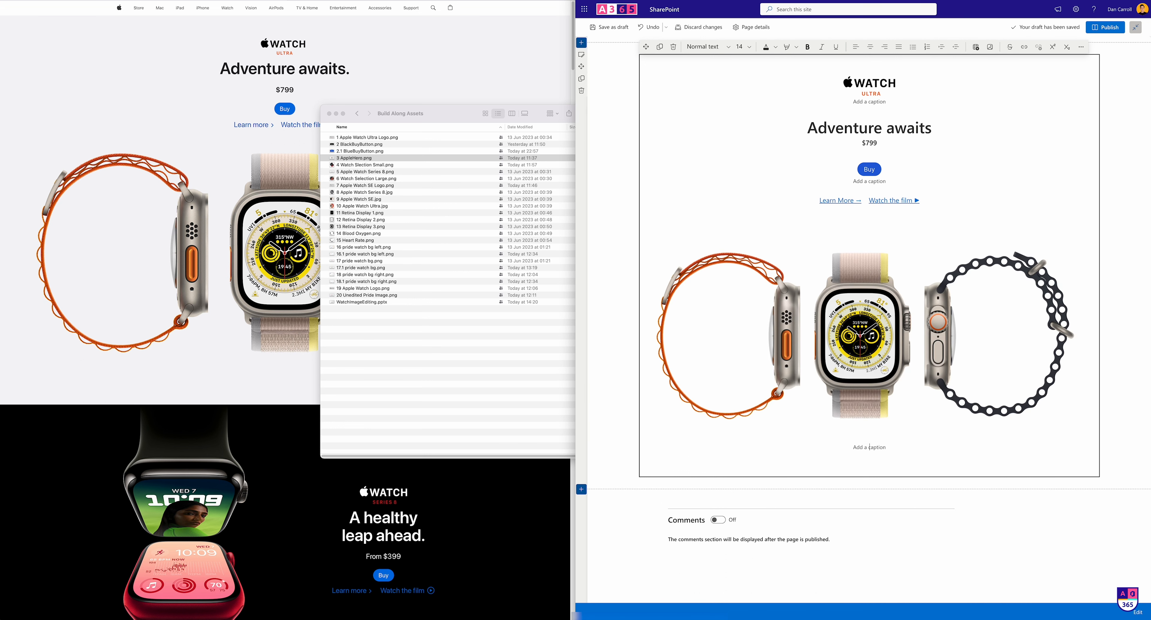
left_click(615, 34)
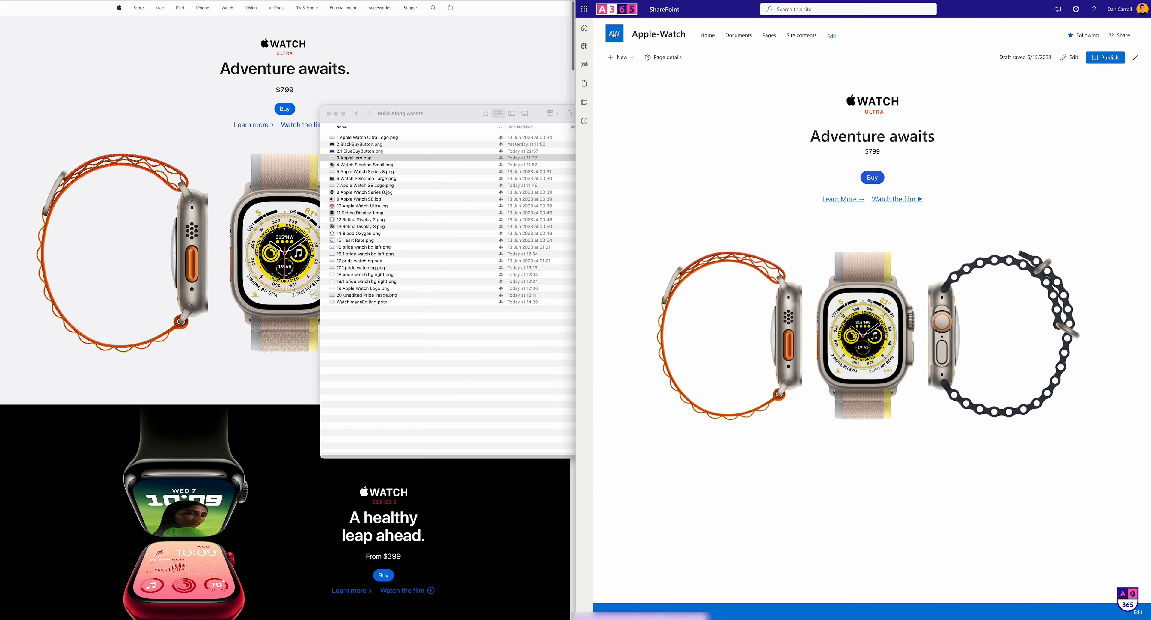
left_click(451, 113)
double_click(452, 113)
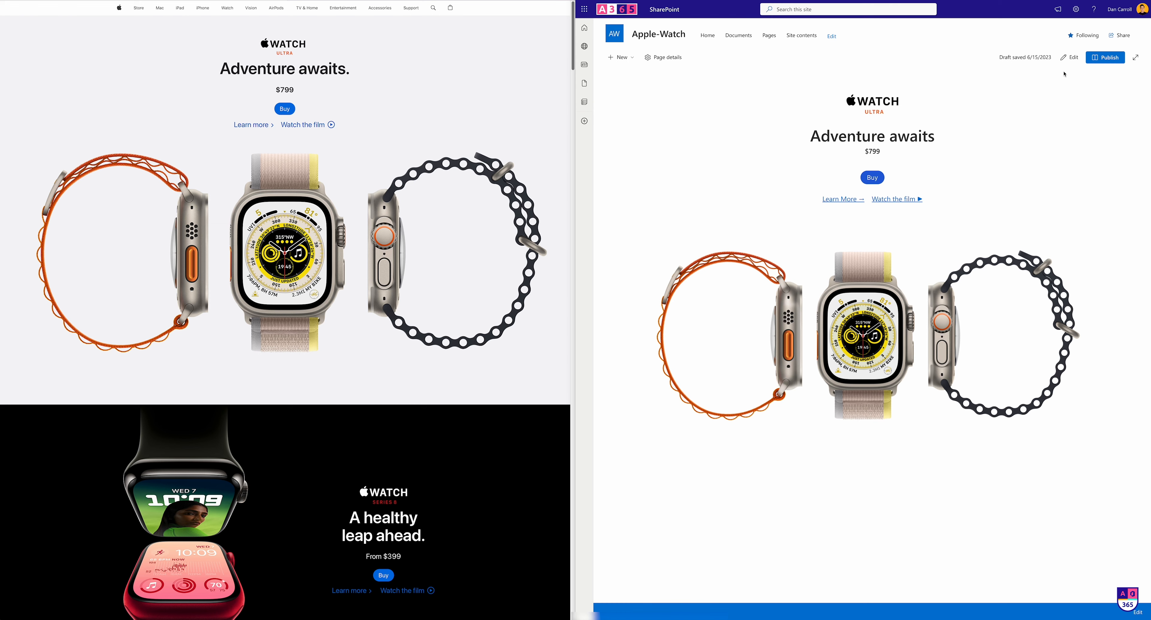
Add a section below the Ultra banner and give it solid blue background shading and a two-column layout
scroll(213, 321, "down", 5)
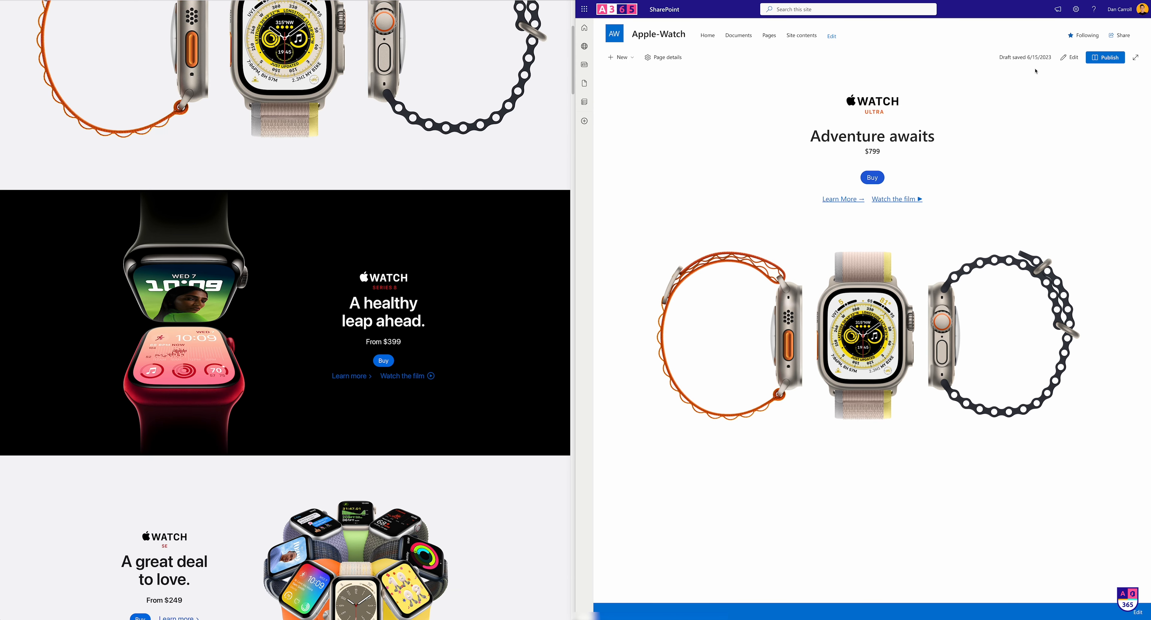
left_click(1068, 59)
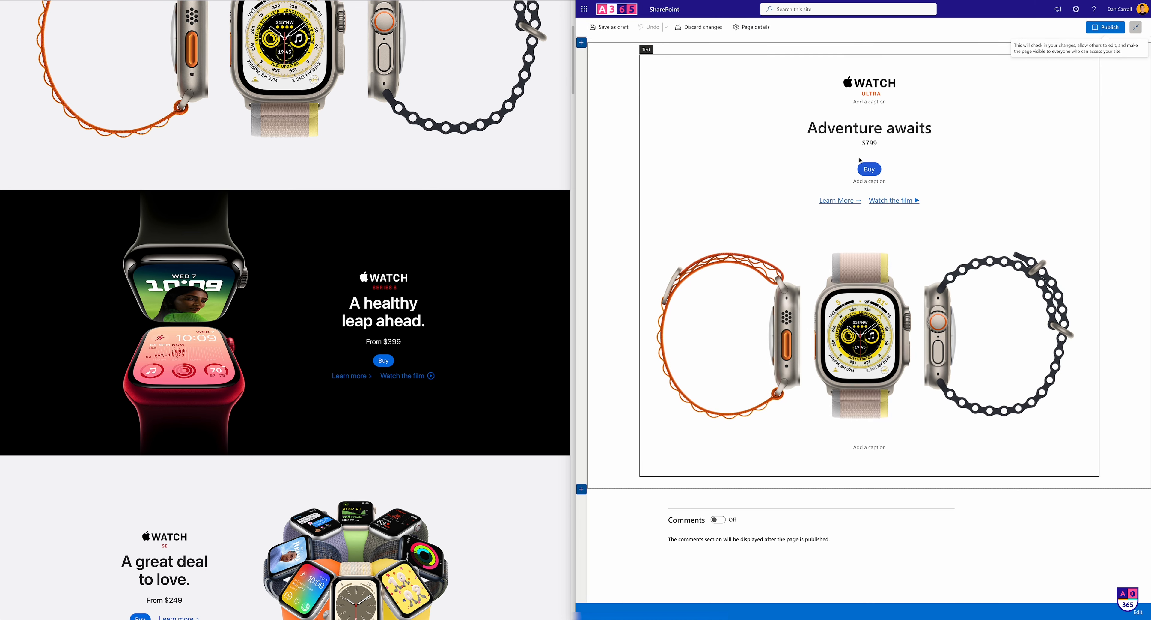
left_click(581, 490)
left_click(609, 517)
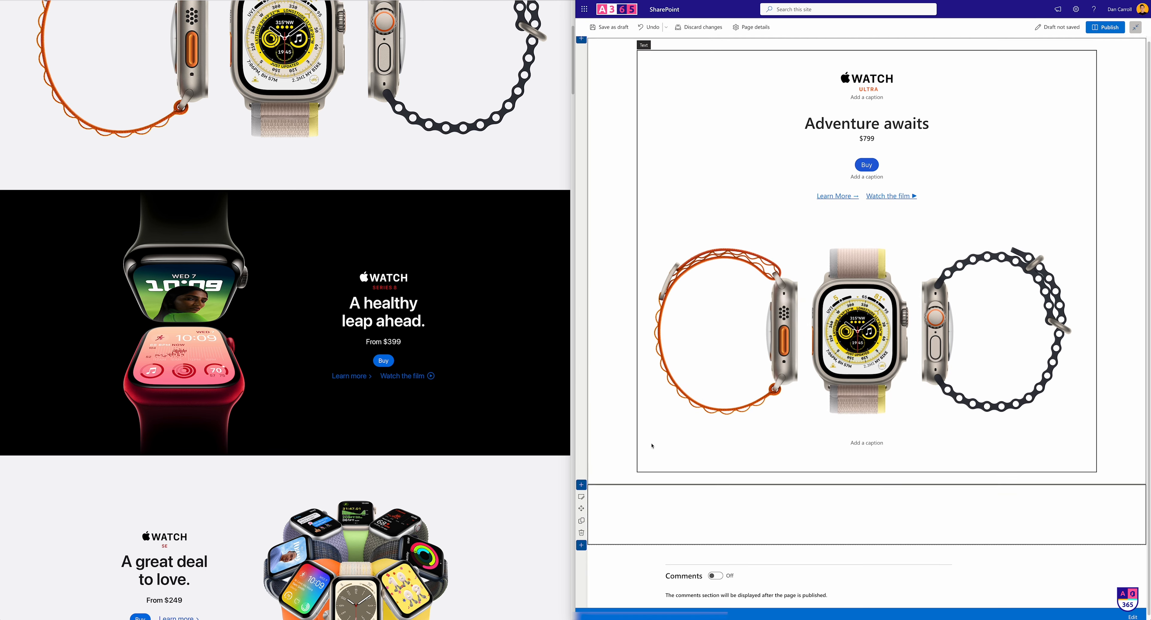
left_click(581, 491)
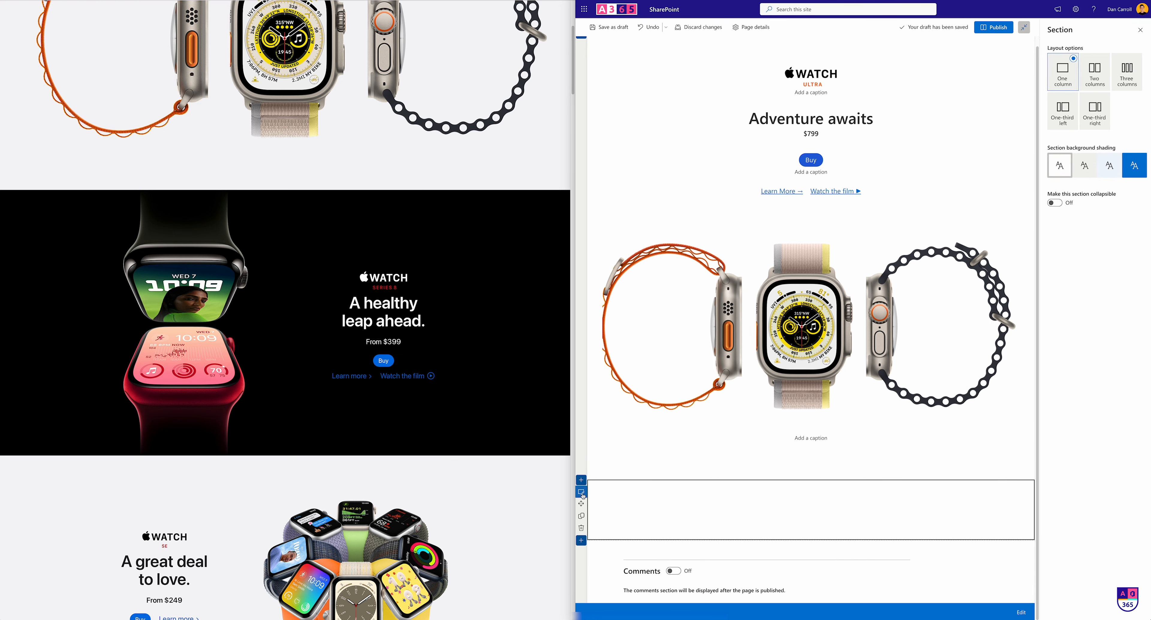
left_click(1133, 171)
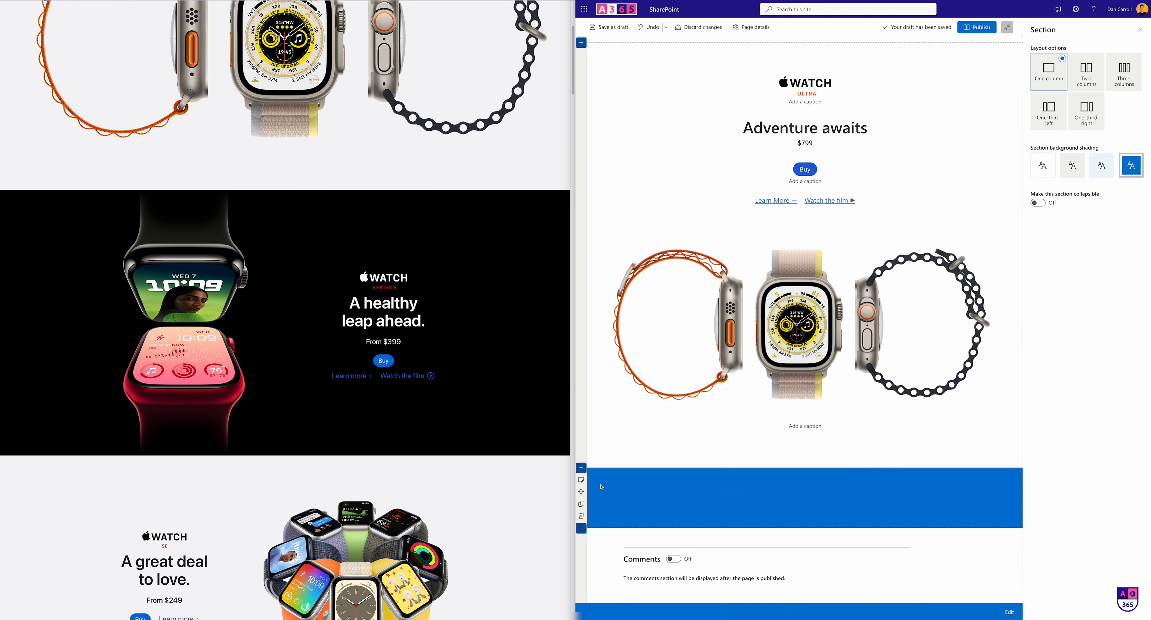
left_click(1084, 80)
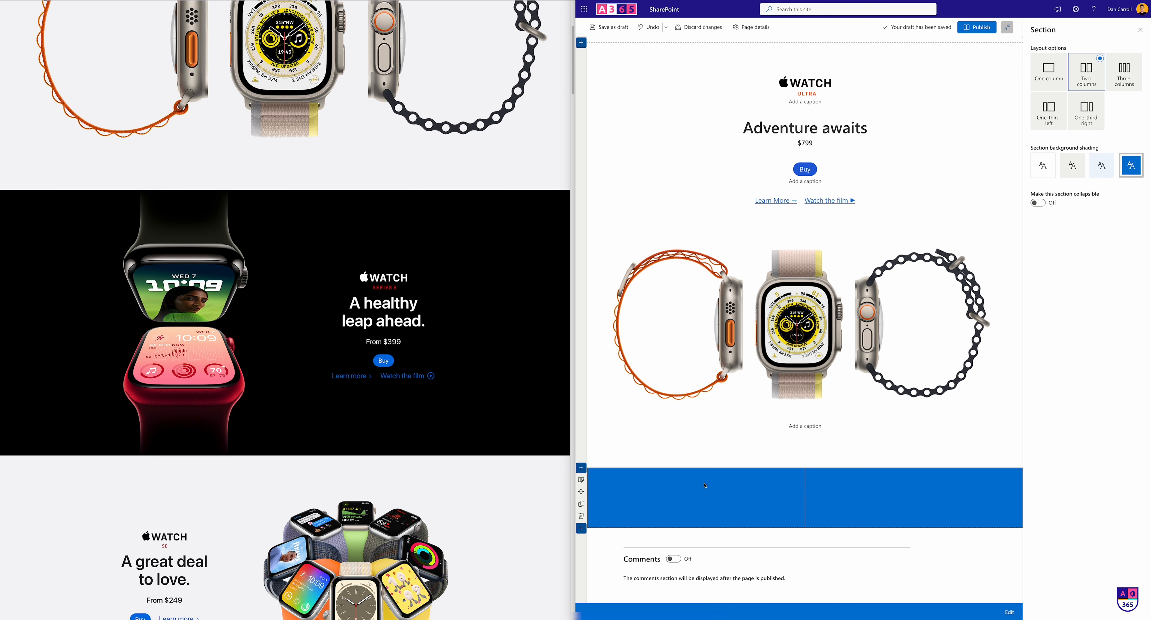
Add a text web part to the blue section's left column and insert the small watch selection image into it
left_click(700, 474)
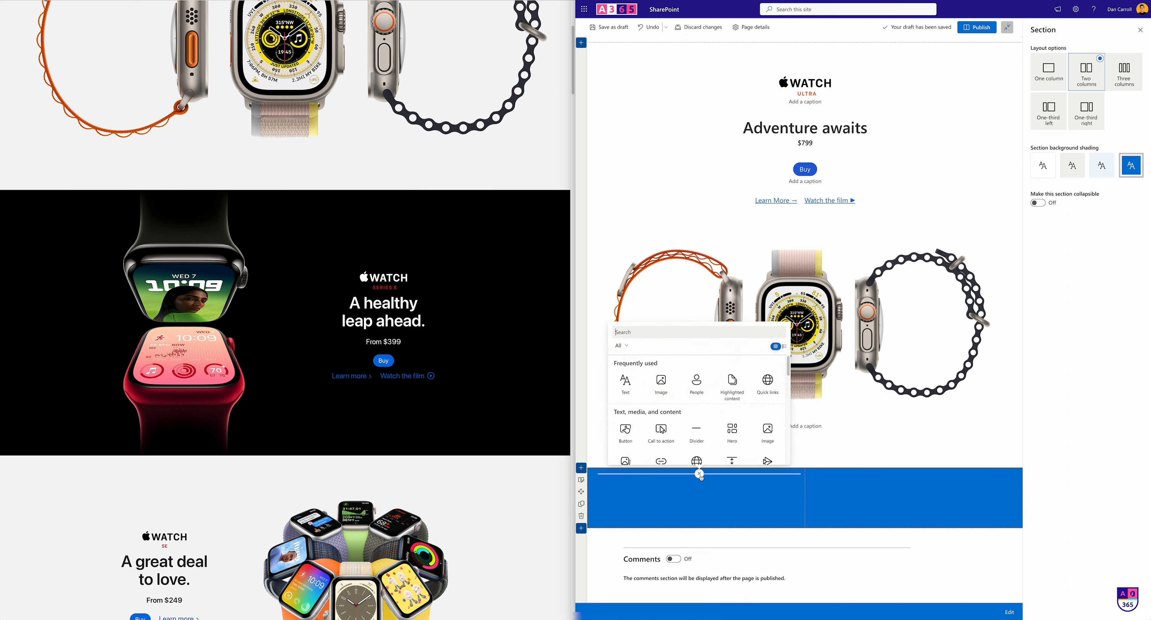
left_click(625, 385)
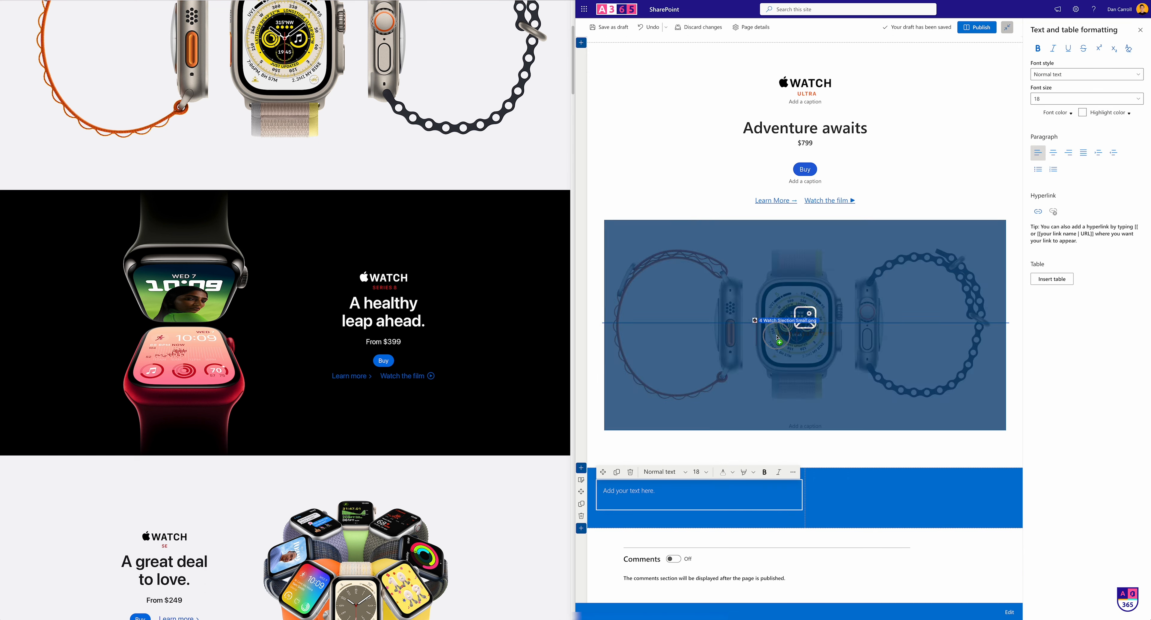
left_click(698, 497)
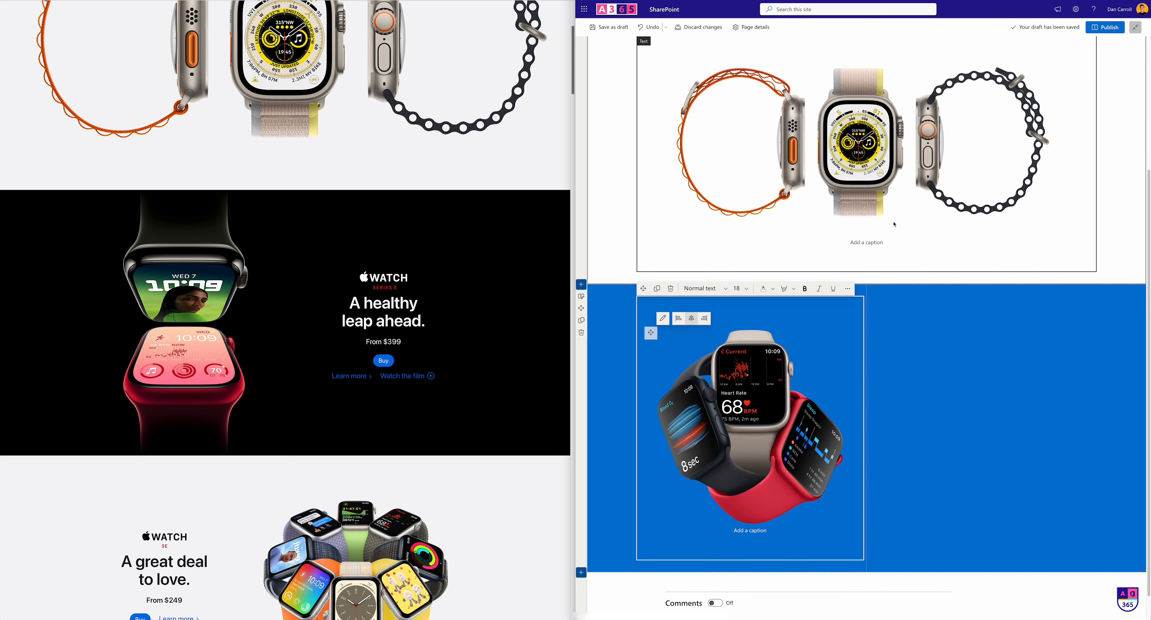
Delete the blank lines above and below the watch image in the blue section
left_click(732, 334)
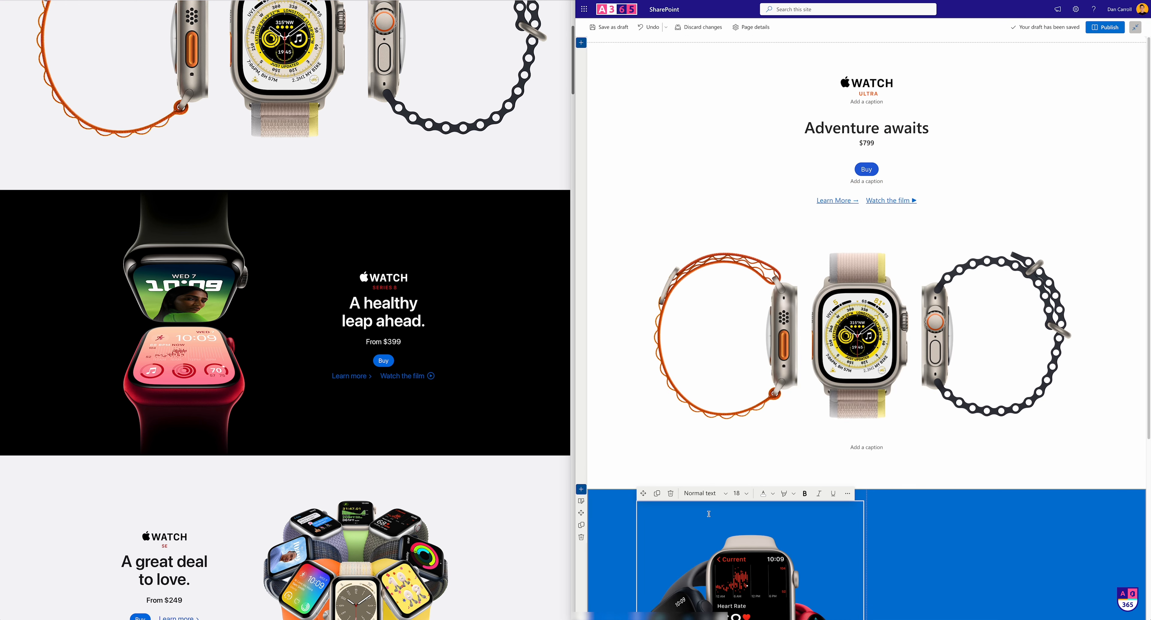
key("Delete")
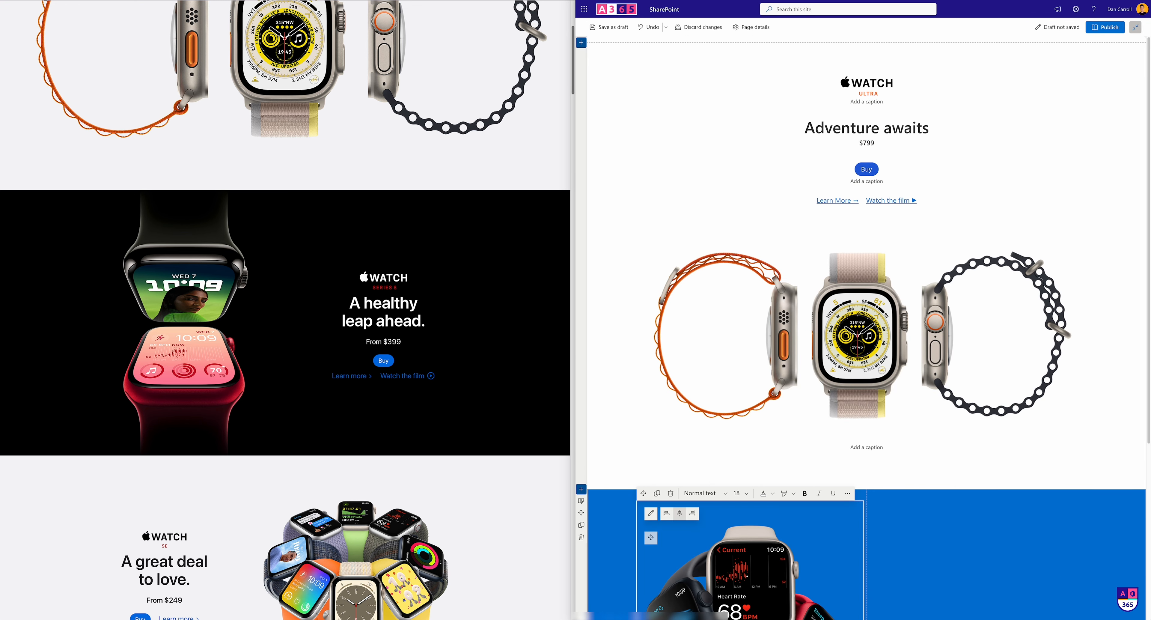
scroll(700, 512, "down", 5)
left_click(700, 513)
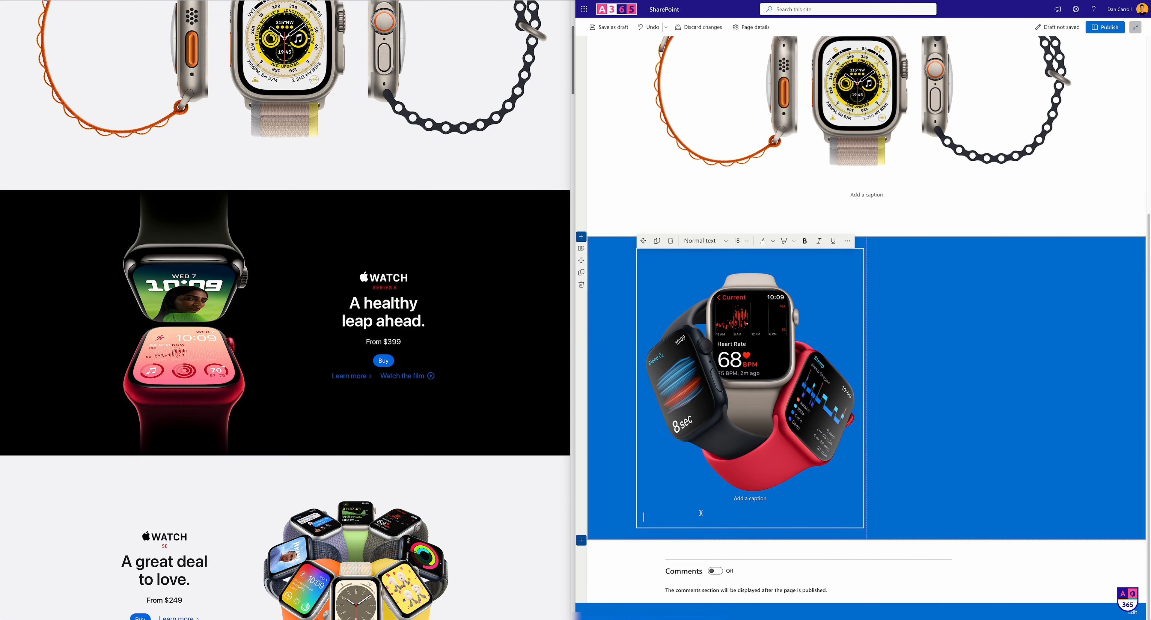
key("BackSpace")
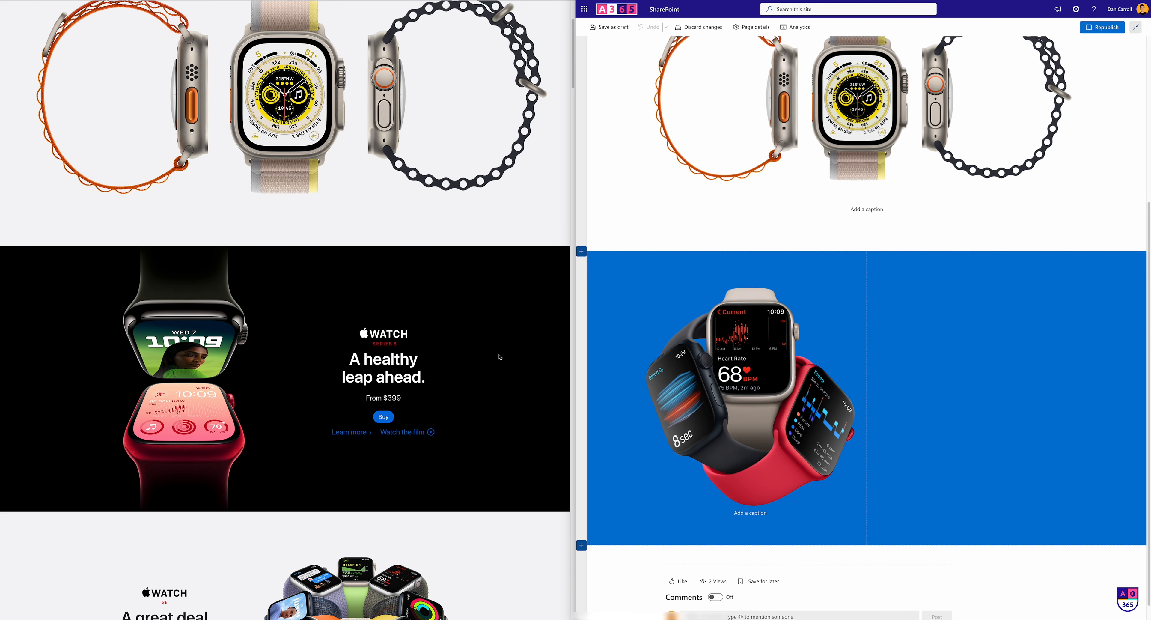
Duplicate the Apple Watch Ultra text web part
scroll(360, 371, "up", 3)
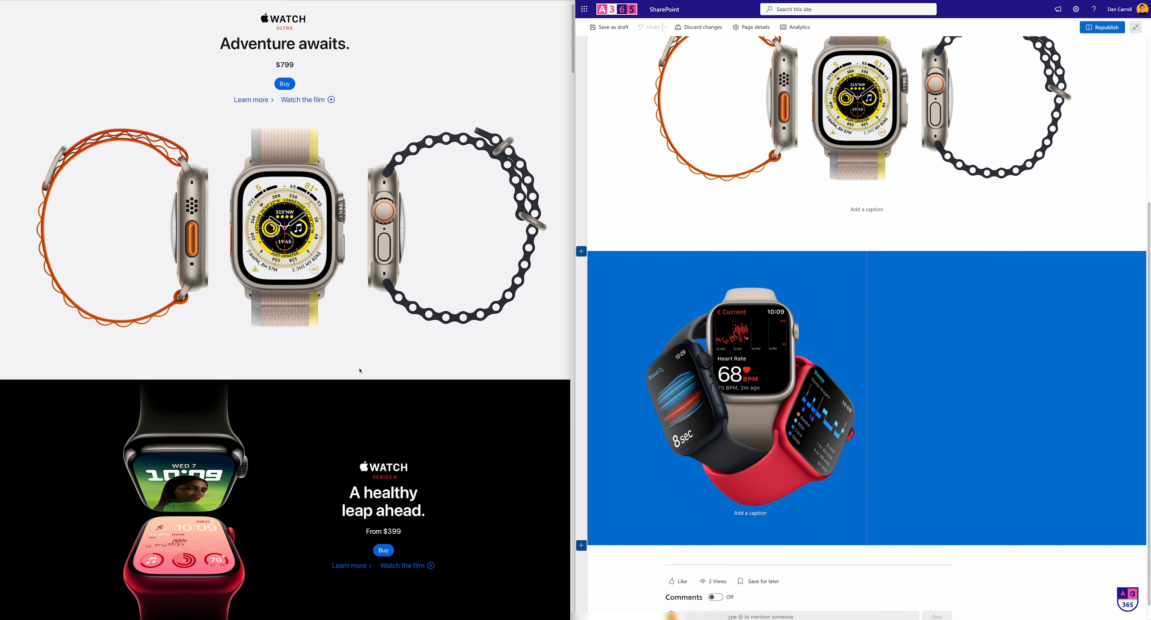
scroll(353, 250, "down", 7)
scroll(353, 252, "up", 2)
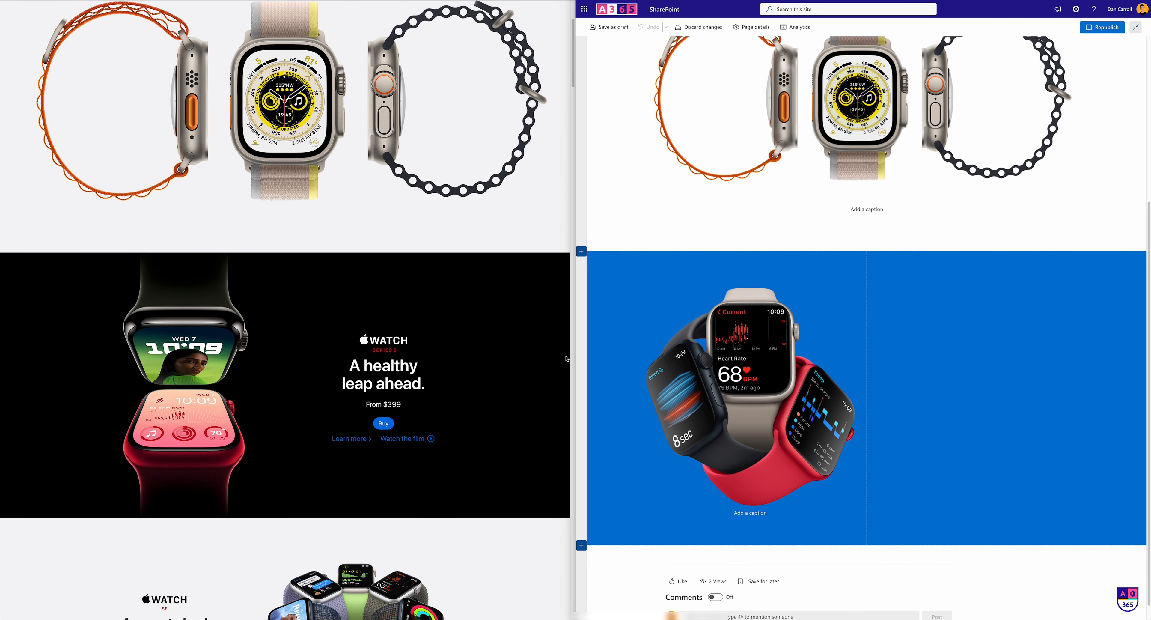
scroll(710, 140, "up", 5)
left_click(710, 139)
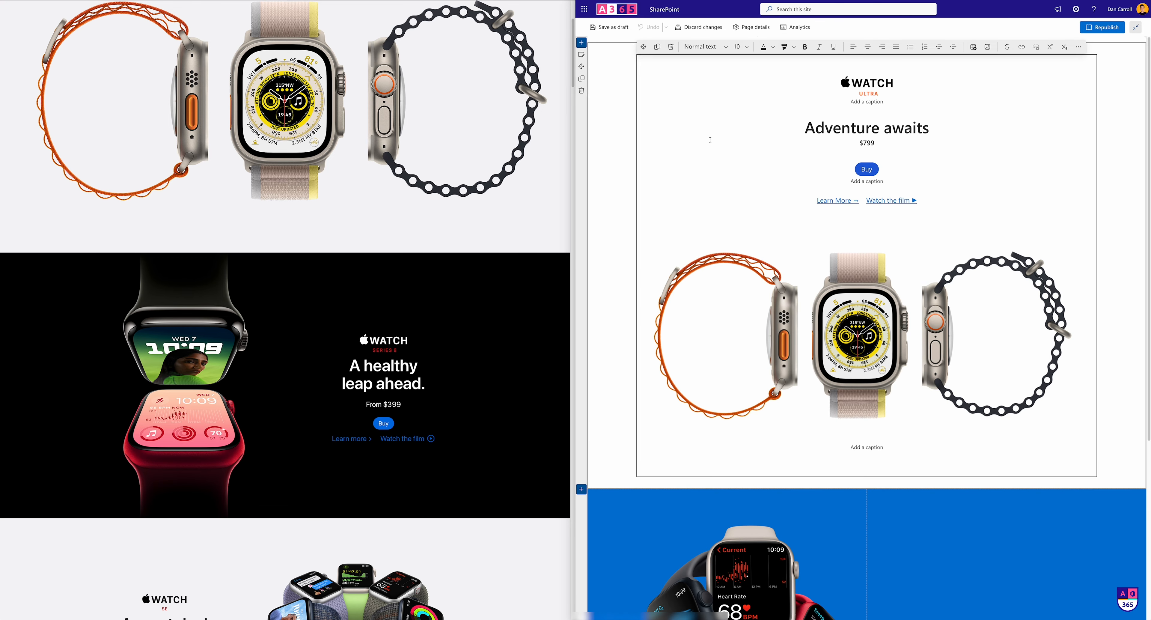
left_click(657, 47)
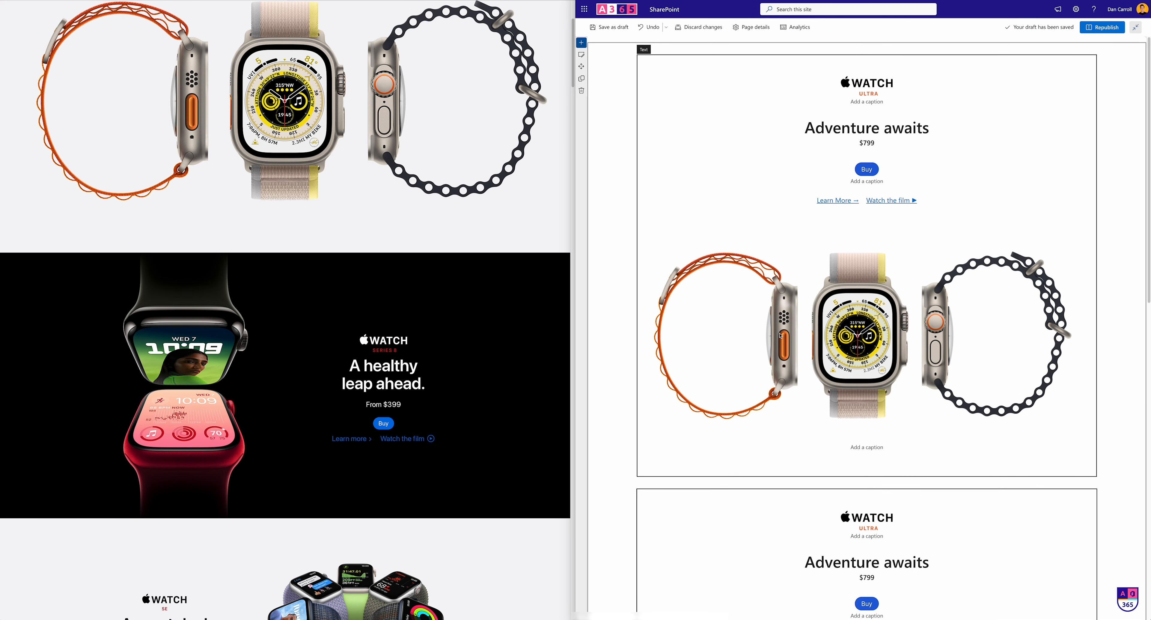
Remove the hero image and trailing blank line from the upper Ultra text copy and move that copy into the blue section's right column
left_click(808, 330)
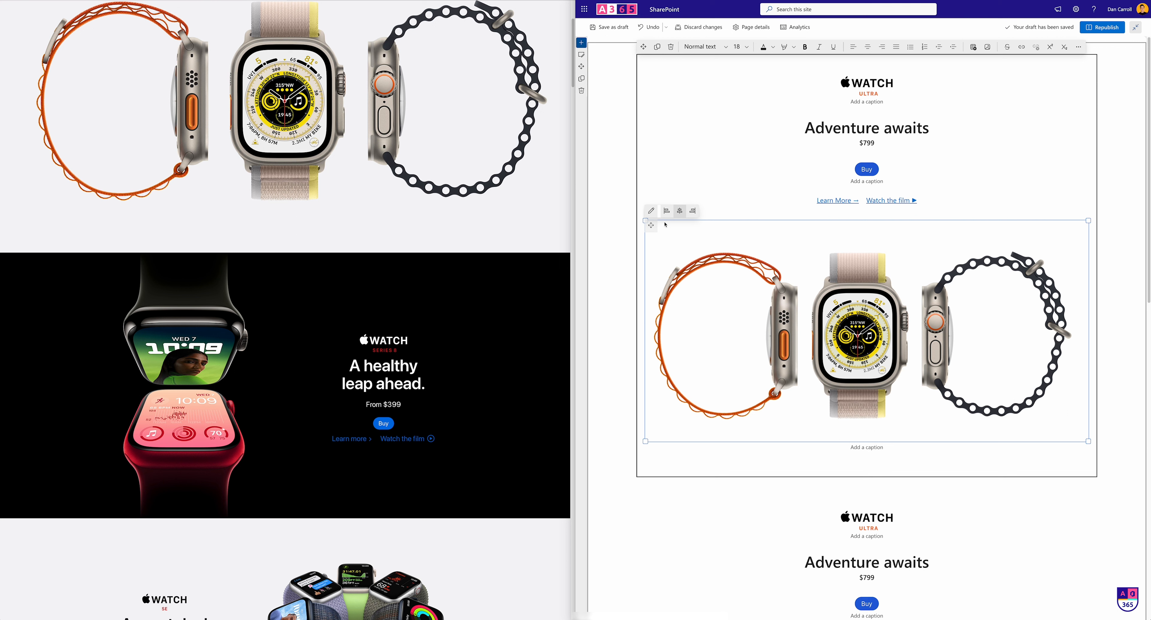
key("Delete")
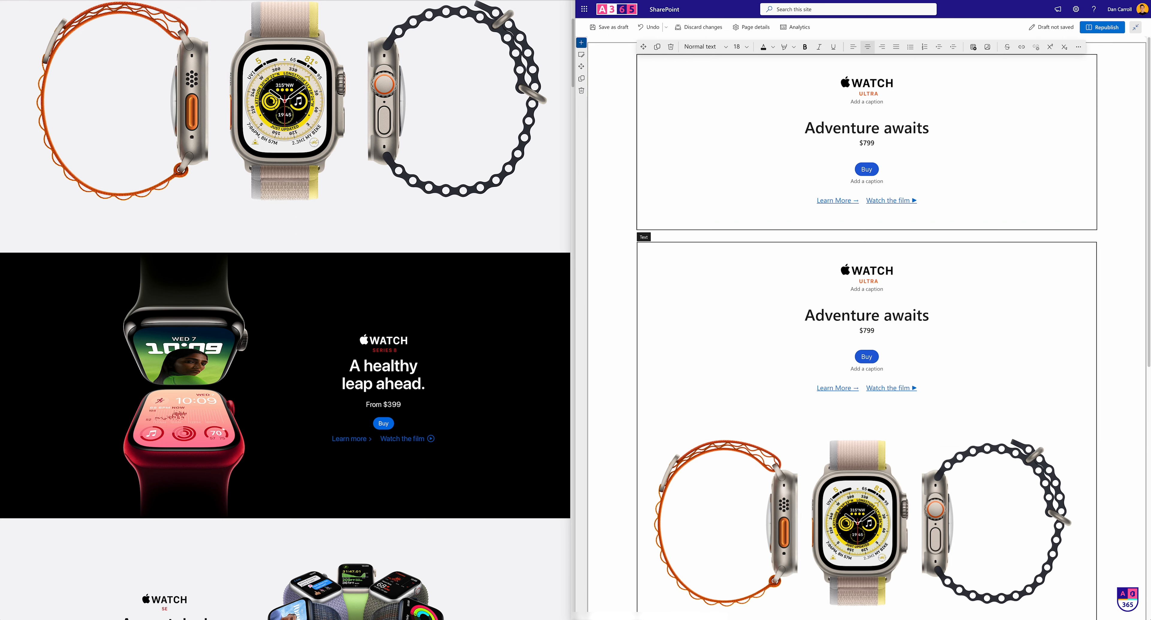
left_click(812, 216)
key("BackSpace")
left_click_drag(643, 46, 956, 460)
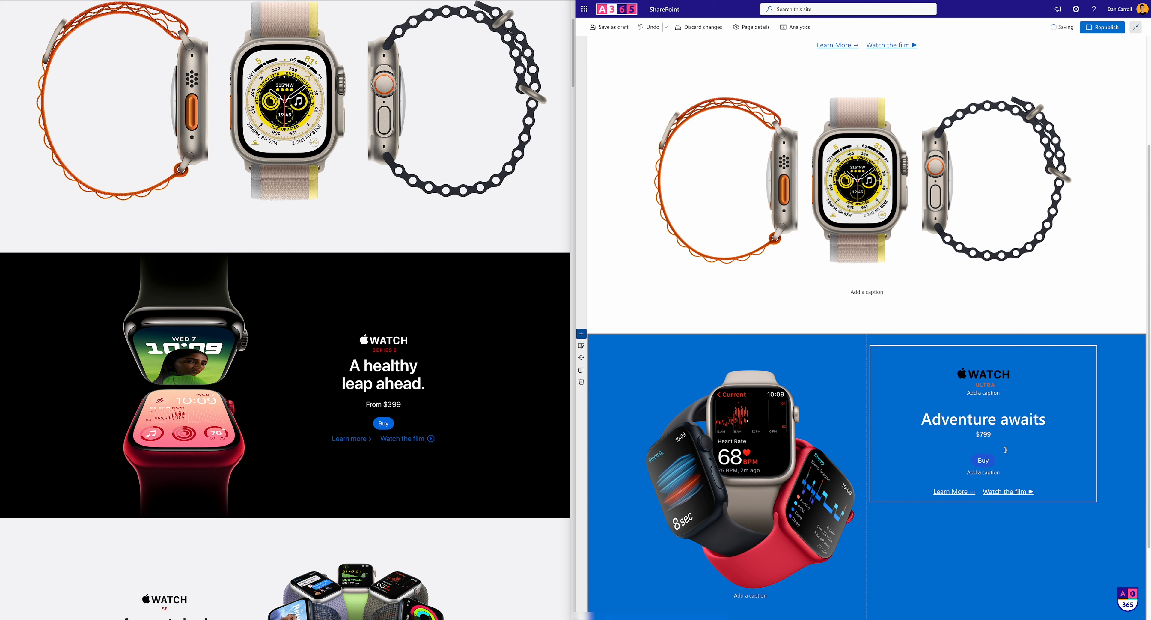
Replace the Ultra logo in the blue section with the uploaded image 5 Apple Watch Series 8.png
left_click(989, 383)
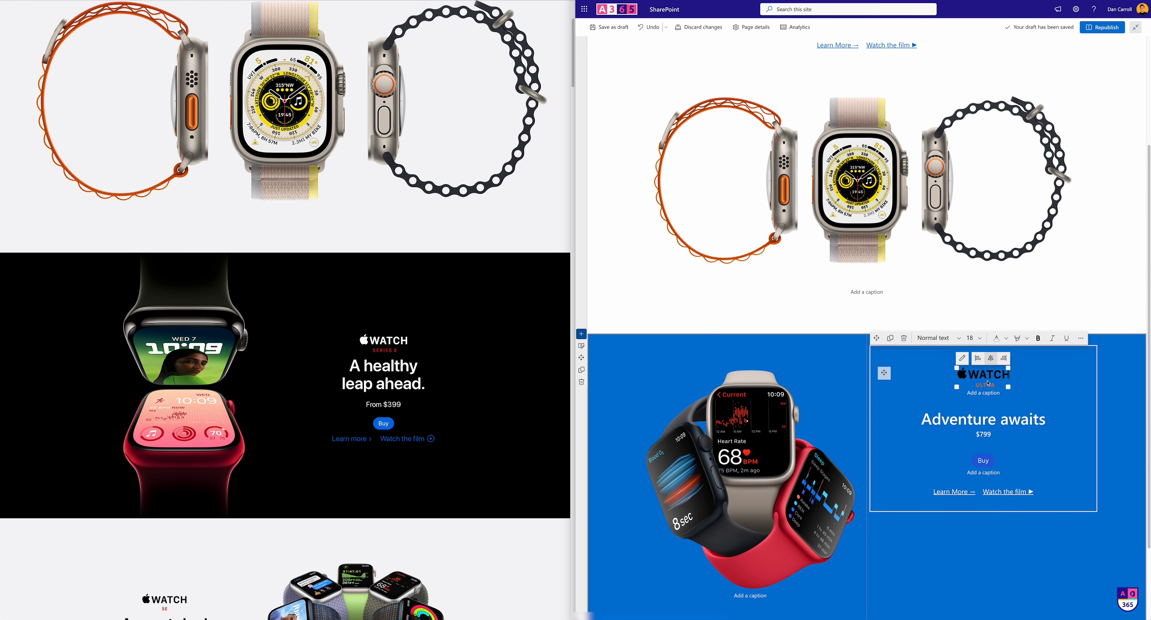
left_click(962, 359)
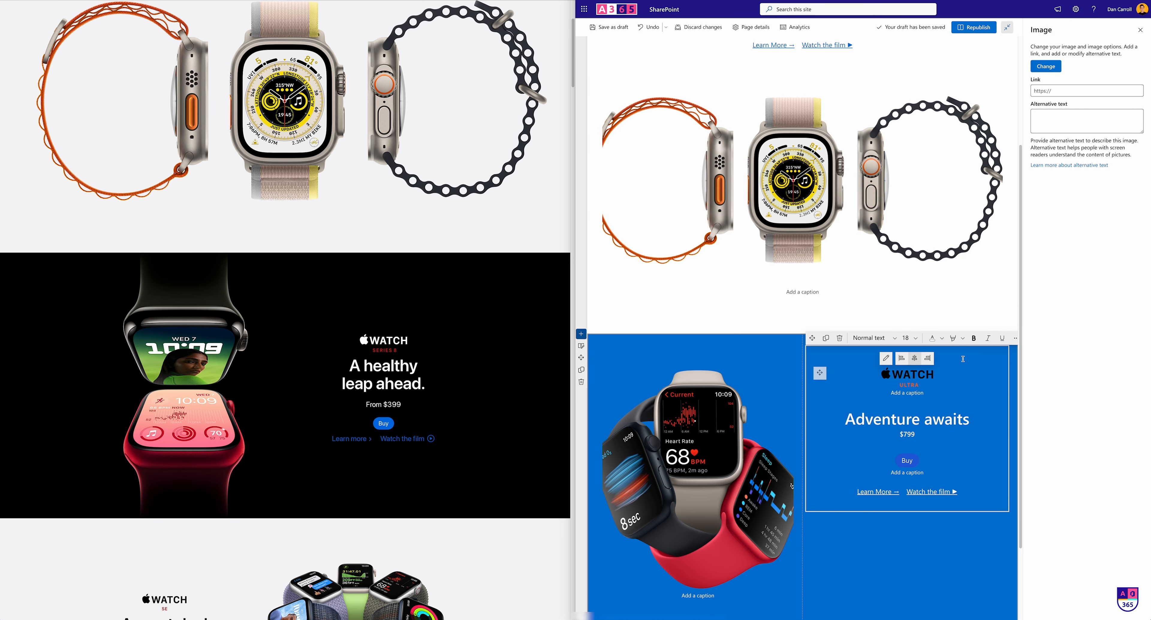
left_click(1053, 67)
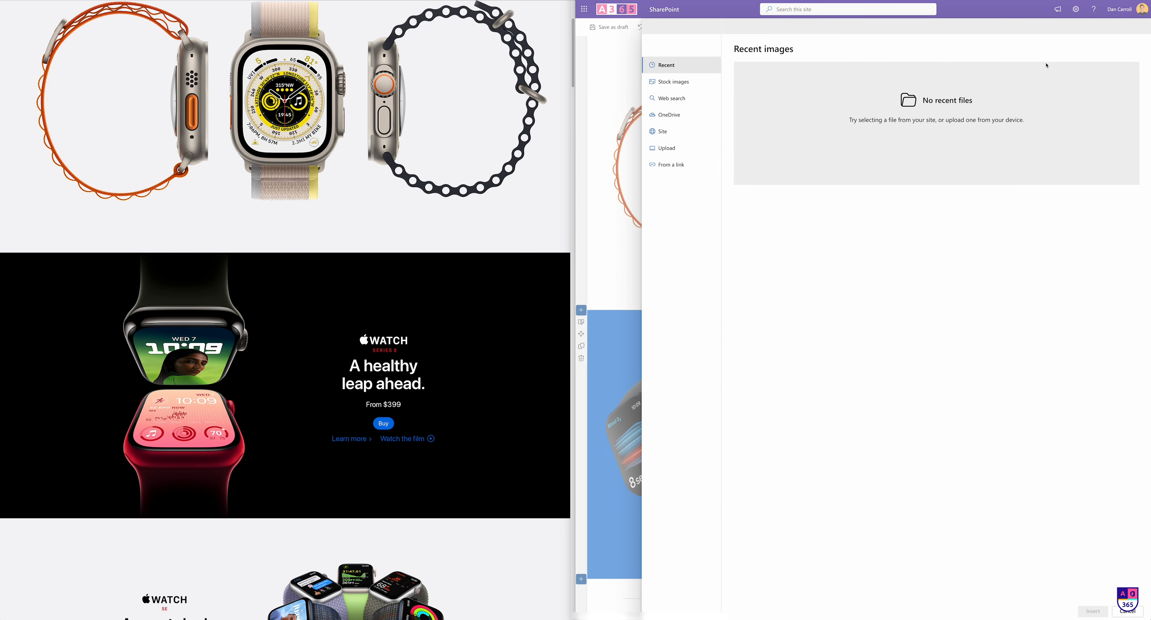
left_click(667, 148)
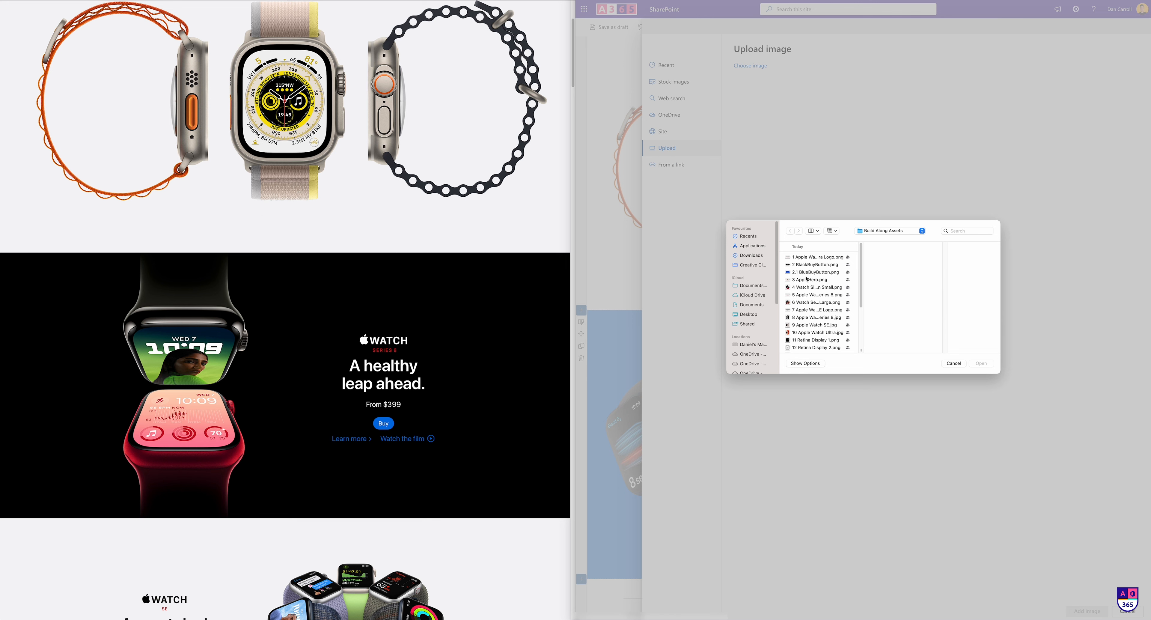
scroll(807, 279, "up", 1)
left_click(804, 295)
left_click(981, 363)
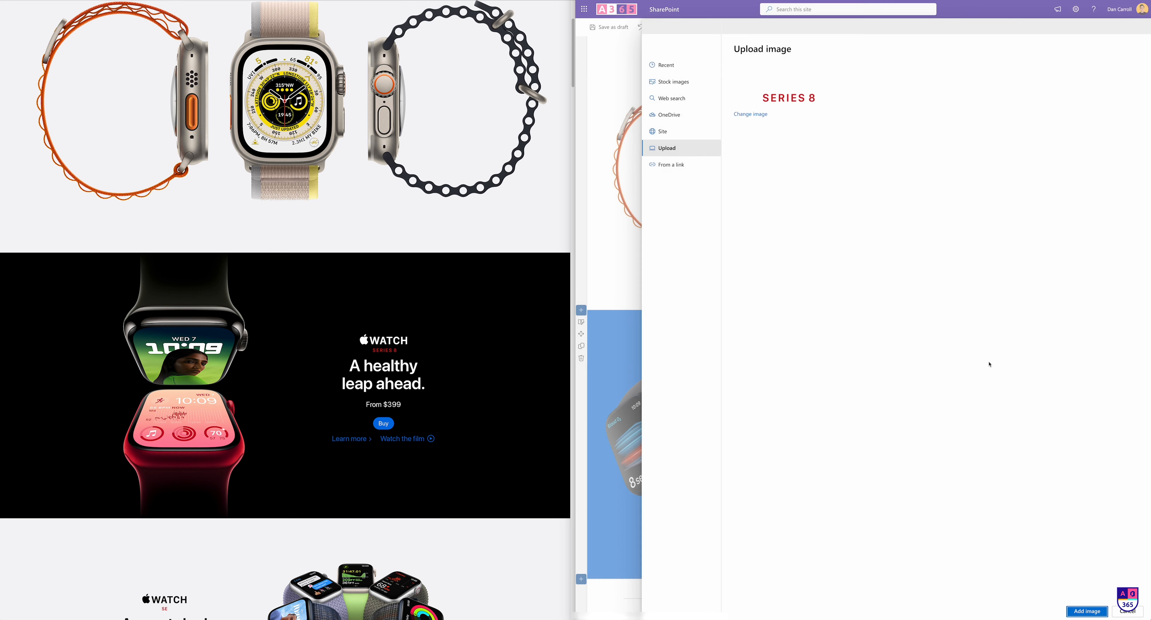
left_click(1090, 610)
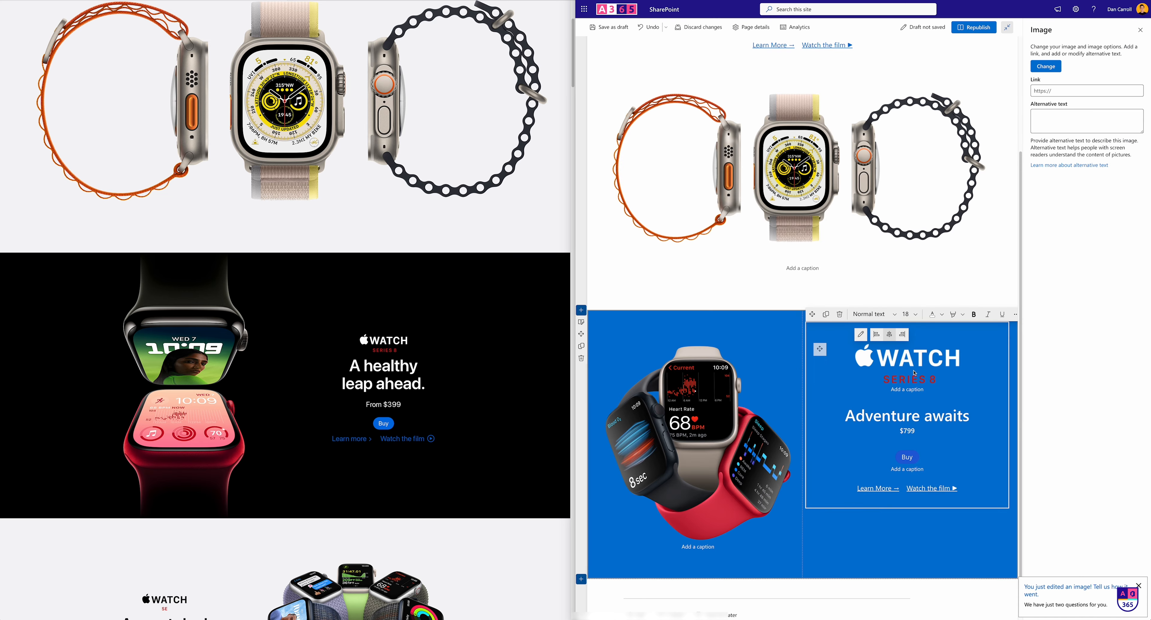
Shrink the Series 8 logo and replace the heading below it with "A healthy leap ahead", broken over two lines after "healthy"
left_click_drag(959, 383, 931, 361)
left_click(918, 392)
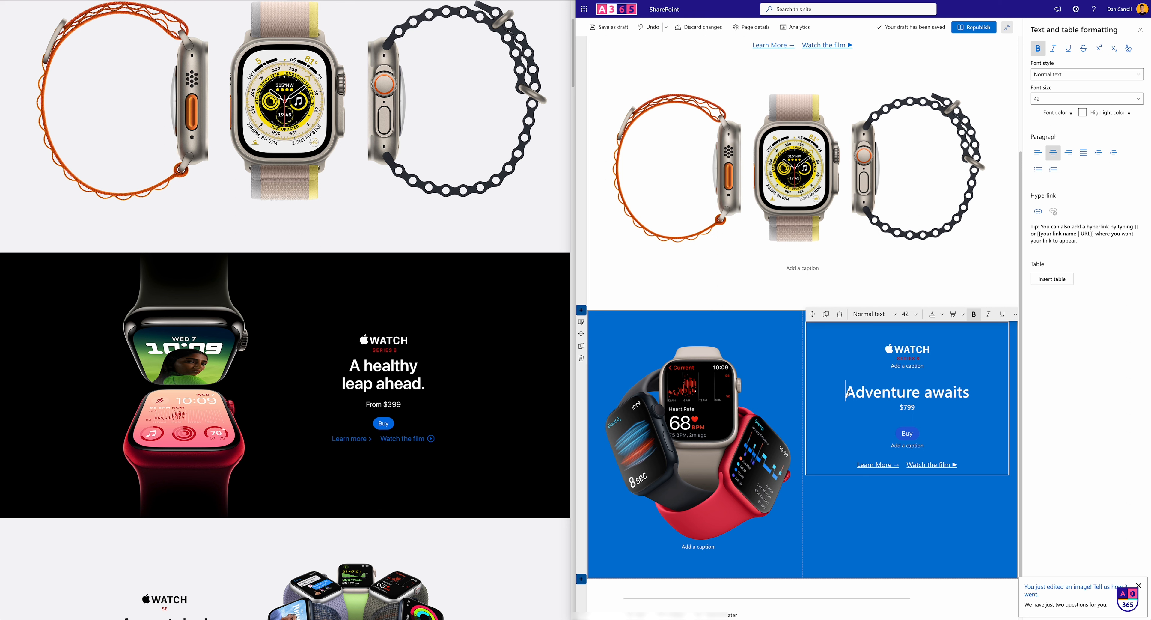
left_click(936, 388, "shift")
left_click_drag(935, 388, 962, 397)
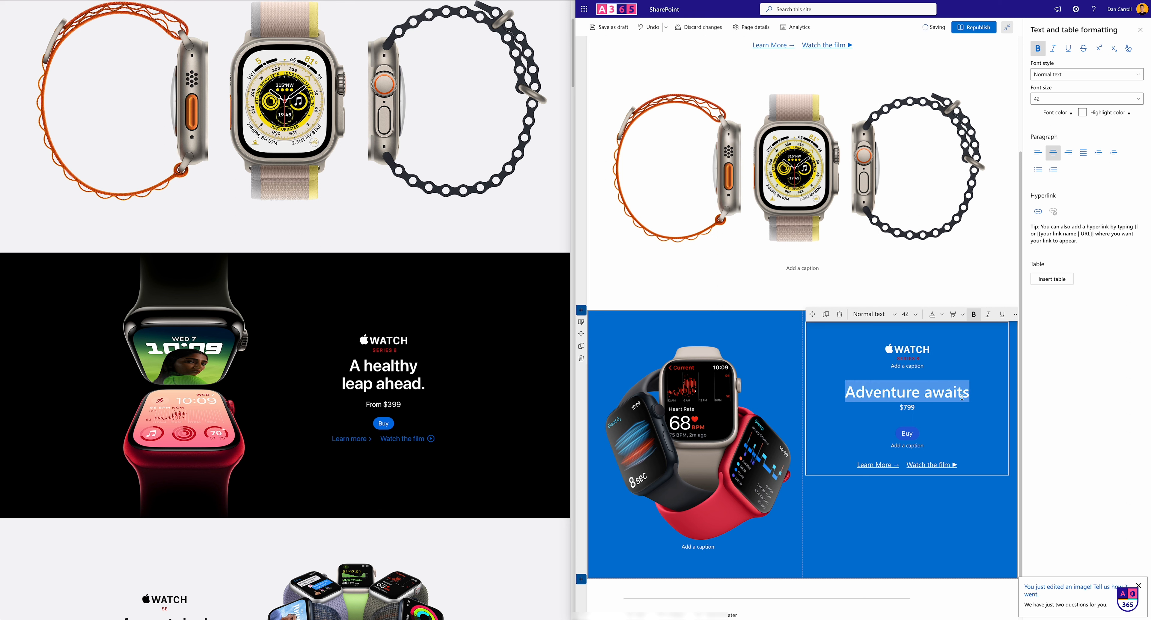
type("A healthy")
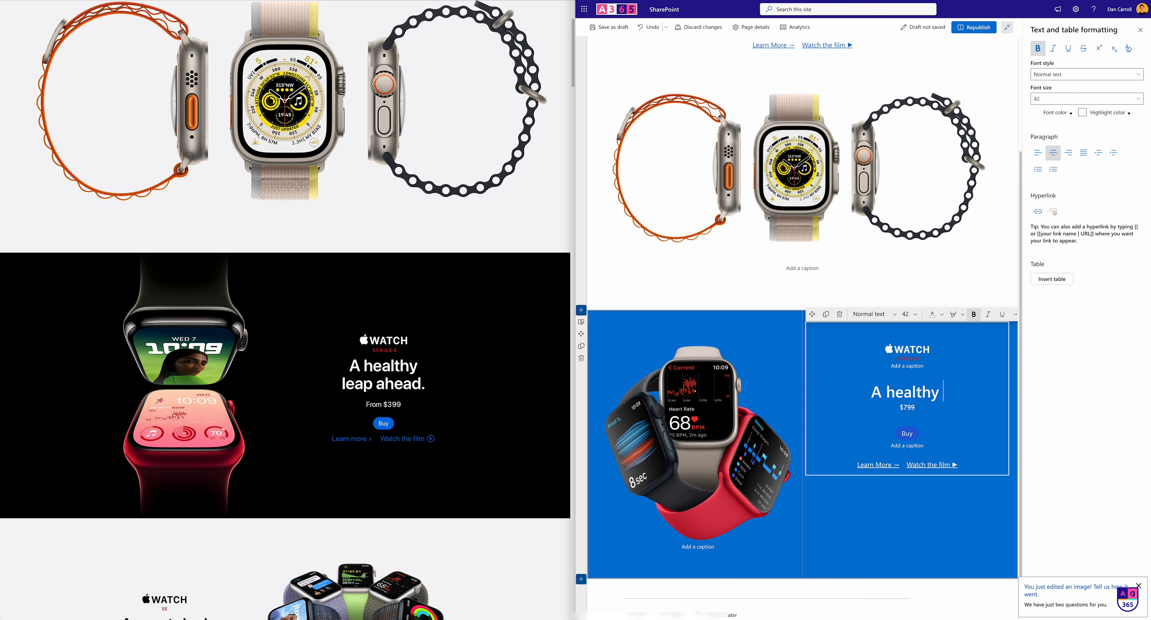
type(" leap ahead")
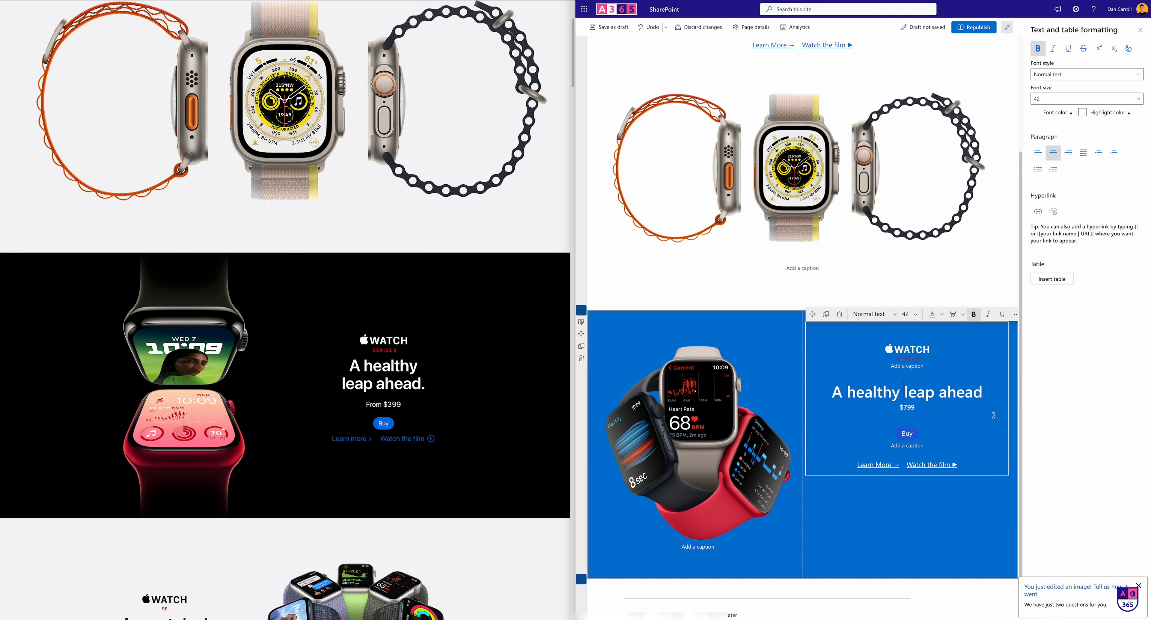
key("BackSpace")
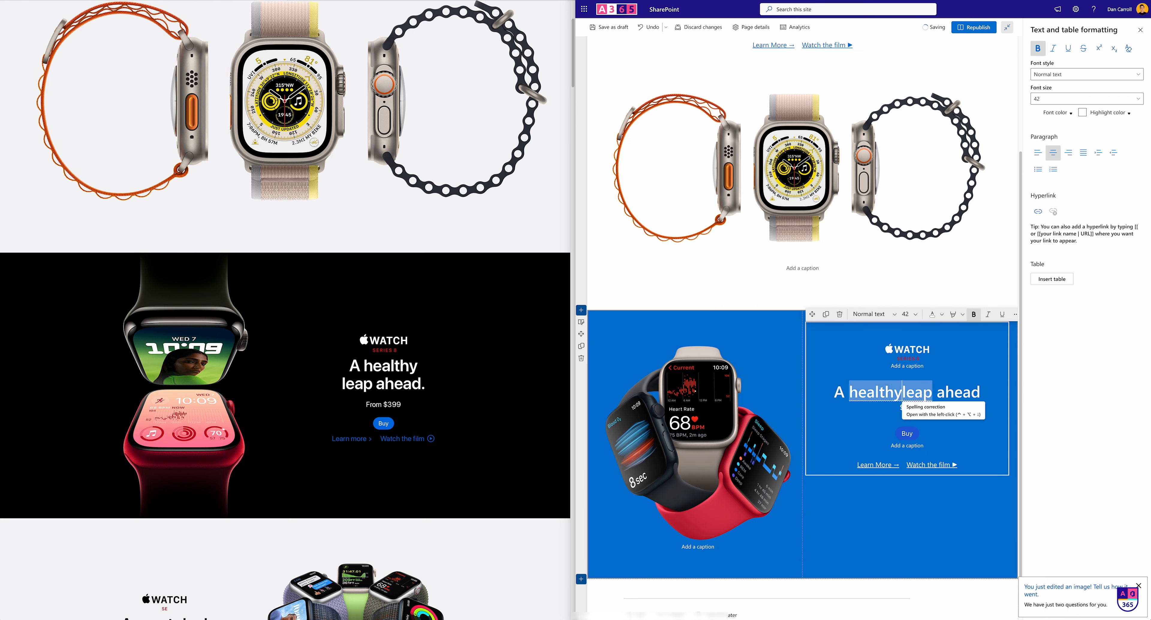
key("Return")
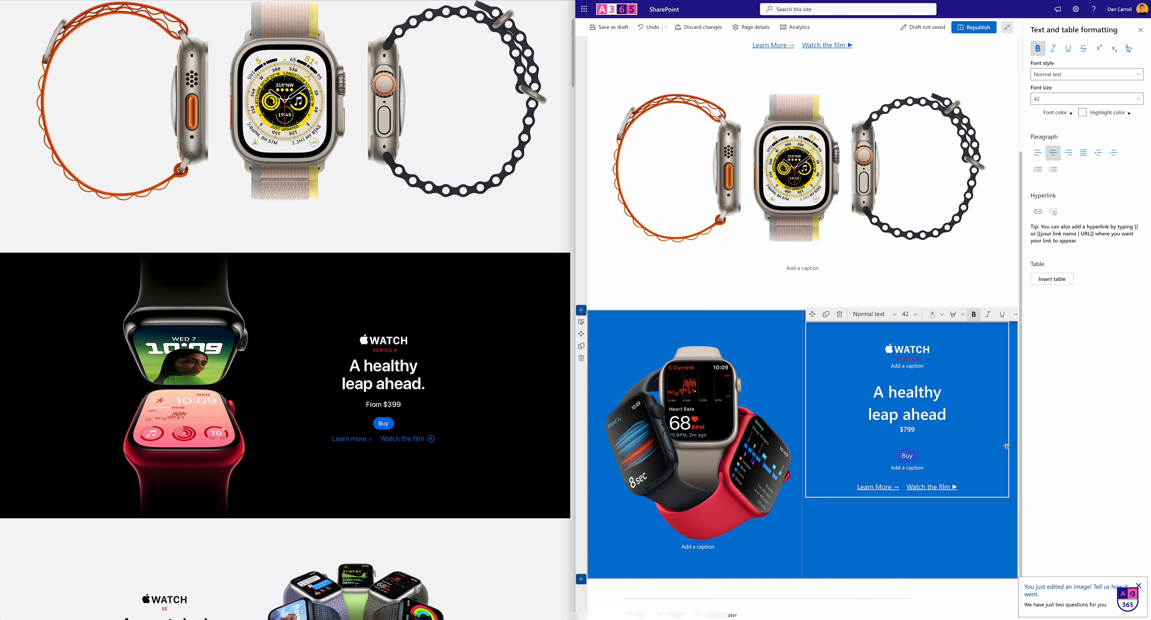
Change the price line under the Series 8 heading to "From $399"
type("From")
key("BackSpace")
type("3")
Replace the Buy image in the blue section with the uploaded 2 BlackBuyButton.png and shrink it to a small button
left_click(909, 460)
scroll(921, 480, "up", 3)
scroll(921, 479, "down", 3)
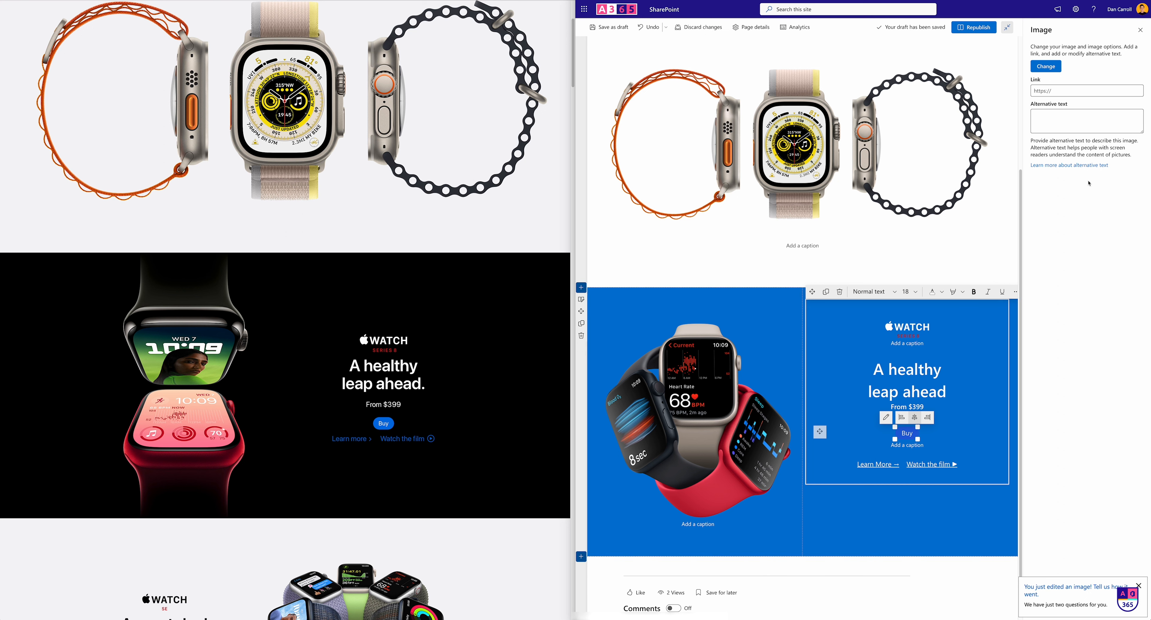
left_click(1055, 69)
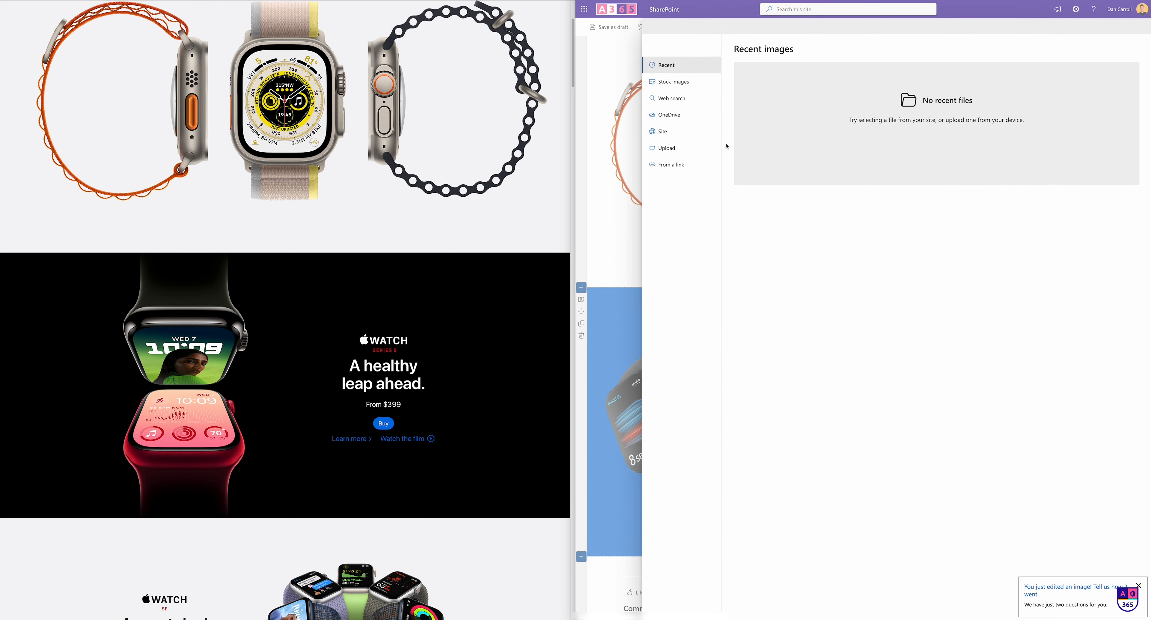
left_click(672, 148)
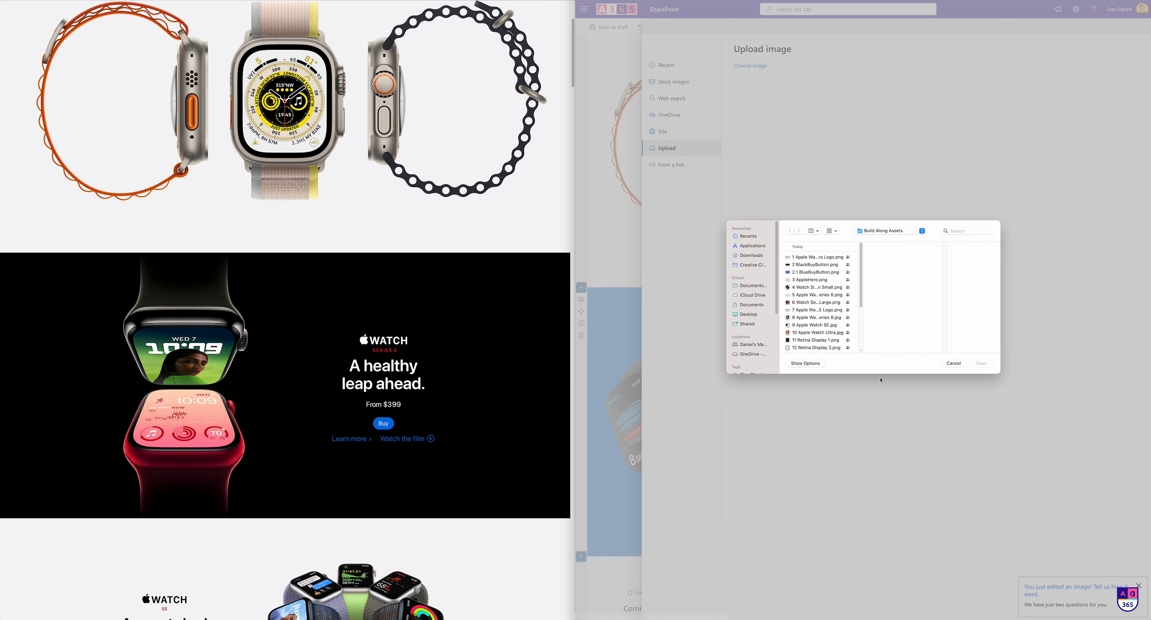
left_click(817, 265)
left_click(982, 363)
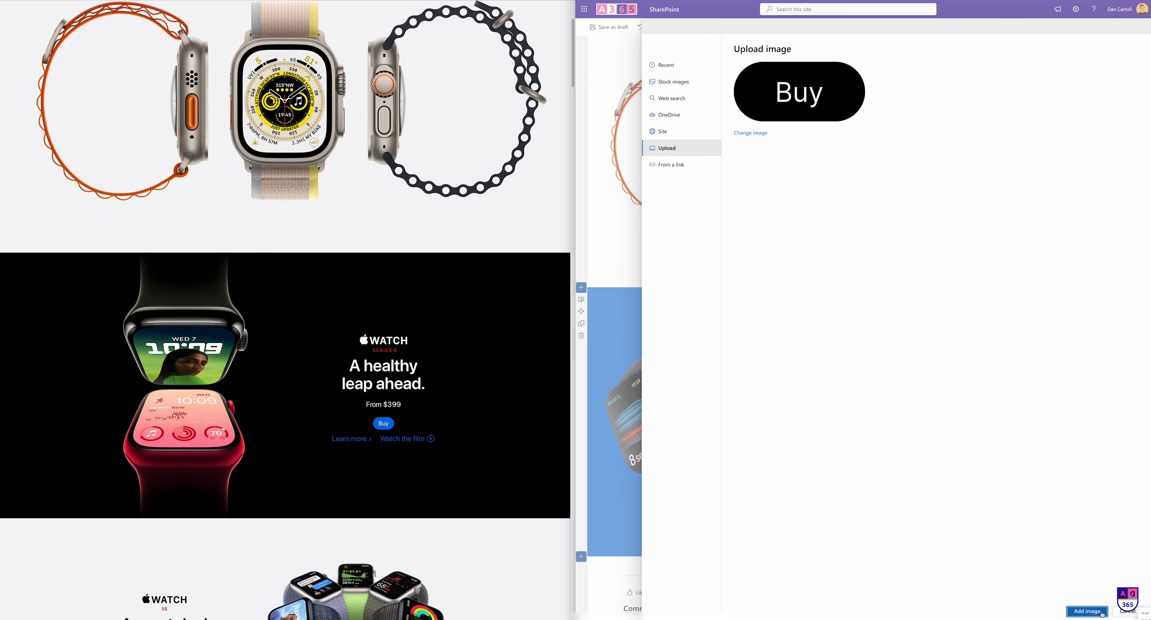
left_click(1088, 612)
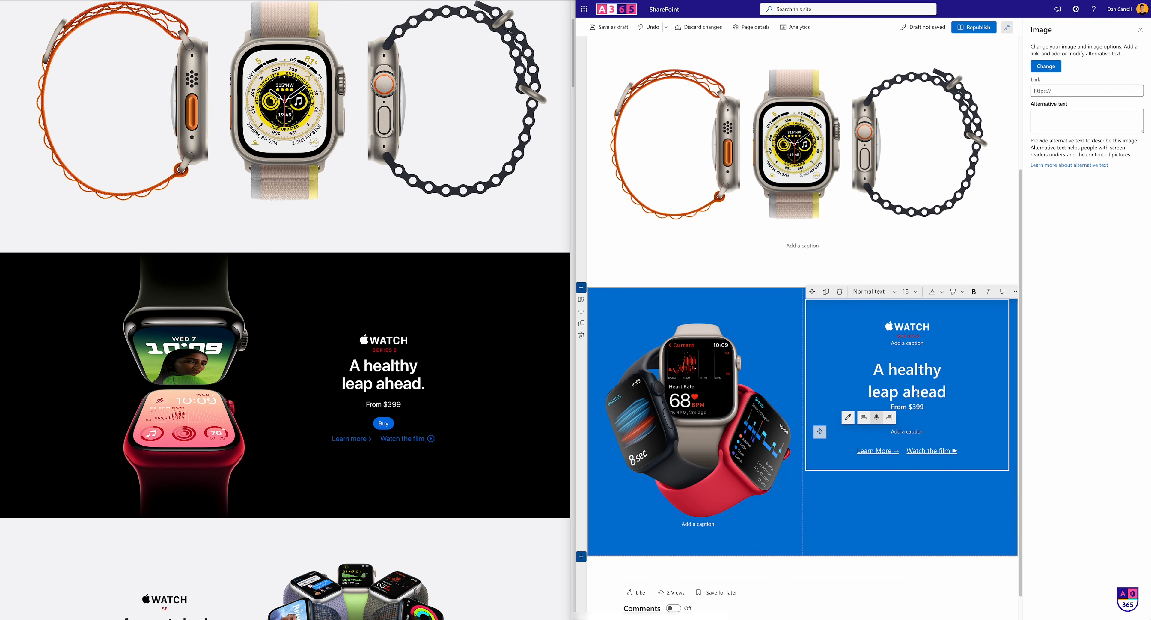
left_click_drag(978, 489, 920, 449)
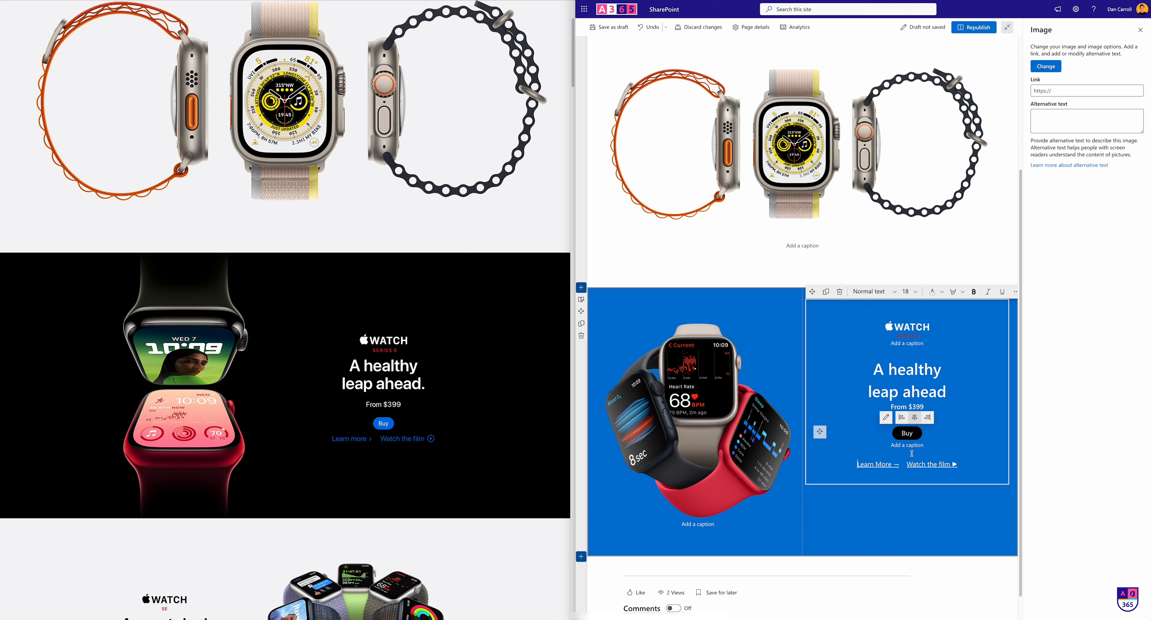
left_click(911, 453)
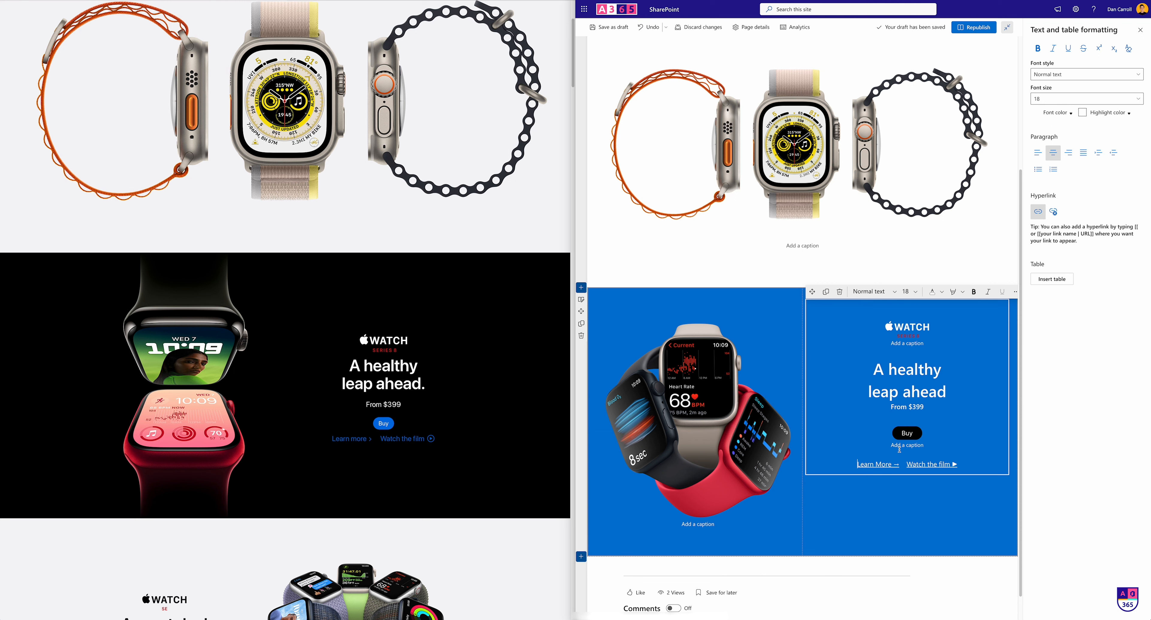
Shrink the watch image in the blue section to about the height of the text beside it and close the image properties
left_click(710, 413)
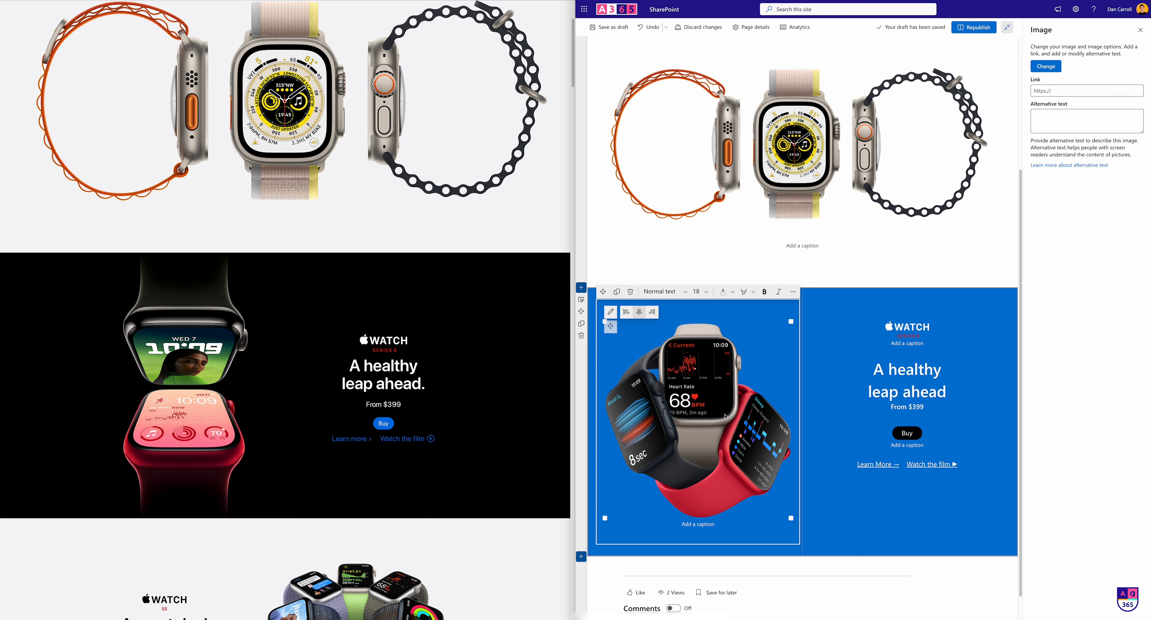
left_click_drag(790, 517, 765, 487)
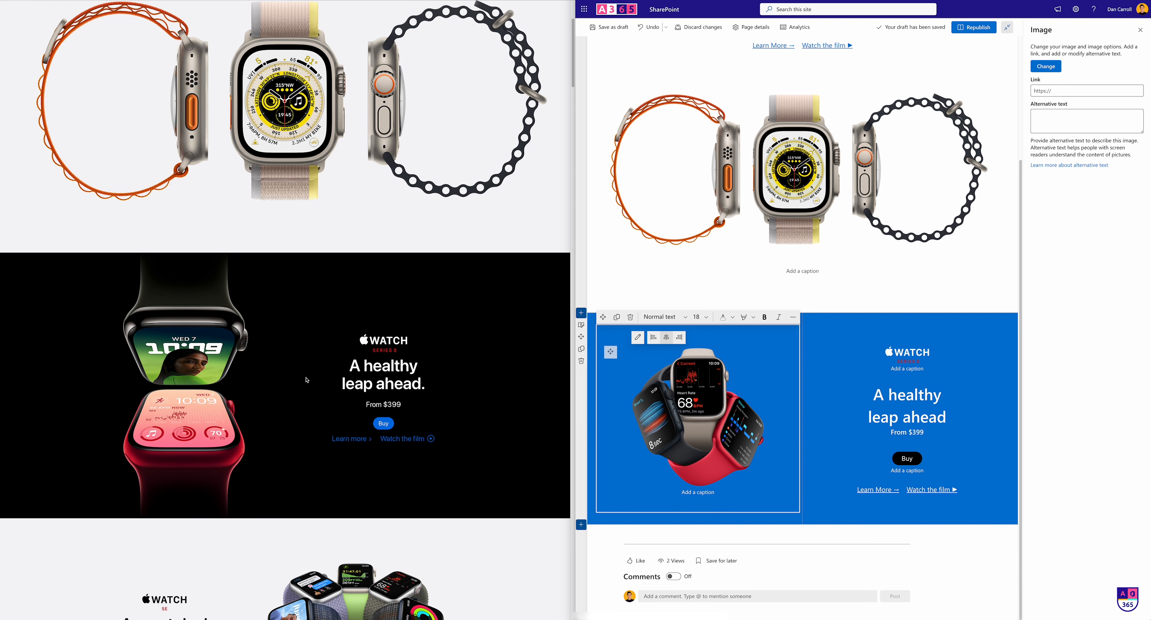
left_click(1140, 31)
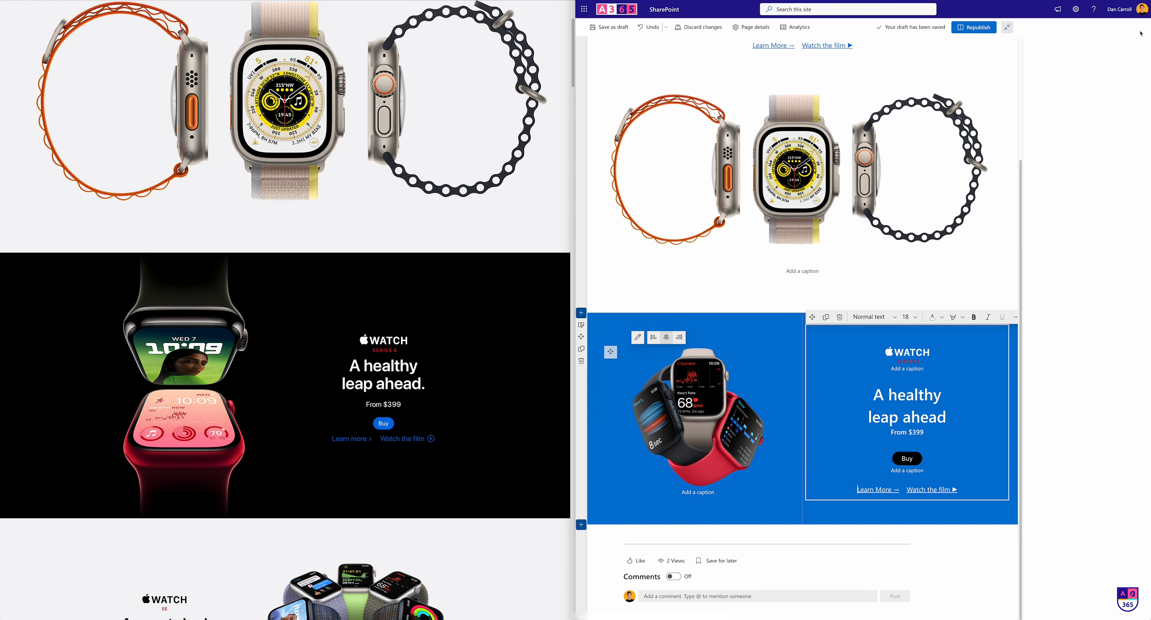
Duplicate the blue Series 8 section and set the lower copy's background shading to Neutral
scroll(460, 387, "down", 3)
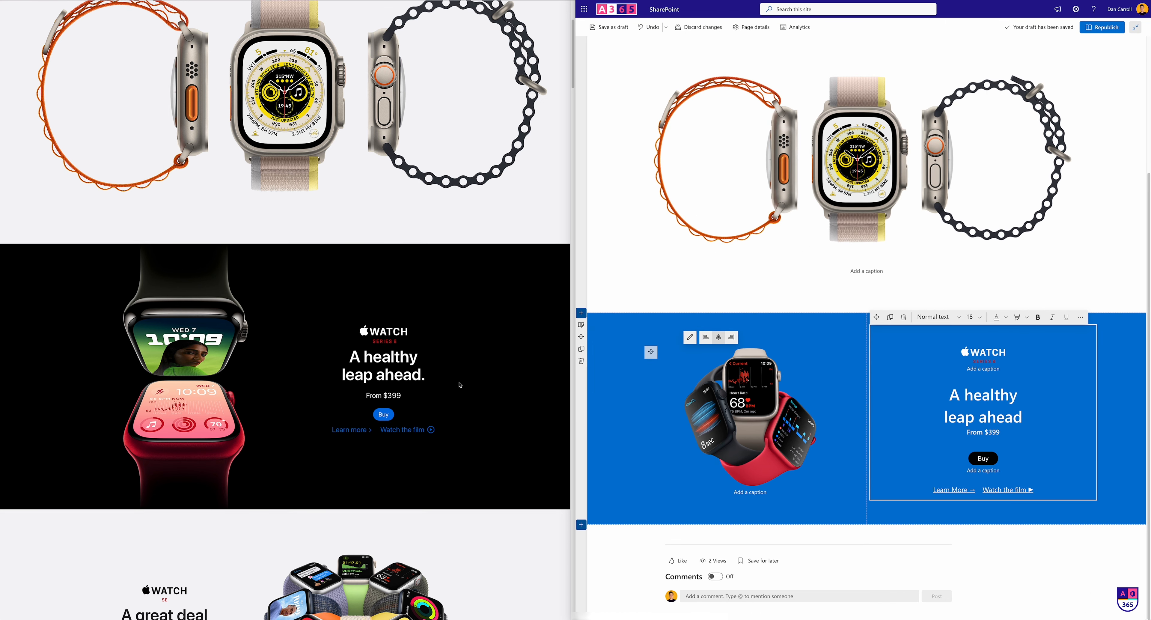
scroll(460, 384, "down", 1)
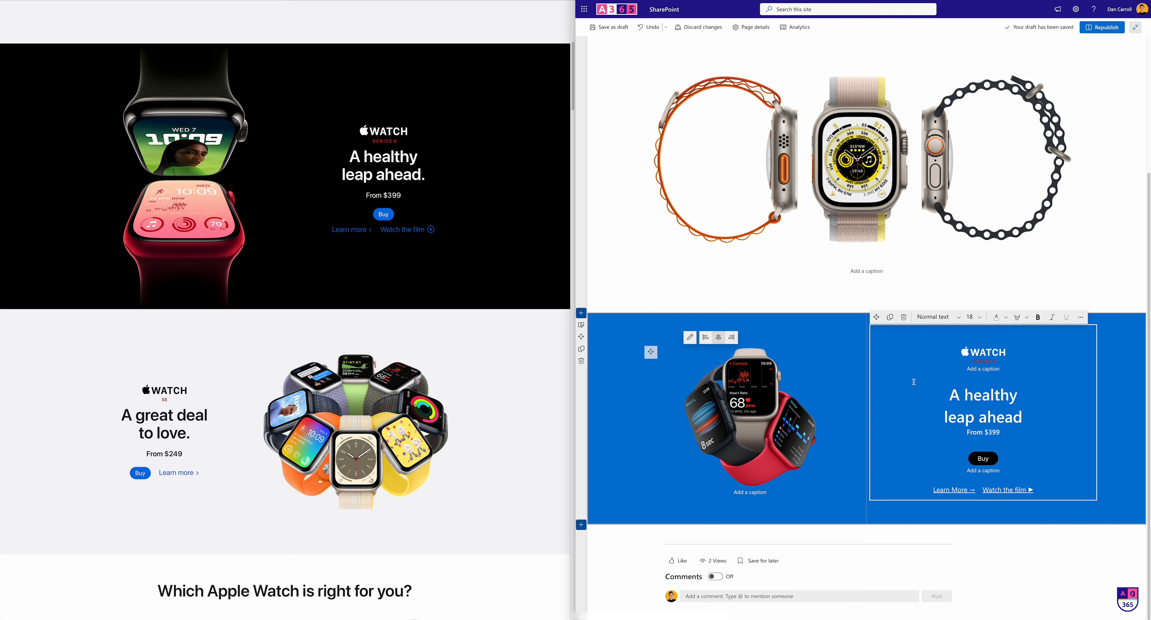
left_click(608, 421)
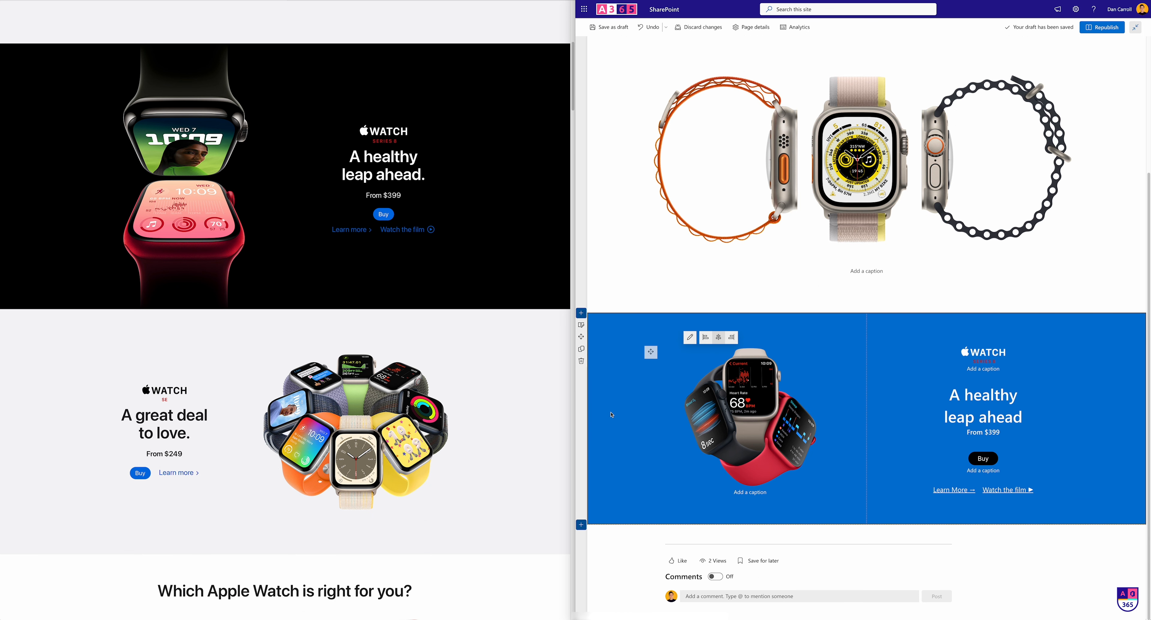
left_click(581, 348)
scroll(641, 394, "down", 2)
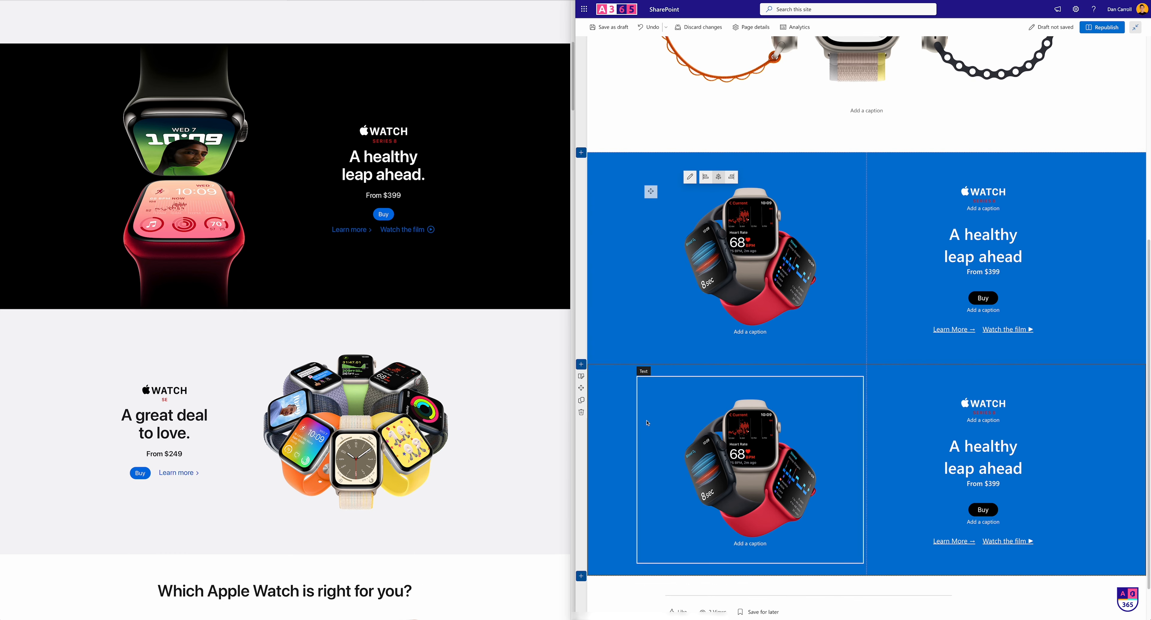
left_click(580, 376)
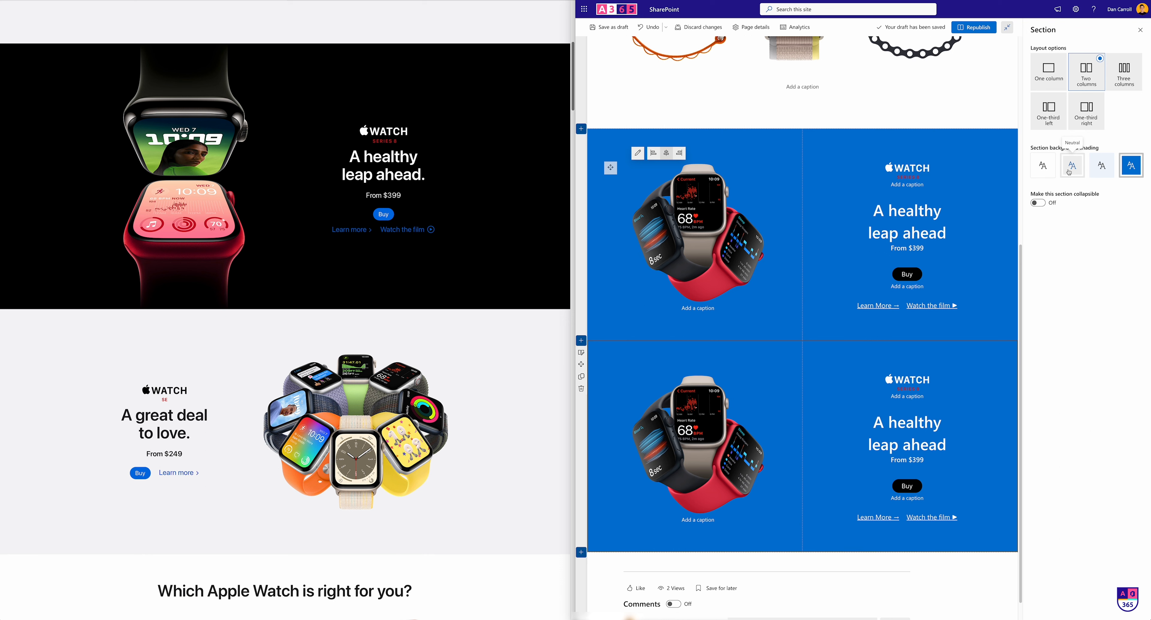
left_click(1068, 172)
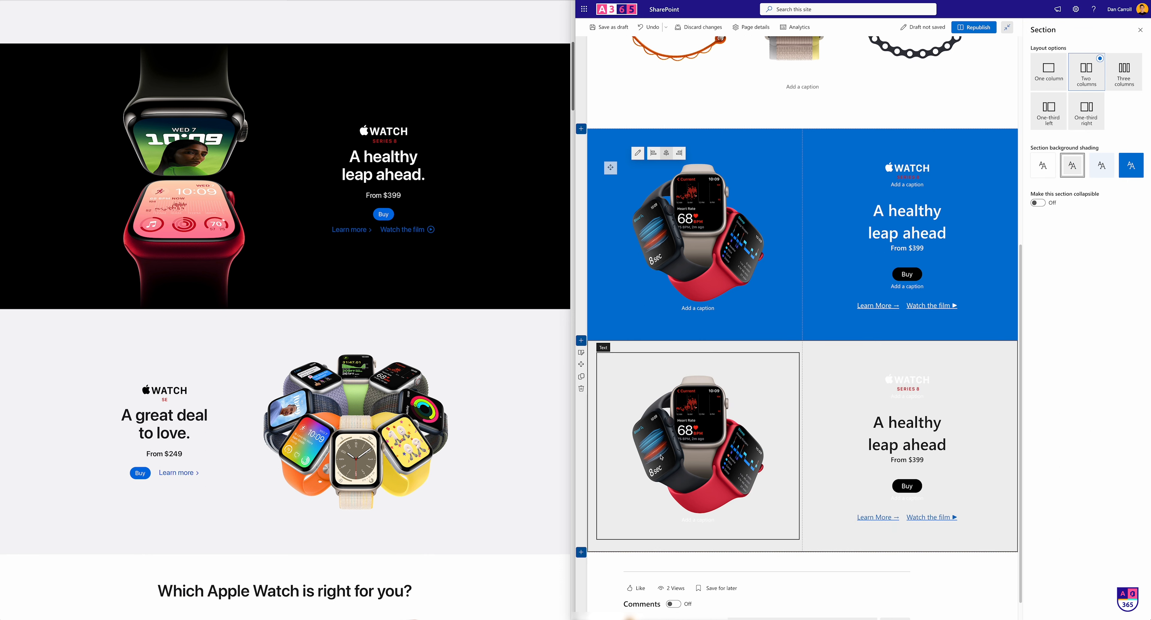
Swap the columns of the neutral section so the text sits on the left and the watch image on the right
scroll(647, 381, "down", 1)
left_click(646, 381)
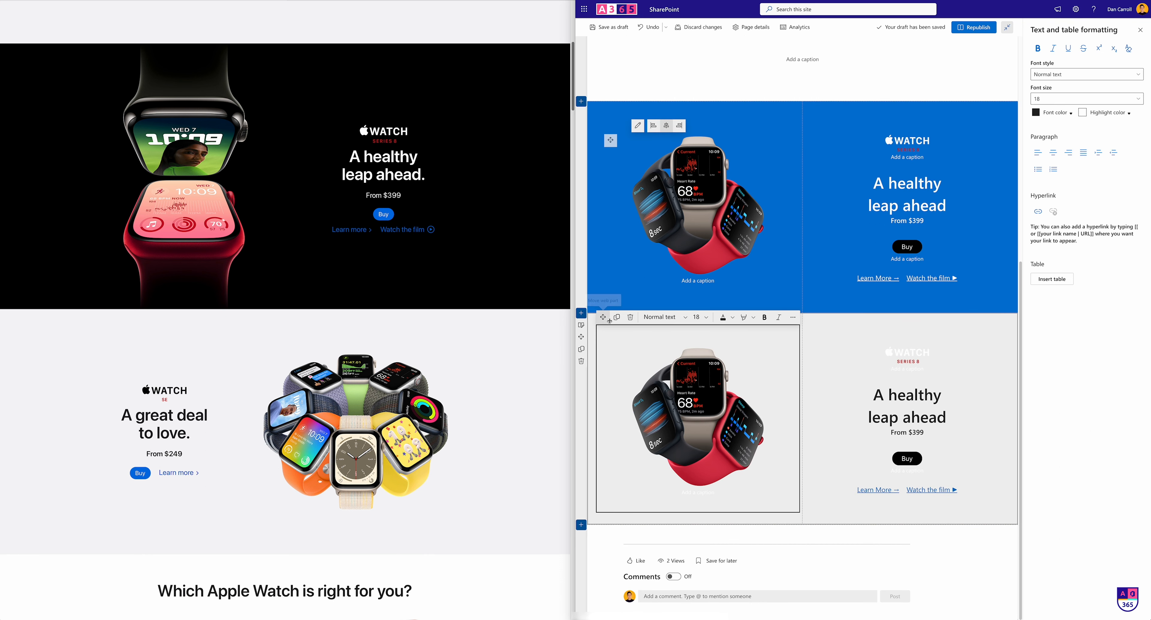
left_click_drag(603, 317, 874, 331)
scroll(833, 416, "down", 4)
left_click_drag(812, 360, 664, 222)
scroll(665, 222, "up", 4)
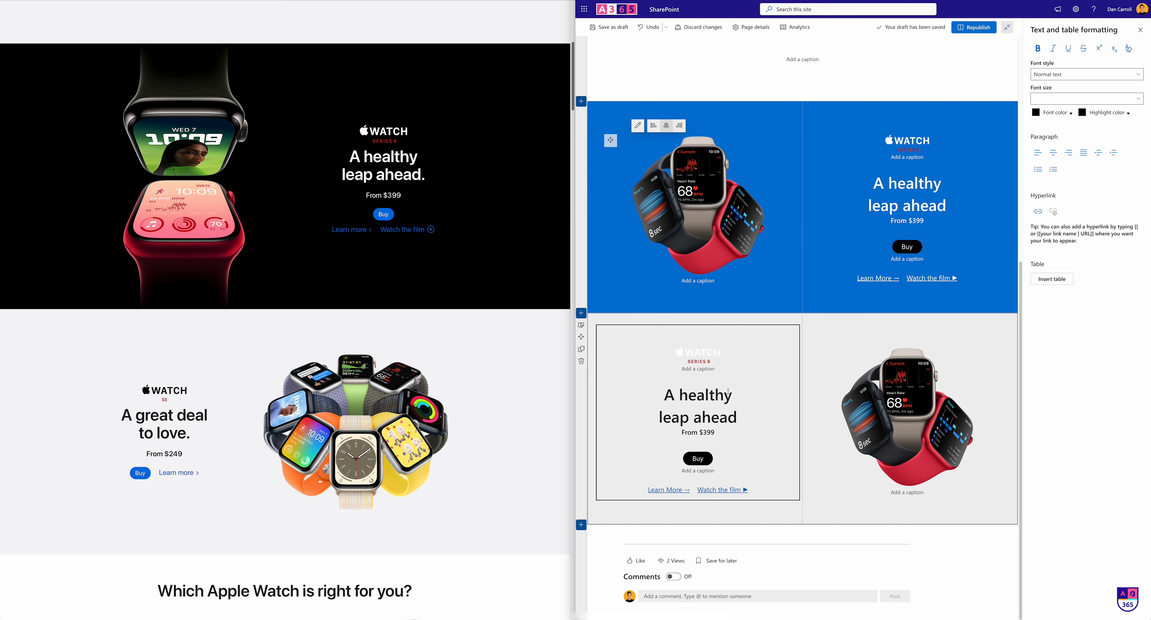
Replace the Series 8 logo in the neutral section with the uploaded image 7 Apple Watch SE Logo.png
left_click(688, 358)
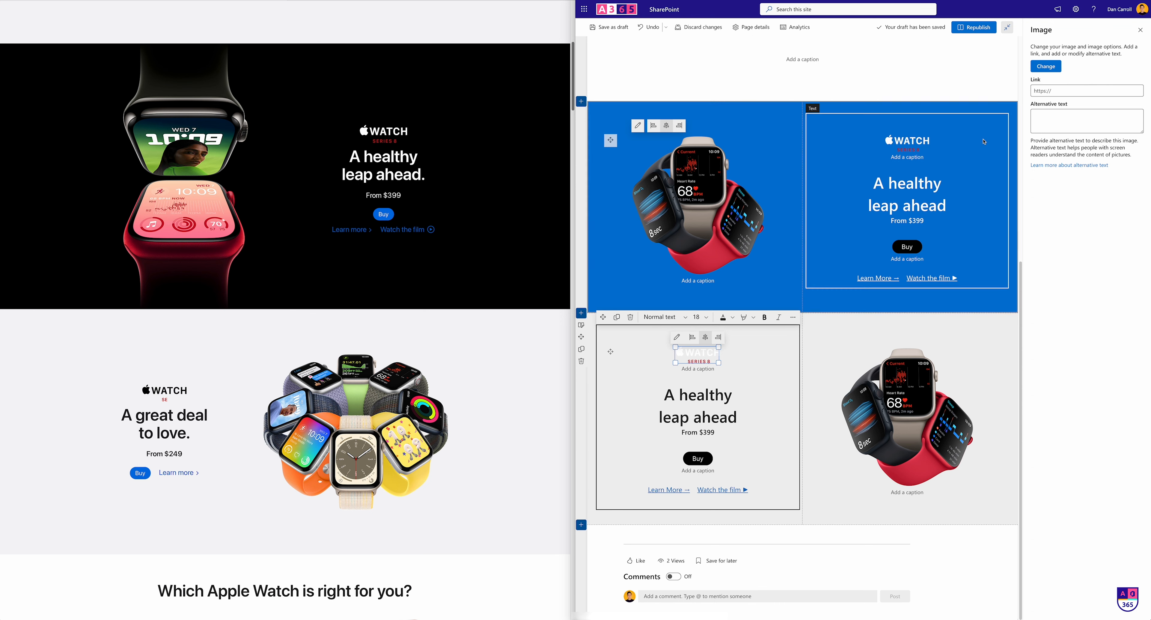
left_click(1050, 68)
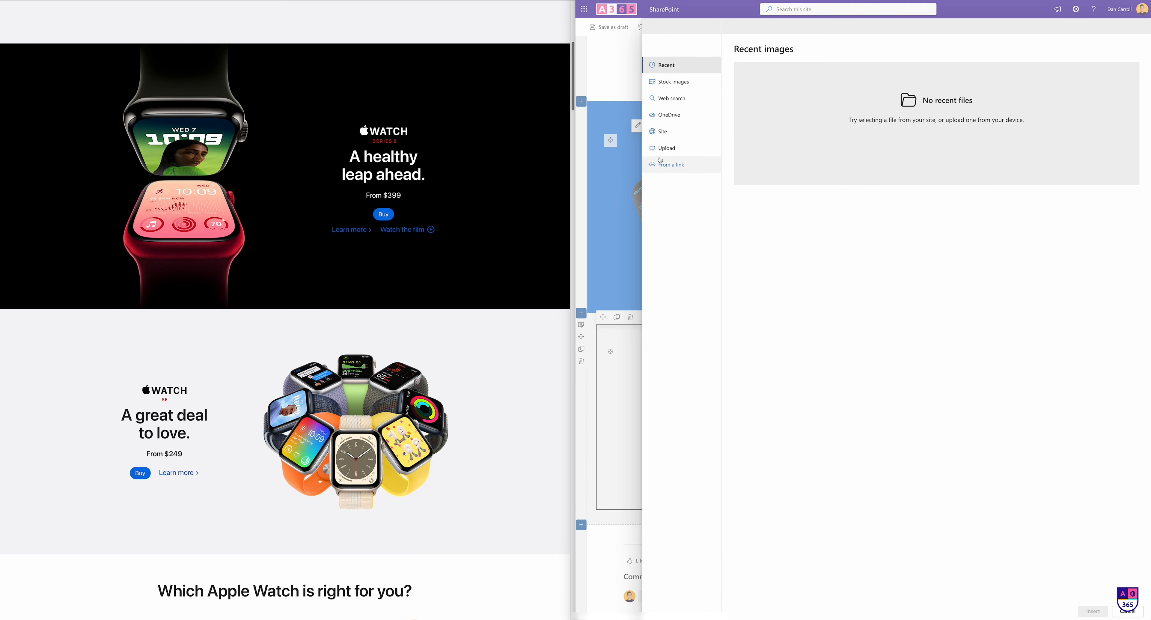
left_click(666, 147)
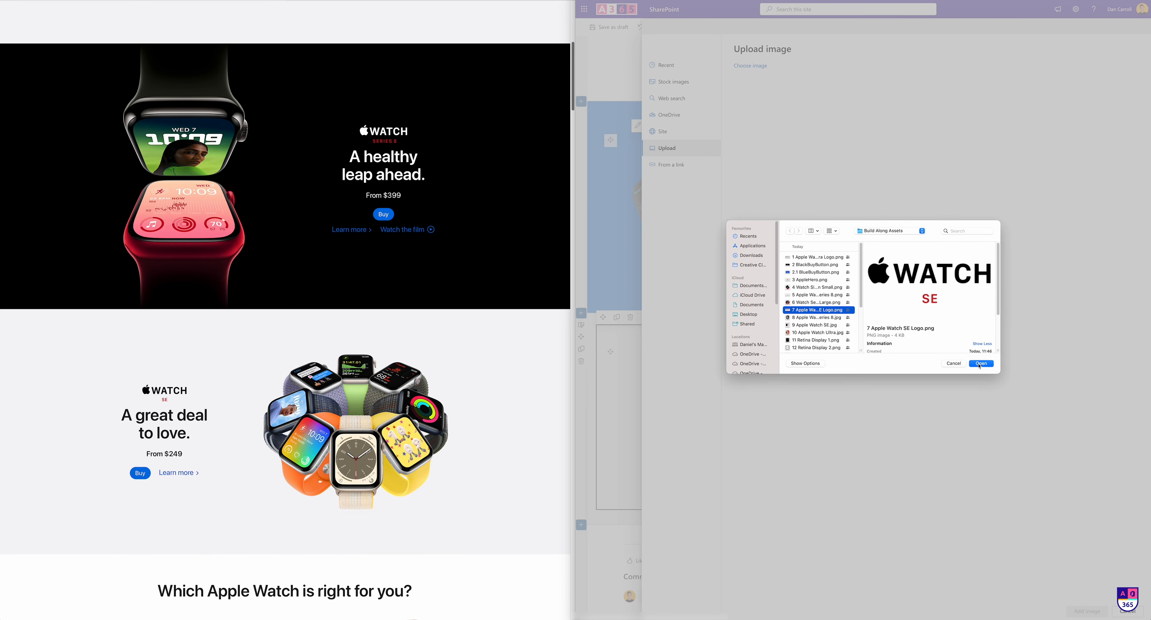
left_click(980, 364)
left_click(1086, 611)
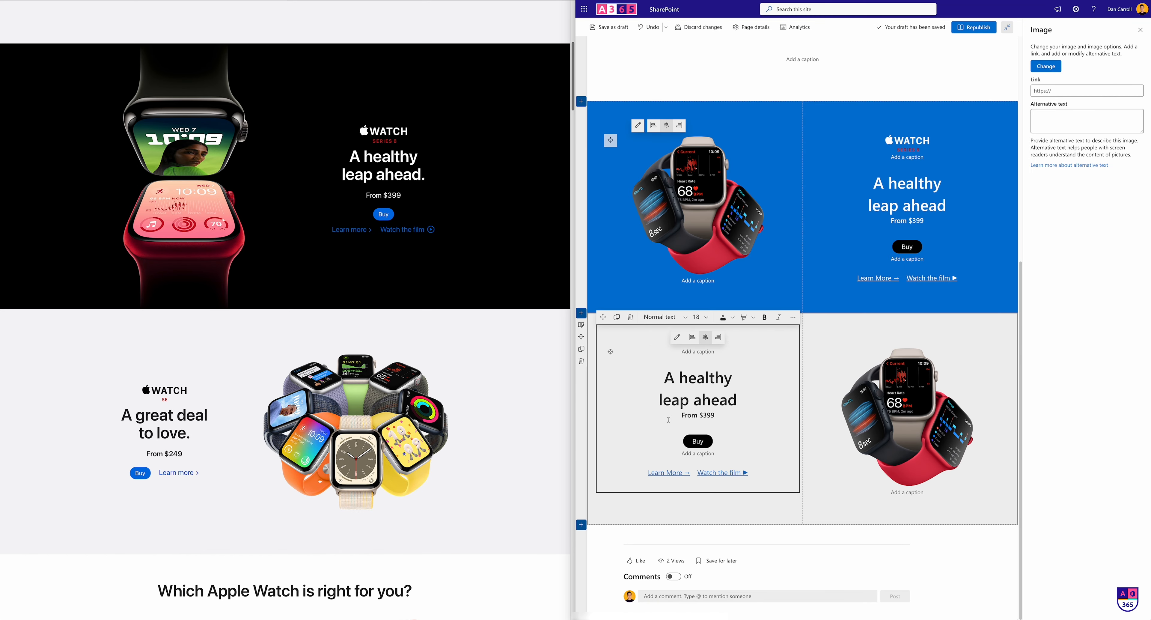
Change the neutral section's heading to "A great deal to love" and its price to "From $249"
left_click(695, 369)
mouse_move(748, 384)
left_mouse_down()
mouse_move(695, 364)
mouse_move(679, 396)
mouse_move(744, 426)
mouse_move(738, 418)
left_mouse_up()
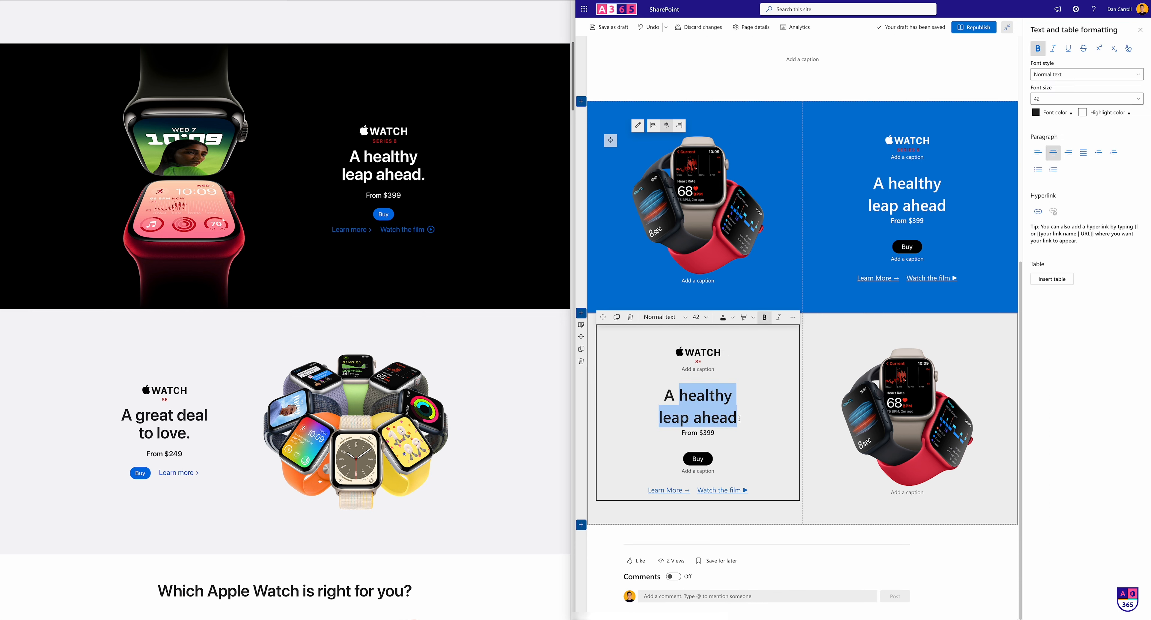
type("great deal to love")
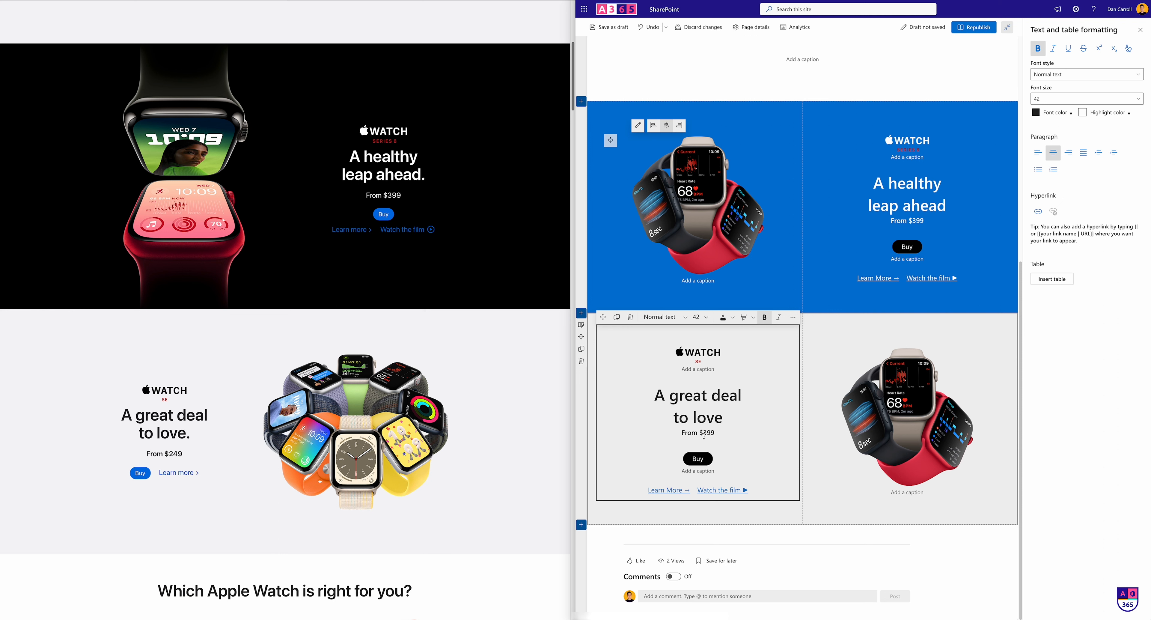
left_click(706, 433)
key("BackSpace")
key("Delete")
type("24")
Replace the neutral section's Buy image with the uploaded 2.1 BlueBuyButton.png and shrink it to a small button
left_click(703, 465)
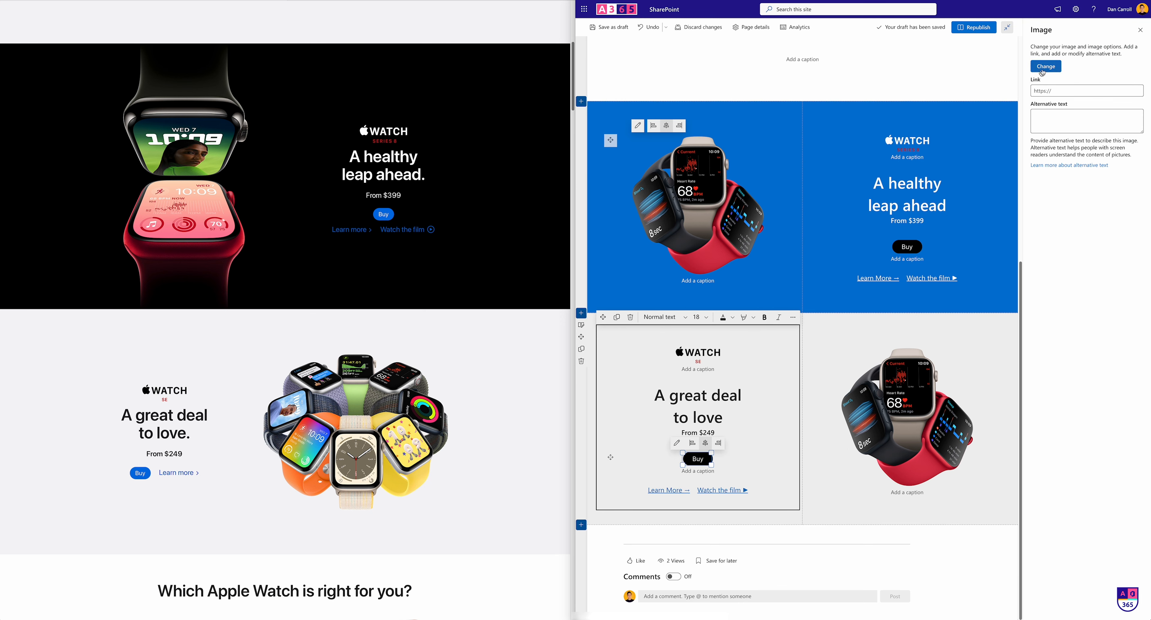
left_click(1046, 67)
left_click(676, 150)
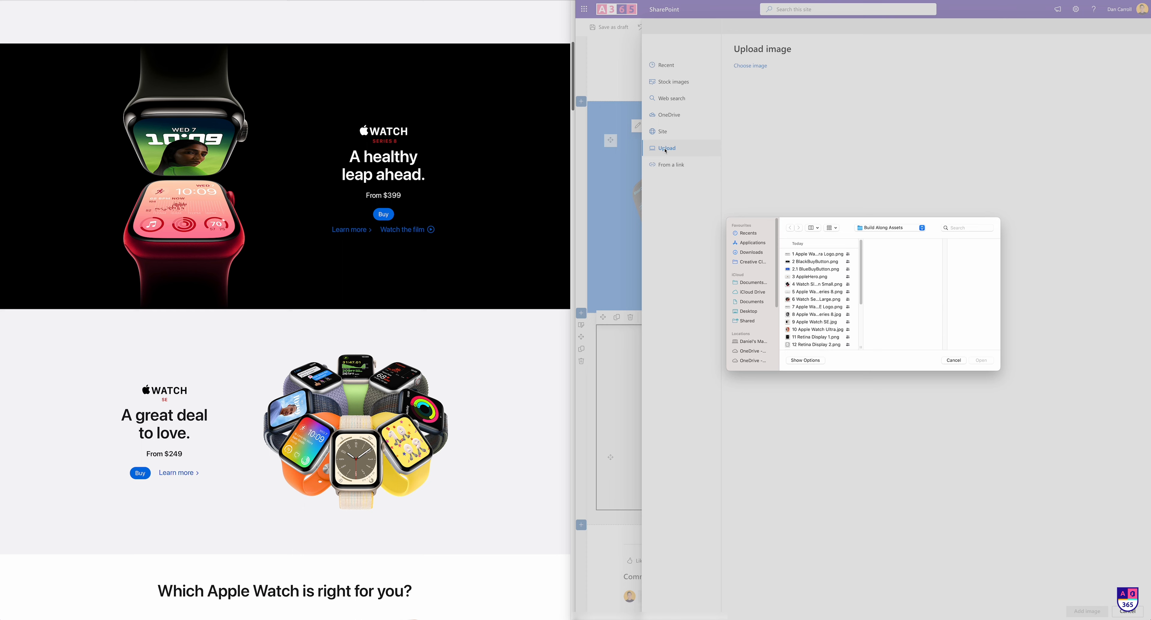
left_click(802, 272)
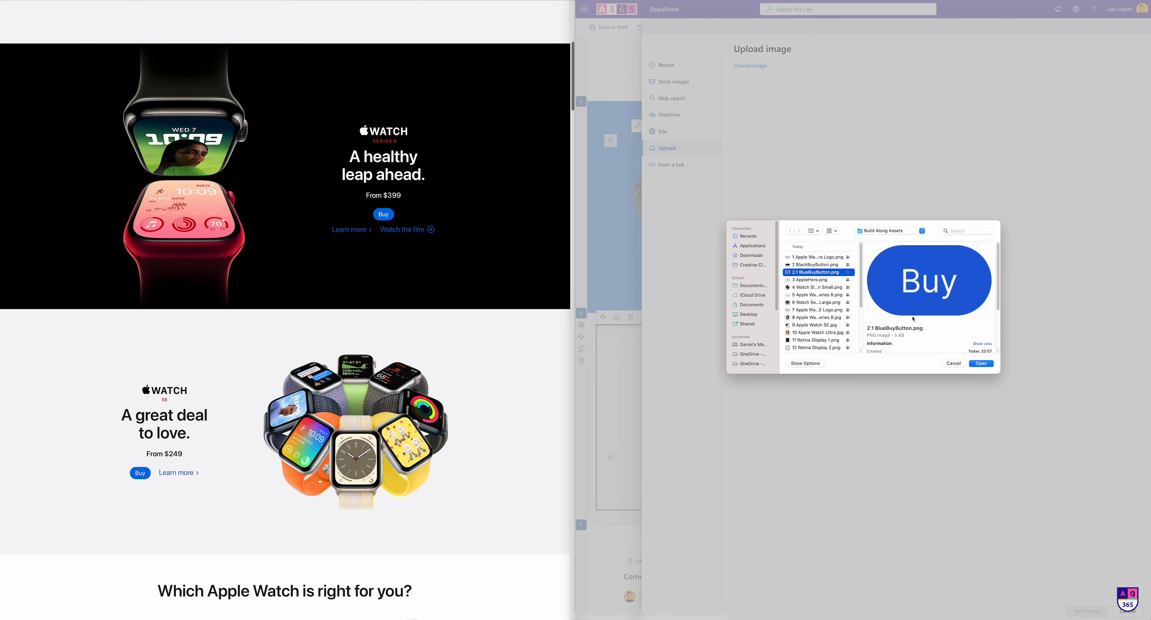
left_click(976, 364)
left_click(1087, 611)
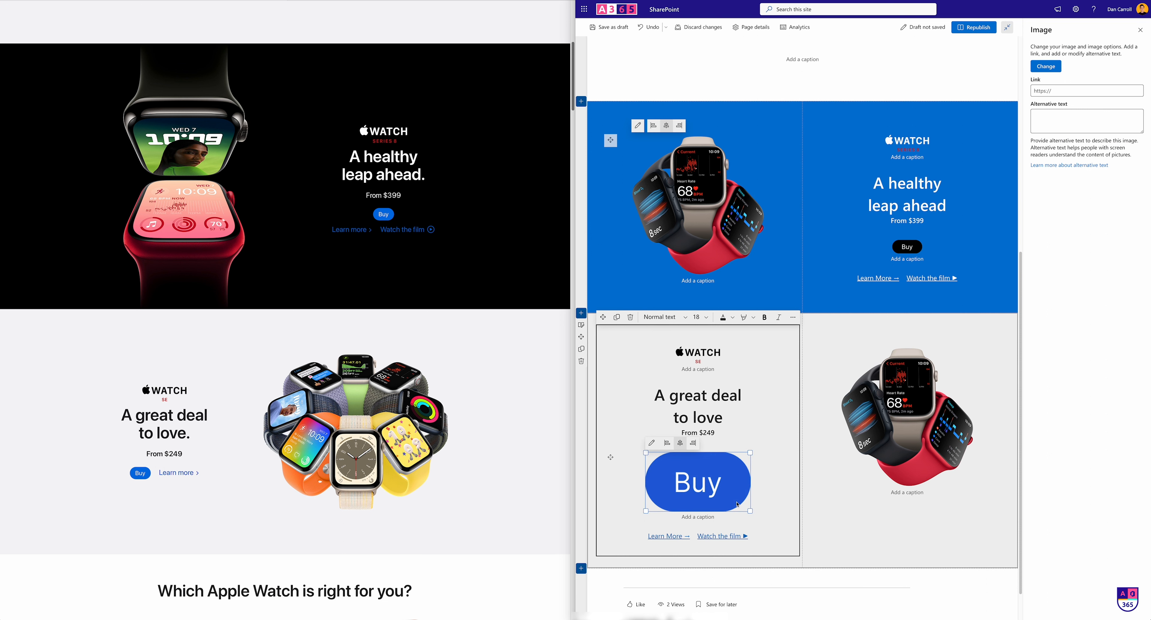
left_click_drag(751, 510, 711, 466)
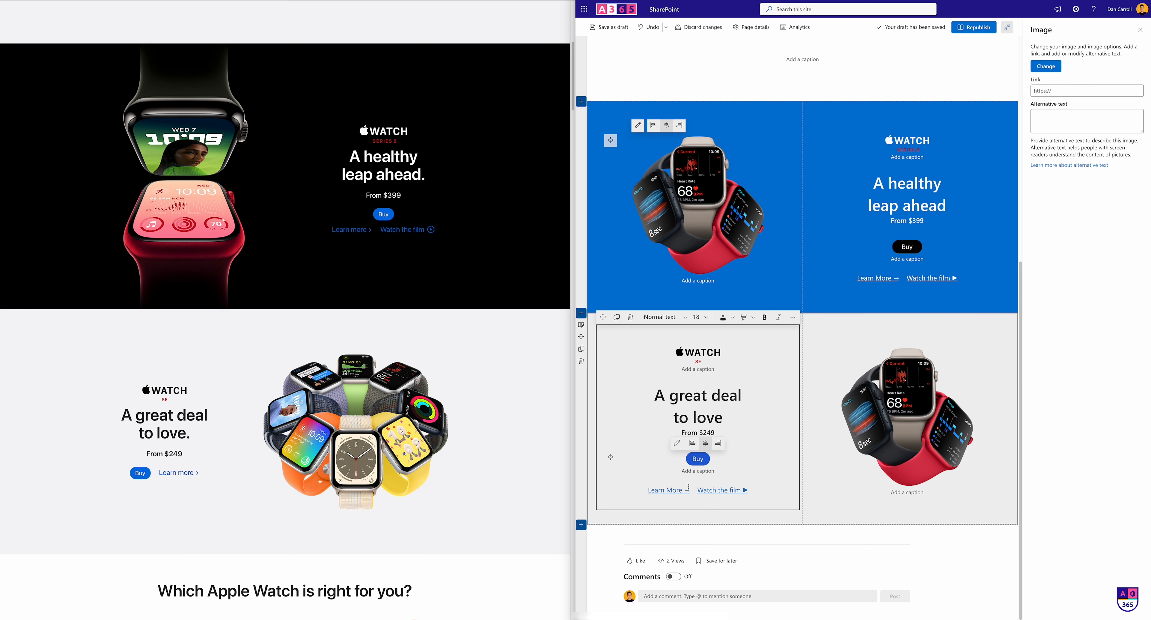
Delete the "Watch the film" link from the Apple Watch SE section
left_click_drag(695, 490, 772, 492)
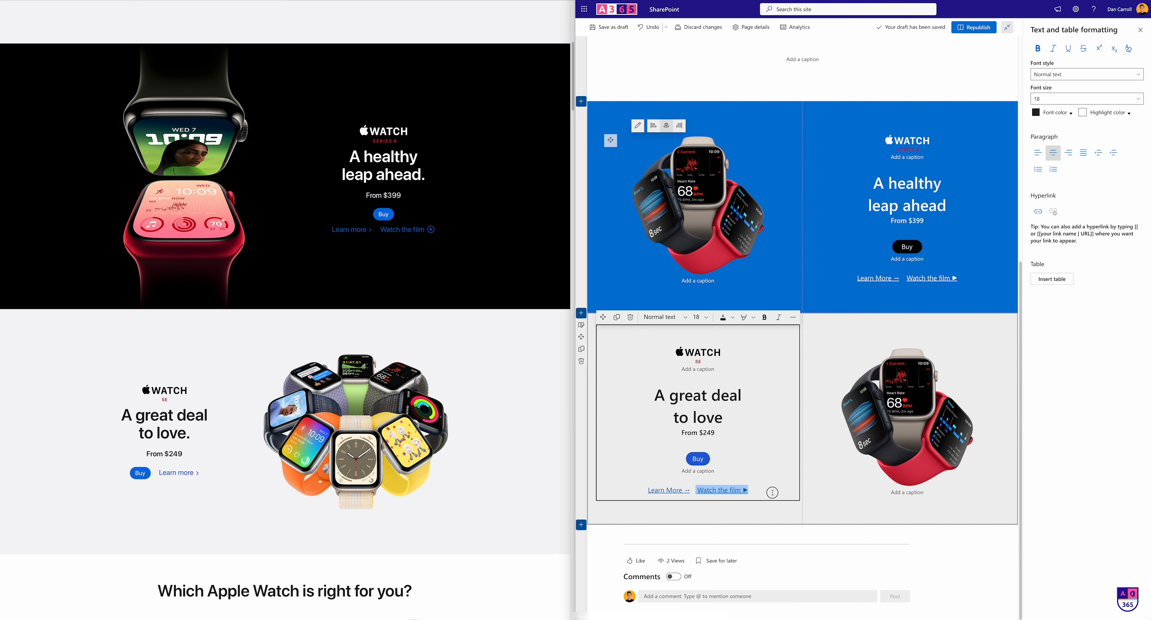
key("Delete")
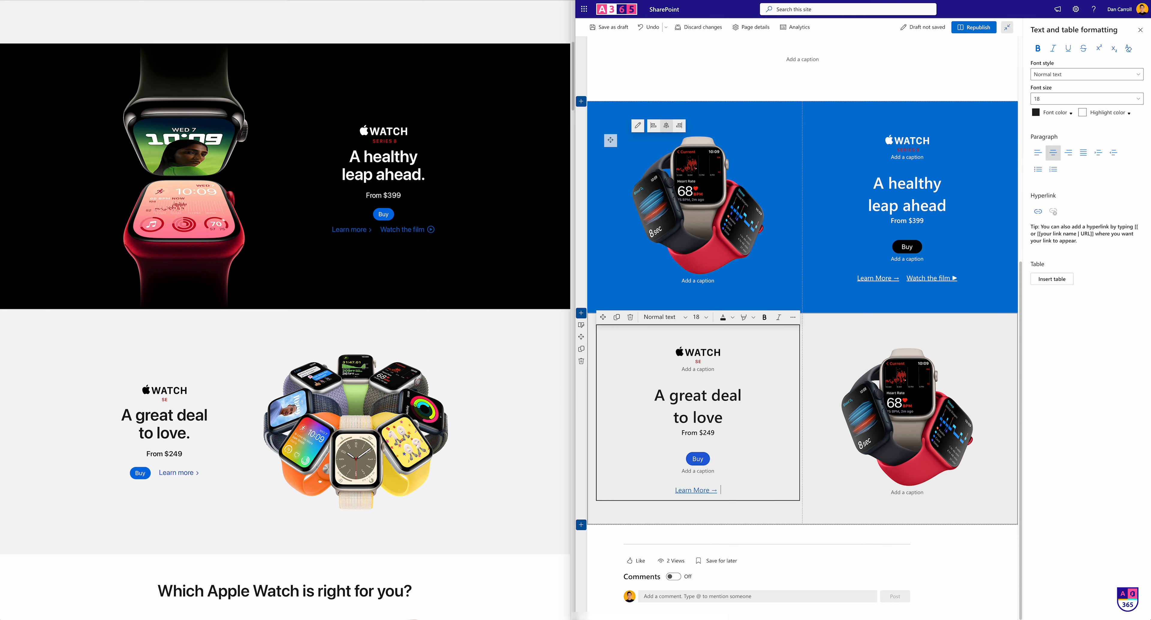
Replace the SE section's watch image with the uploaded 6 Watch Selection Large.png and shrink it slightly
left_click(905, 452)
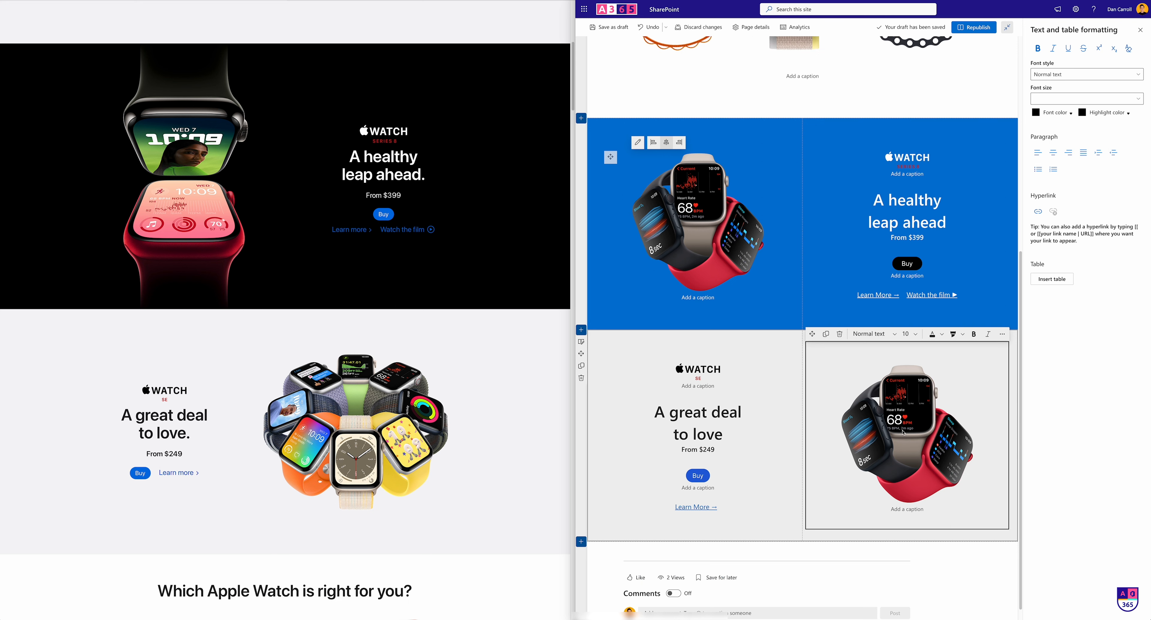
left_click(903, 432)
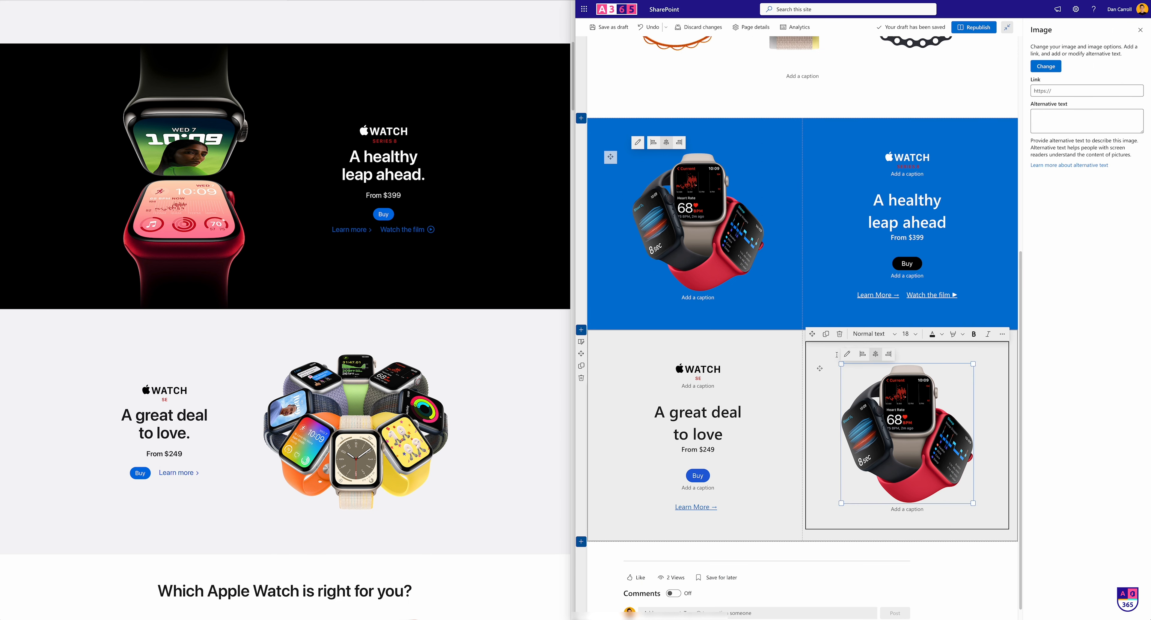
left_click(1046, 66)
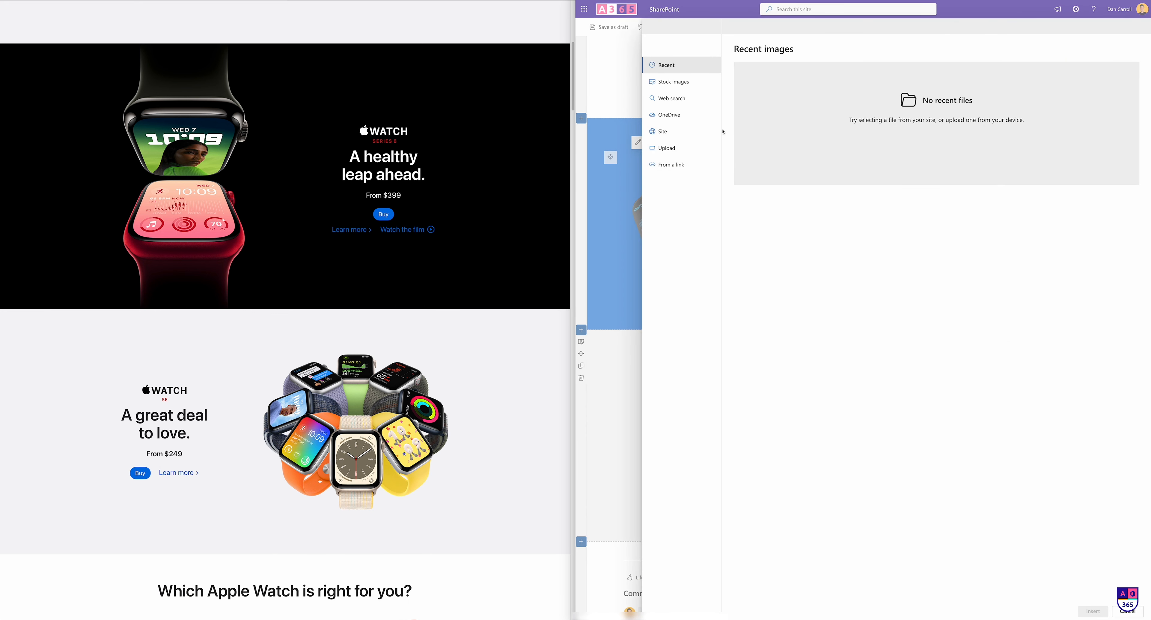
left_click(653, 149)
left_click(819, 302)
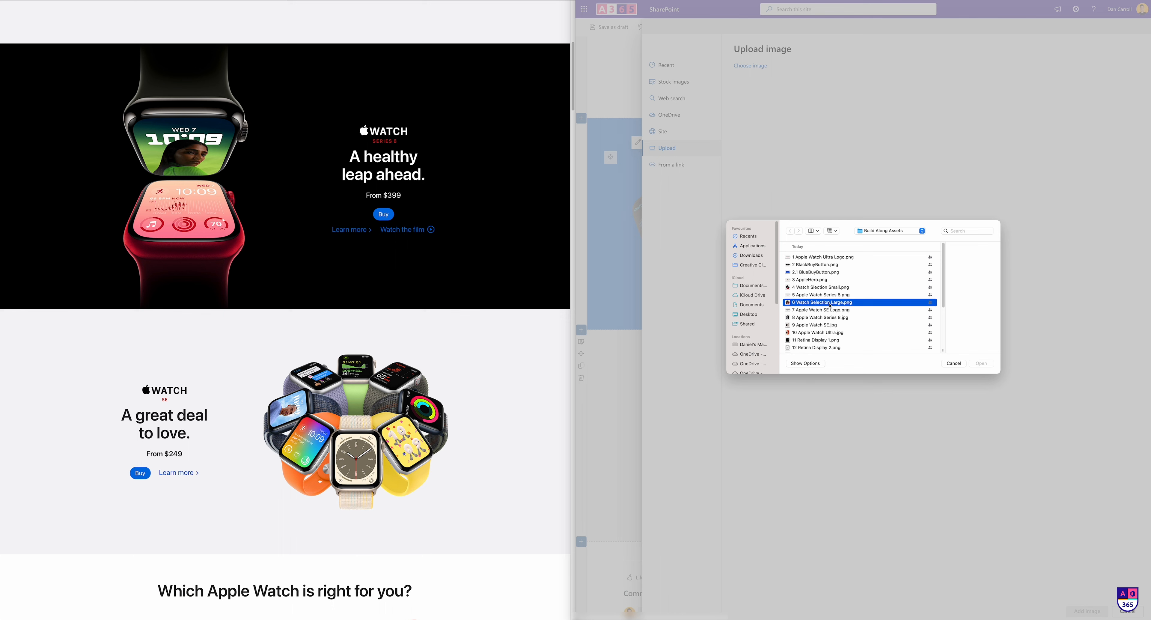
left_click(981, 364)
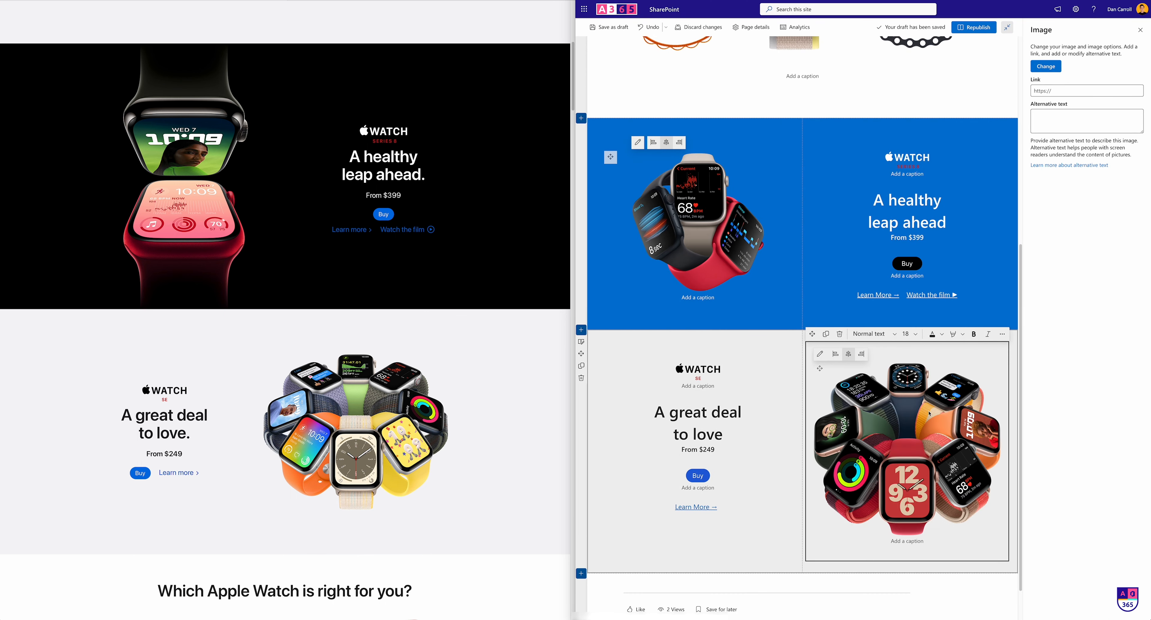
left_click(899, 486)
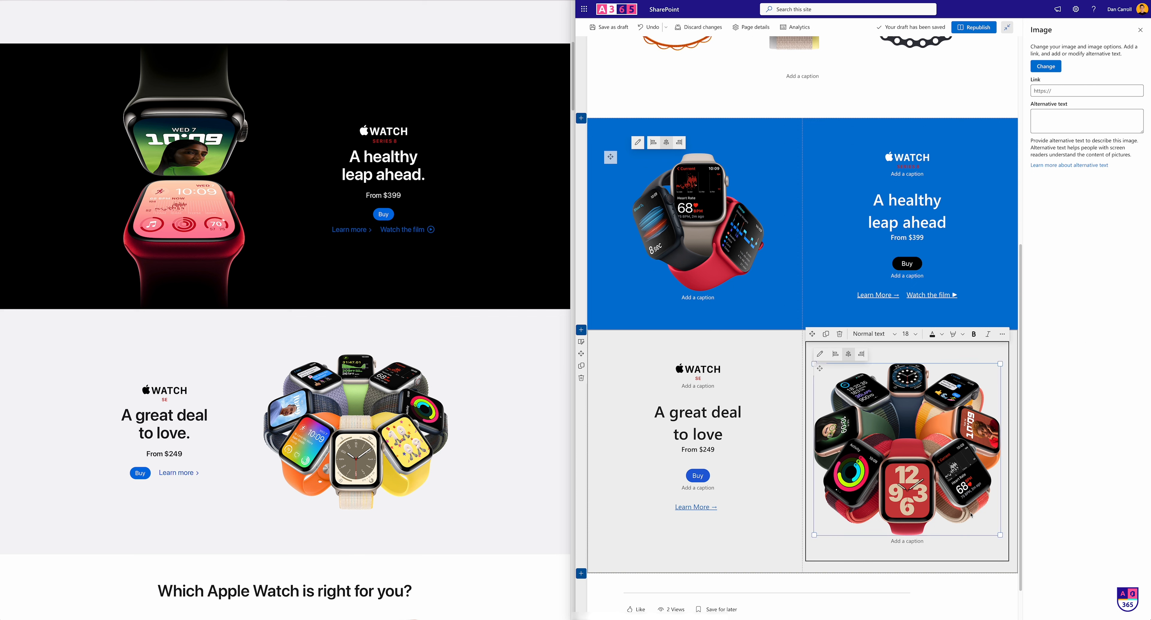
left_click_drag(999, 535, 988, 524)
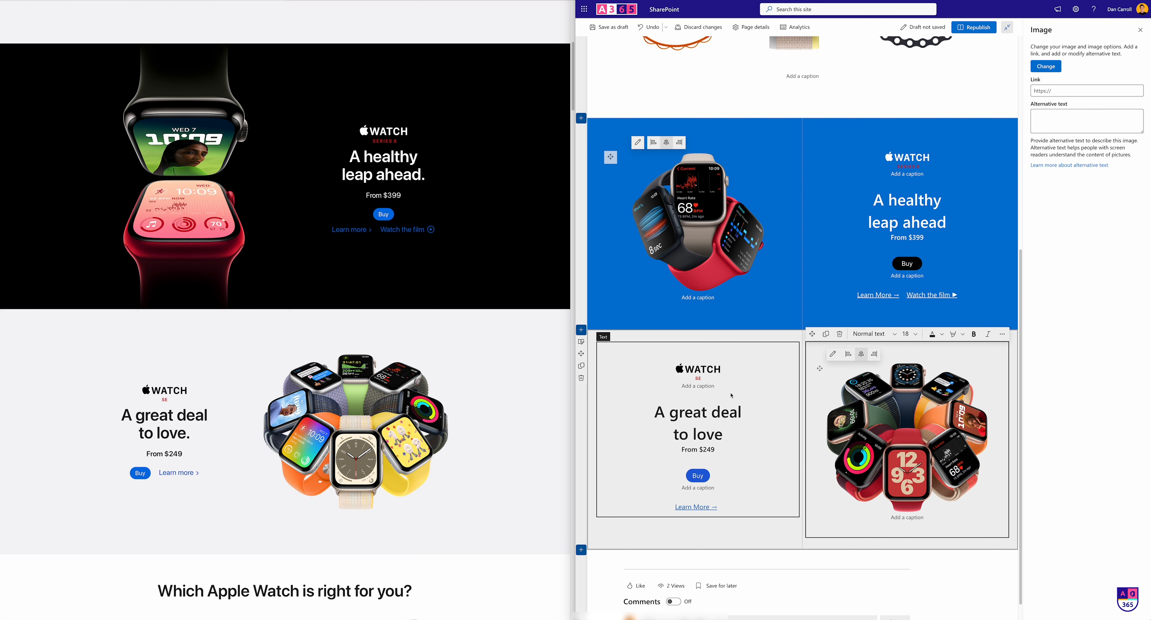
Save the page as a draft and compare its sections with Apple's page down to the watch comparison area
left_click(609, 28)
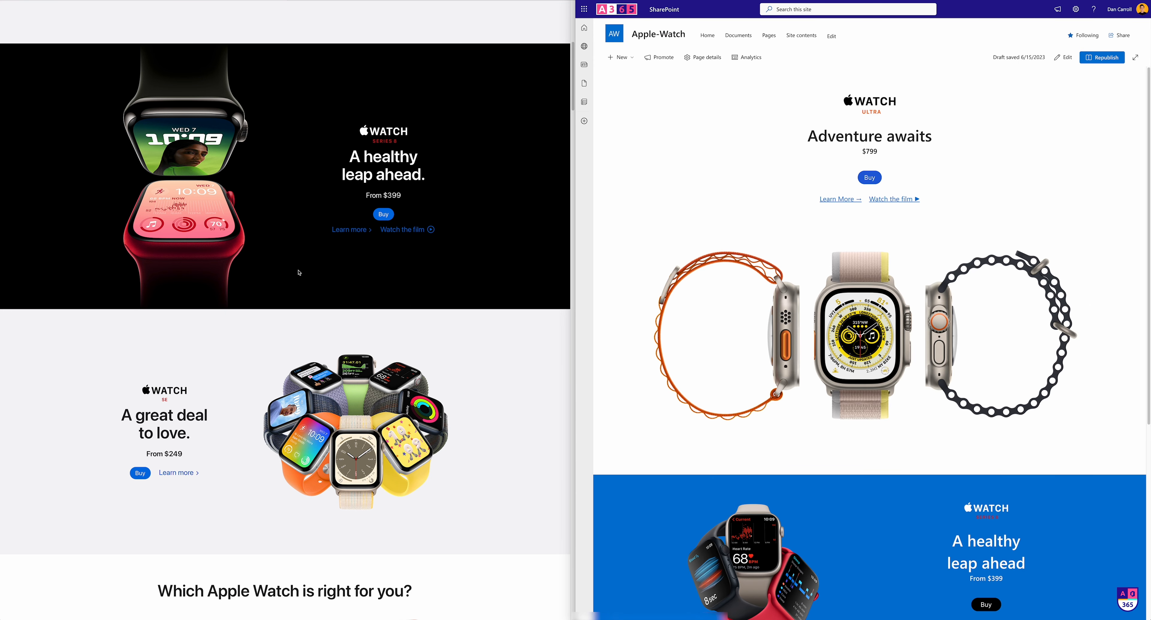
scroll(299, 272, "up", 8)
scroll(353, 206, "down", 4)
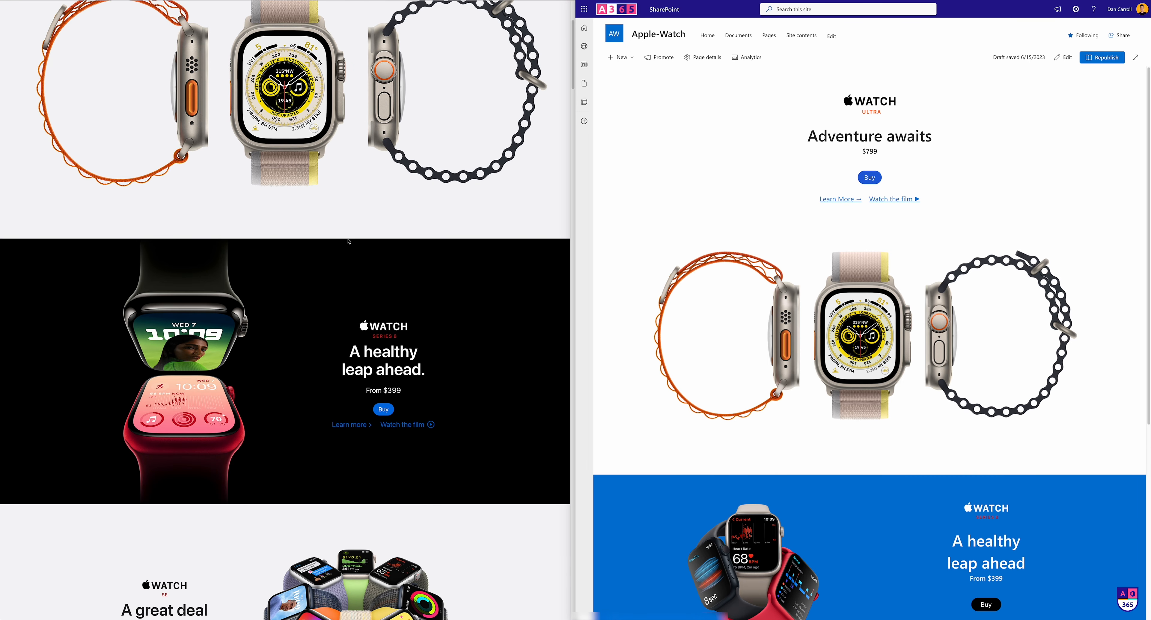
scroll(1057, 352, "down", 6)
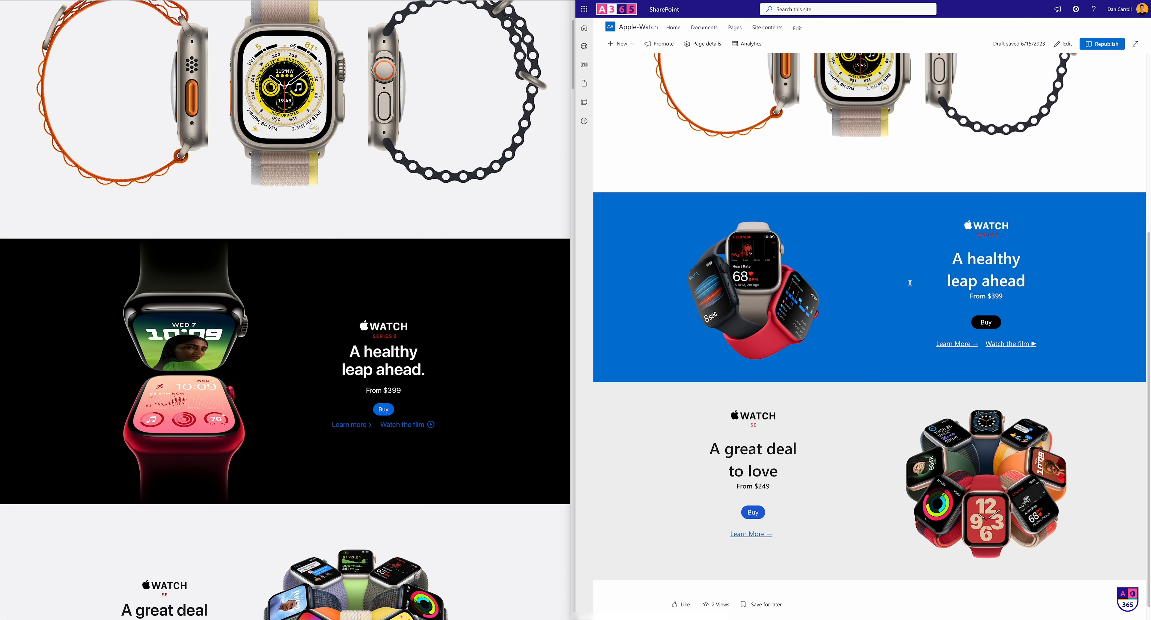
scroll(916, 280, "down", 1)
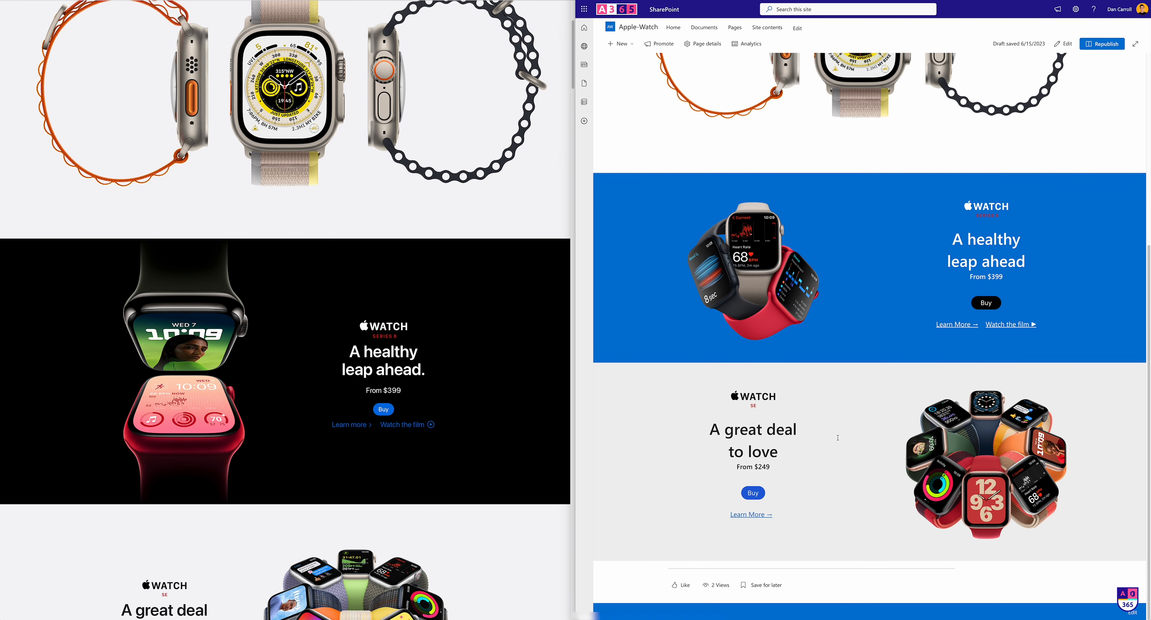
scroll(409, 385, "down", 5)
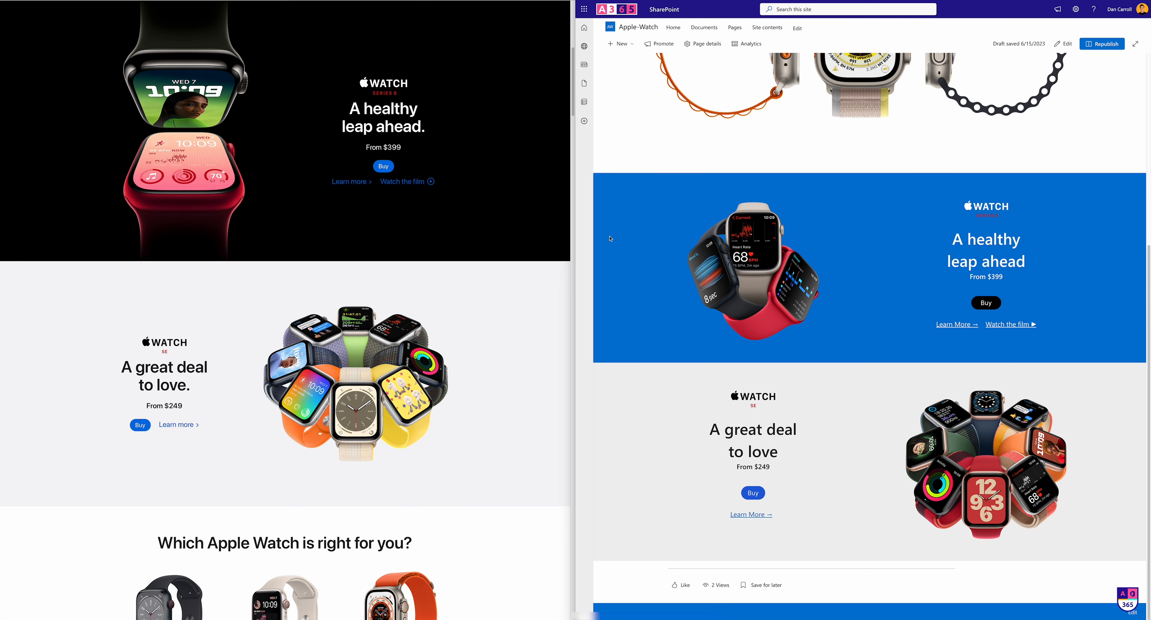
scroll(327, 366, "down", 5)
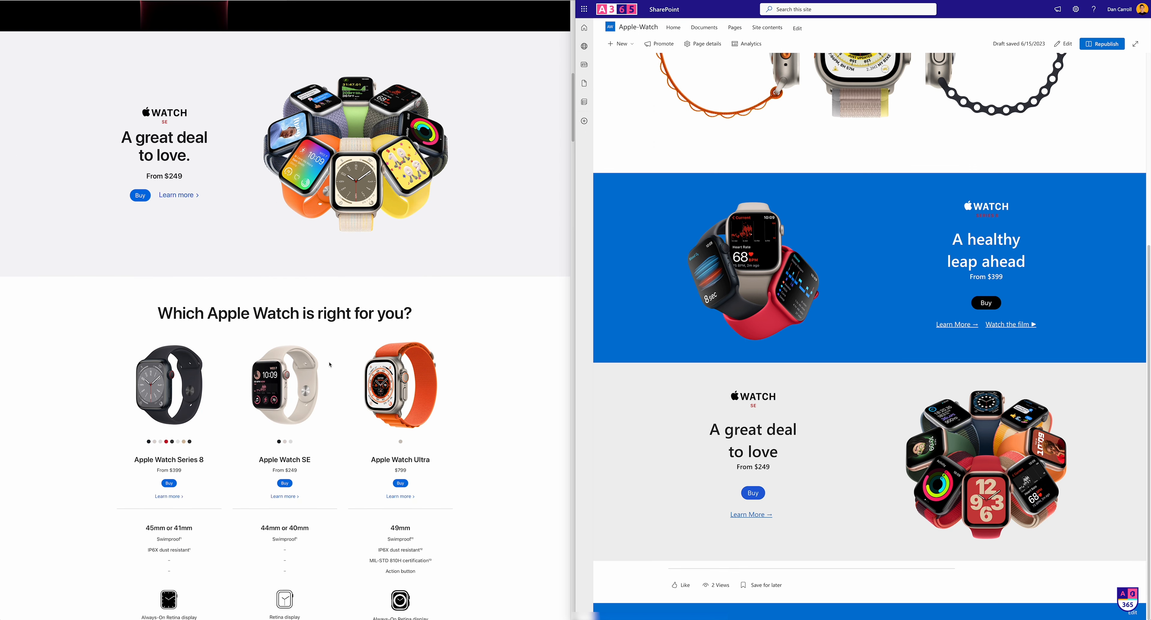
scroll(387, 399, "down", 3)
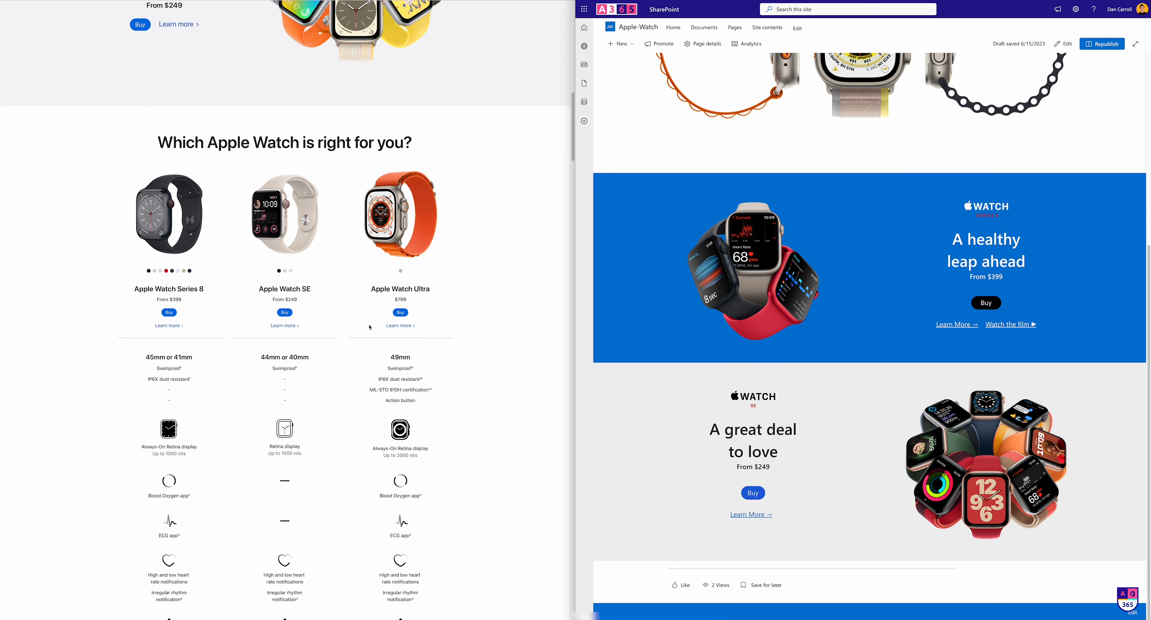
Reopen the page for editing and add a one-column section with a Text web part below the SE section
left_click(1063, 44)
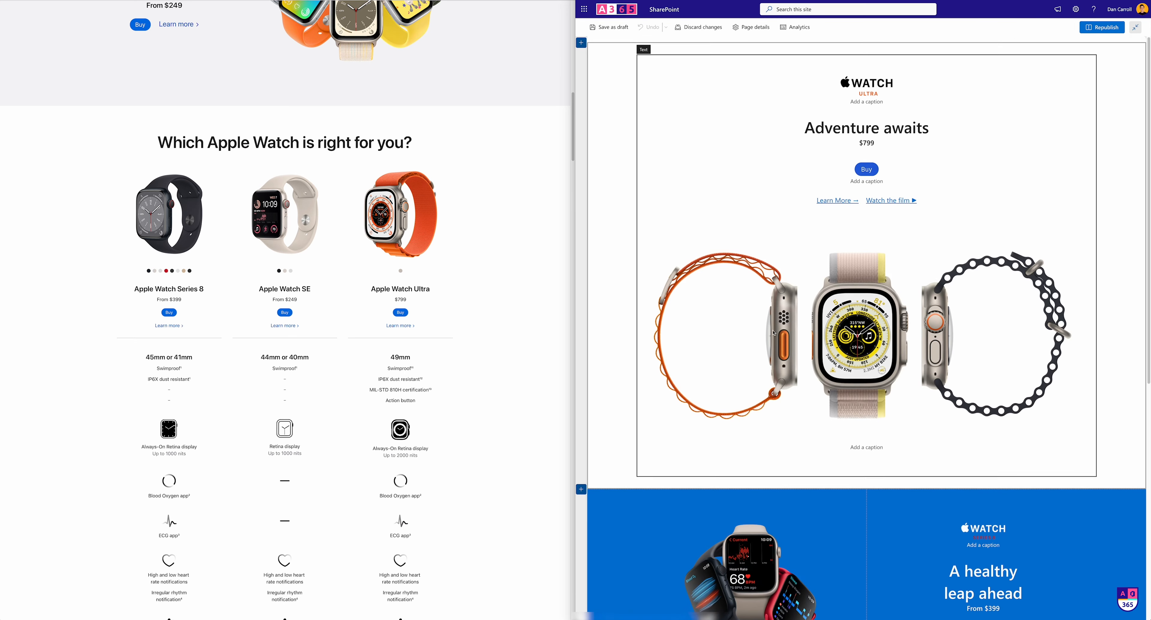
scroll(774, 348, "down", 5)
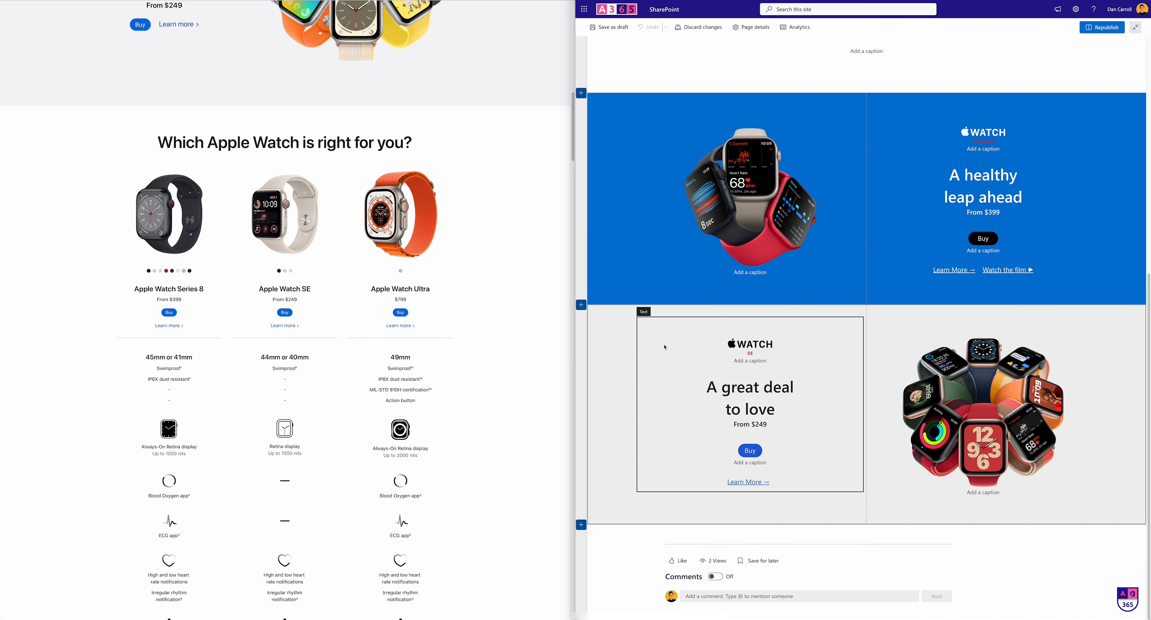
left_click(581, 525)
left_click(606, 525)
left_click(866, 470)
left_click(796, 383)
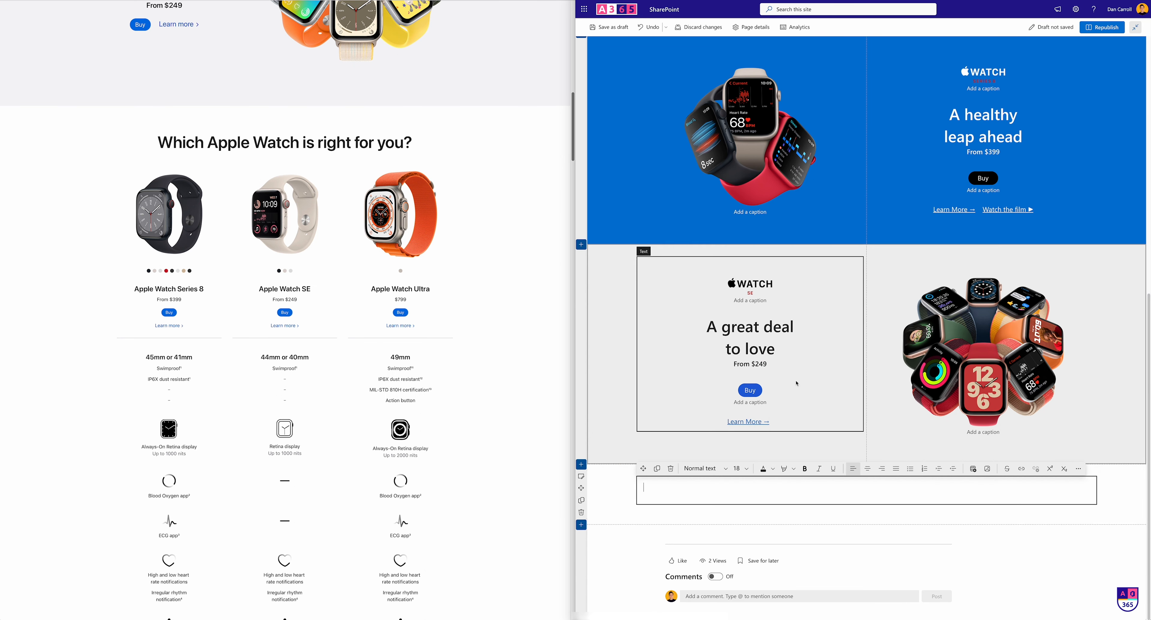
Copy the heading "Which Apple Watch is right for you?" from Apple's page into the new text web part
left_click_drag(188, 141, 411, 141)
key("ctrl+c")
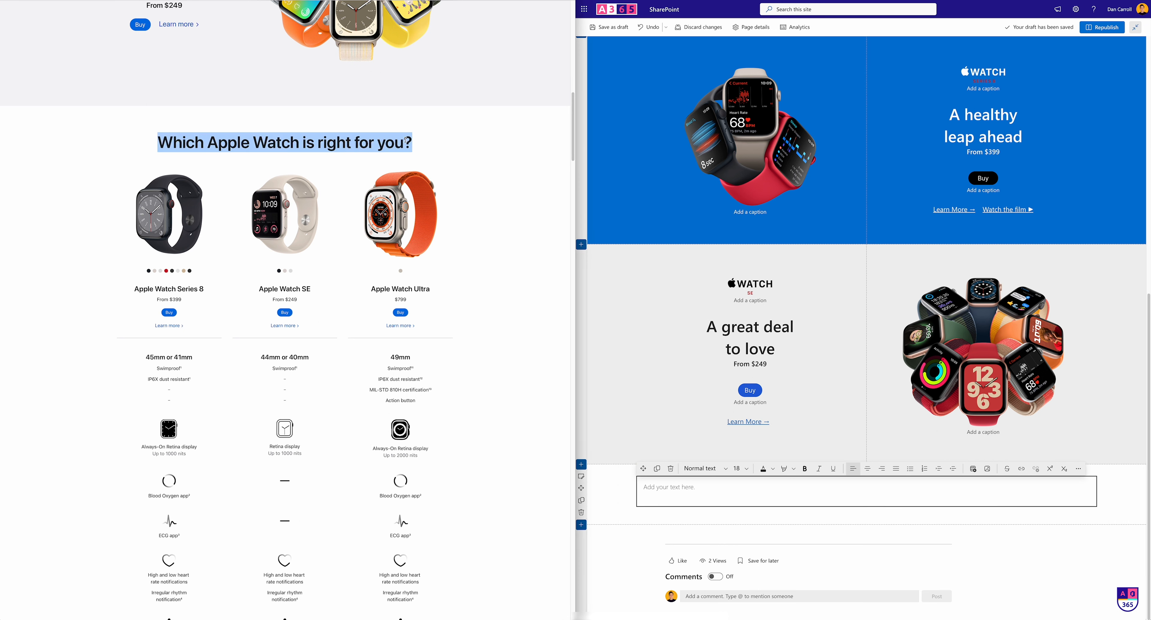
left_click(755, 496)
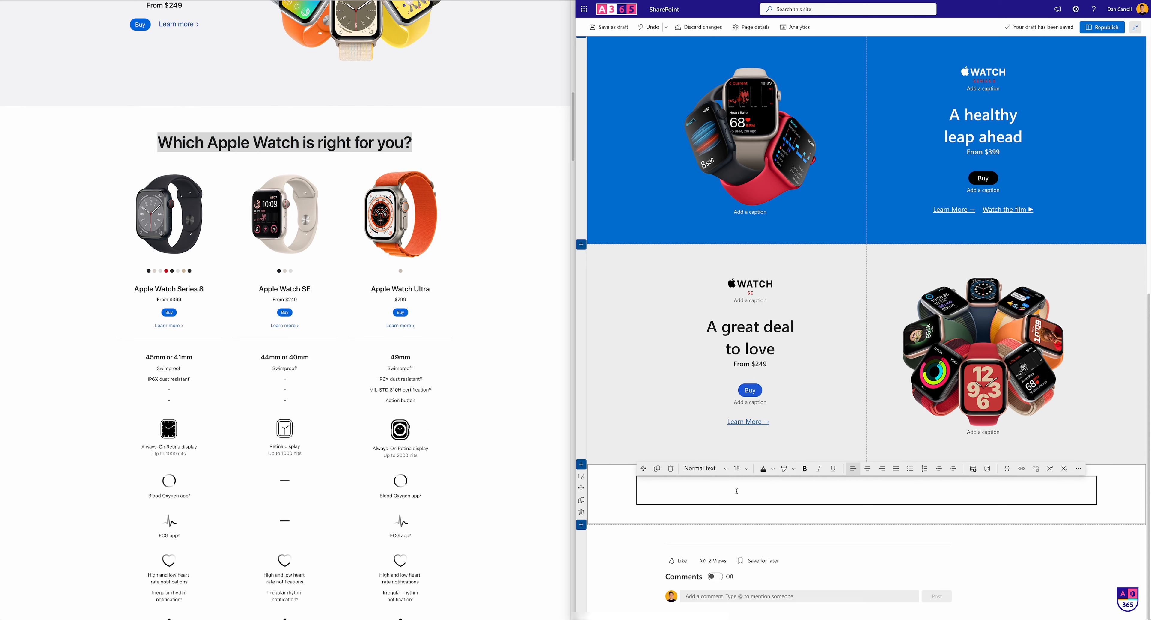
key("ctrl+v")
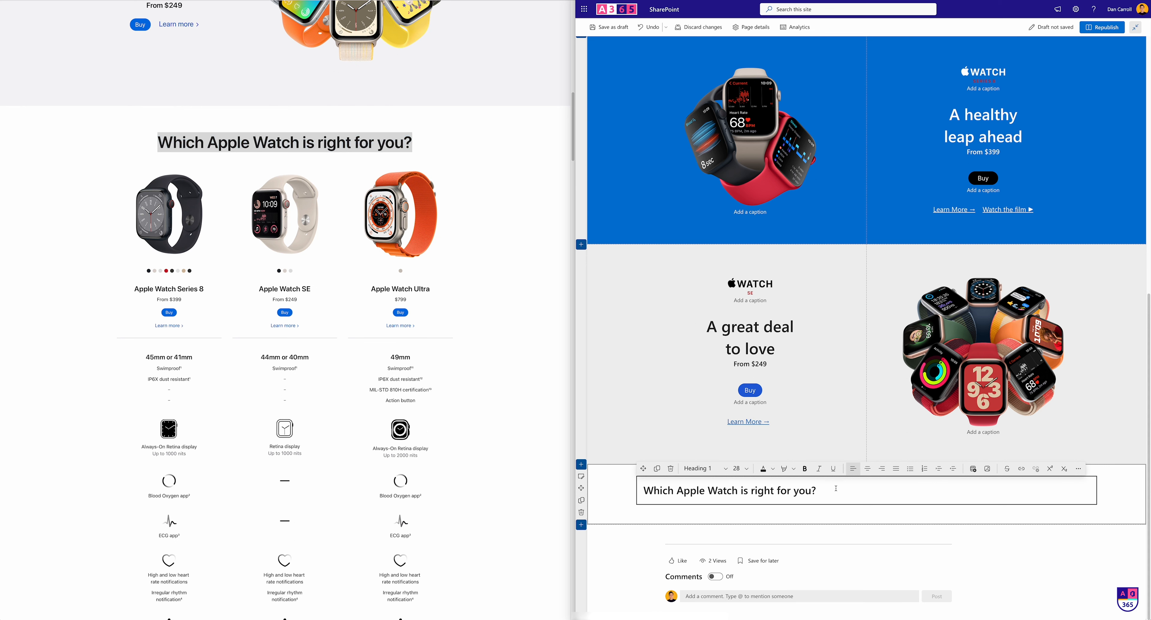
Centre the "Which Apple Watch is right for you?" heading and set its font size to 36
left_click_drag(836, 488, 640, 488)
left_click(869, 469)
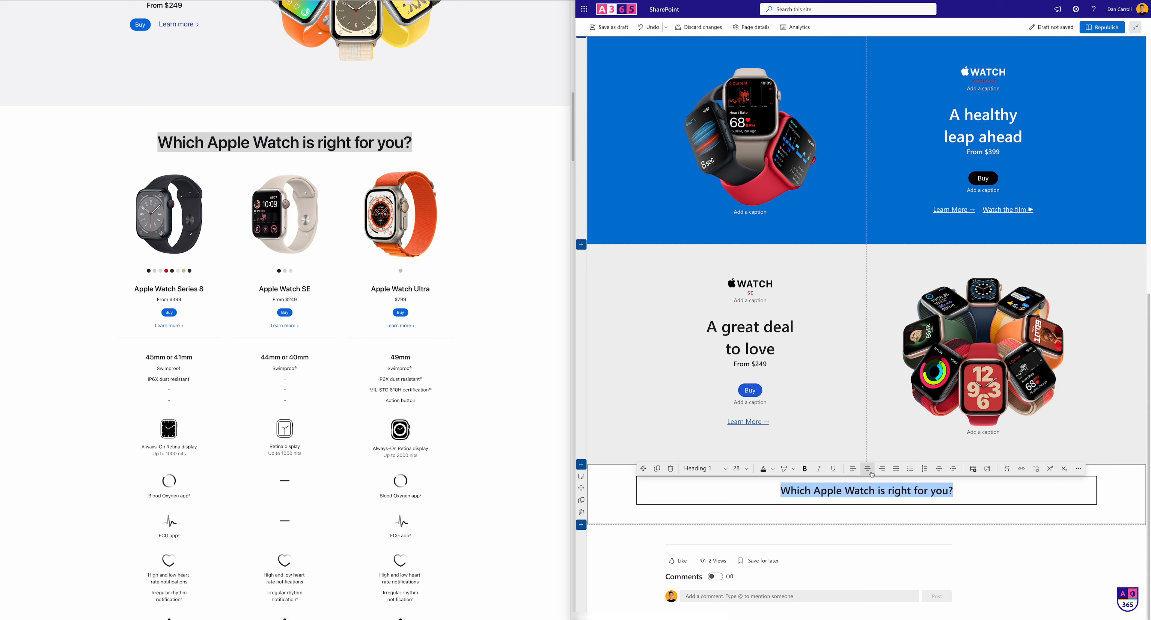
left_click(744, 471)
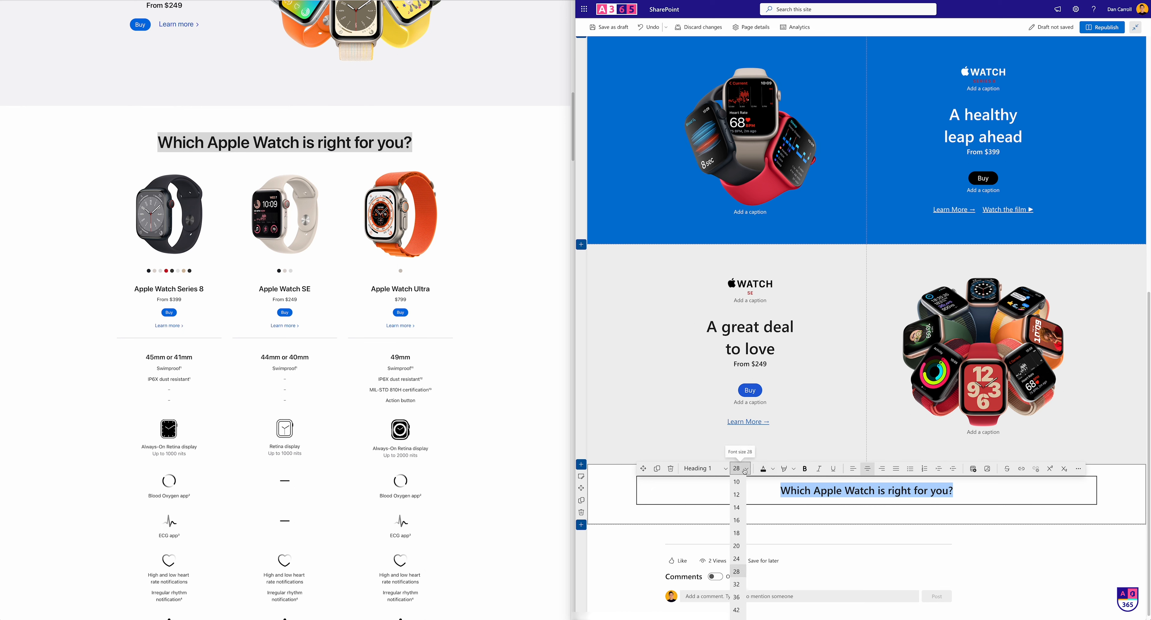
left_click(739, 598)
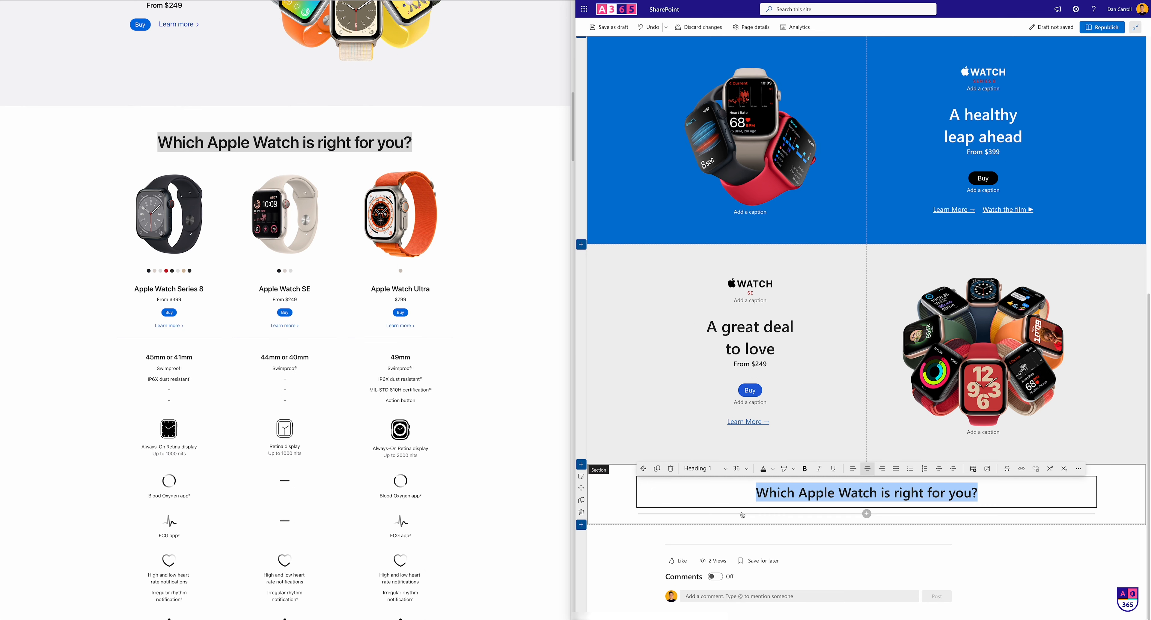
left_click(739, 495)
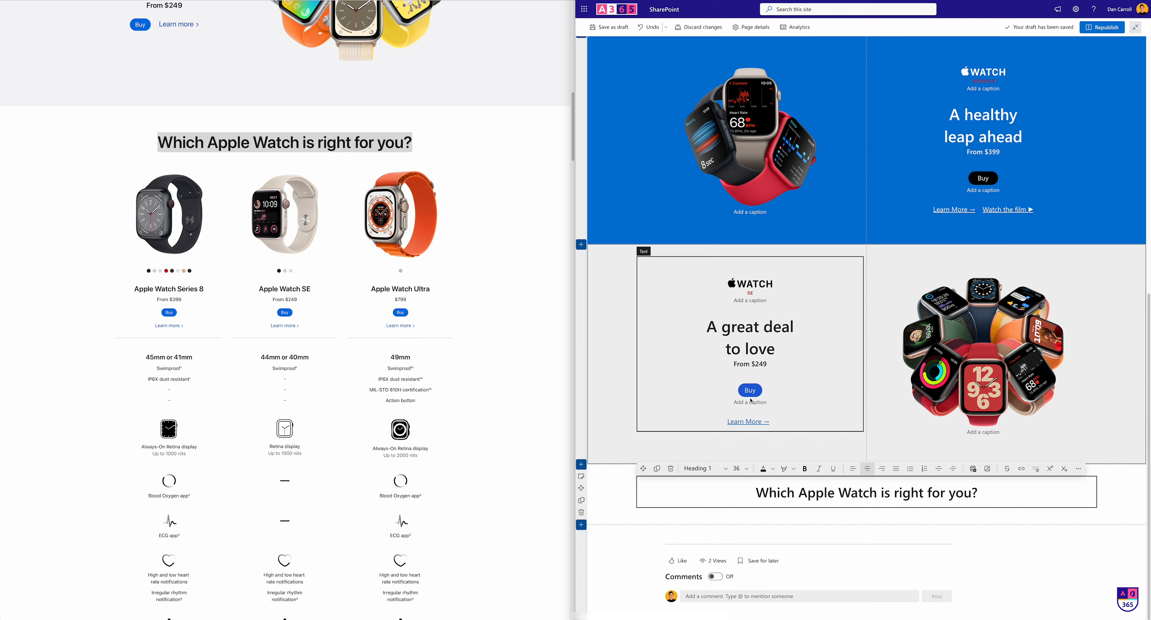
Add a three-column section below the comparison heading and insert a Text web part in its first column
left_click(580, 525)
left_click(682, 536)
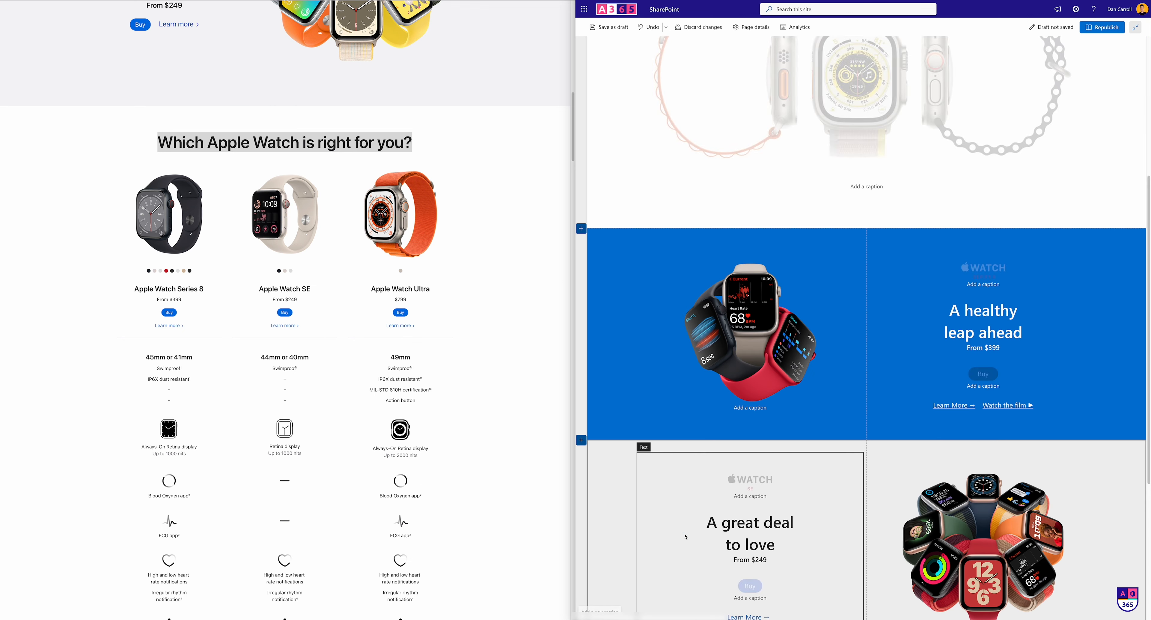
left_click(711, 470)
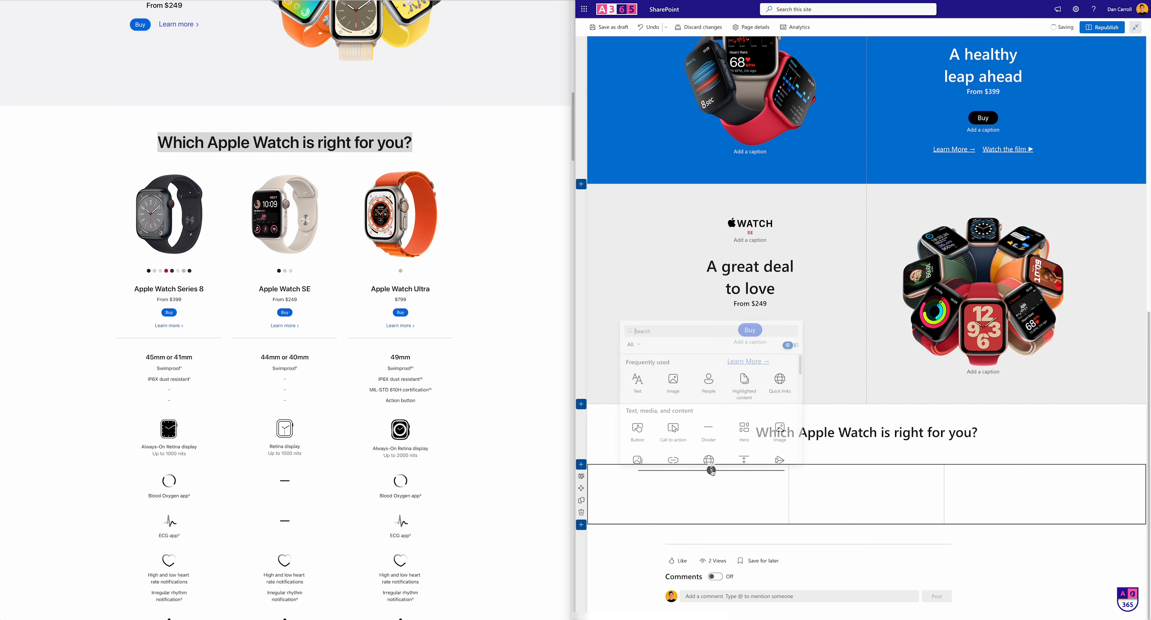
left_click(638, 382)
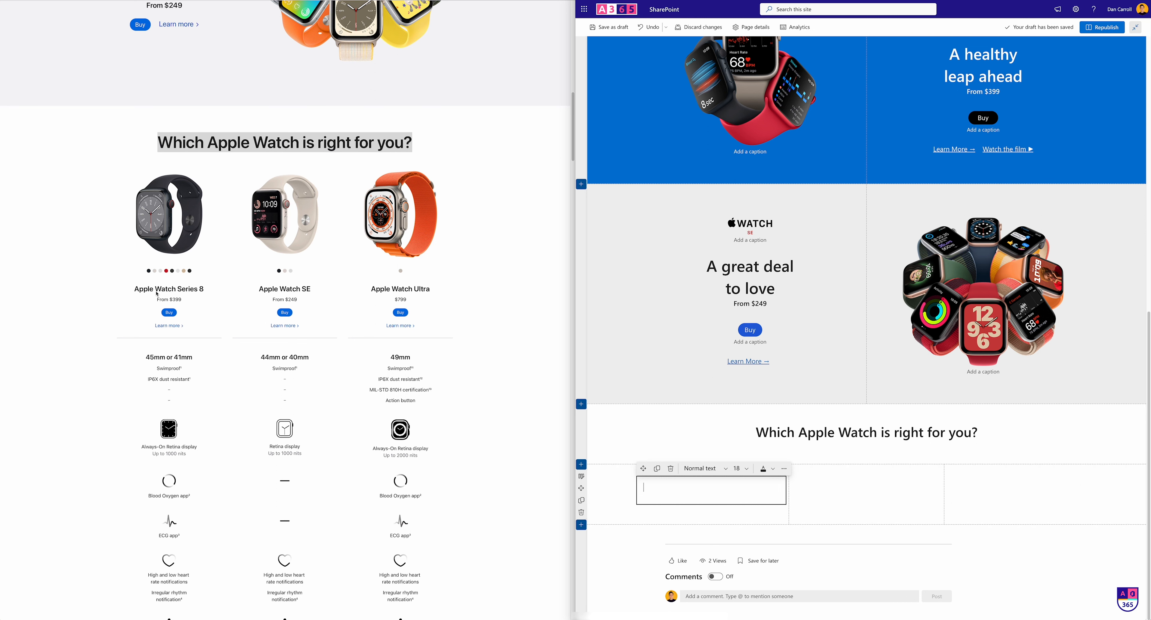
Copy "Apple Watch Series 8" and "From $399" from Apple's page into the first column and add blank lines beneath
left_click(145, 289)
left_click_drag(136, 291, 192, 298)
key("ctrl+c")
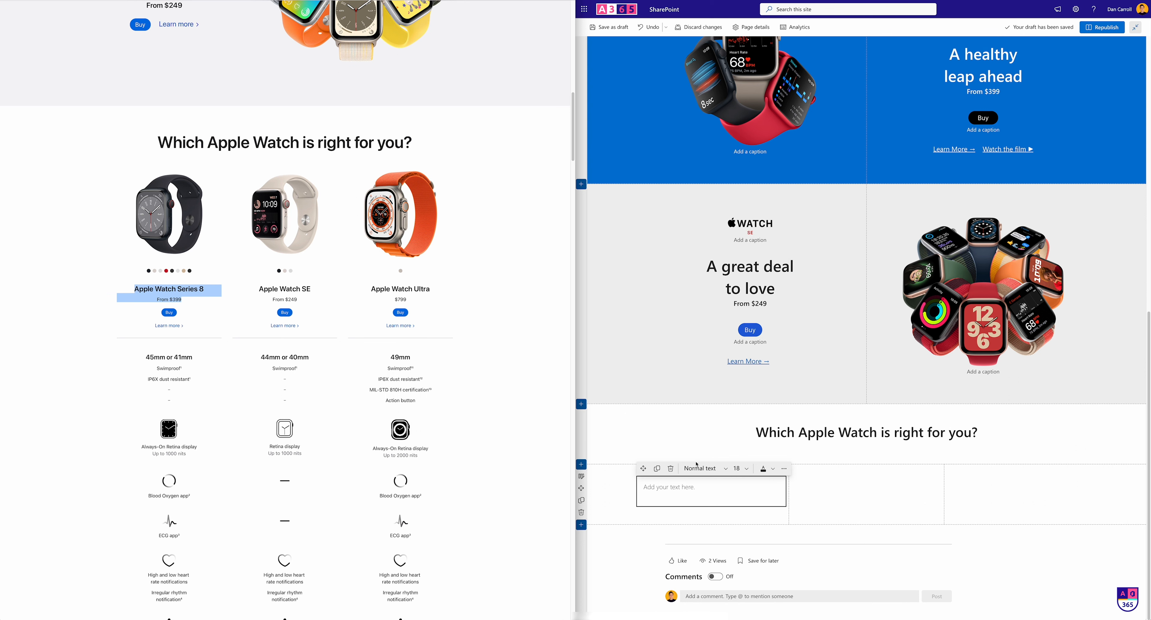
left_click(693, 505)
key("ctrl+v")
key("Return")
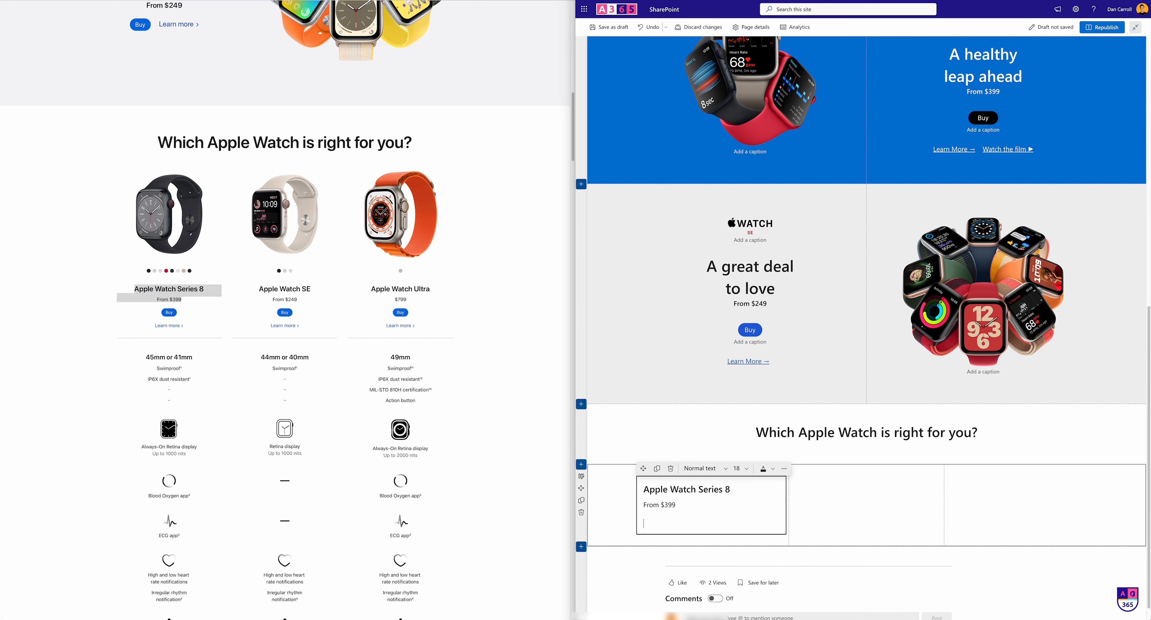
key("Return")
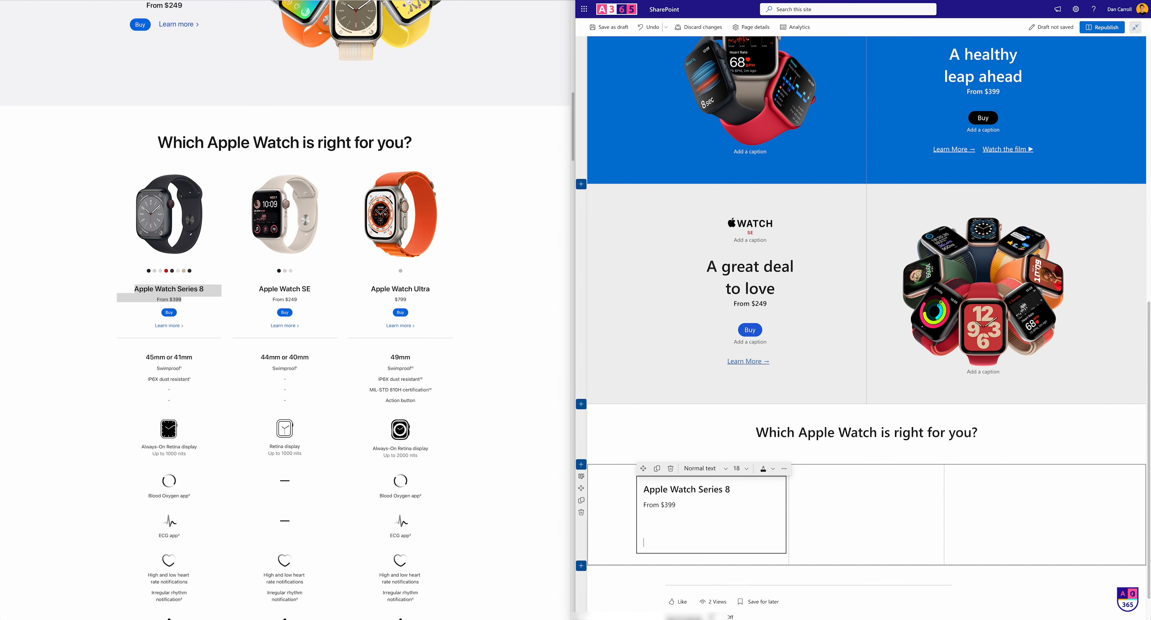
Copy the "Learn More →" link and blue Buy button from the SE section into the first column, with the button below "From $399"
scroll(768, 447, "up", 5)
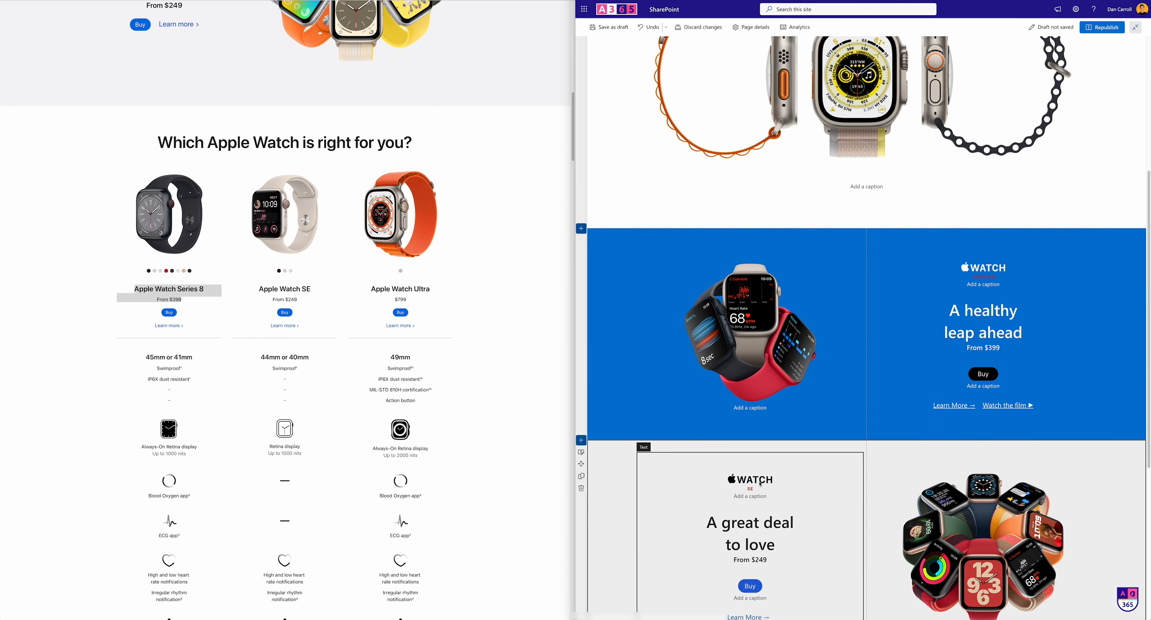
scroll(769, 456, "down", 3)
left_click(769, 456)
left_click_drag(773, 472, 725, 475)
key("ctrl+c")
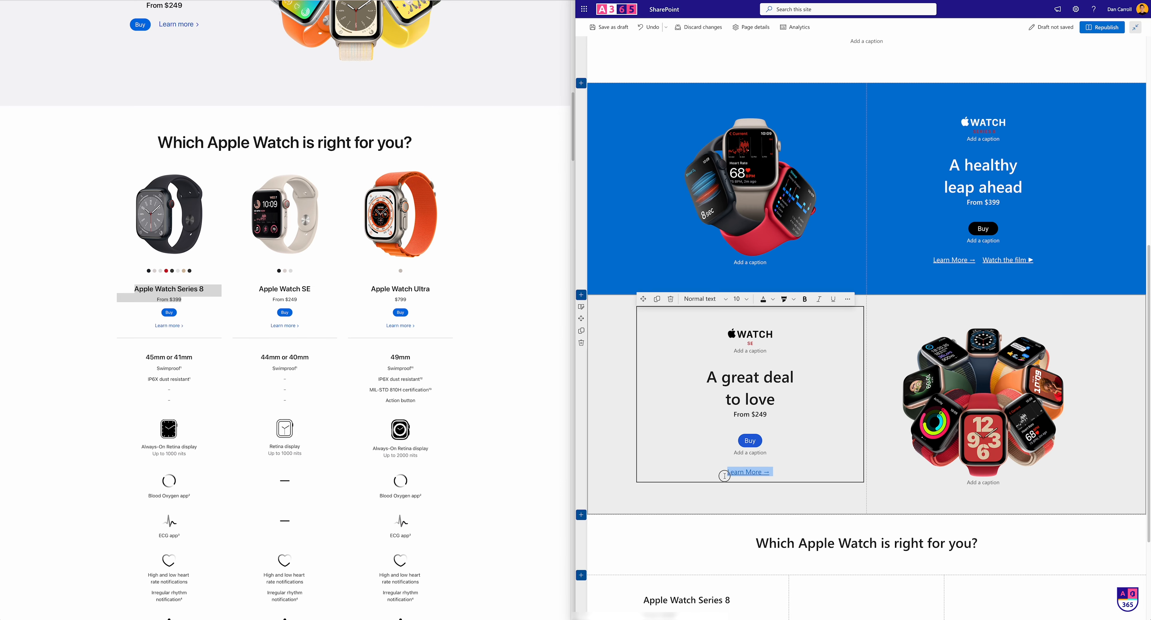
scroll(724, 475, "down", 3)
left_click(662, 491)
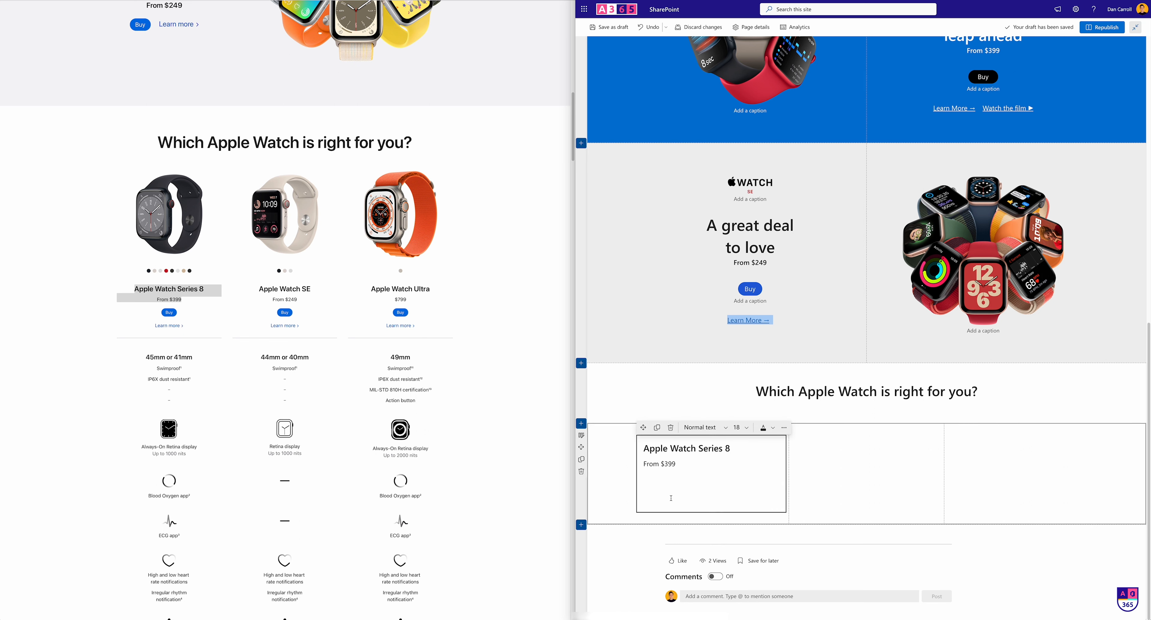
key("ctrl+v")
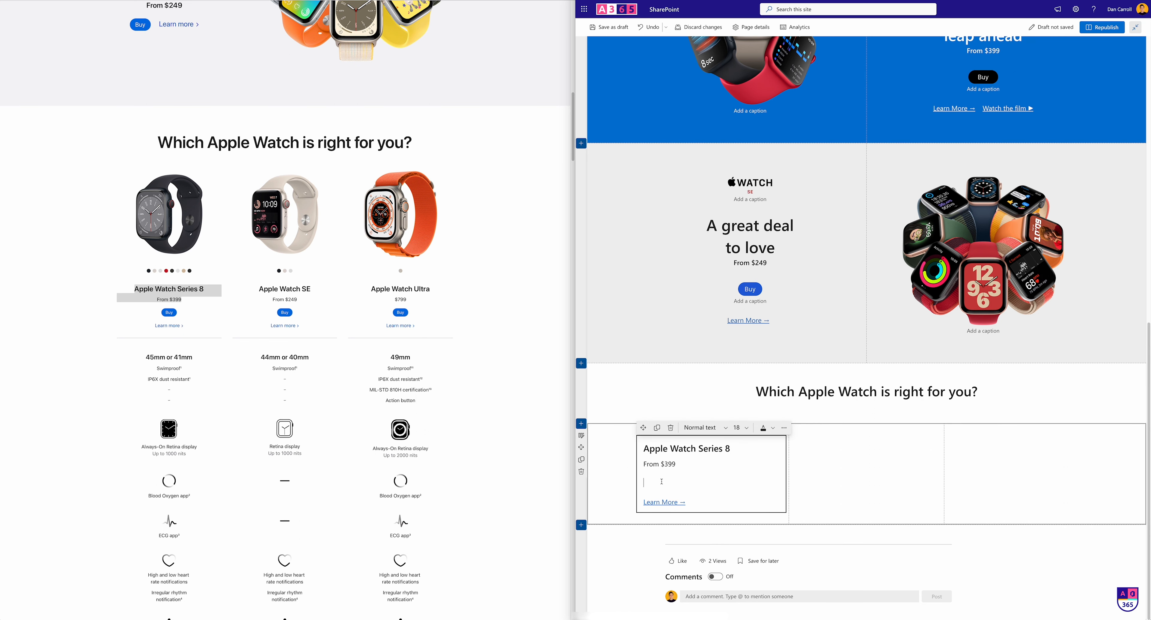
left_click_drag(750, 289, 690, 481)
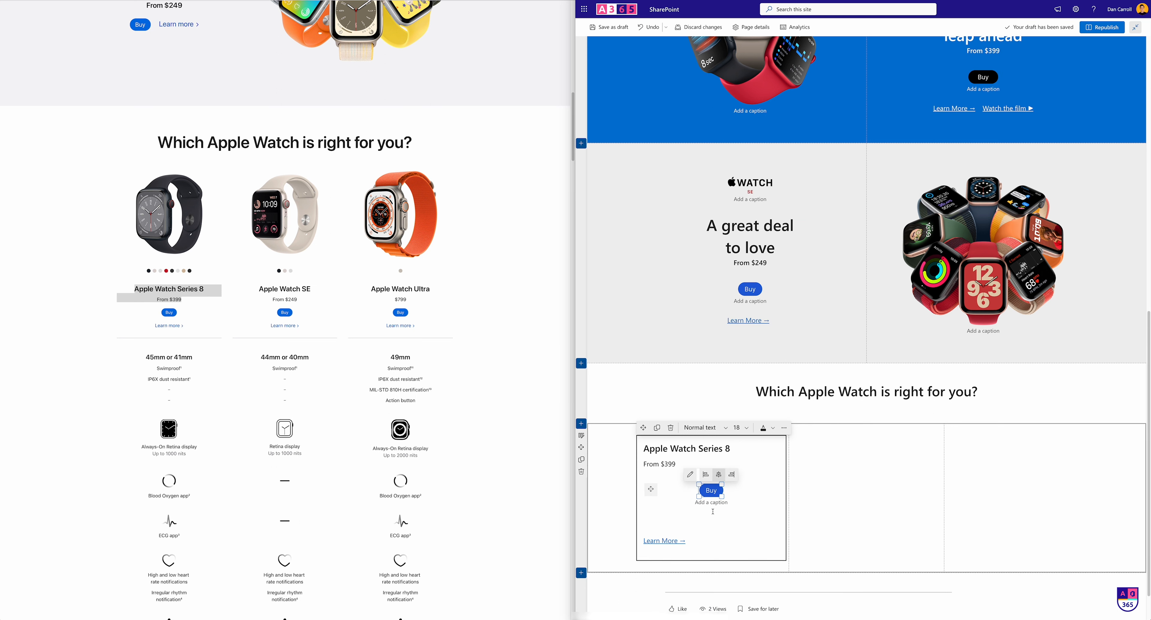
Centre all the contents of the first column's Apple Watch Series 8 text web part
left_click_drag(712, 525, 641, 445)
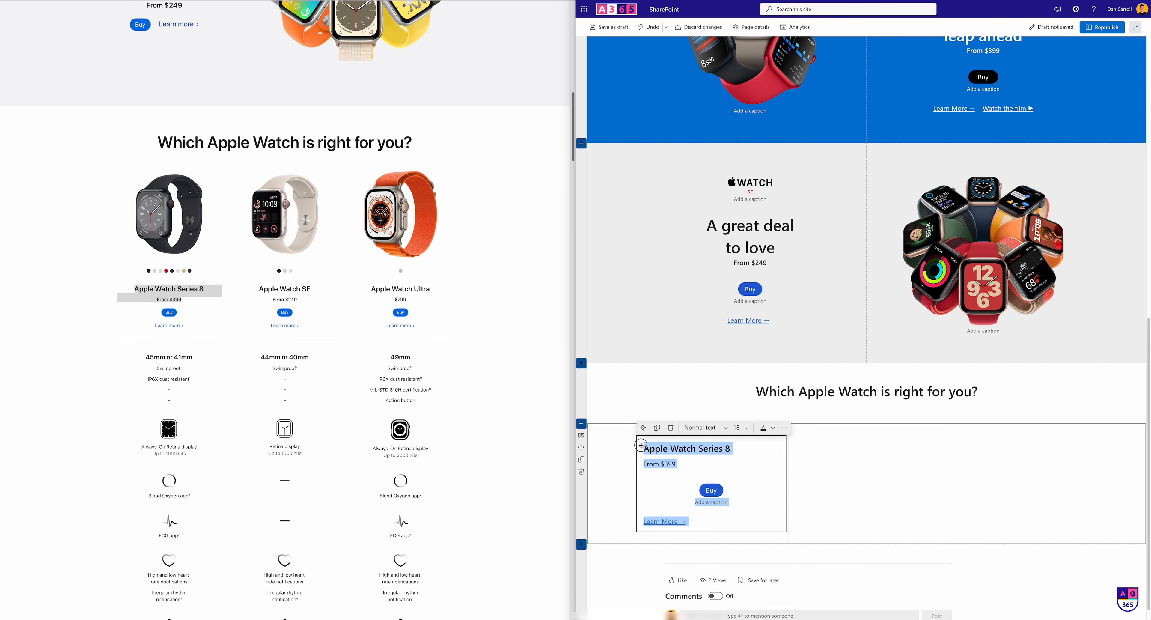
left_click(784, 427)
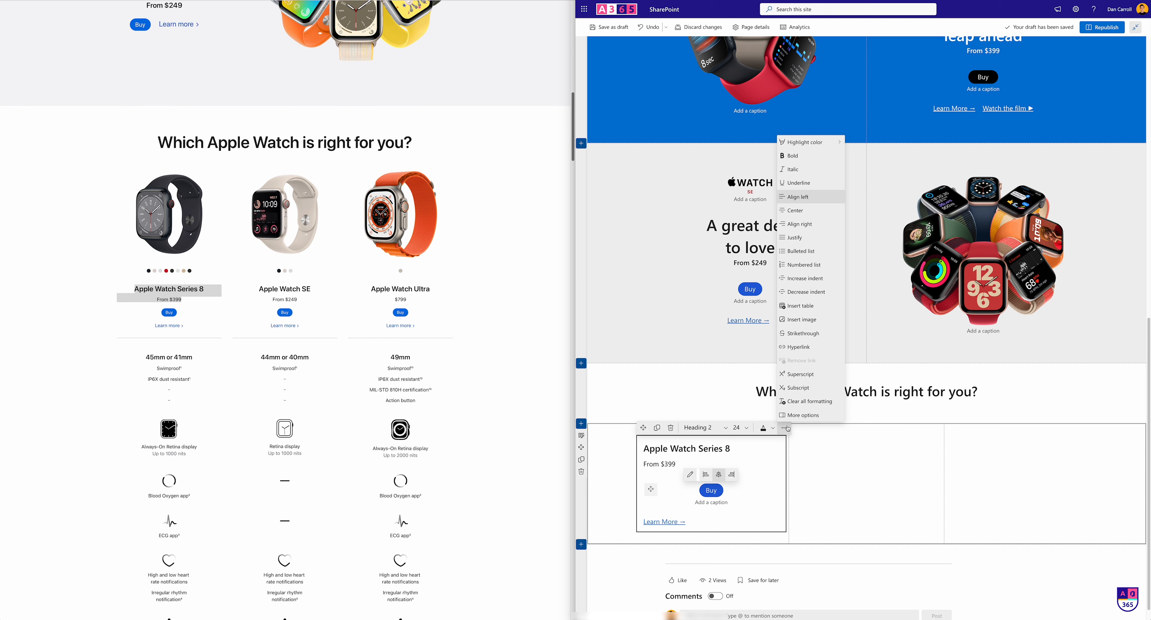
left_click(804, 212)
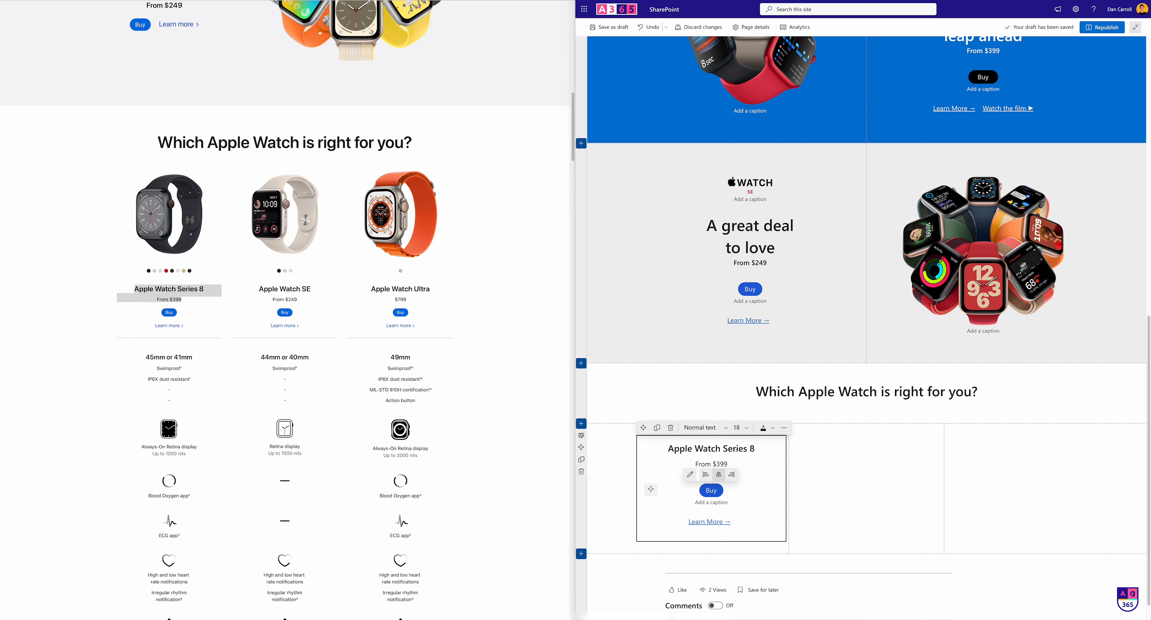
left_click_drag(935, 138, 743, 107)
left_click(653, 185)
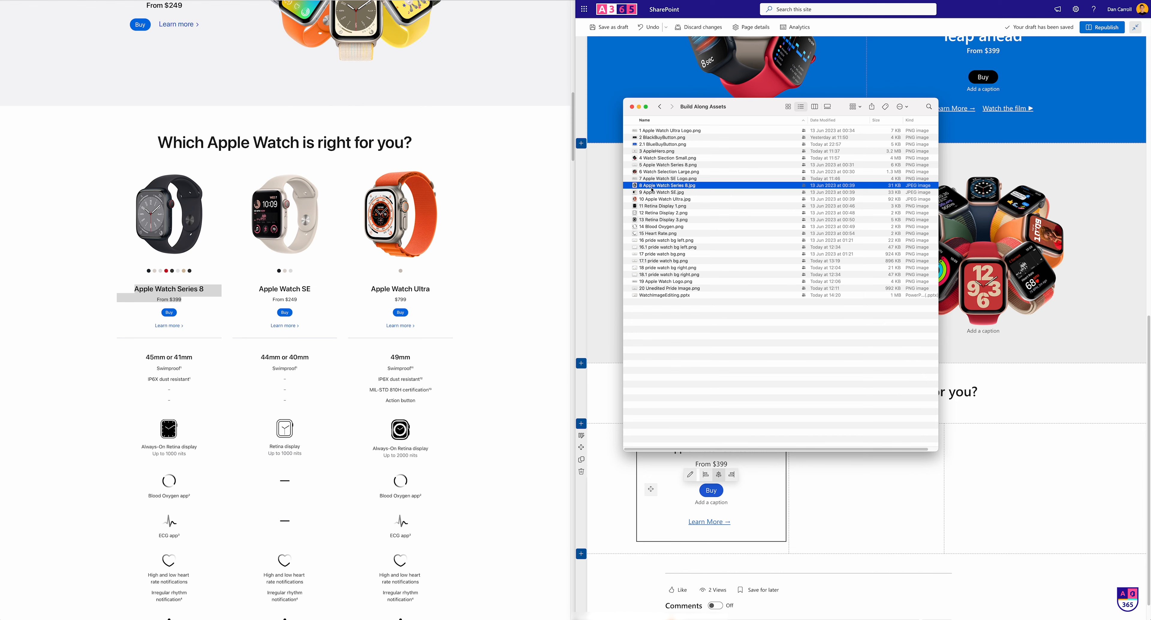
left_click_drag(751, 108, 1150, 133)
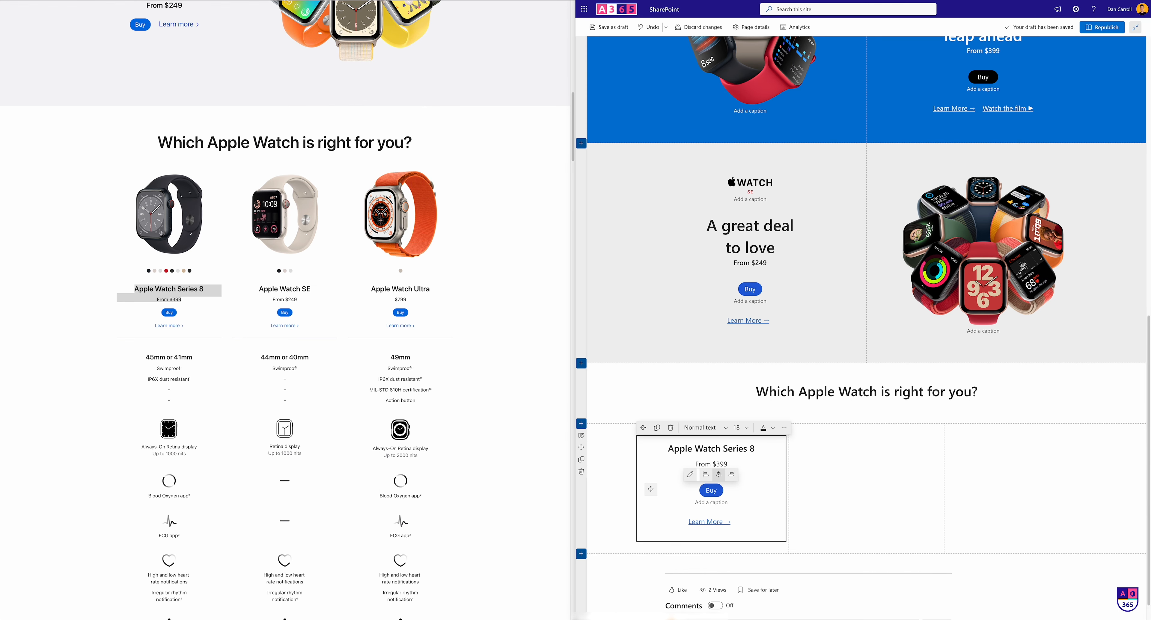
left_click_drag(1148, 250, 724, 533)
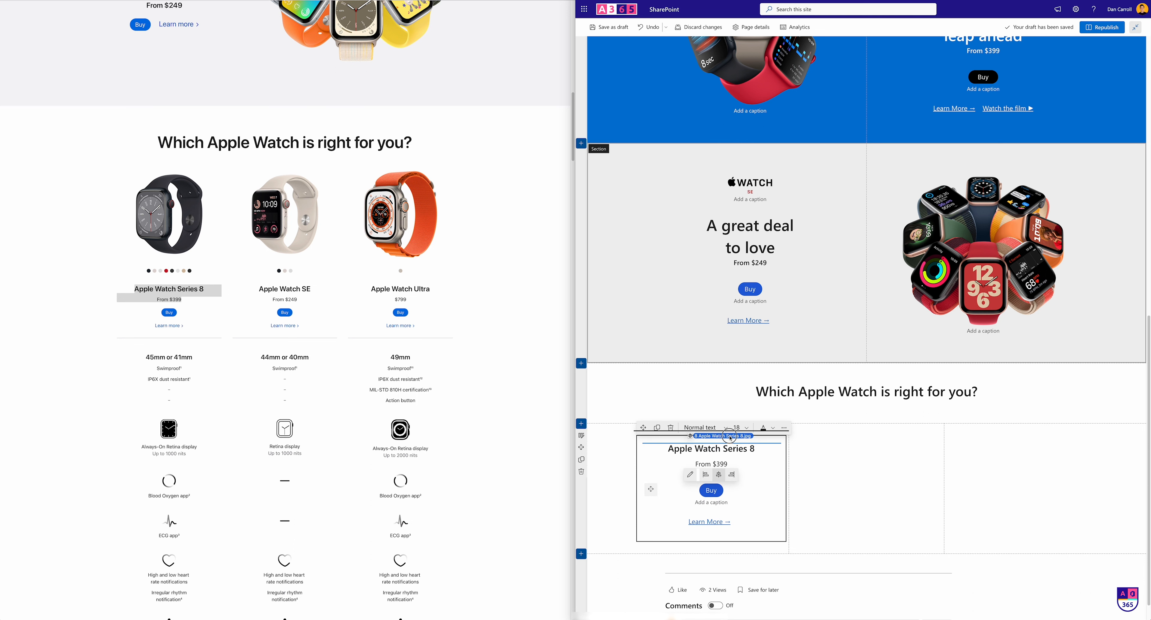
left_click(720, 432)
left_click_drag(780, 490, 743, 434)
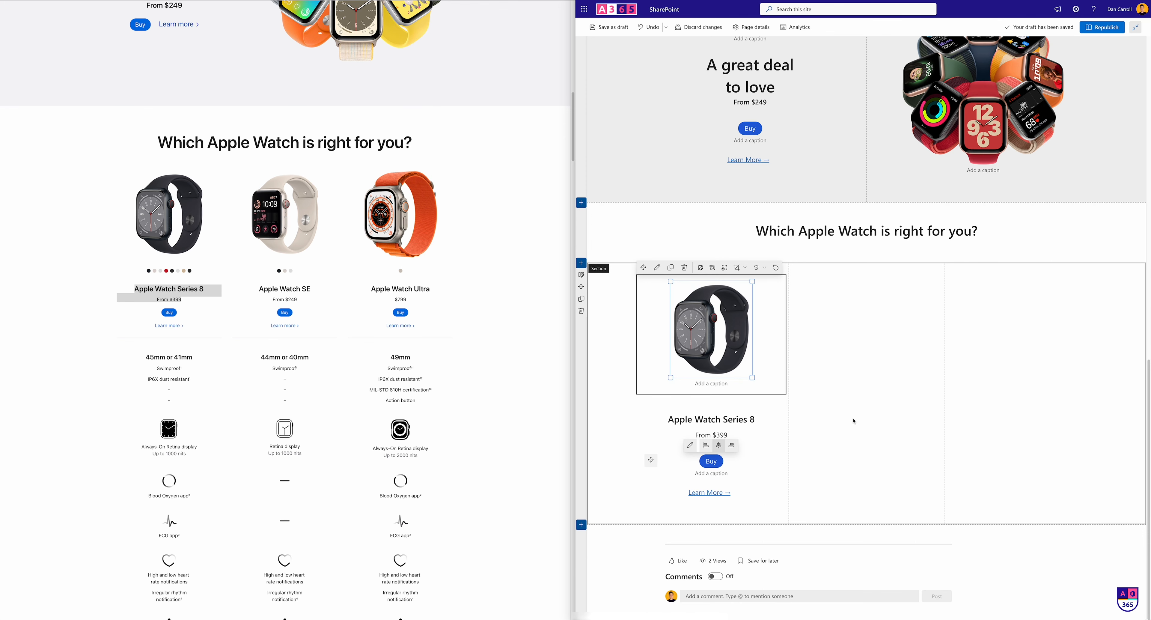
left_click(712, 267)
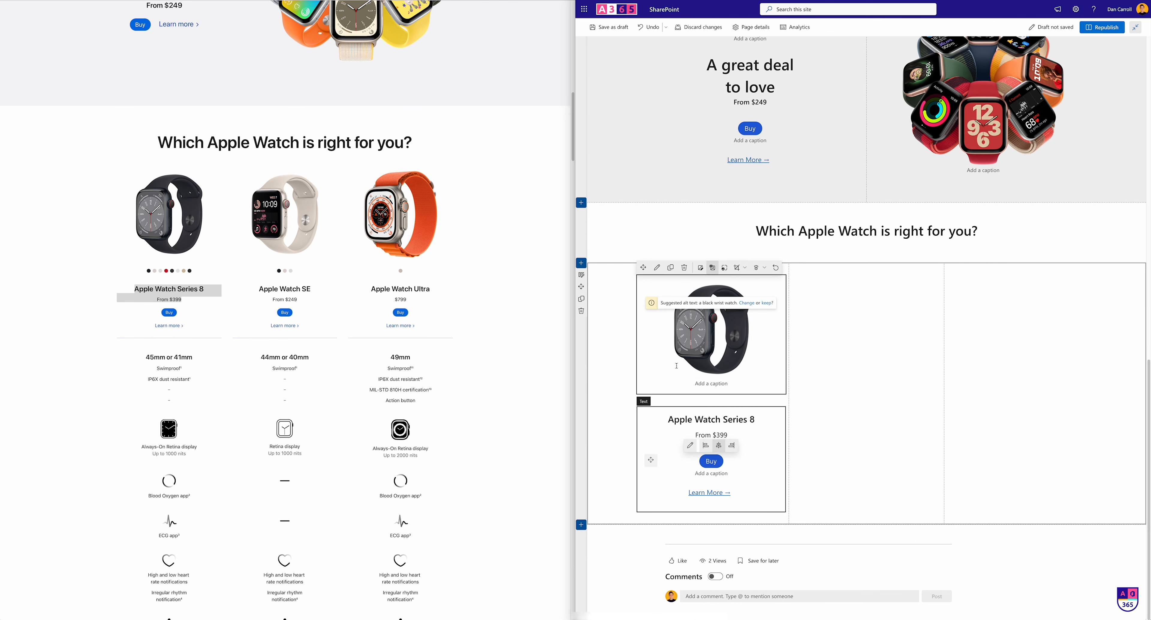
left_click(684, 268)
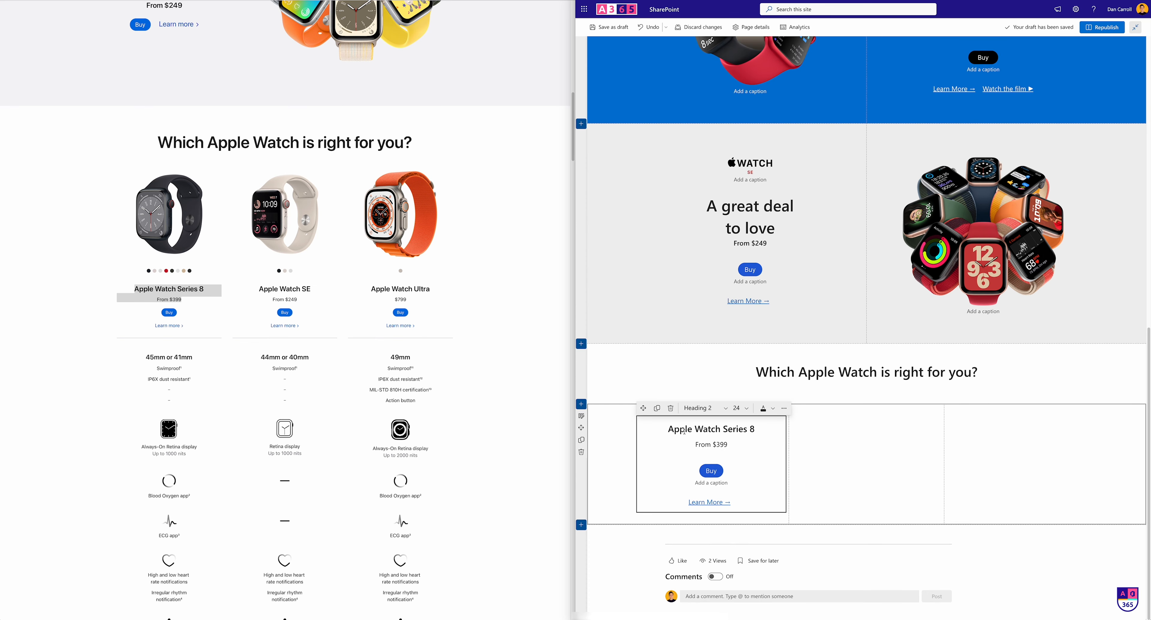
Add a blank line above the Apple Watch Series 8 heading, insert "8 Apple Watch Series 8.jpg" there inline, and shrink the image
key("Return")
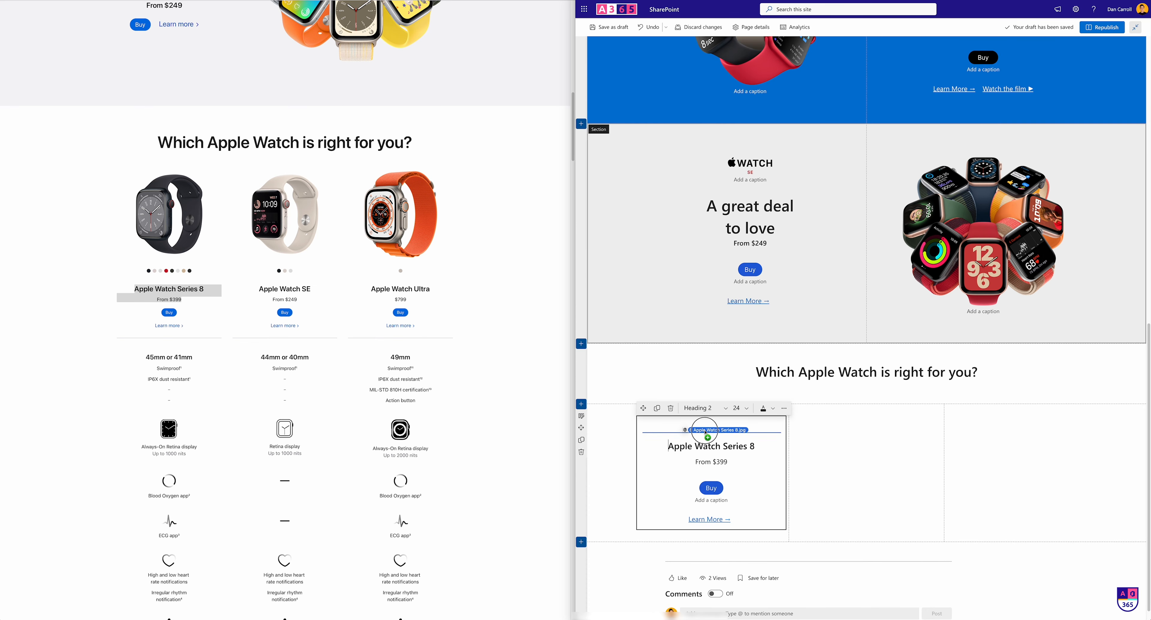
left_click_drag(706, 432, 705, 431)
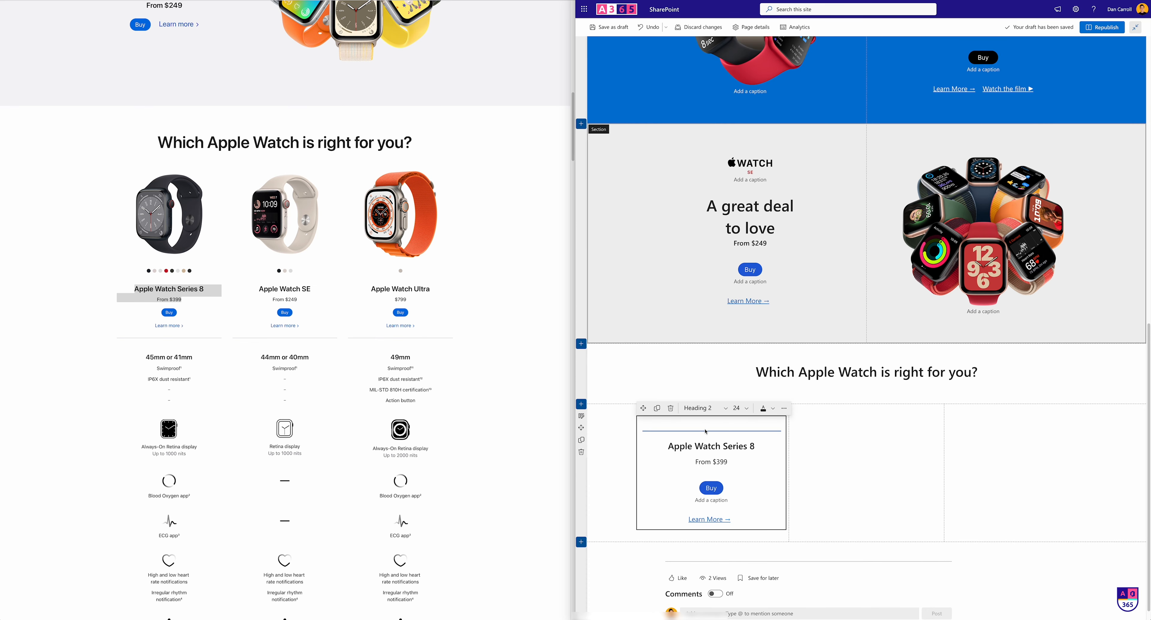
scroll(733, 396, "down", 3)
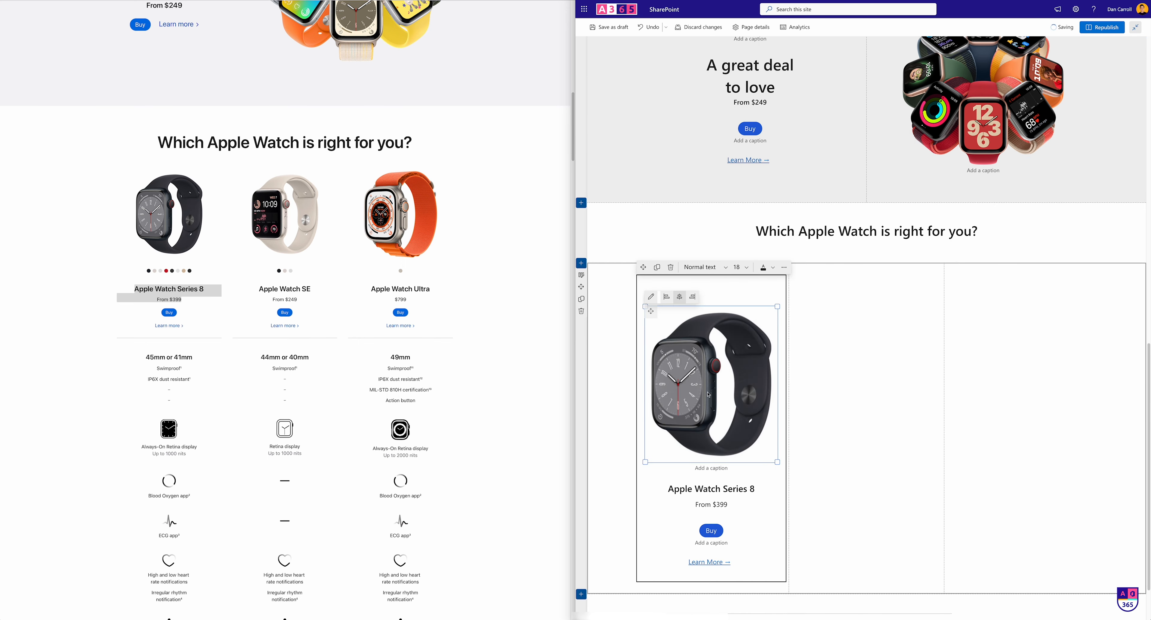
left_click_drag(776, 461, 753, 404)
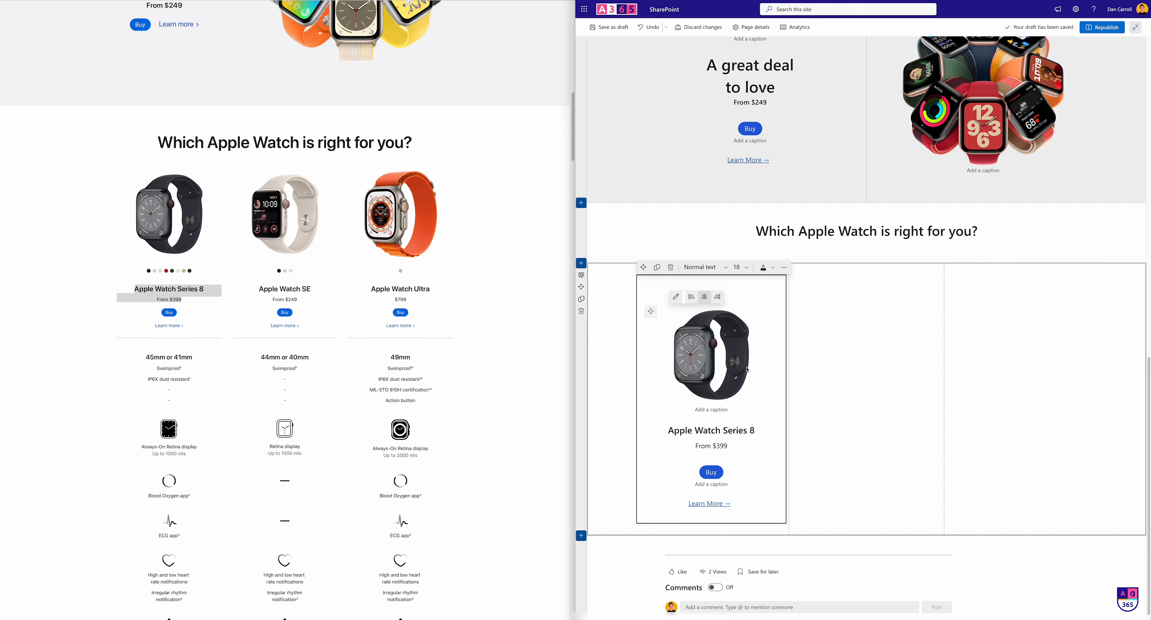
Add a Divider web part beneath the Apple Watch Series 8 text web part in the first column
scroll(756, 487, "down", 1)
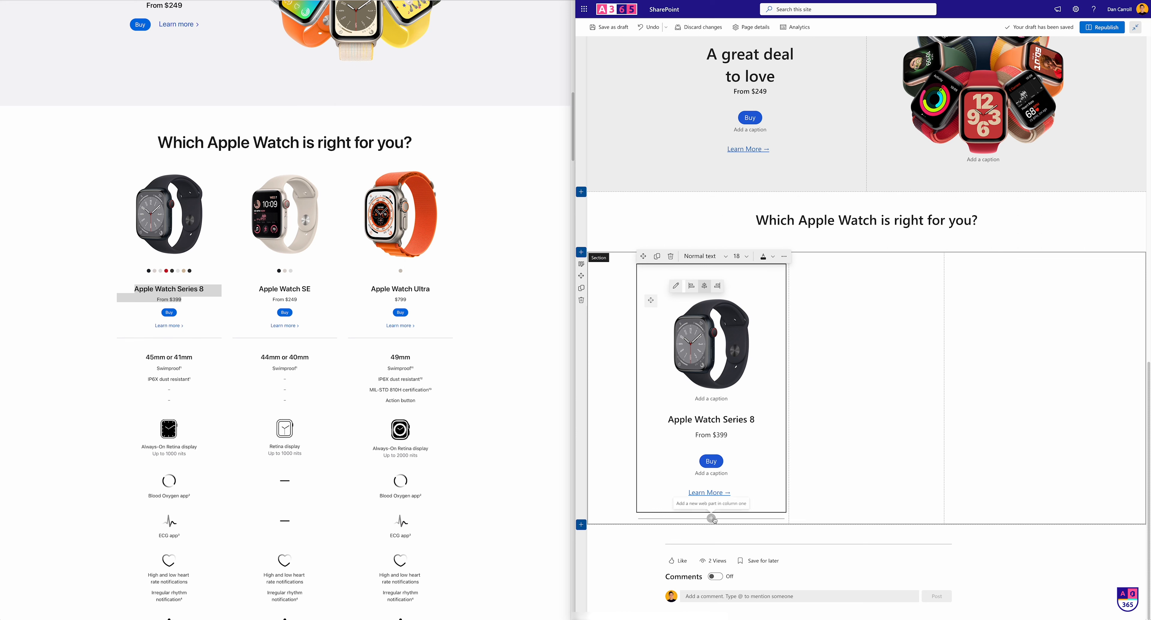
left_click(712, 519)
scroll(745, 437, "down", 6)
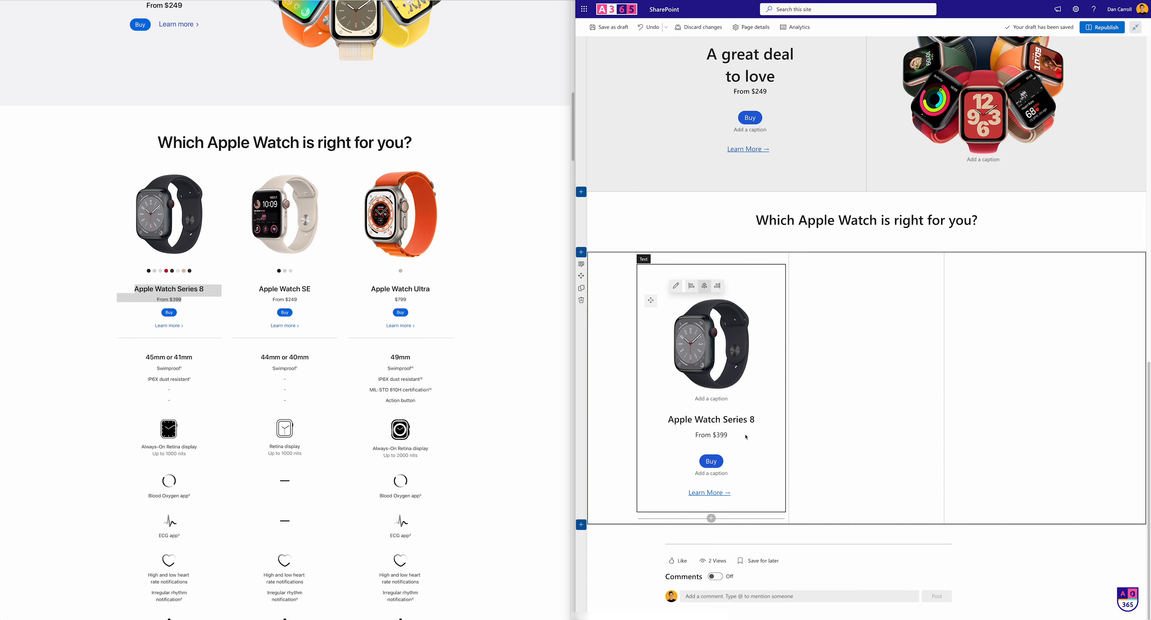
left_click(711, 518)
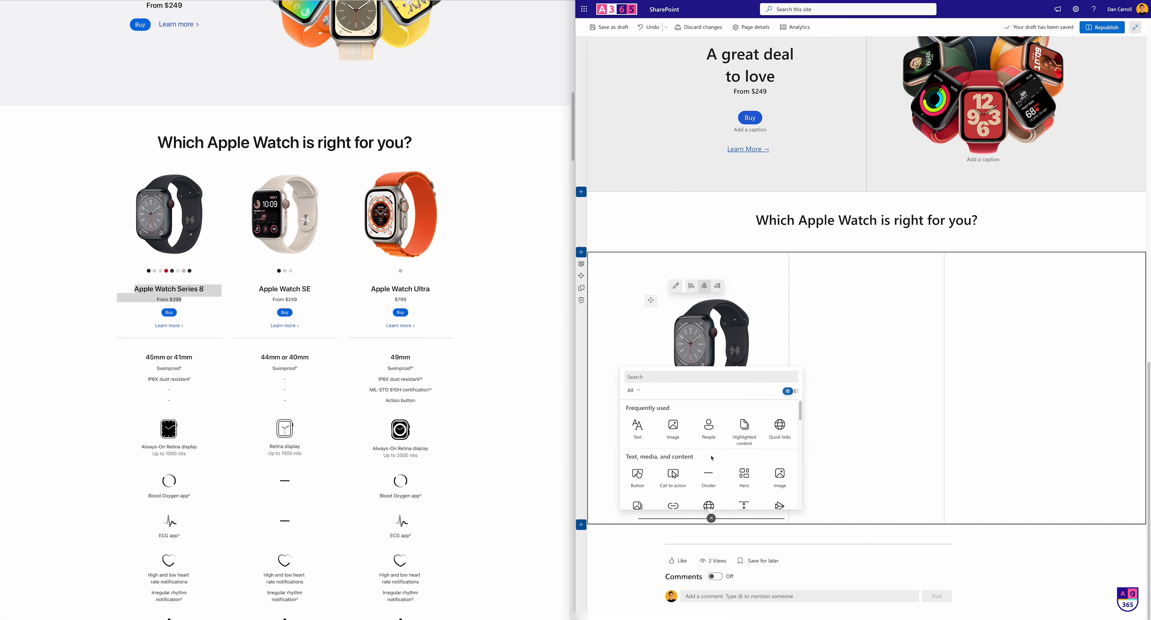
left_click(708, 476)
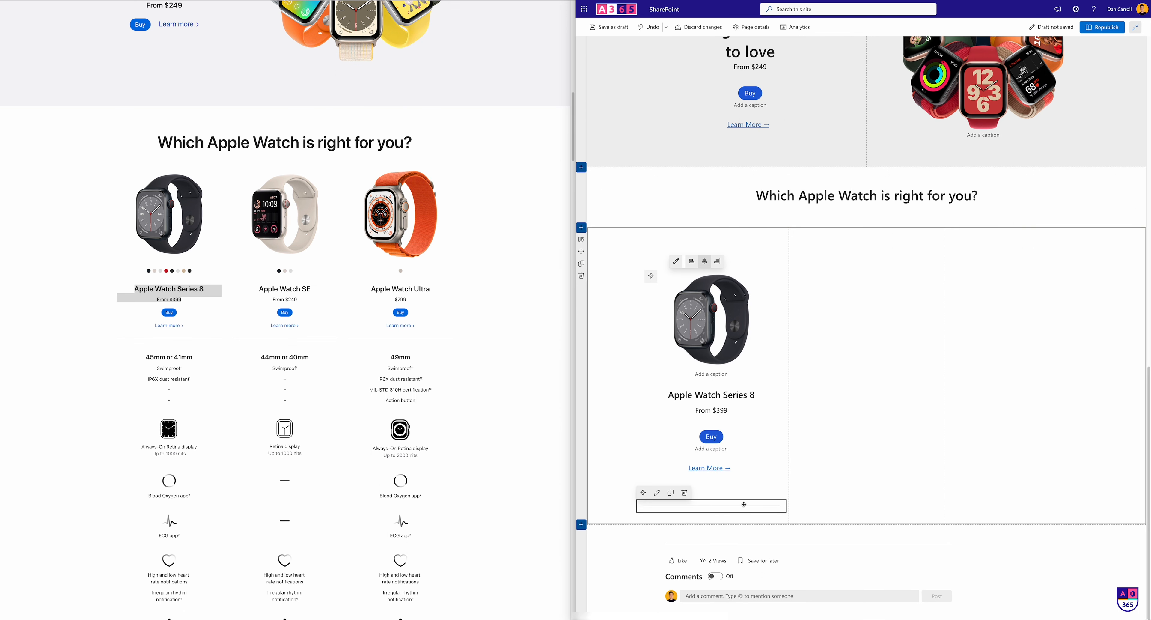
left_click(878, 376)
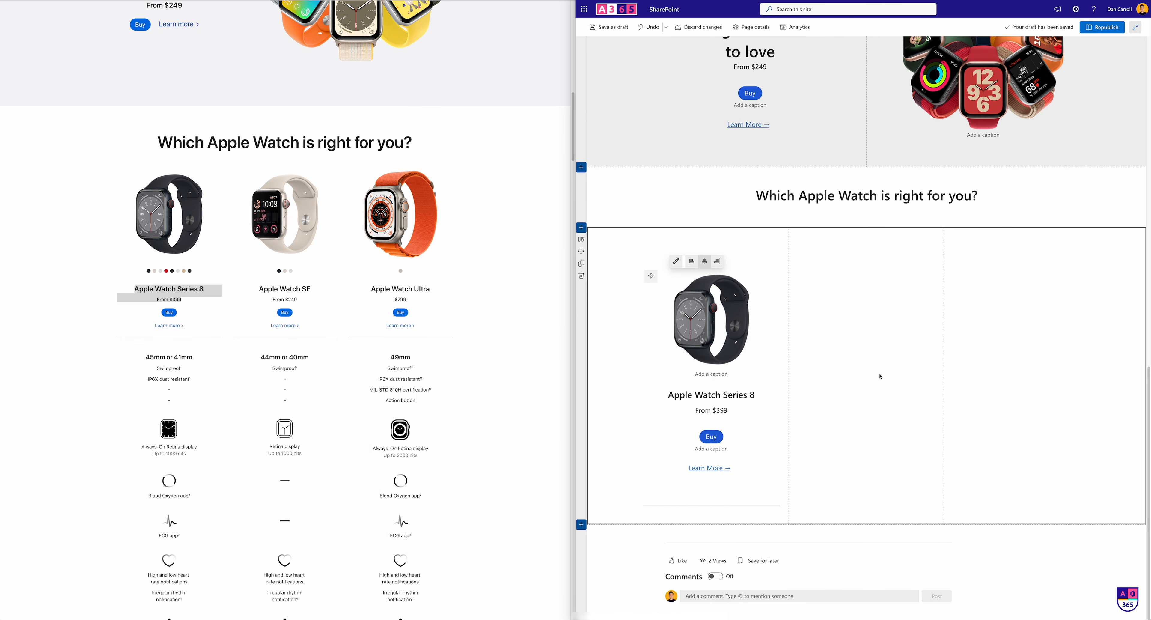
Duplicate the Apple Watch Series 8 text web part twice, moving one copy into the second column and the other into the third
left_click(758, 350)
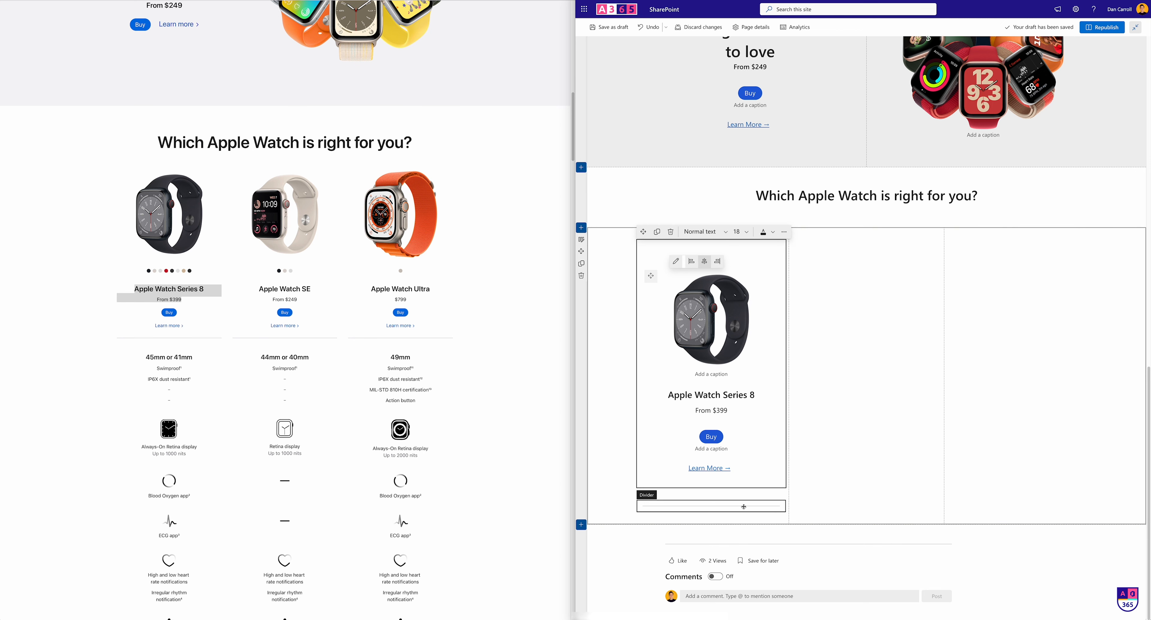
left_click(657, 231)
left_click(656, 321)
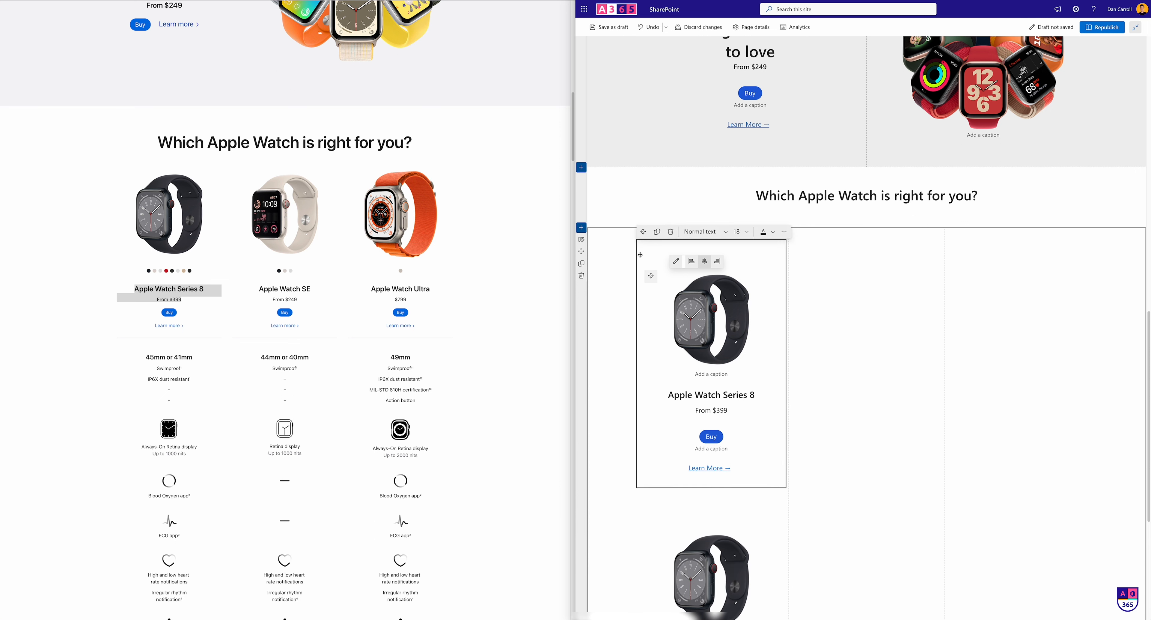
left_click_drag(644, 231, 821, 285)
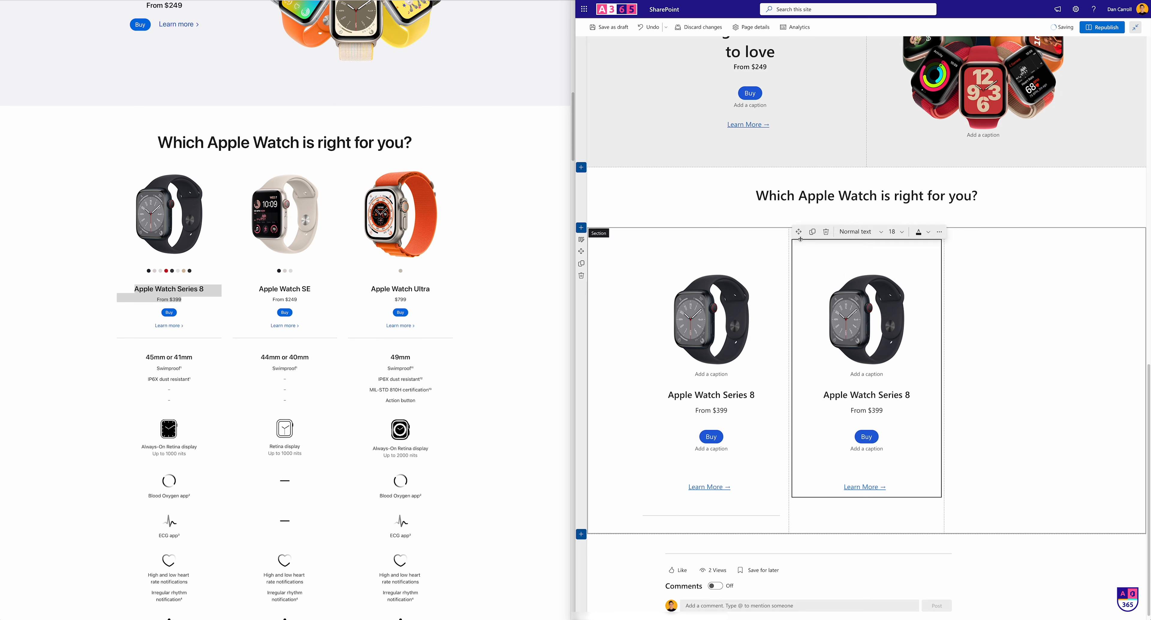
left_click(811, 233)
left_click(808, 265)
left_click_drag(799, 231, 1011, 286)
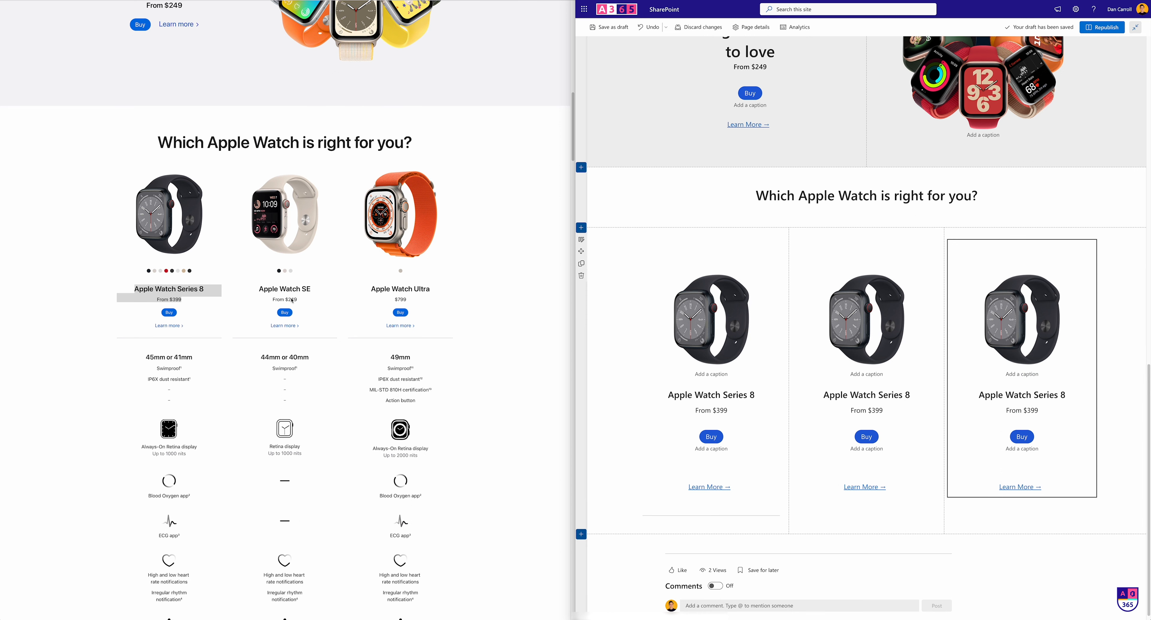
Change the second column's heading to "Apple Watch SE" and its price to "From $249"
left_click(888, 395)
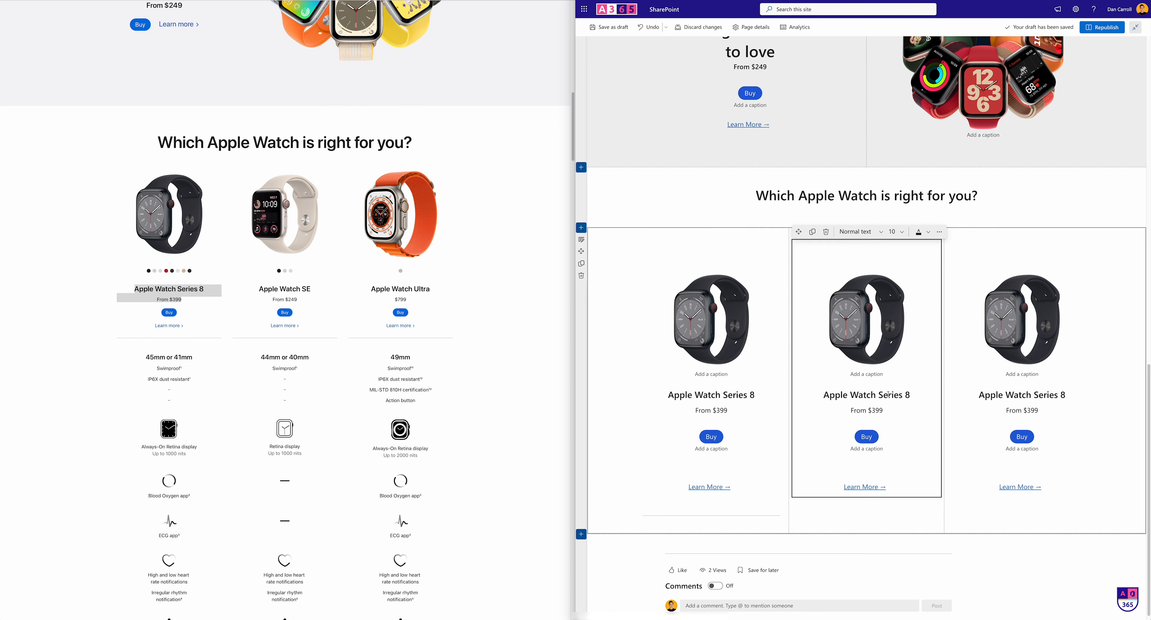
left_click_drag(877, 395, 910, 394)
type("SE")
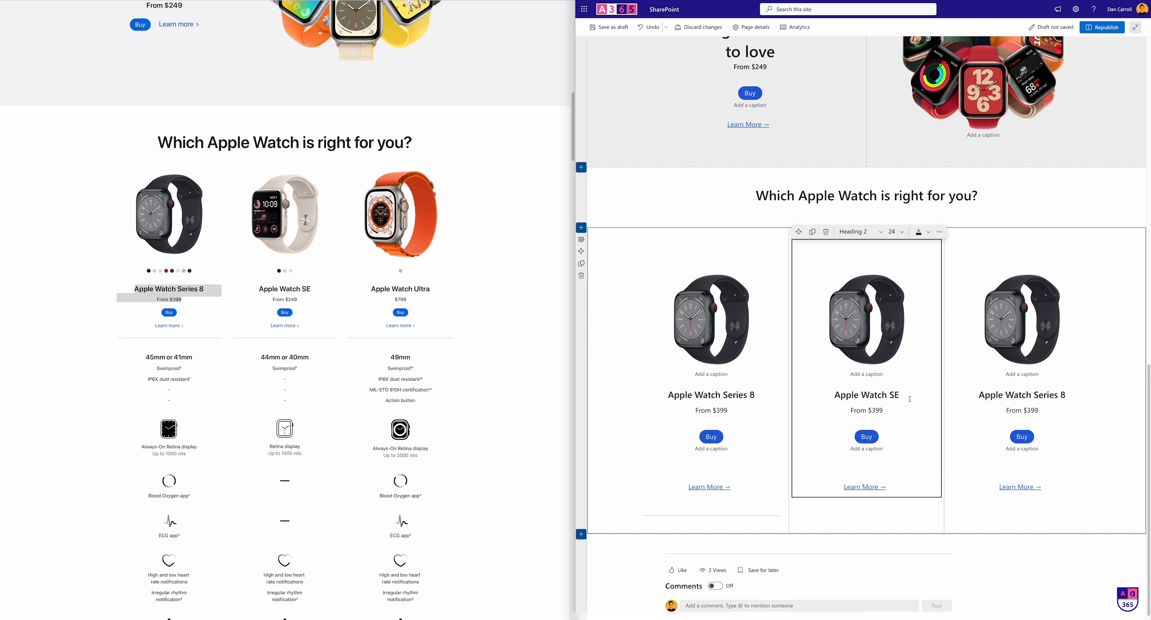
left_click(879, 410)
key("BackSpace")
key("BackSpace")
type("24")
Change the third column's heading to "Apple Watch Ultra" and its price to "From $799"
left_click(1036, 397)
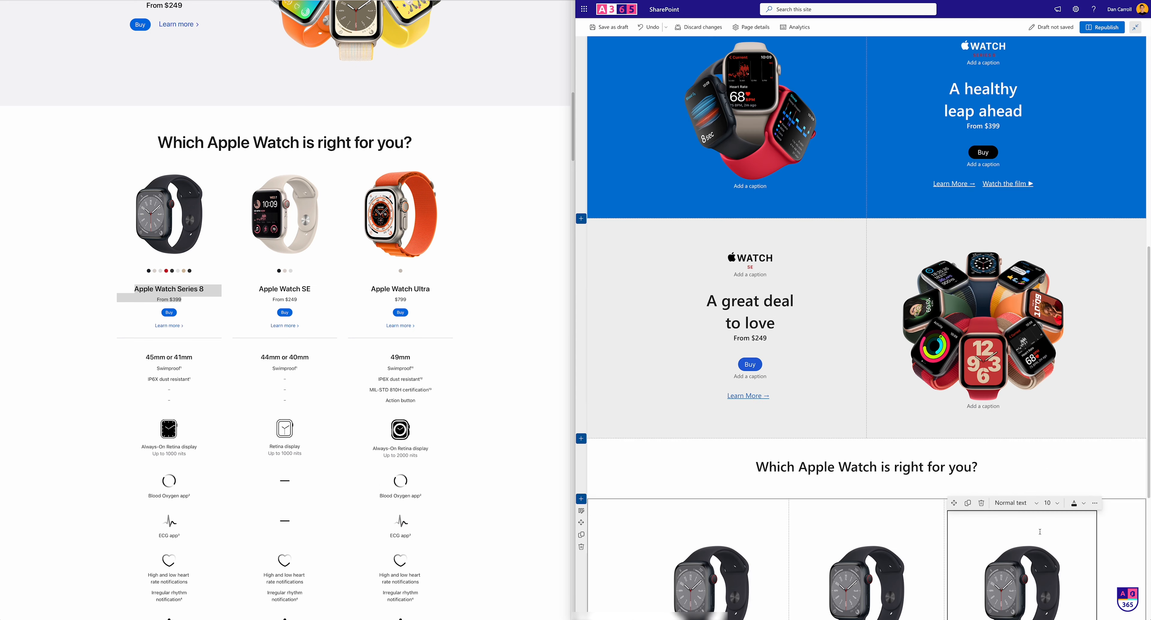
key("alt+shift+Right")
key("alt+shift+Right")
type("Ultra")
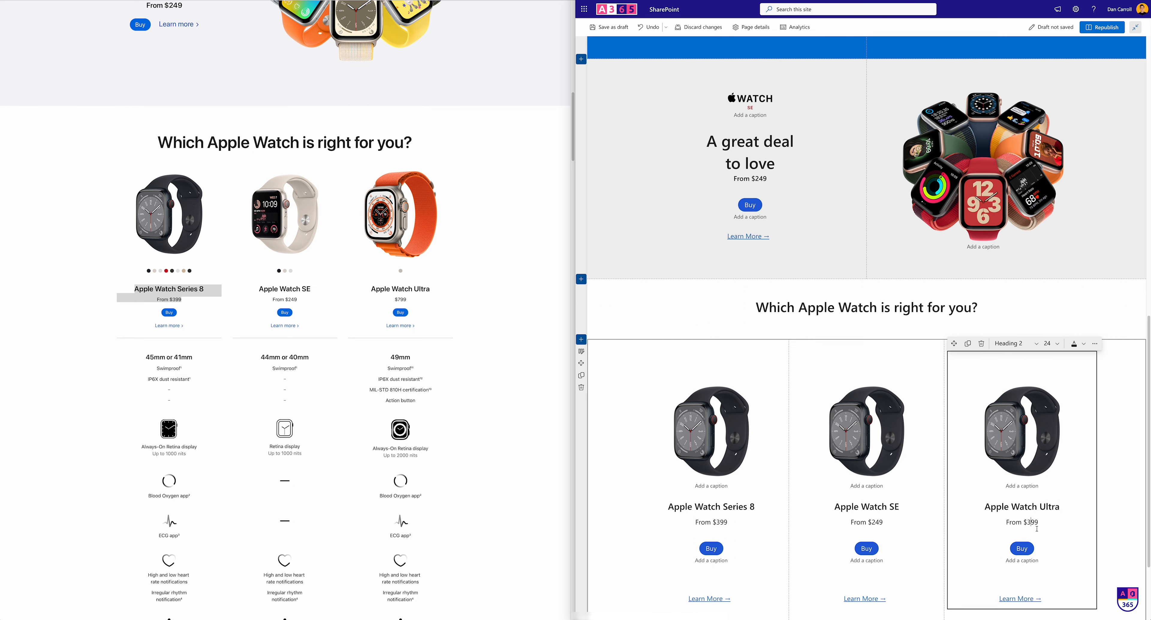
Replace the second column's watch image with an uploaded Apple Watch SE picture and shrink it to match the neighbouring images
left_click(864, 432)
scroll(873, 507, "down", 8)
left_click(861, 340)
left_click(831, 285)
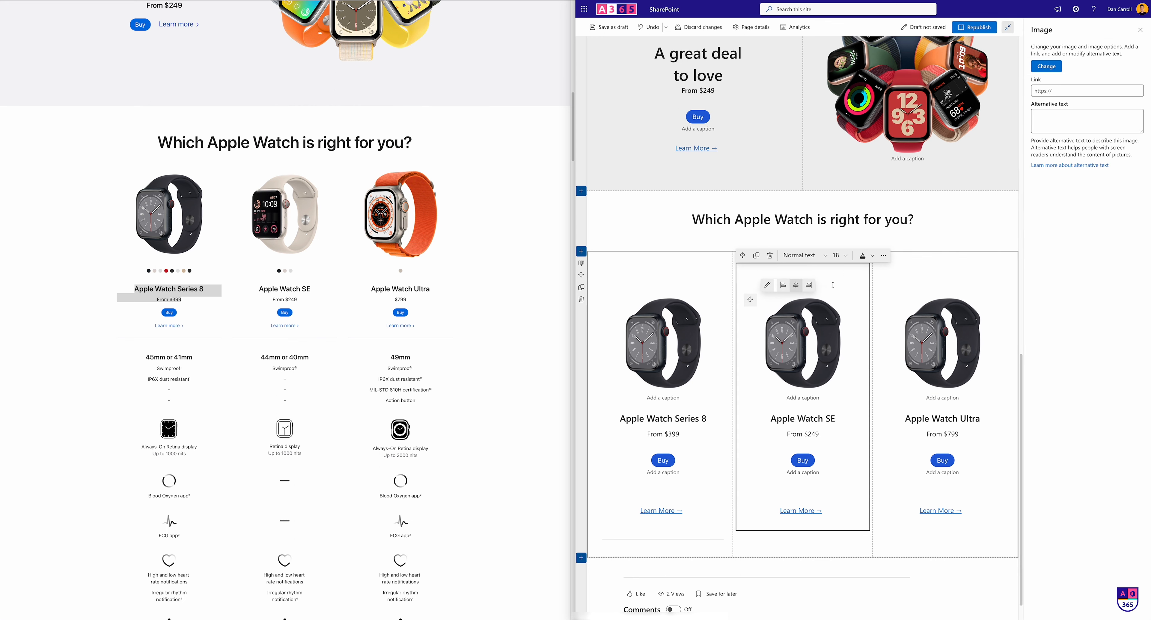
left_click(1055, 66)
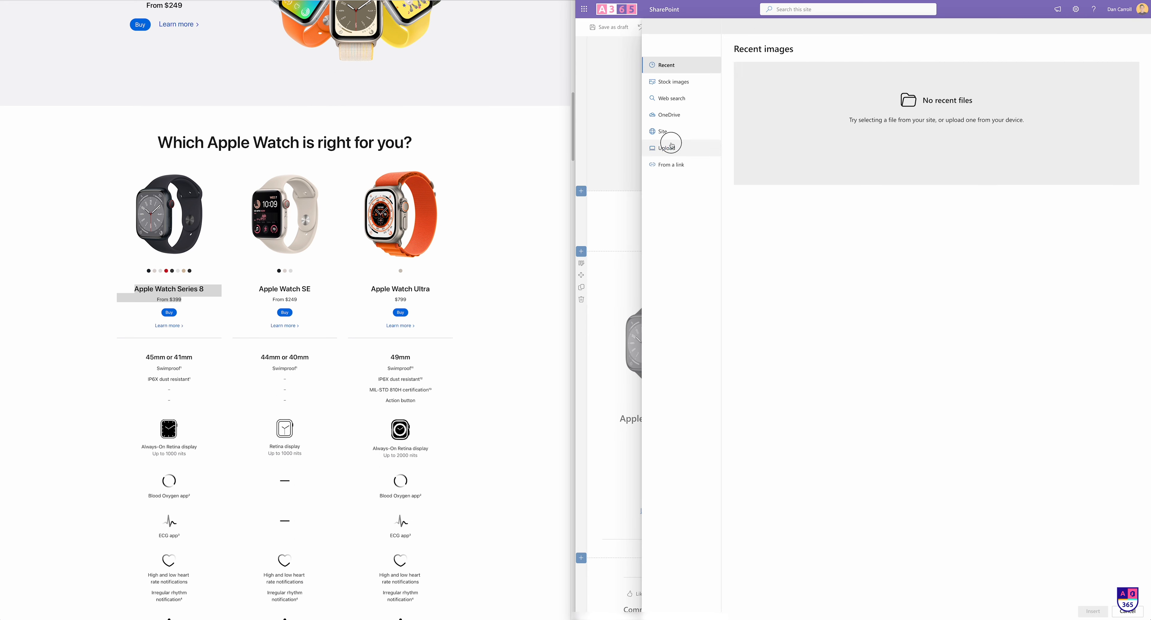
left_click(664, 148)
left_click(980, 363)
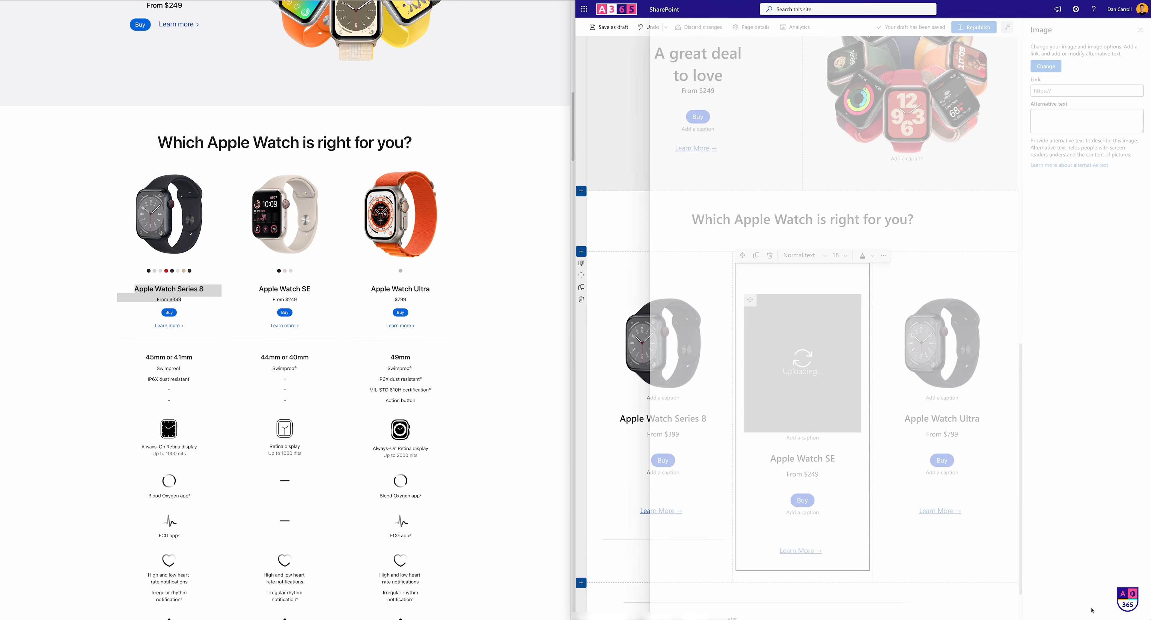
left_click_drag(860, 433, 845, 393)
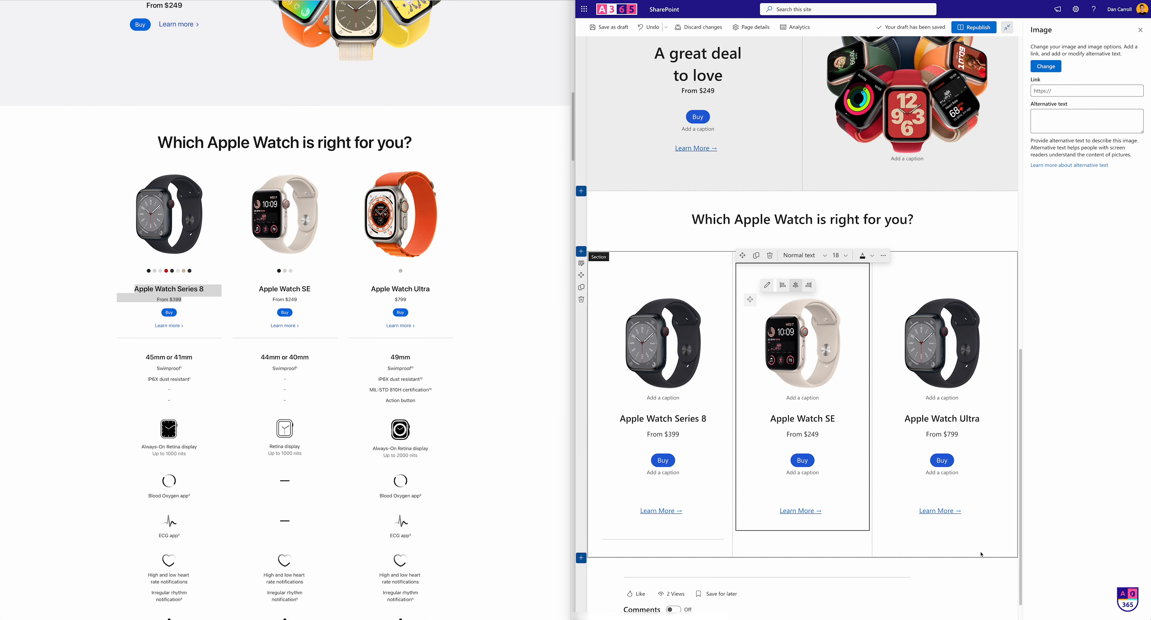
Replace the third column's watch image with the uploaded 10 Apple Watch Ultra.jpg and shrink it to match the neighbouring images
left_click(922, 316)
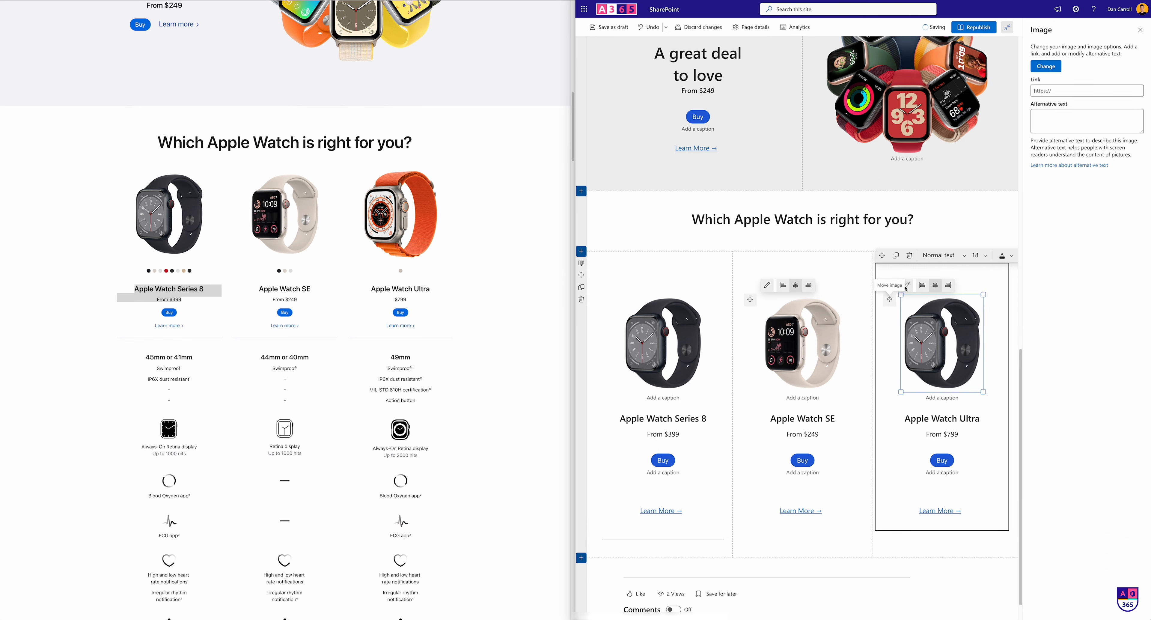
left_click(906, 286)
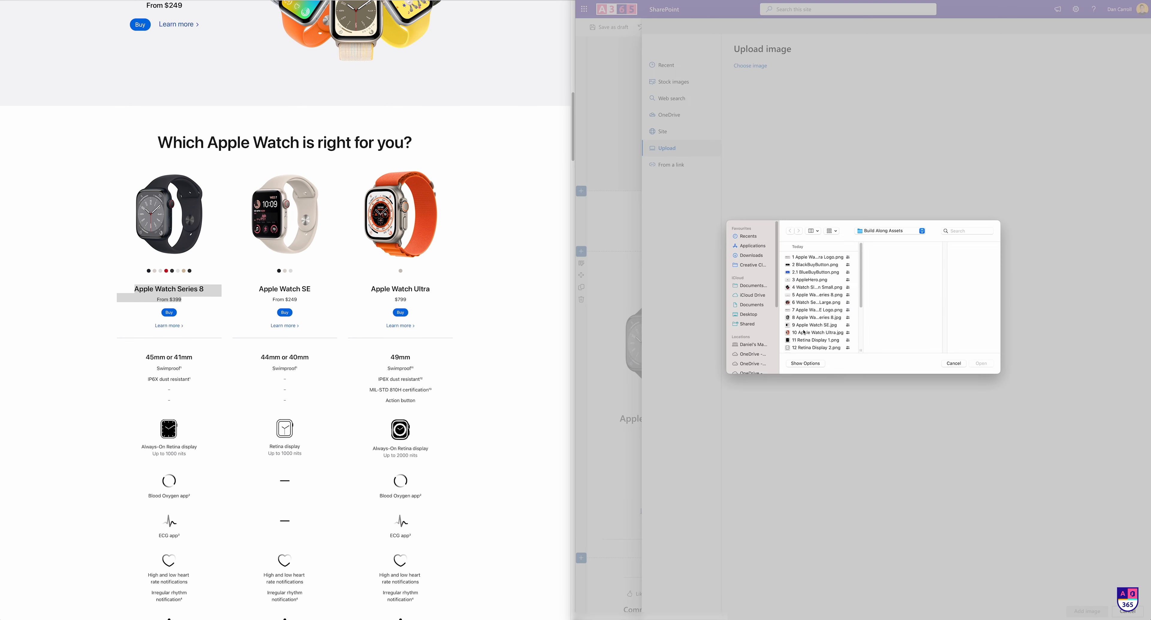
left_click(803, 332)
left_click(979, 363)
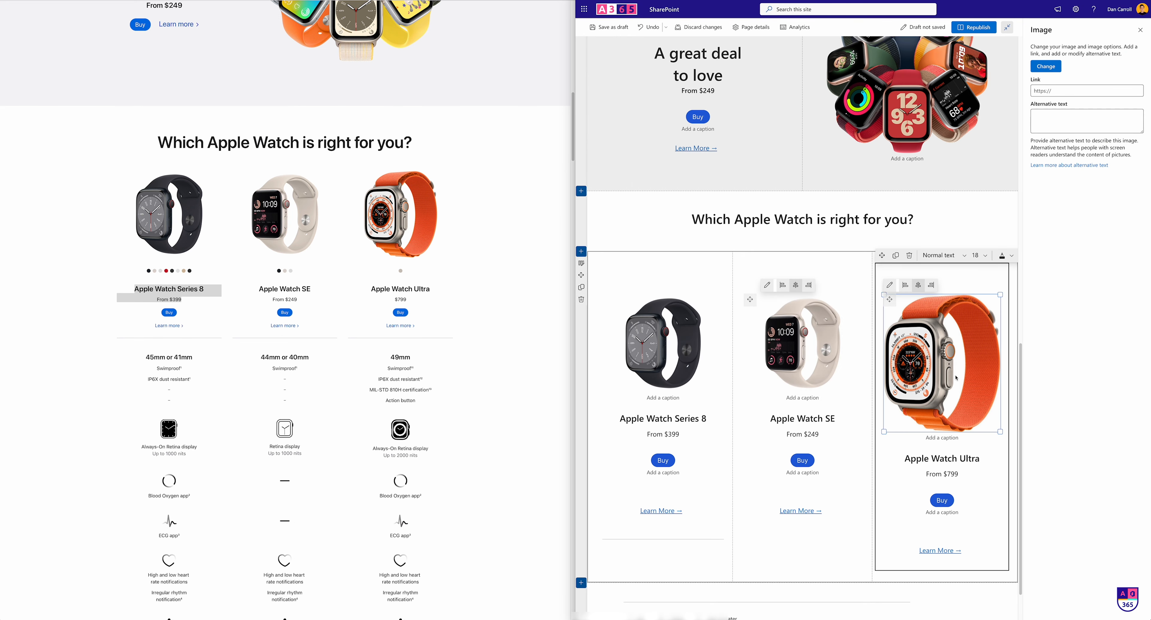
scroll(719, 574, "down", 1)
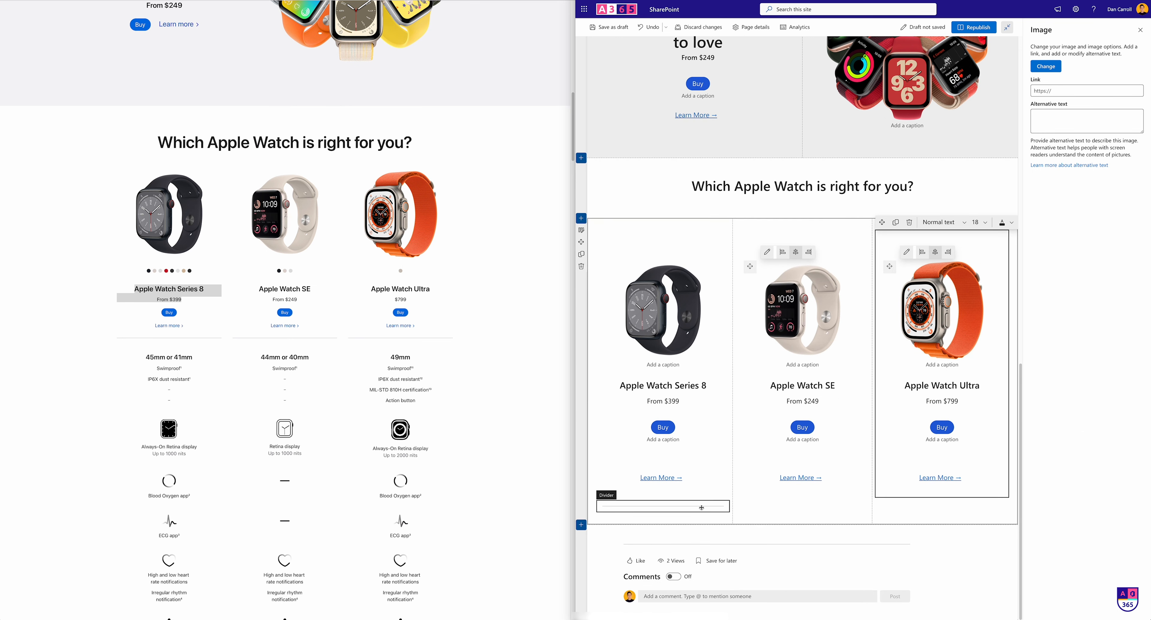
Add a Divider web part below the text in the second and third columns
left_click(803, 504)
left_click(802, 503)
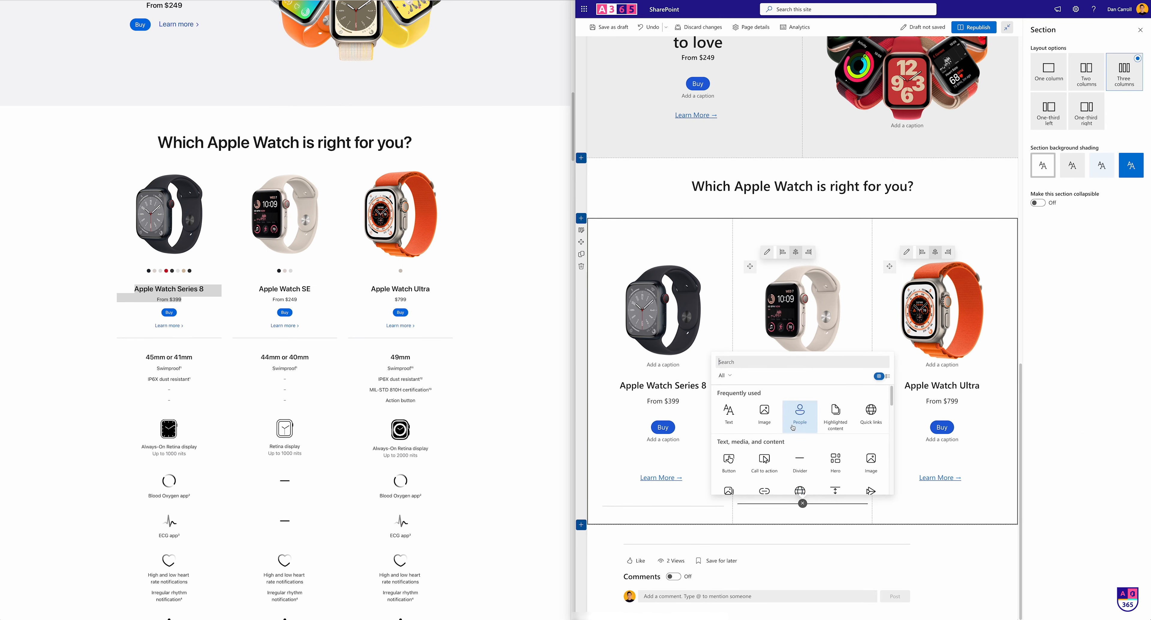
left_click(799, 461)
left_click(942, 503)
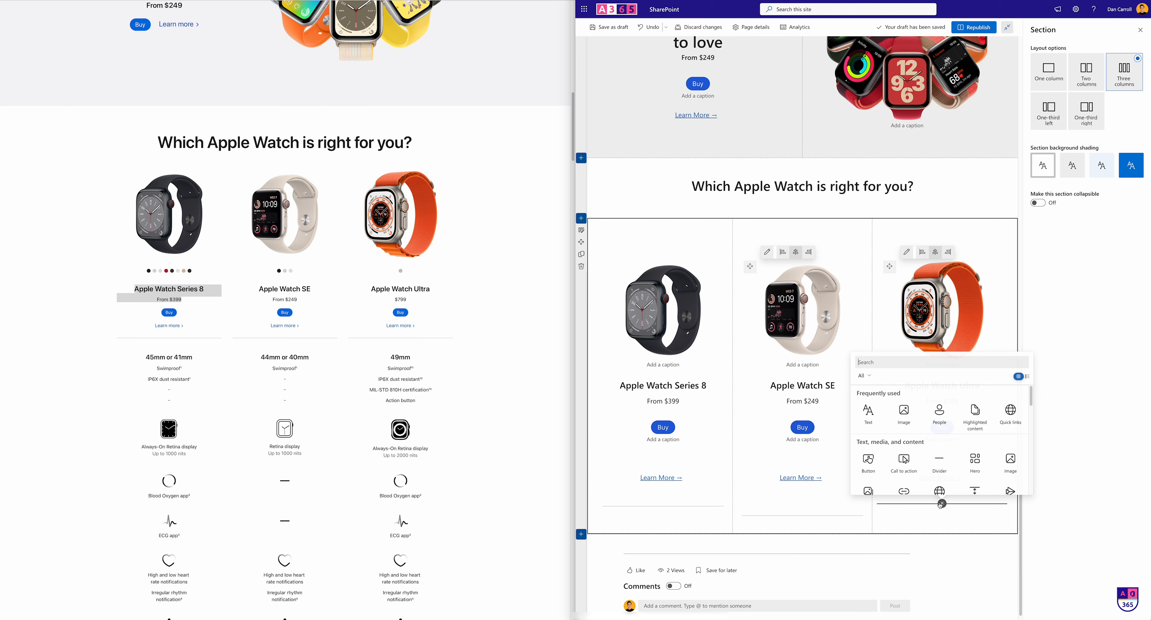
left_click(940, 465)
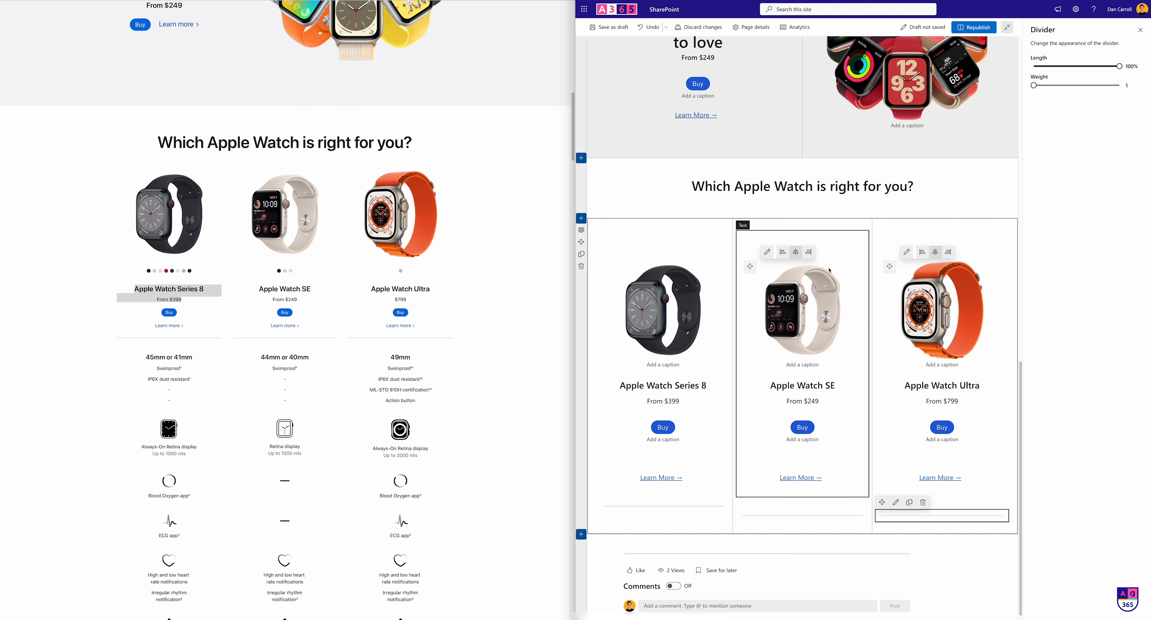
Remove the blank line between the Buy button and the Learn More link in all three columns
left_click(795, 323)
left_click(796, 318)
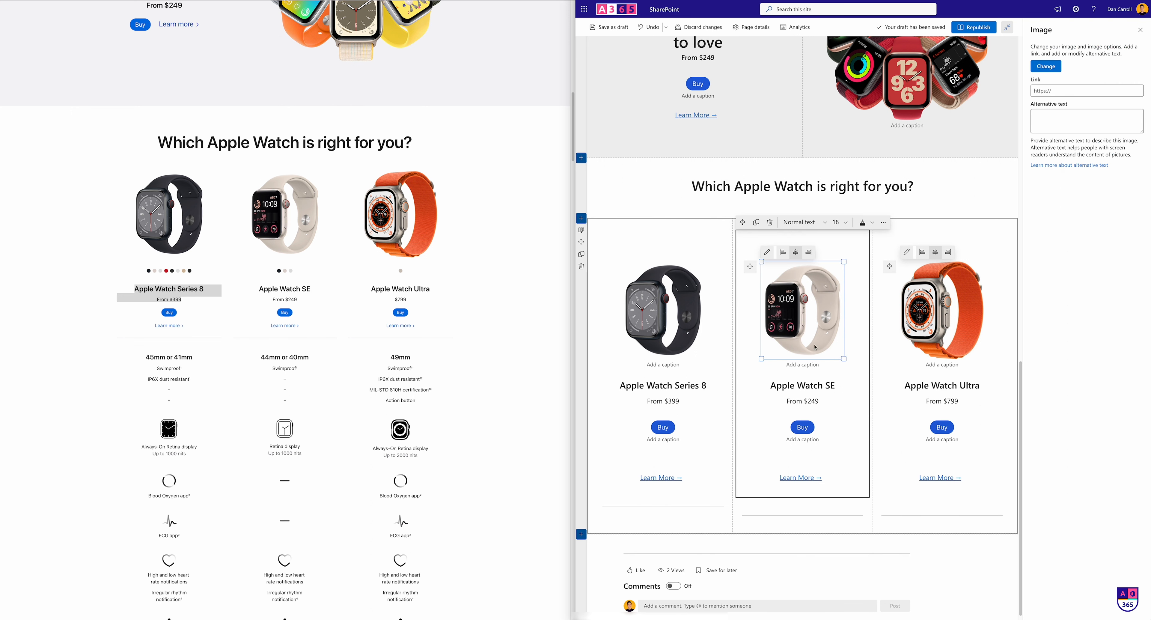
left_click(662, 459)
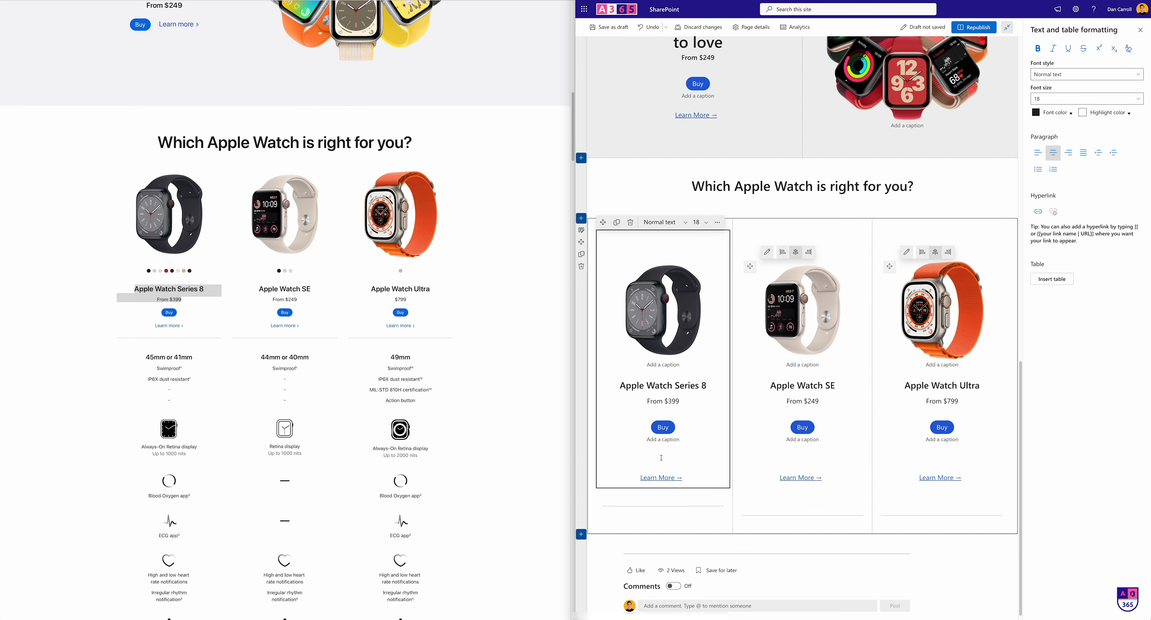
left_click(799, 460)
scroll(785, 578, "up", 5)
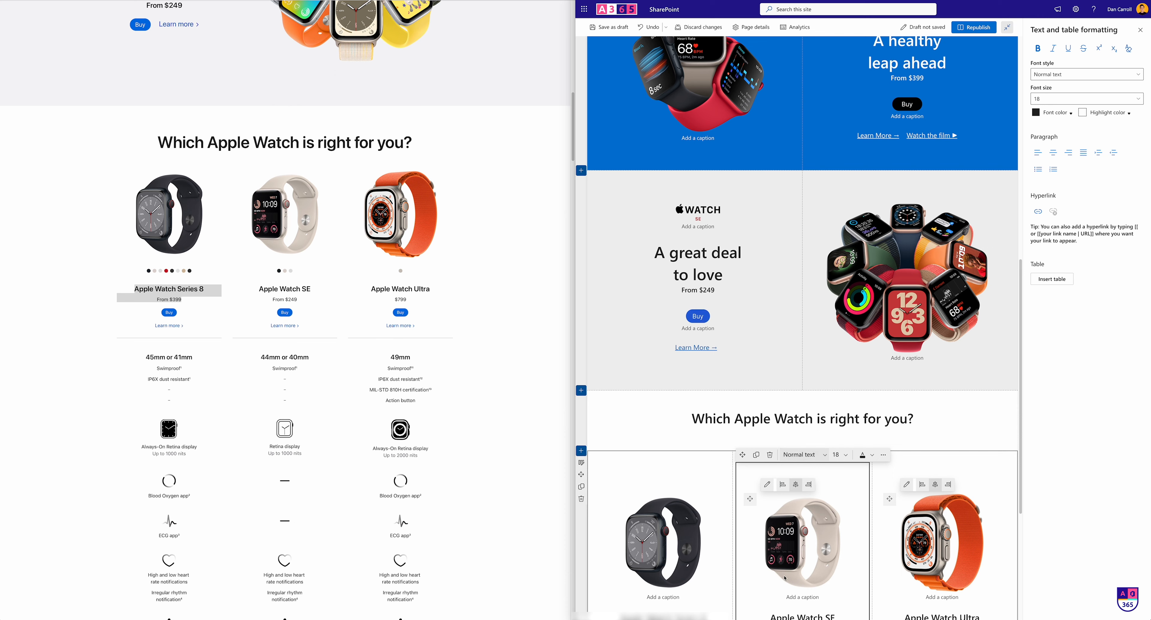
scroll(785, 578, "down", 3)
left_click(803, 543)
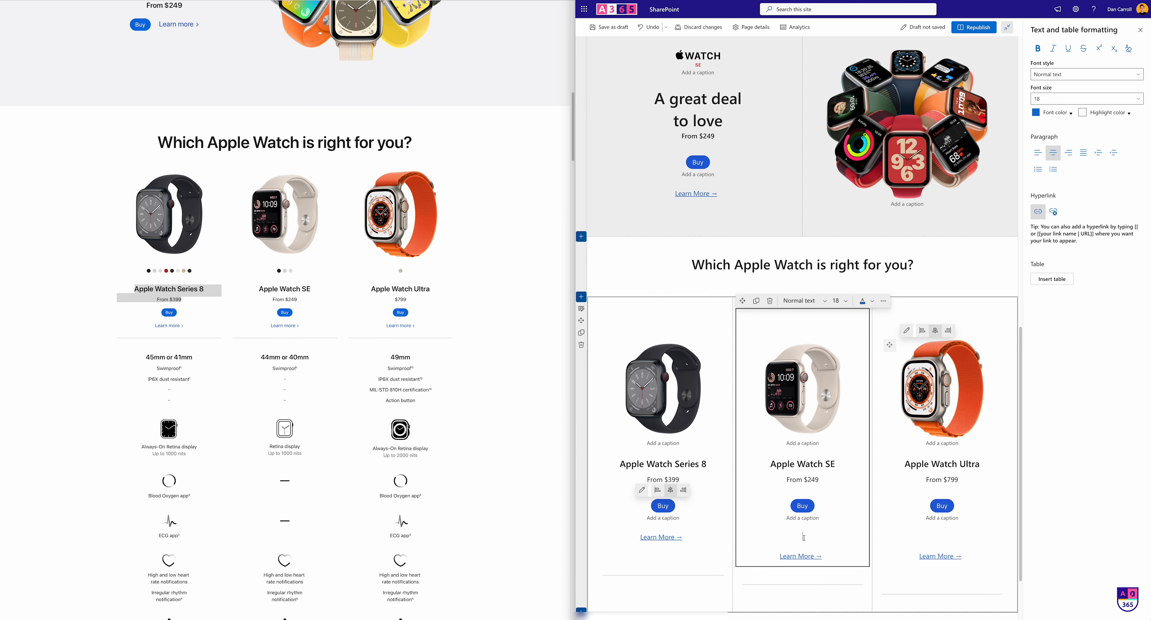
key("BackSpace")
left_click(961, 533)
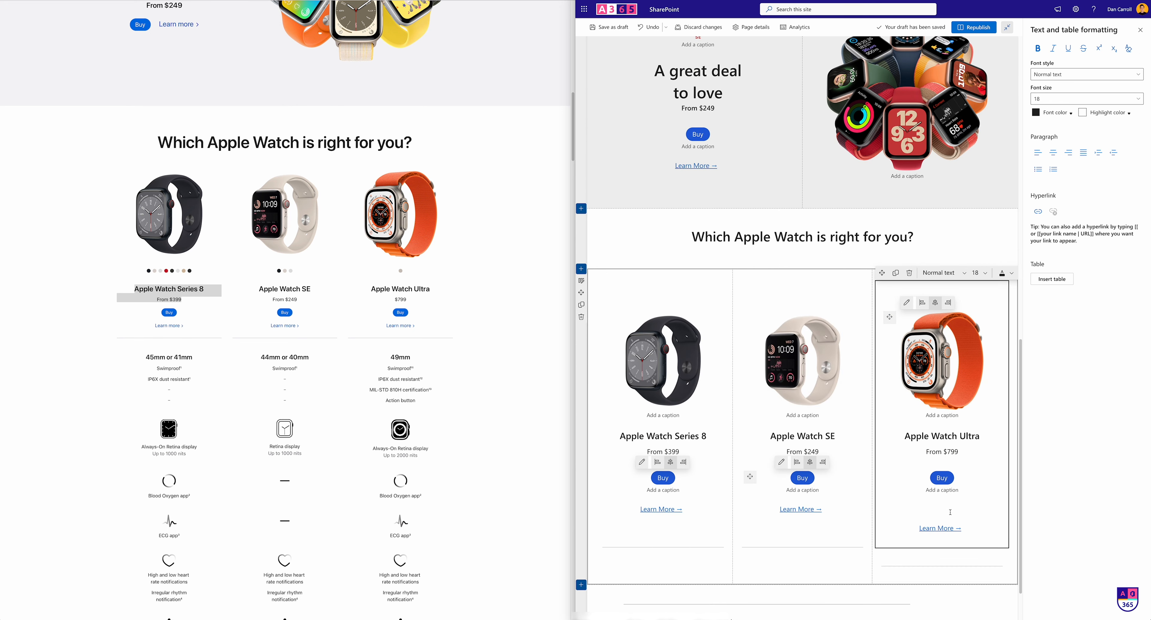
key("BackSpace")
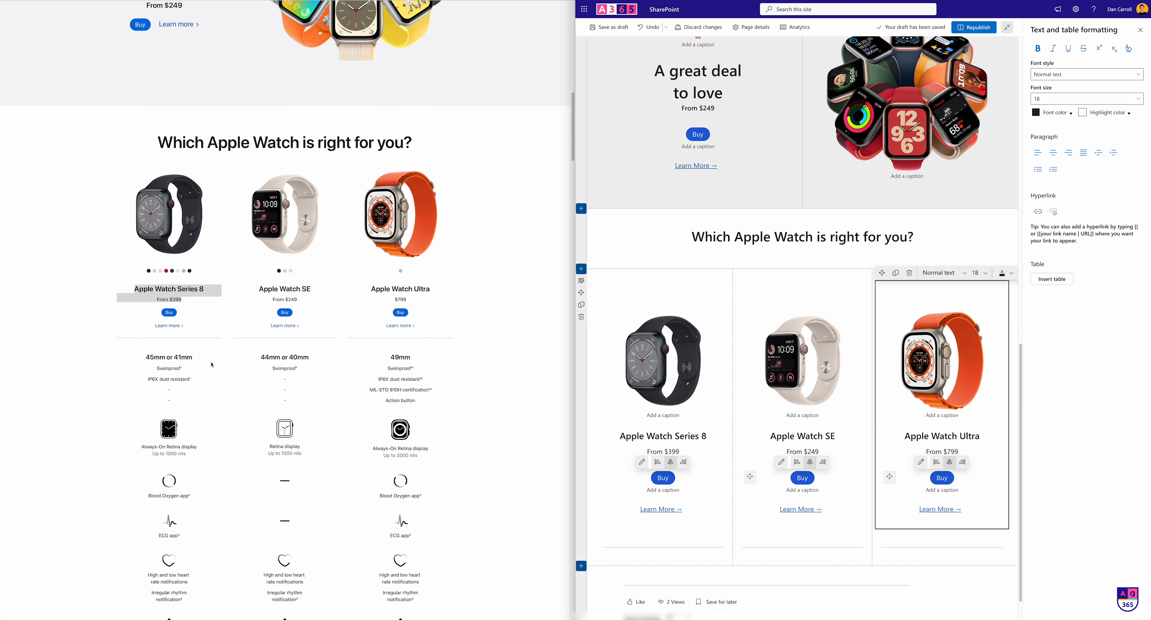
Add a Text web part below the divider in the first column
scroll(202, 311, "down", 2)
scroll(169, 319, "down", 4)
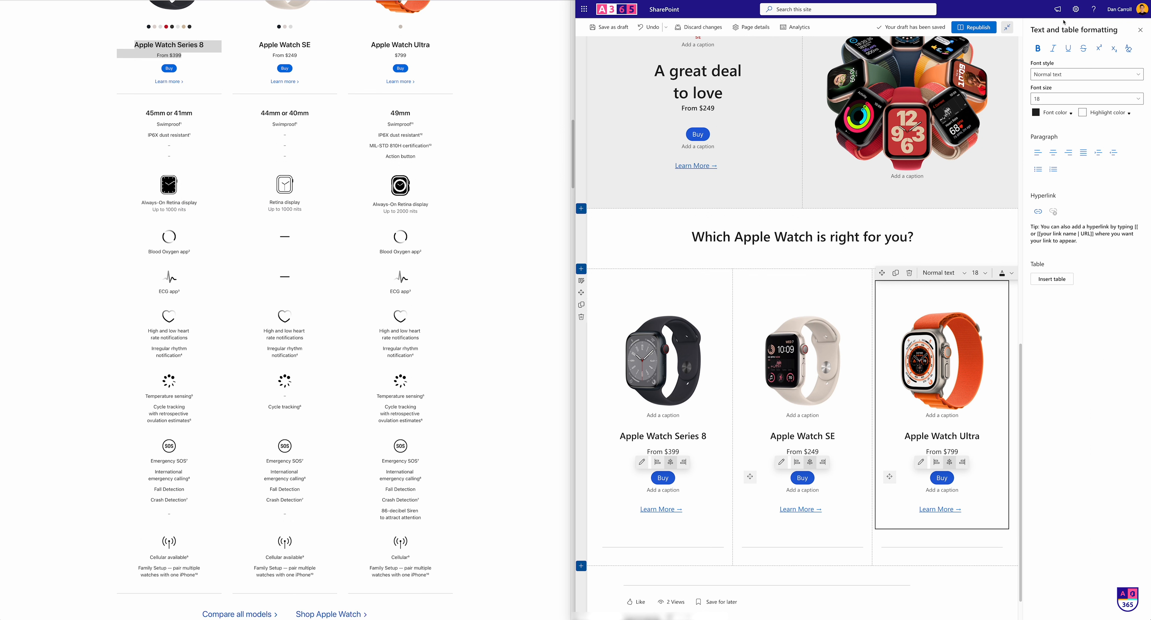
scroll(690, 315, "down", 1)
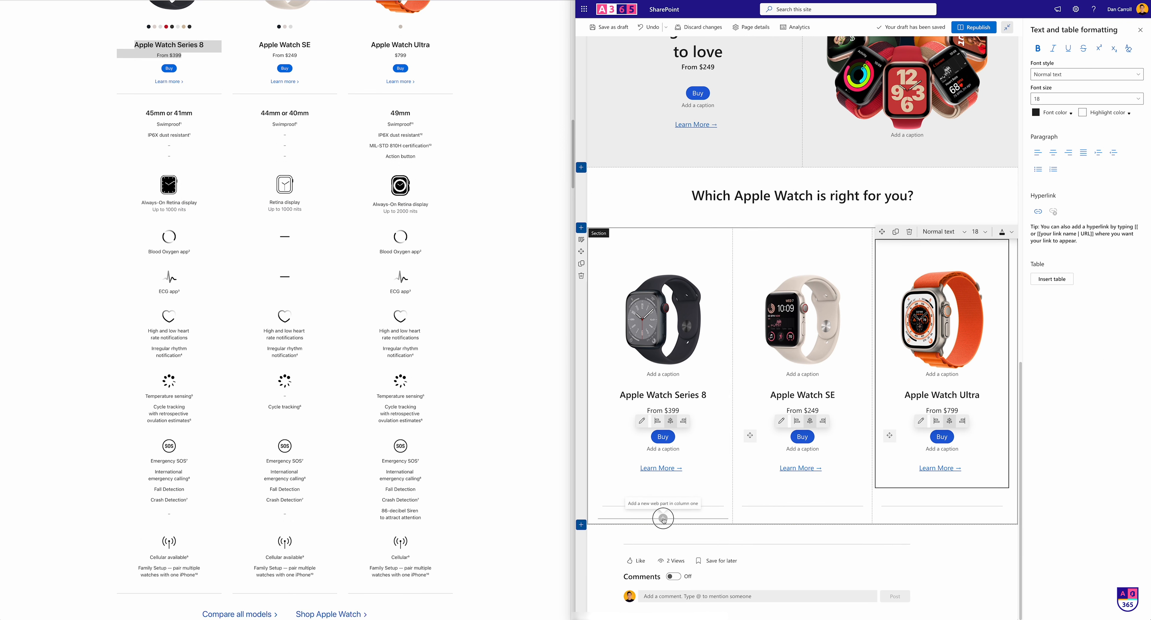
left_click(664, 520)
left_click(664, 518)
left_click(595, 436)
scroll(614, 424, "down", 1)
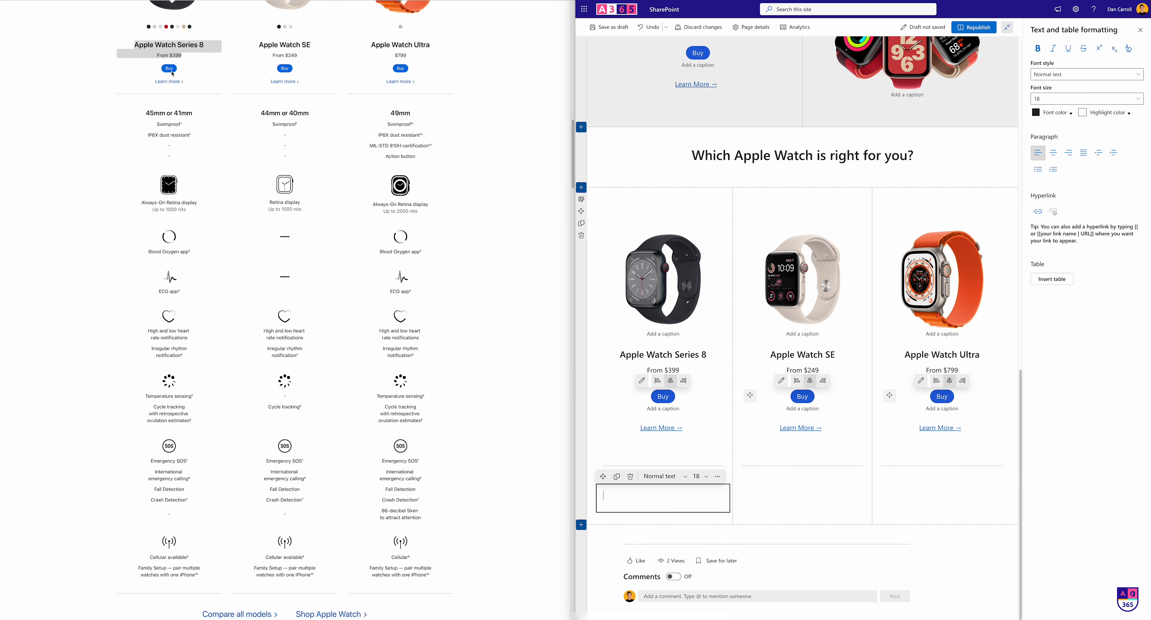
Copy the Series 8 specs from "45mm or 41mm" through the dashes on Apple's page and paste them into the new text web part
left_click(160, 122)
left_click_drag(147, 114, 169, 156)
key("ctrl+c")
left_click(661, 497)
key("ctrl+v")
Set the "Swimproof" and "IP6X dust resistant" lines to font size 14 and a light gray font color
left_click_drag(665, 534, 603, 513)
left_click(699, 476)
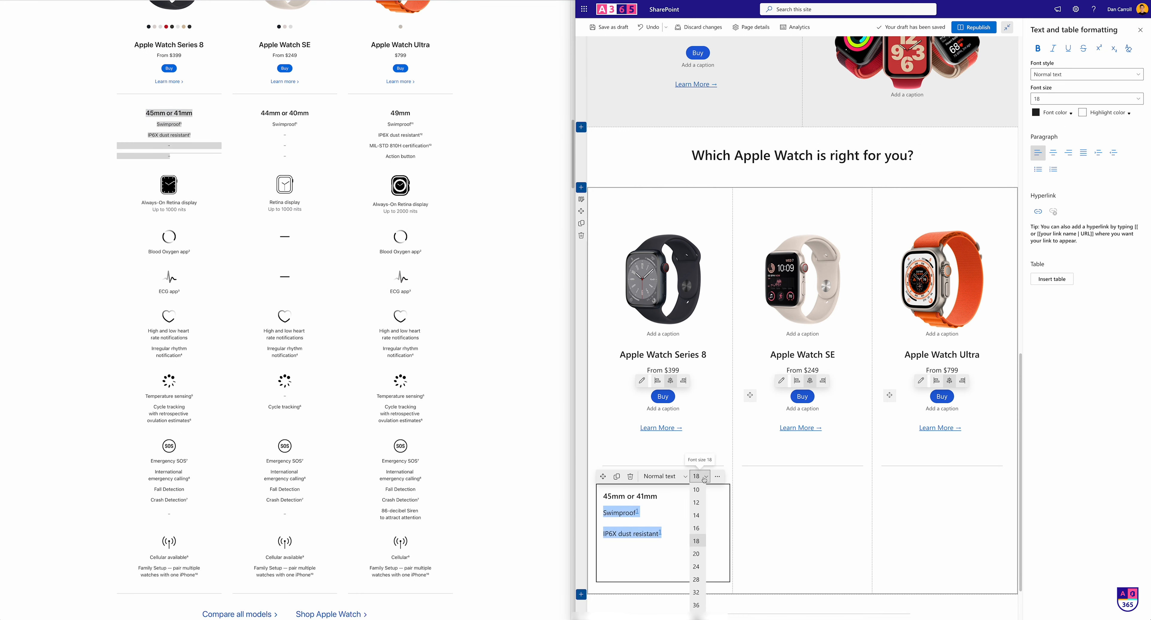
left_click(696, 516)
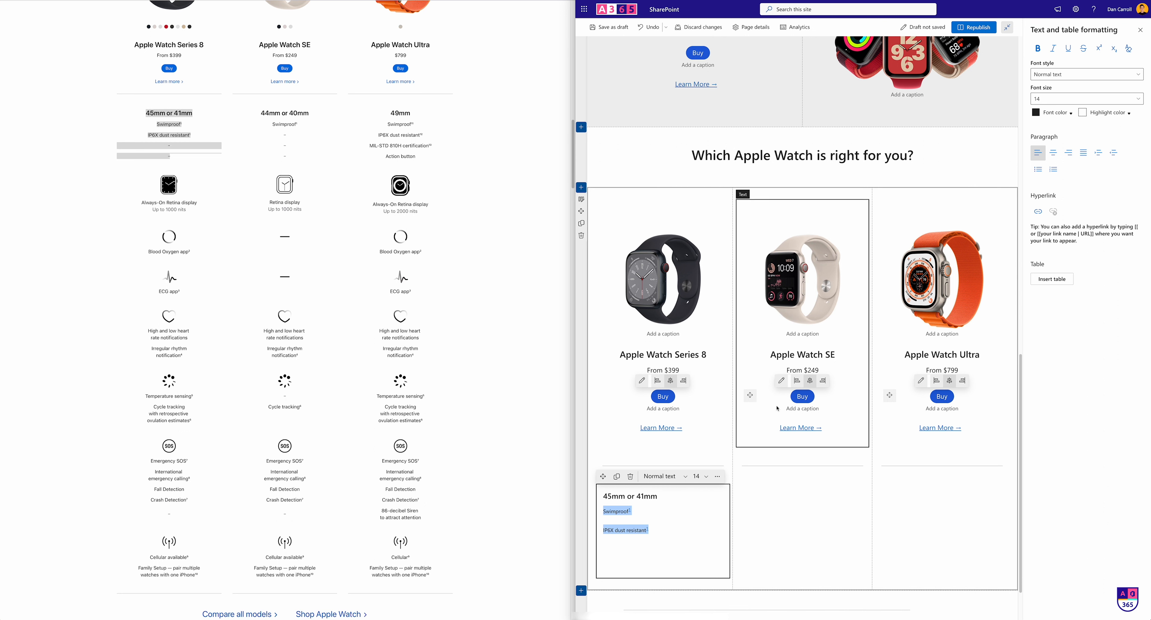
left_click(1055, 113)
left_click(1044, 158)
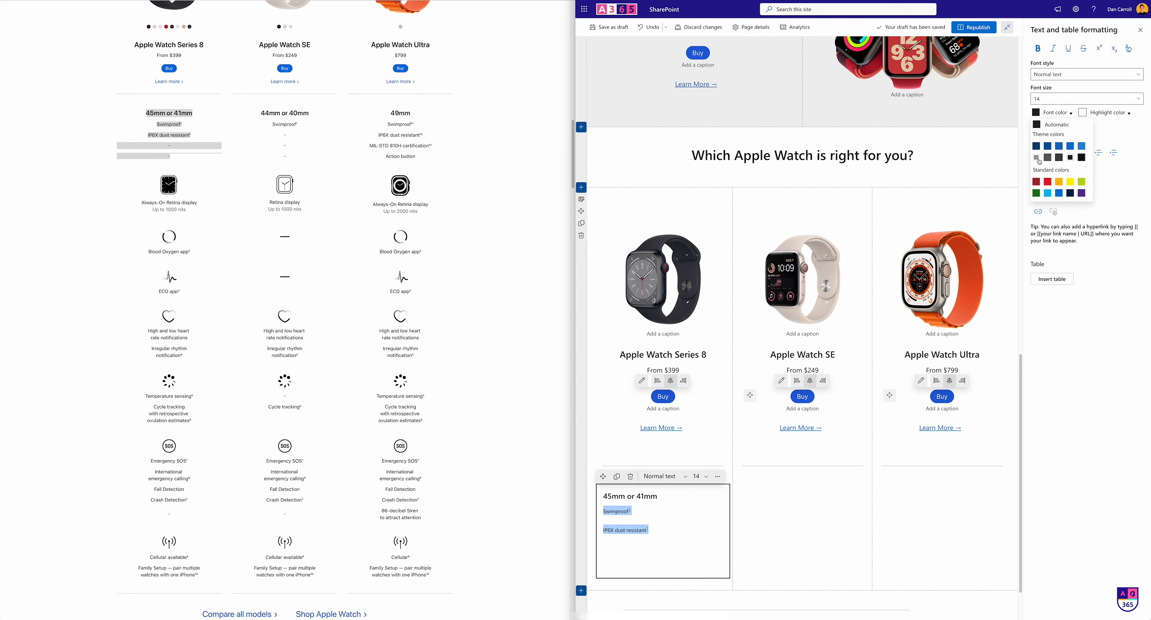
left_click(676, 555)
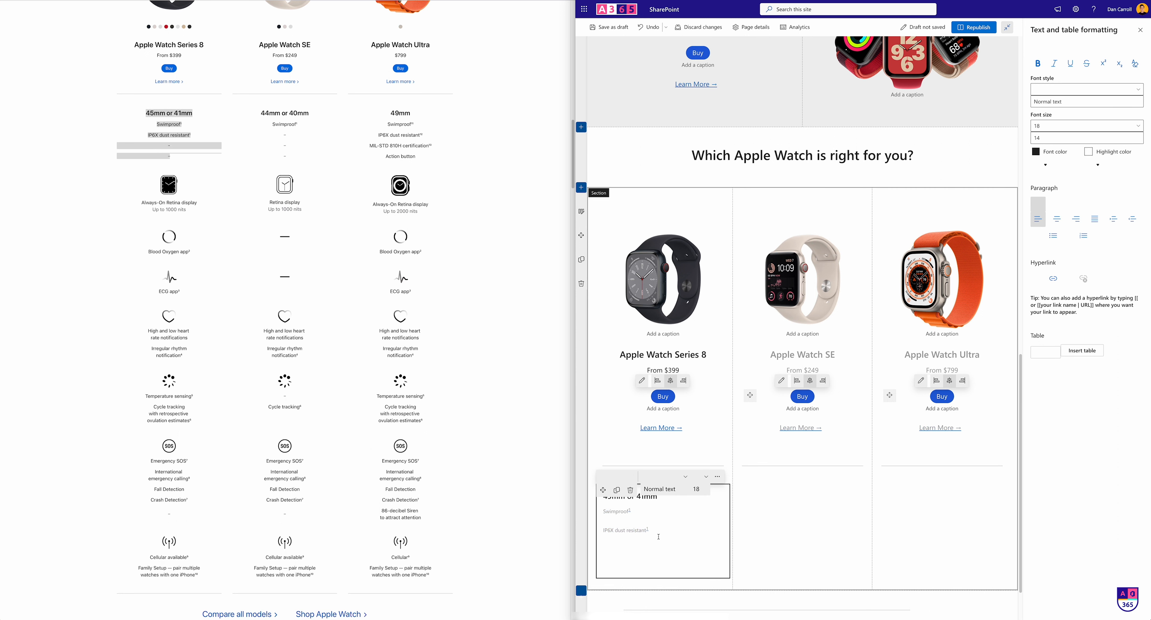
Change the "Swimproof" and "IP6X dust resistant" lines to a darker gray font color
left_click(633, 522)
left_click_drag(649, 531, 598, 511)
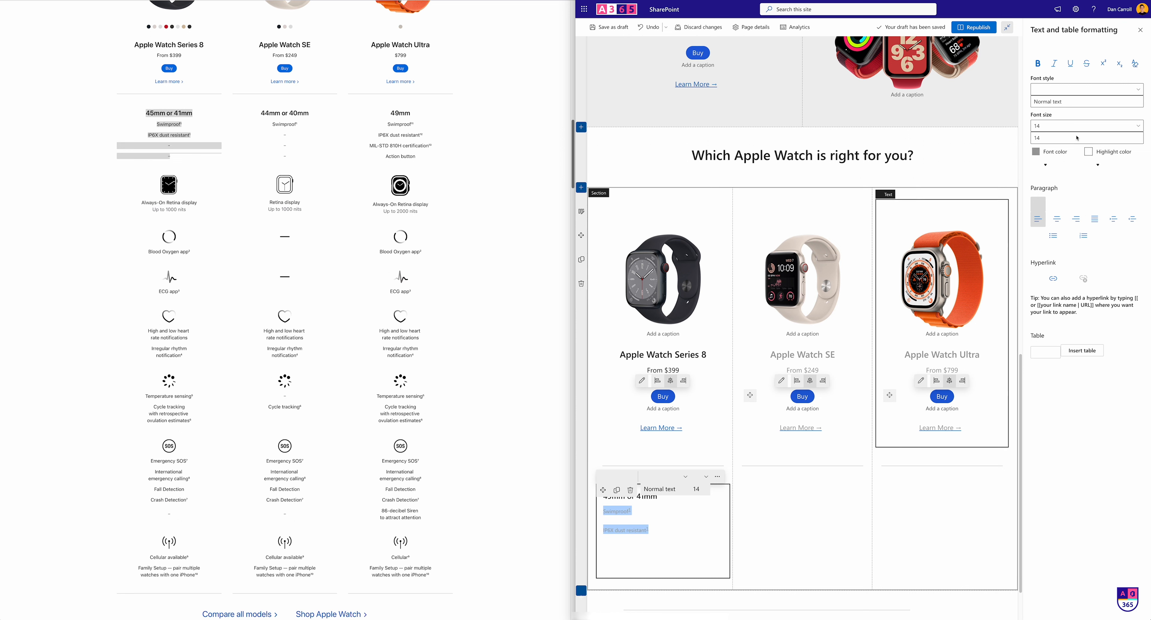
left_click(1048, 165)
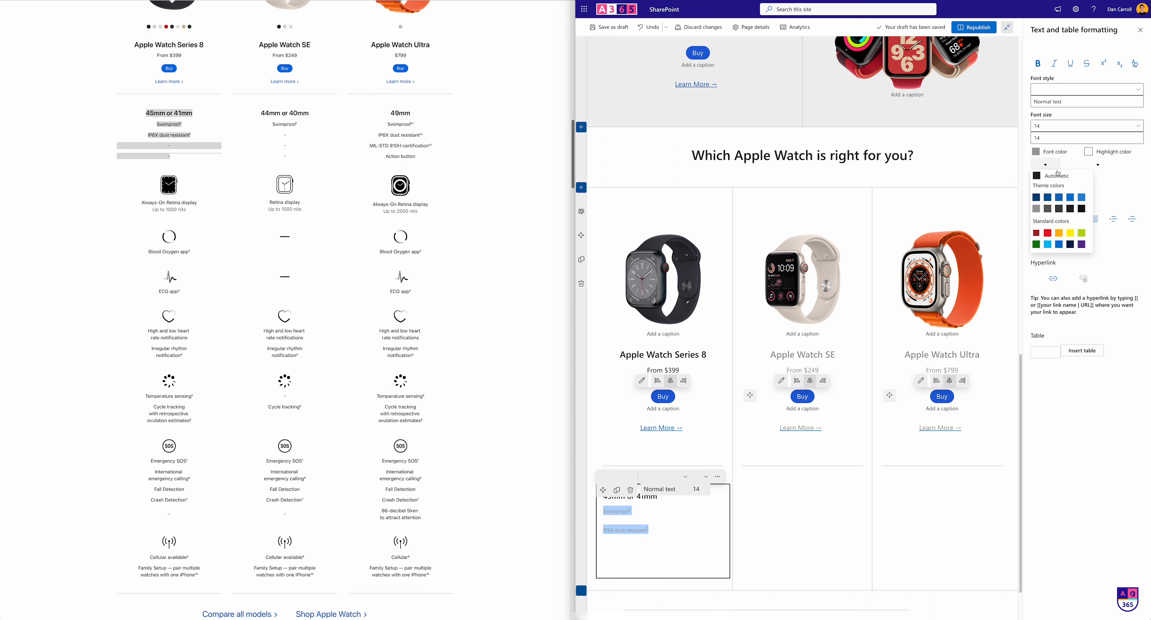
left_click(1047, 210)
left_click(768, 547)
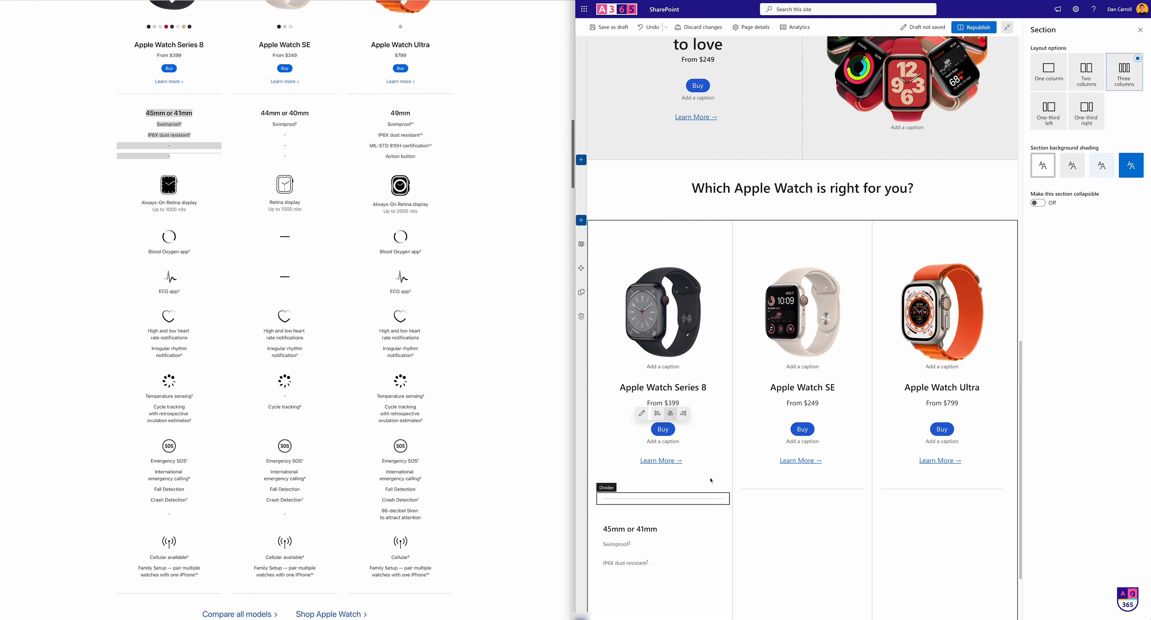
Close the paragraph gap so "IP6X dust resistant" sits on the line directly below "Swimproof"
scroll(720, 453, "down", 2)
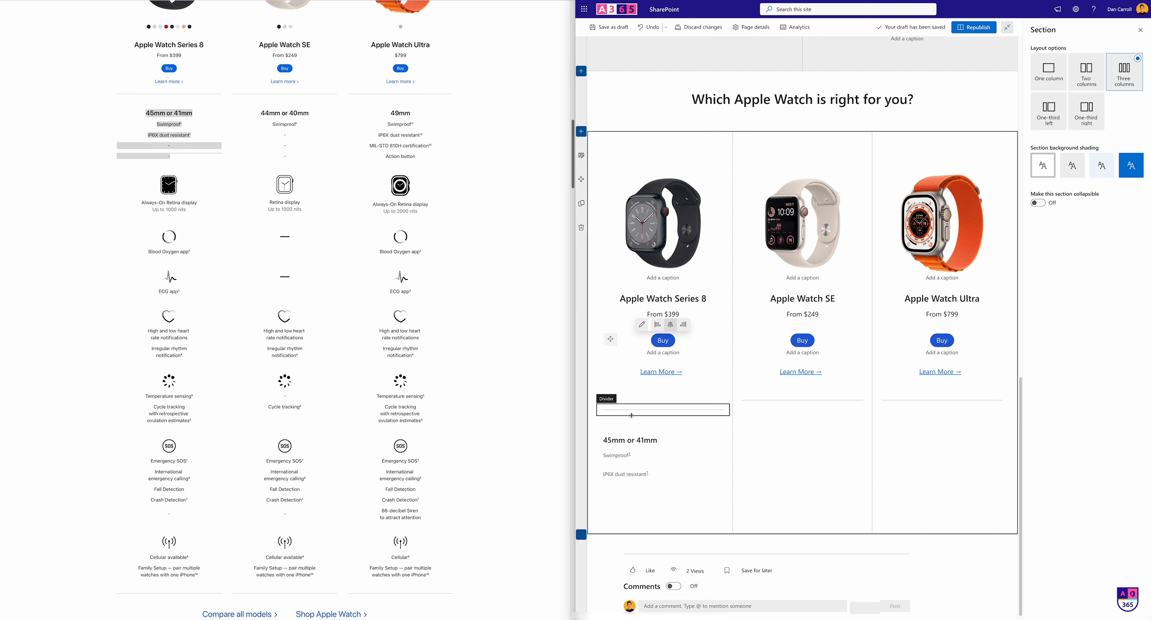
left_click(627, 464)
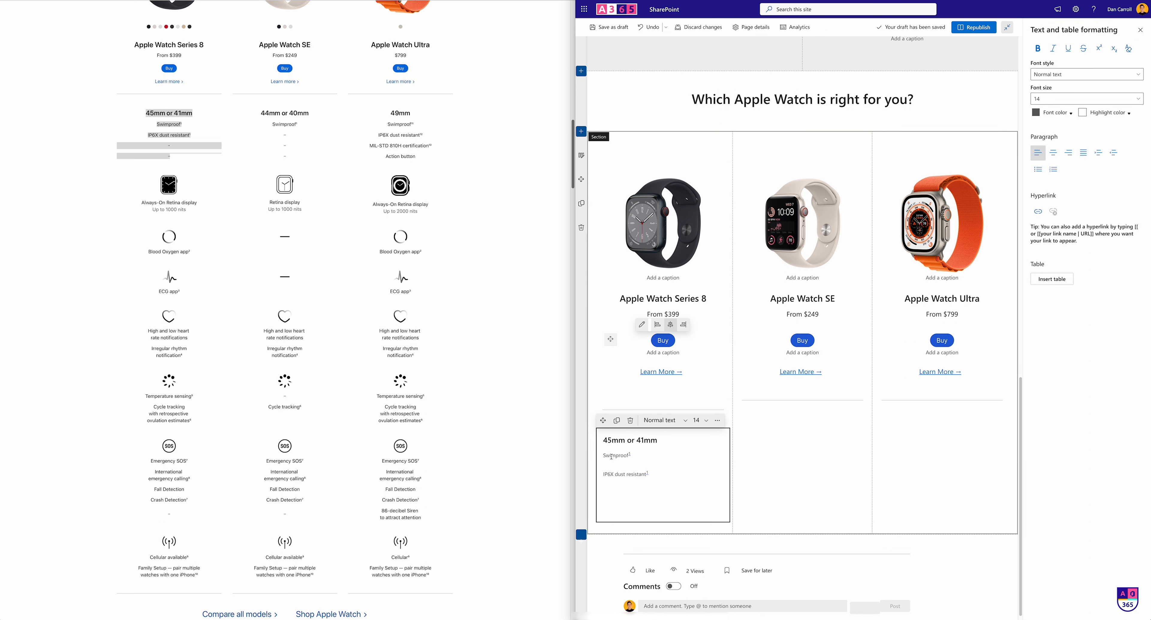
left_click(453, 225)
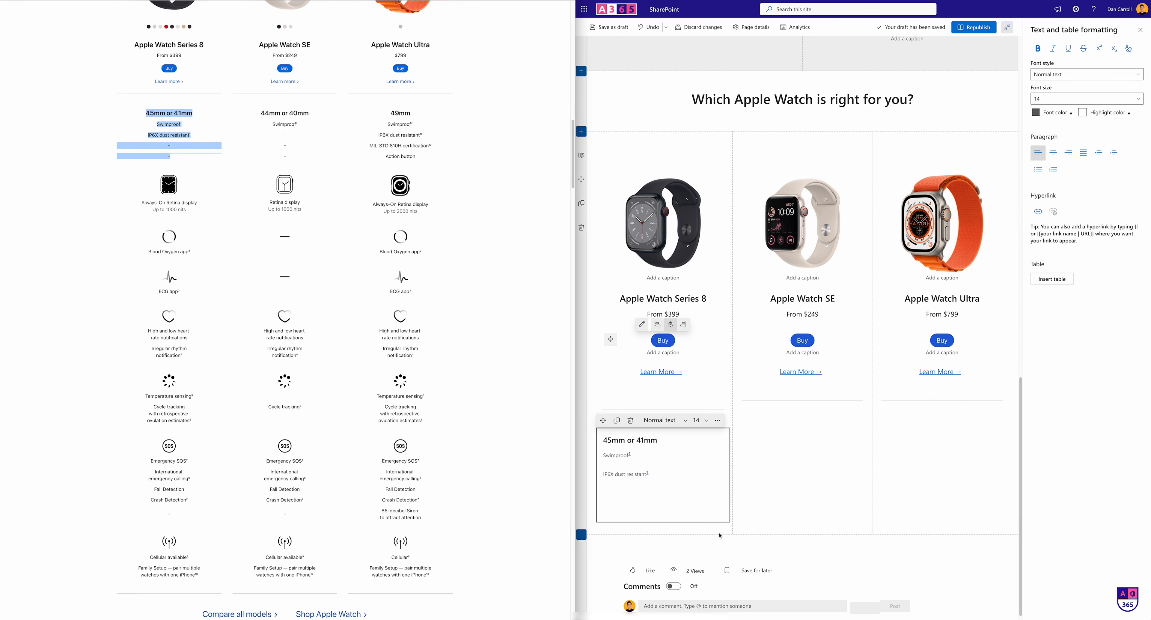
left_click(609, 471)
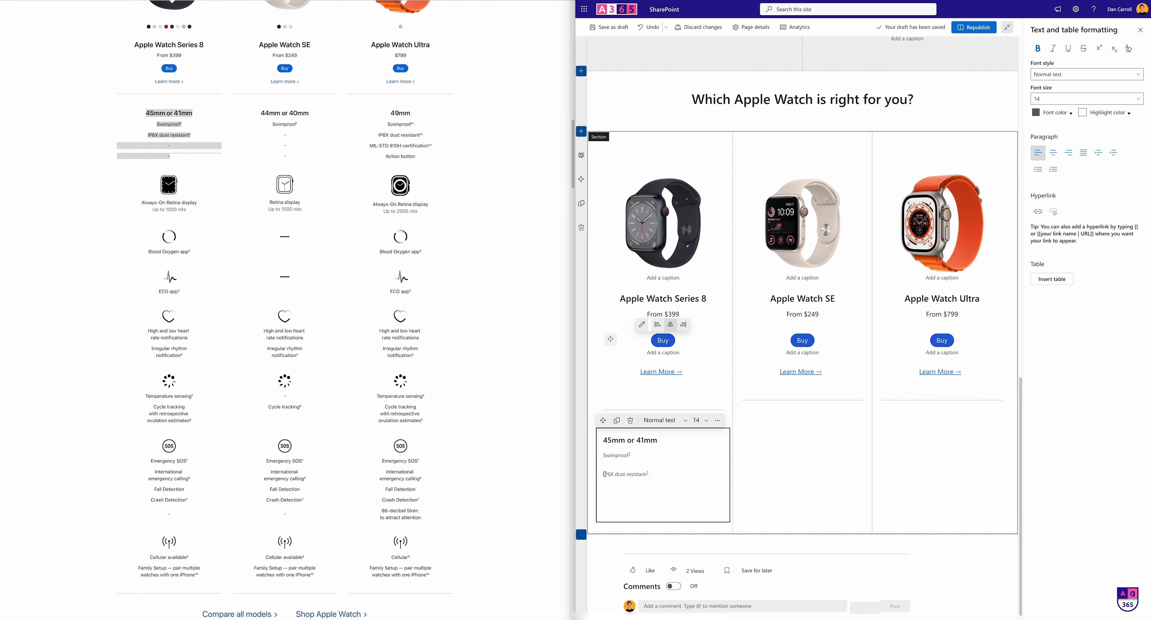
key("BackSpace")
key("Return")
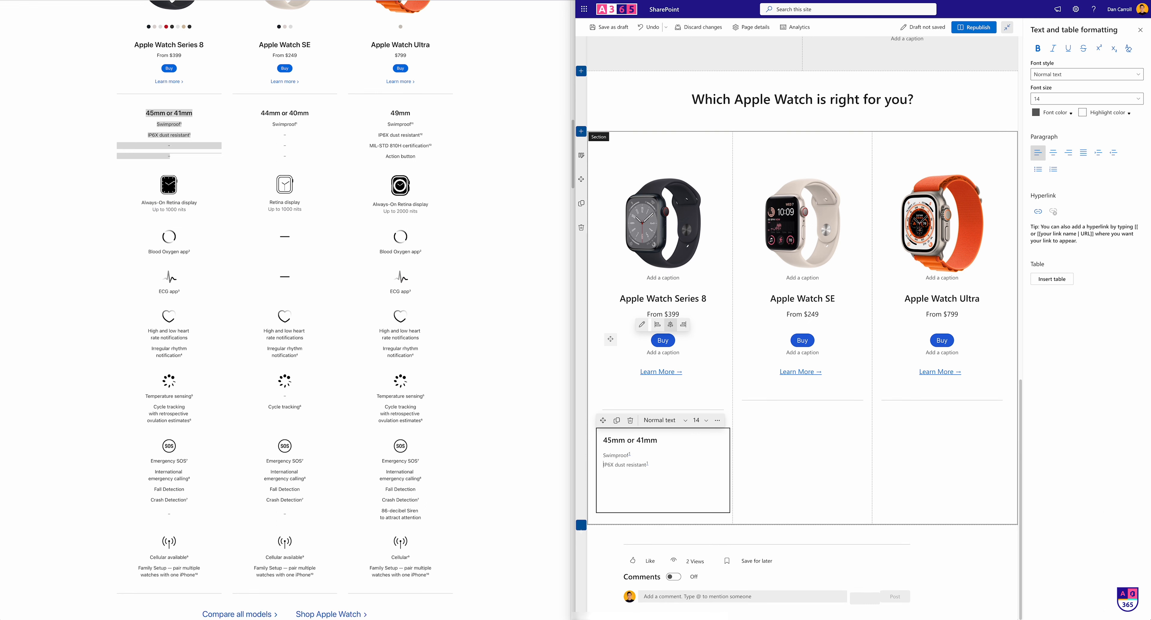
Add two lines with a "-" each below "IP6X dust resistant" and center the whole spec block
left_click(657, 467)
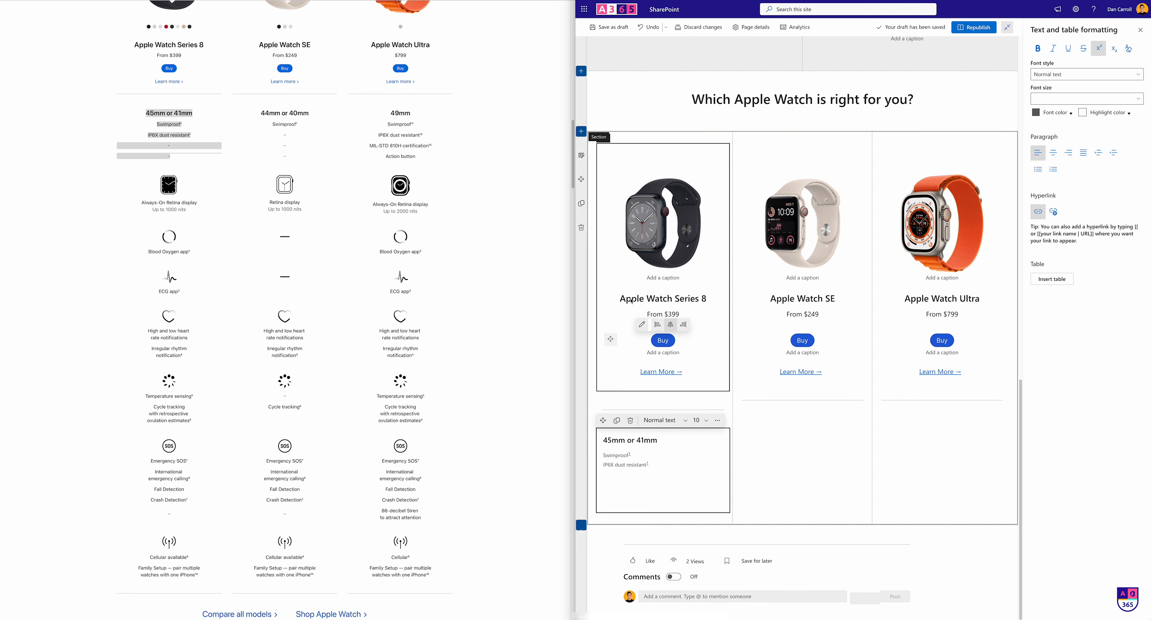
key("Return")
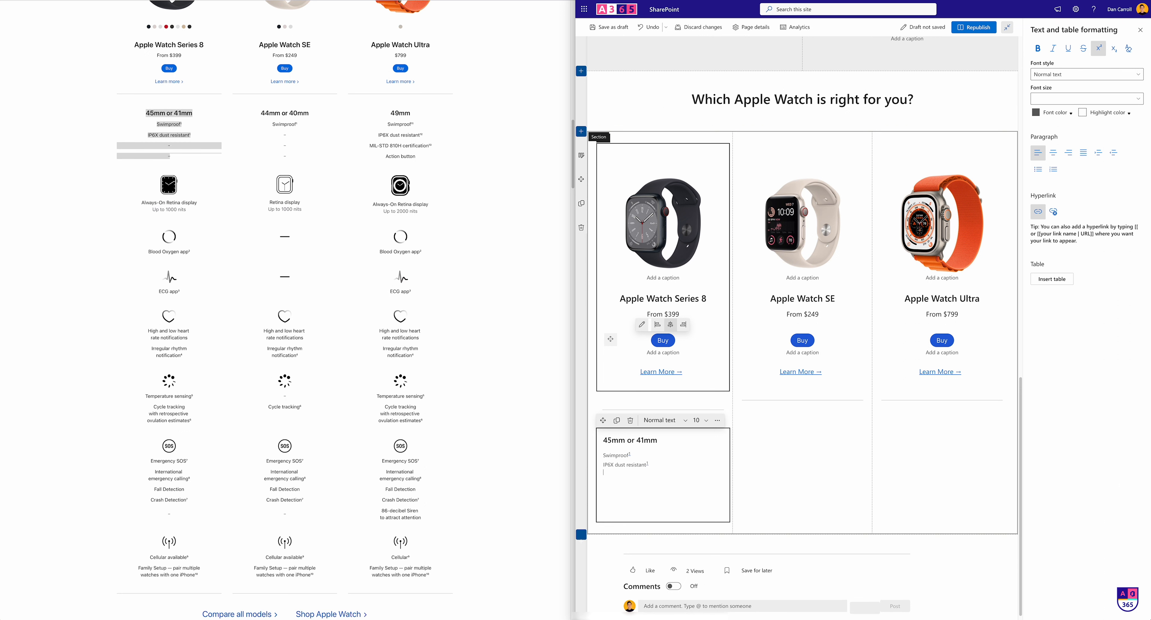
type("-")
key("Return")
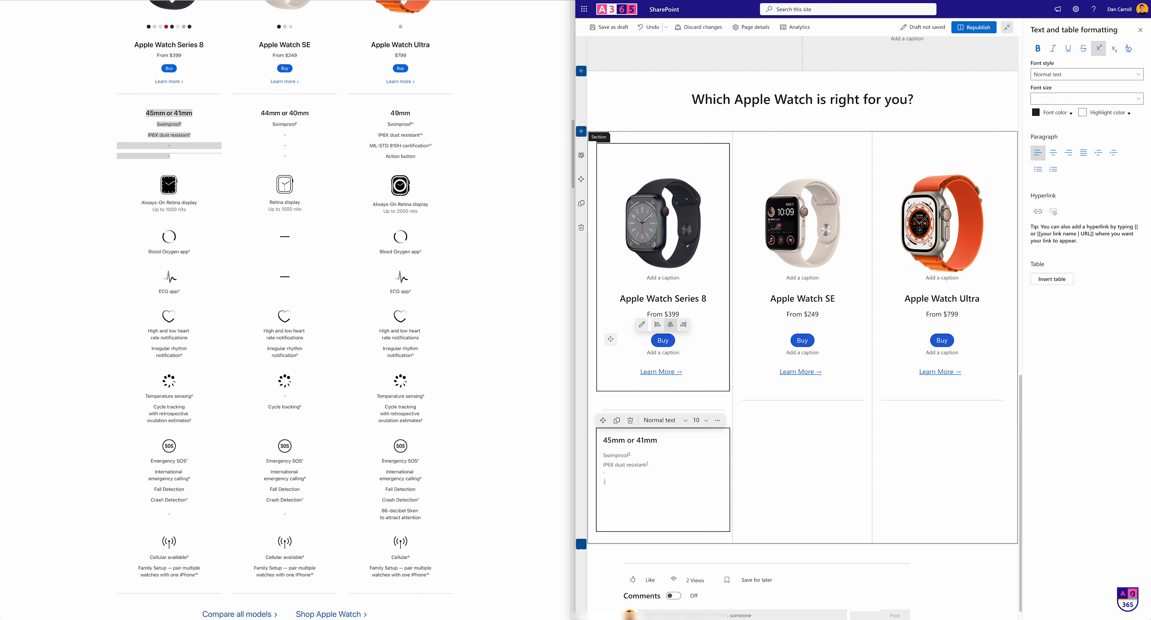
left_click_drag(606, 483, 601, 441)
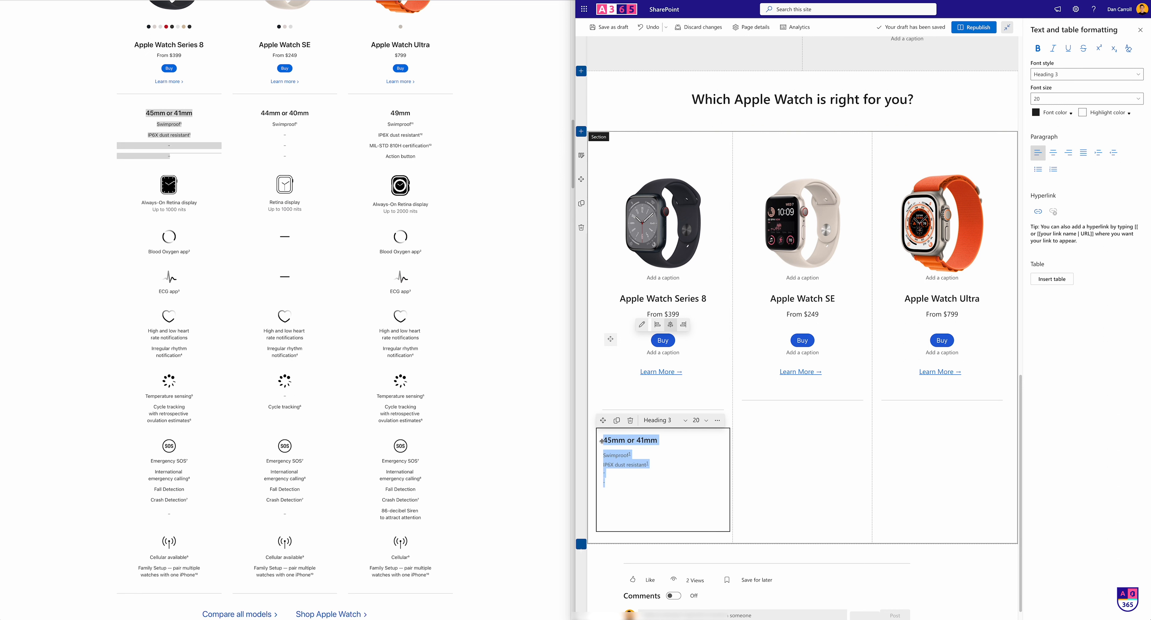
left_click(1053, 152)
Insert the black Retina display watch-face image below the dashes in the first column's spec text
left_click(669, 501)
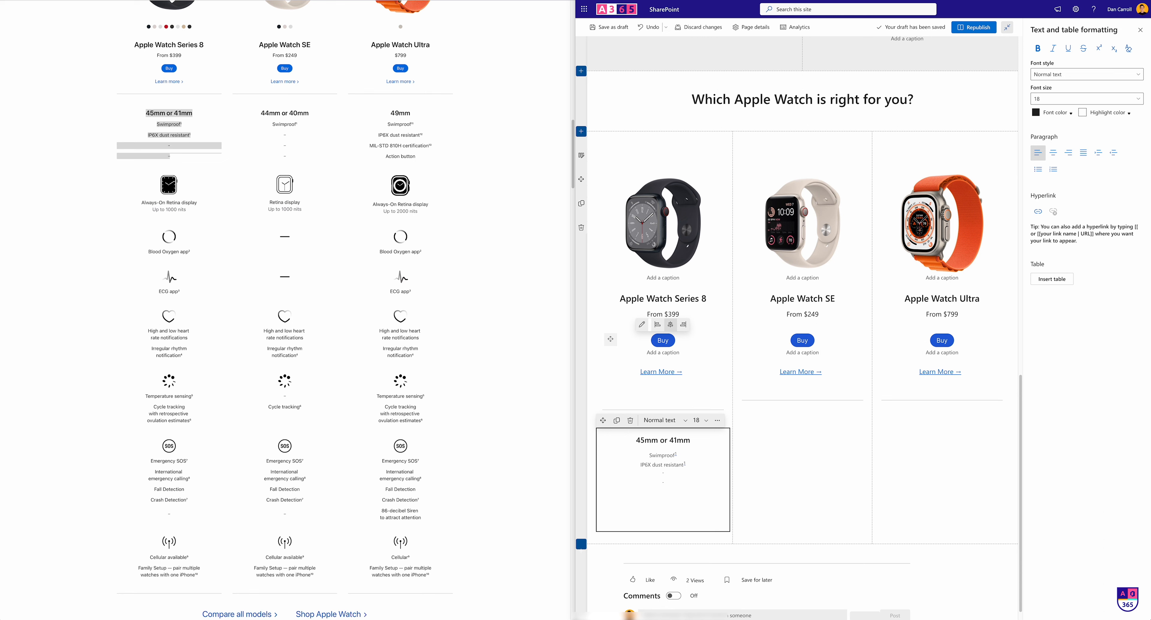
left_click_drag(834, 388, 672, 508)
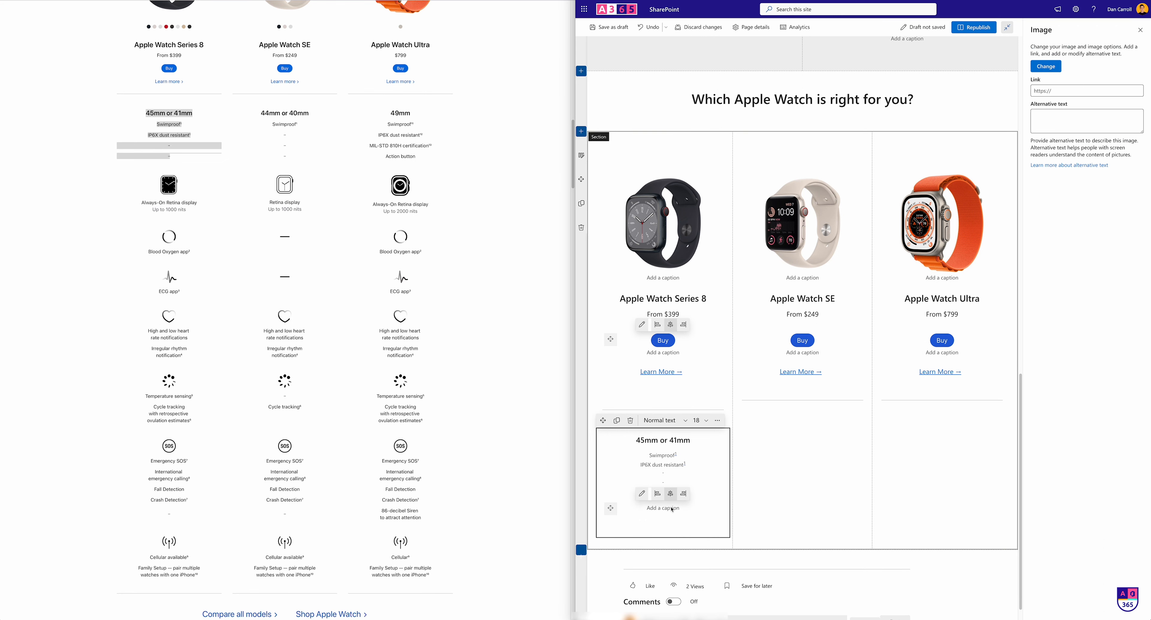
left_click(663, 527)
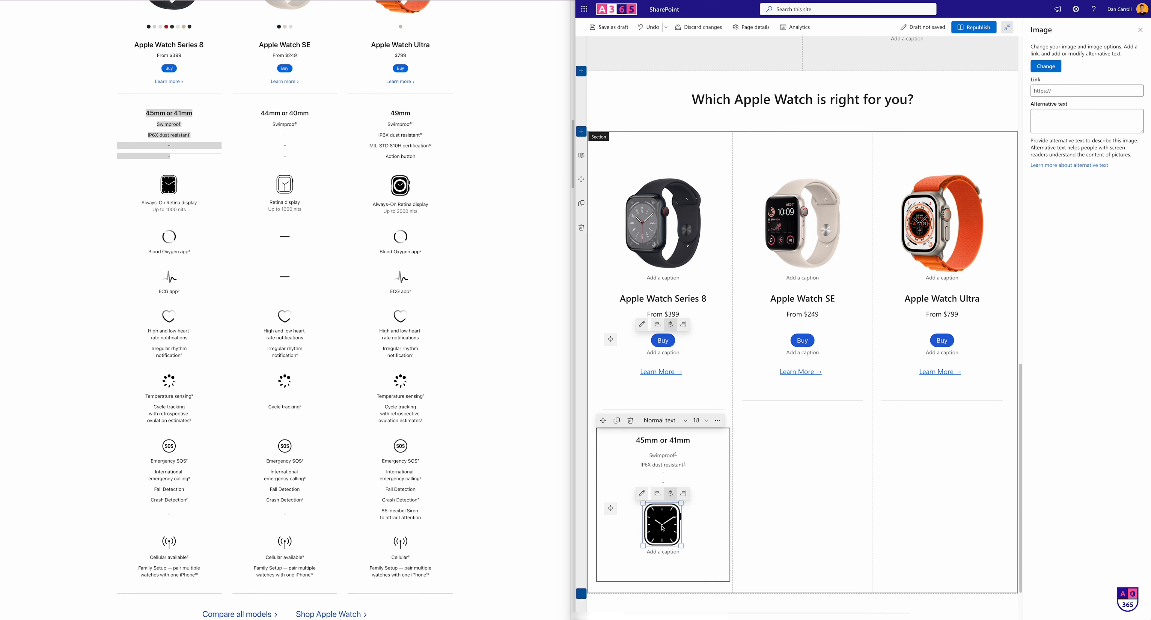
Shrink the watch-face image and copy the reference page's "Always-On Retina display" and "Up to 1000 nits" lines below it
left_click_drag(681, 546, 673, 531)
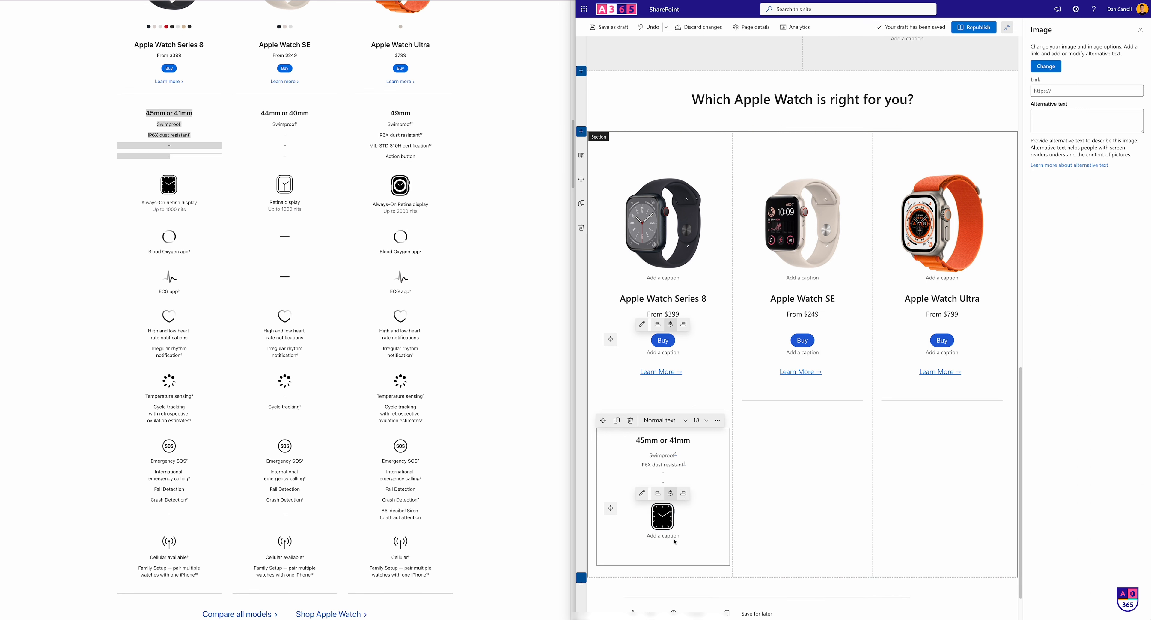
left_click_drag(141, 201, 195, 211)
key("ctrl+c")
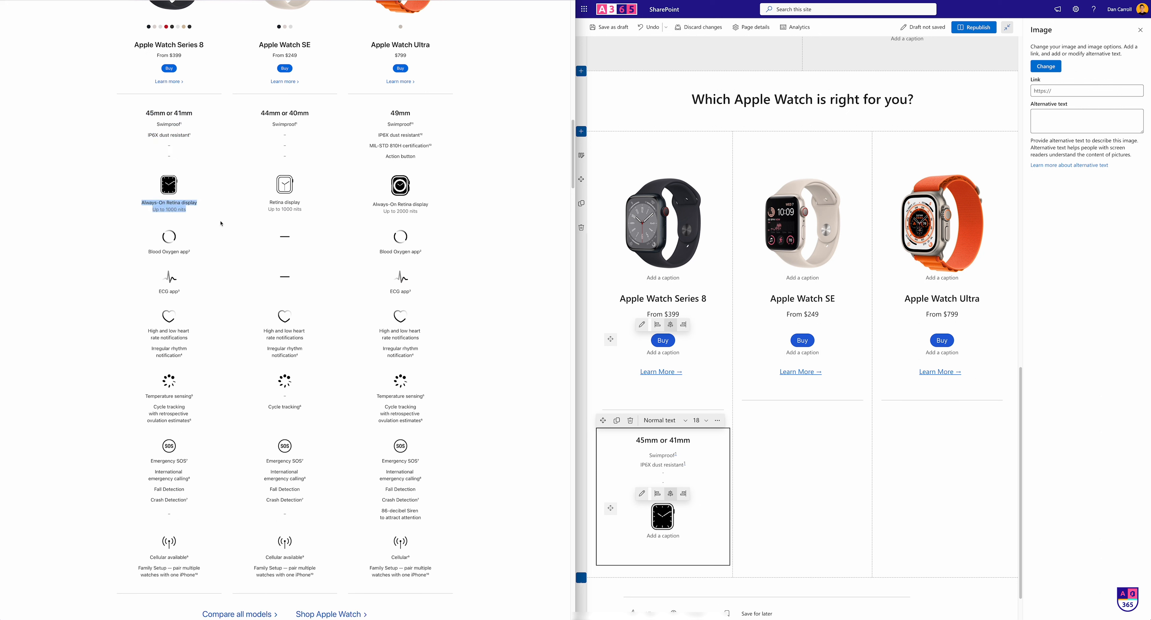
left_click(686, 549)
key("ctrl+v")
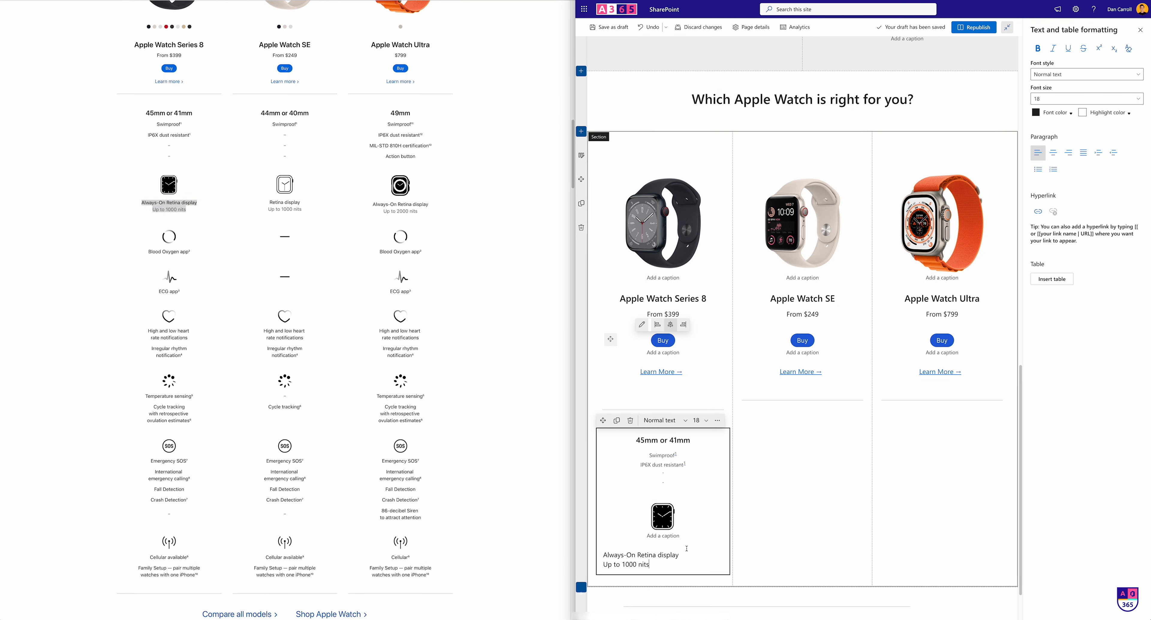
Change the "Up to 1000 nits" line to dark gray with font size 14
left_click_drag(649, 564, 603, 560)
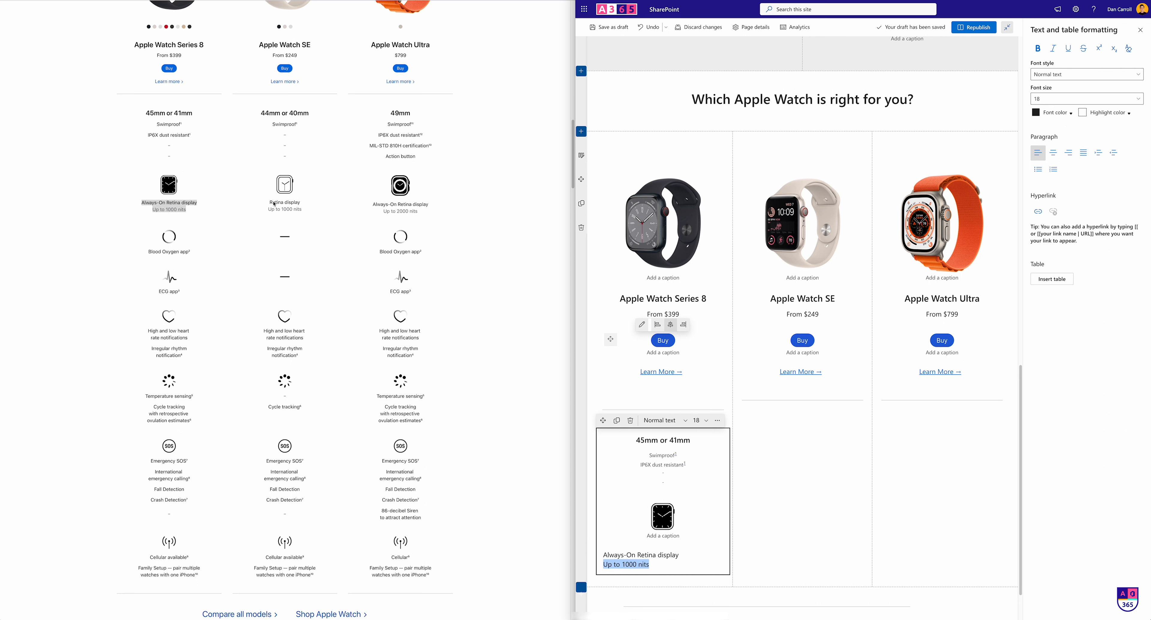
left_click(658, 566)
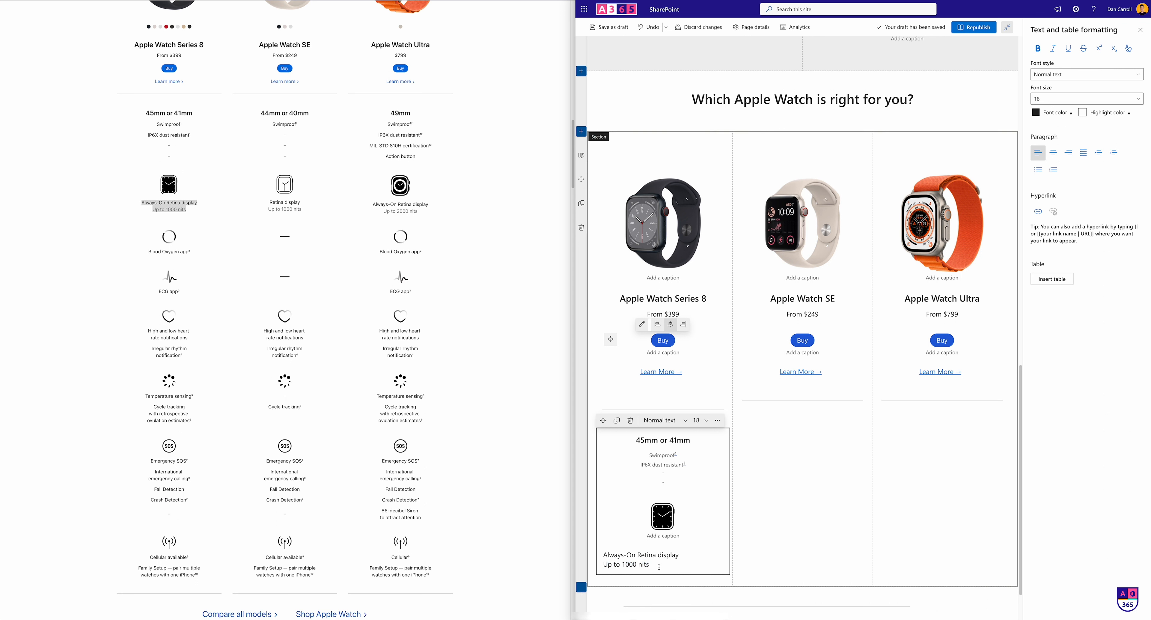
left_click_drag(650, 565, 602, 565)
left_click(1049, 114)
left_click(1052, 153)
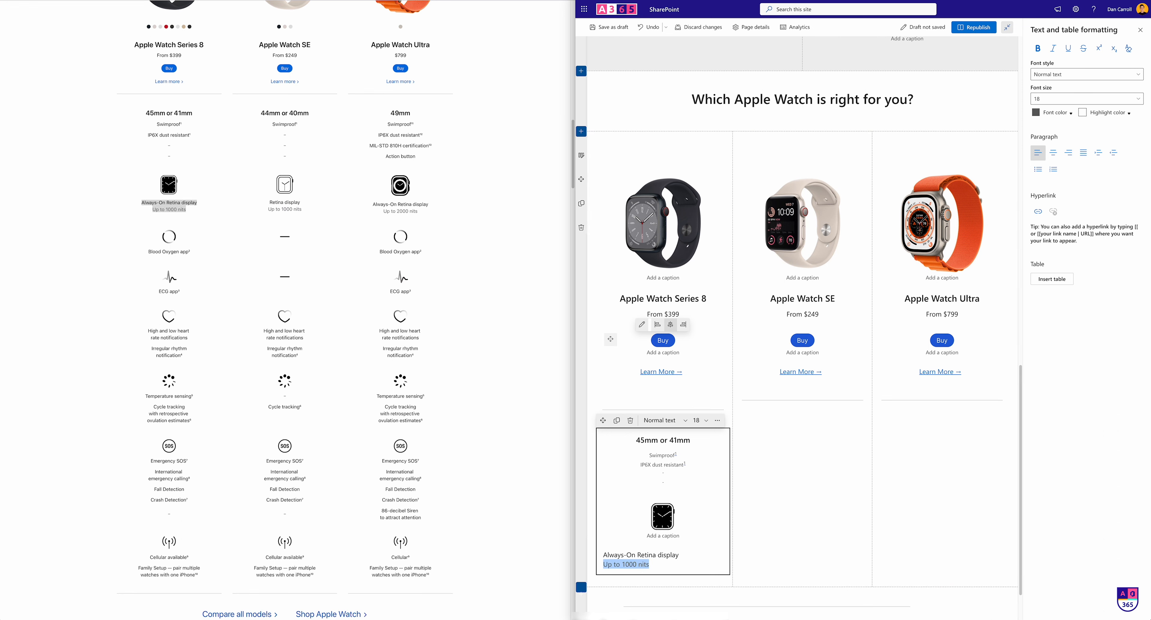
left_click(1085, 98)
left_click(1085, 134)
Set "Always-On Retina display" to font size 16 and center it together with the "Up to 1000 nits" line
left_click_drag(679, 556, 605, 557)
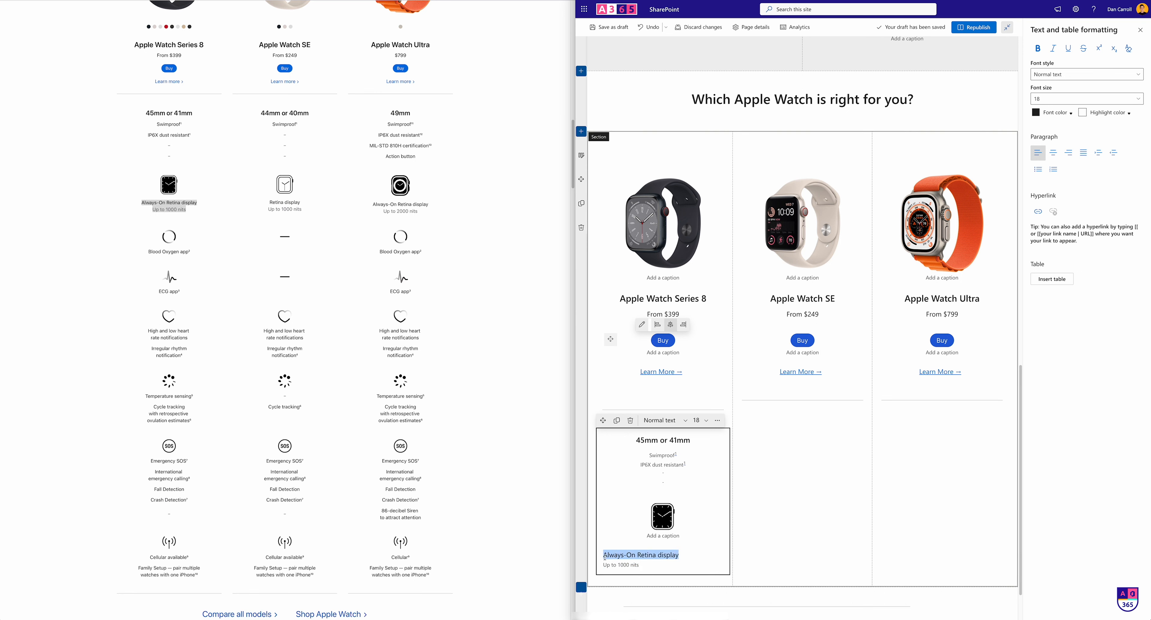
left_click(1054, 99)
left_click(1043, 154)
left_click(652, 566)
left_click_drag(652, 567, 599, 554)
left_click(1053, 154)
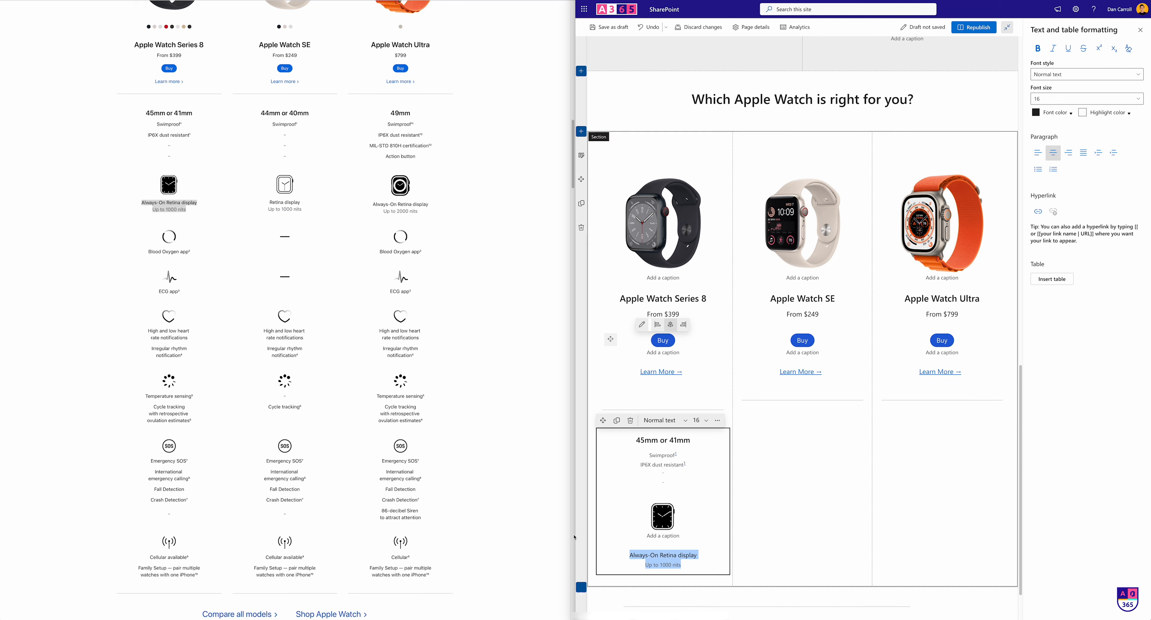
Insert the Blood Oxygen ring image below "Up to 1000 nits" in the first column and make it smaller
left_click(820, 493)
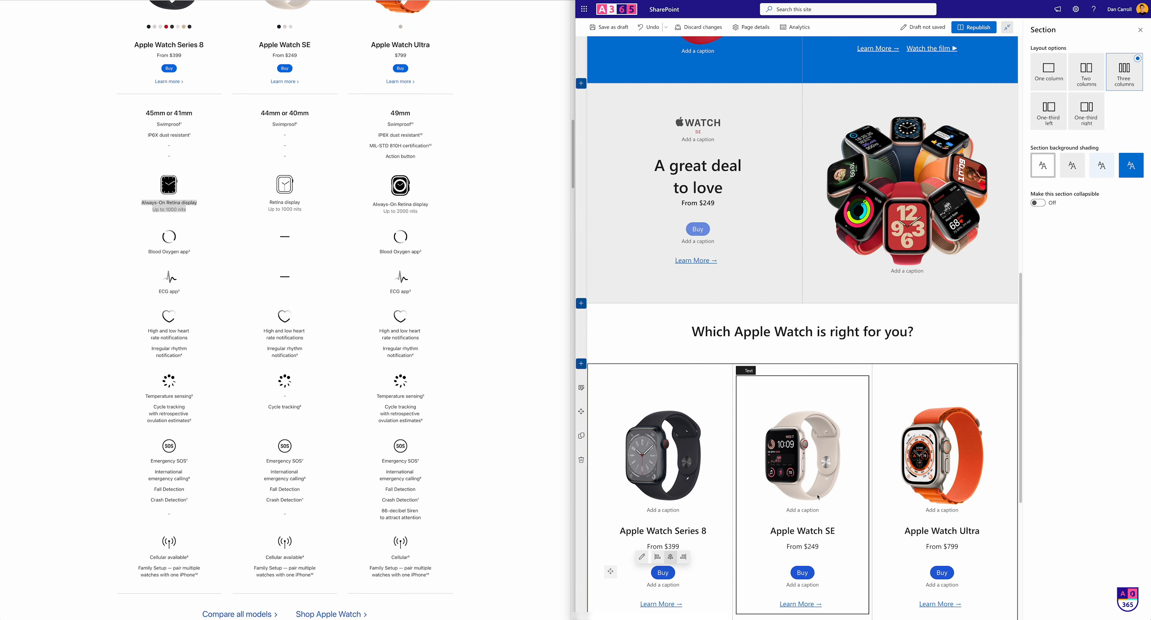
scroll(789, 501, "down", 5)
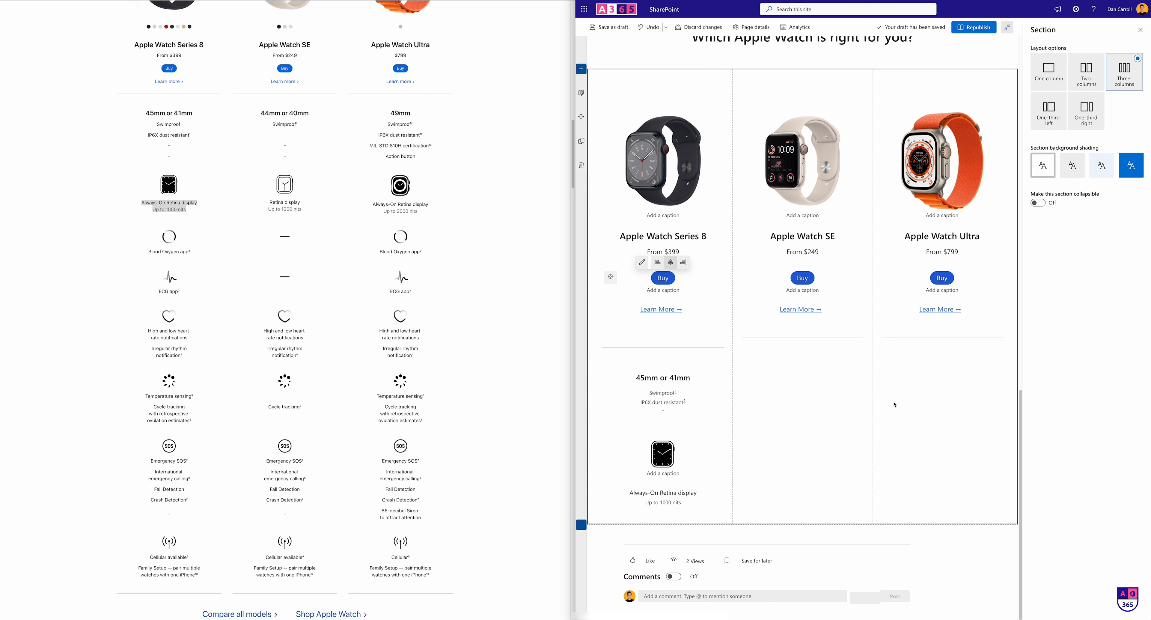
left_click(663, 519)
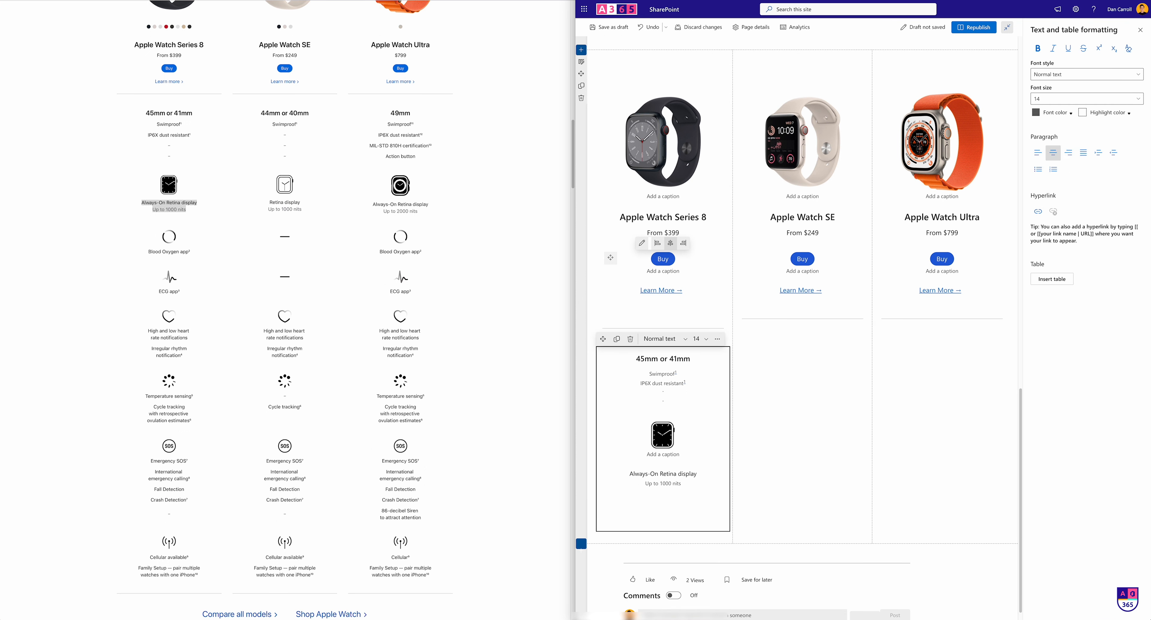
left_click_drag(1148, 223, 678, 504)
left_click(721, 486)
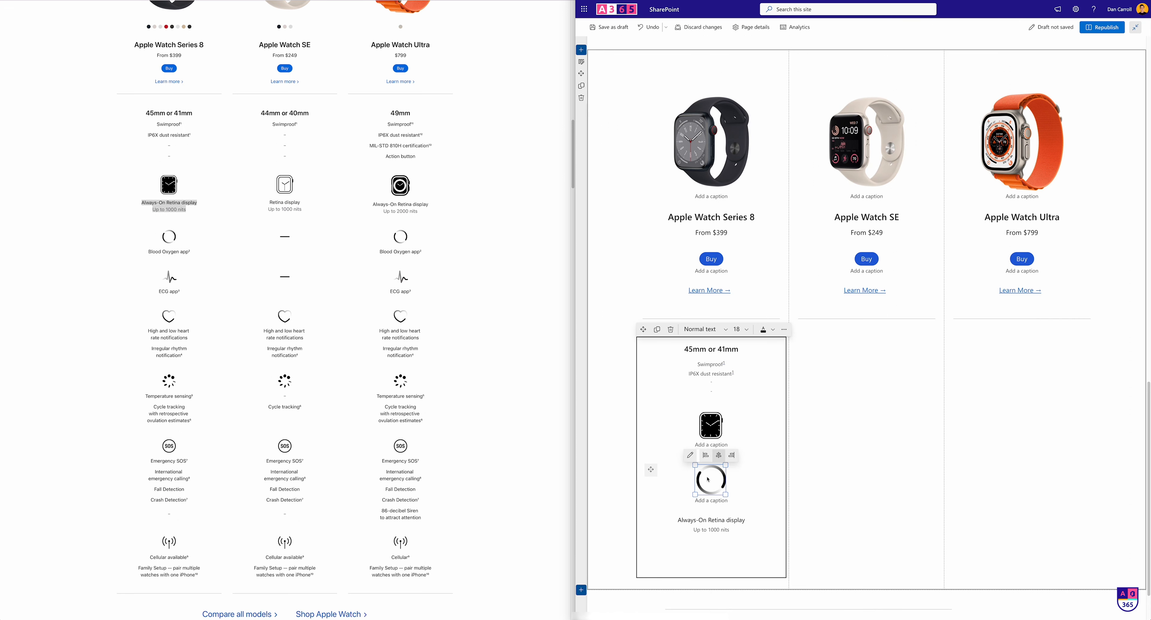
left_click_drag(648, 469, 692, 538)
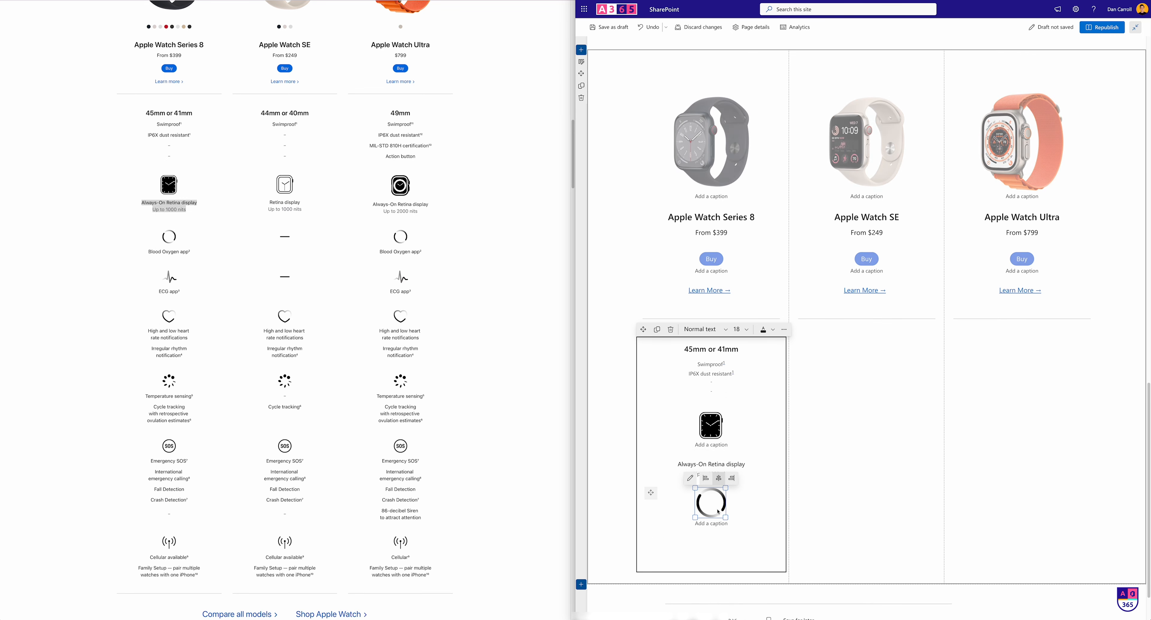
left_click(721, 517)
left_click(718, 533)
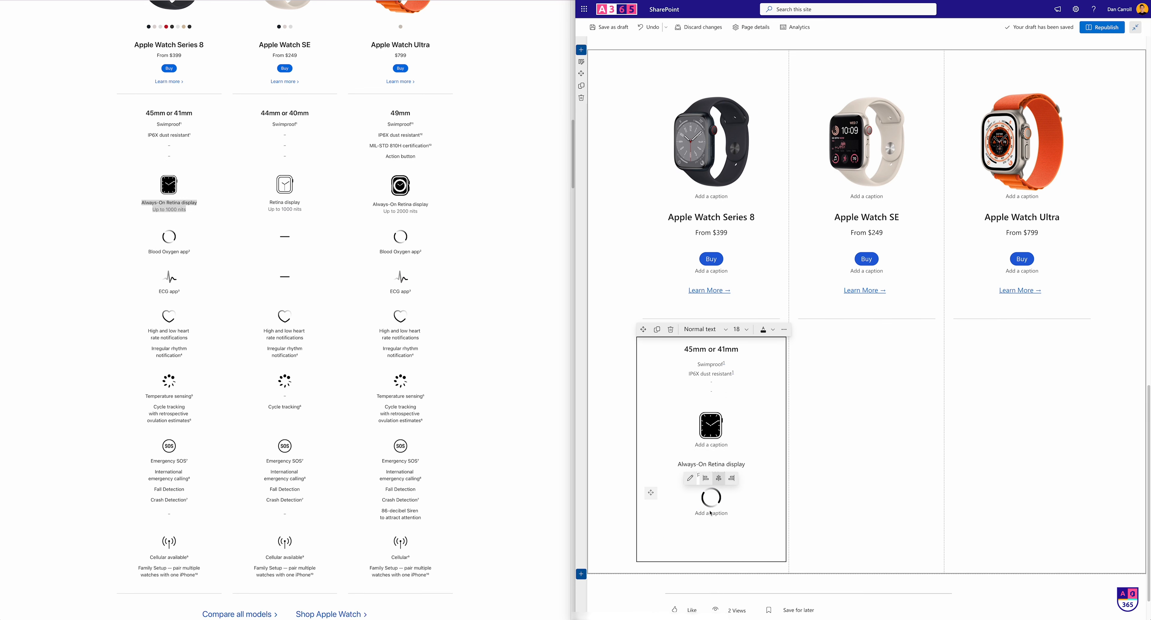
Add the line "Blood Oxygen app" with a superscript 2 below the ring image, at font size 16
type("Blood Oxygen app")
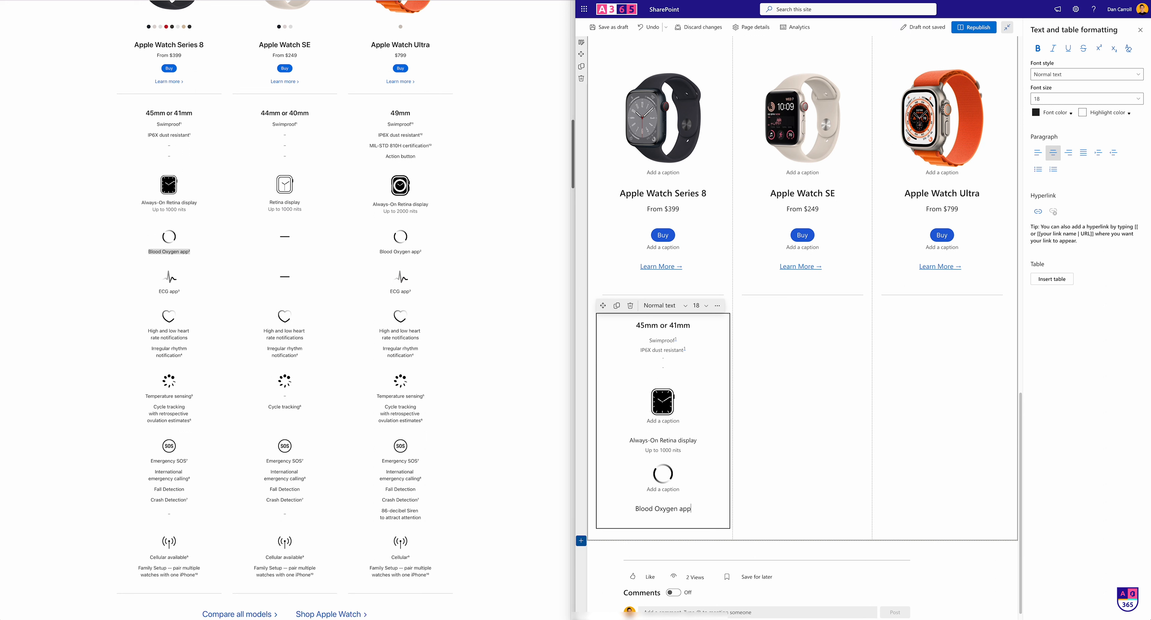
type("2")
left_click_drag(703, 506, 632, 511)
key("ctrl+period")
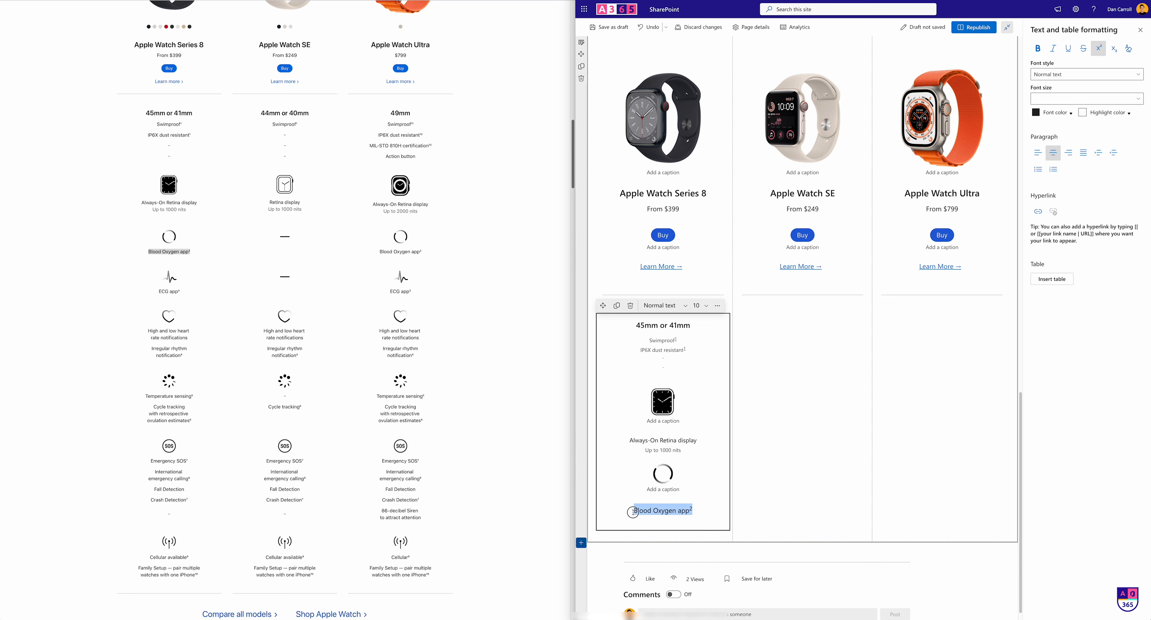
left_click(1045, 100)
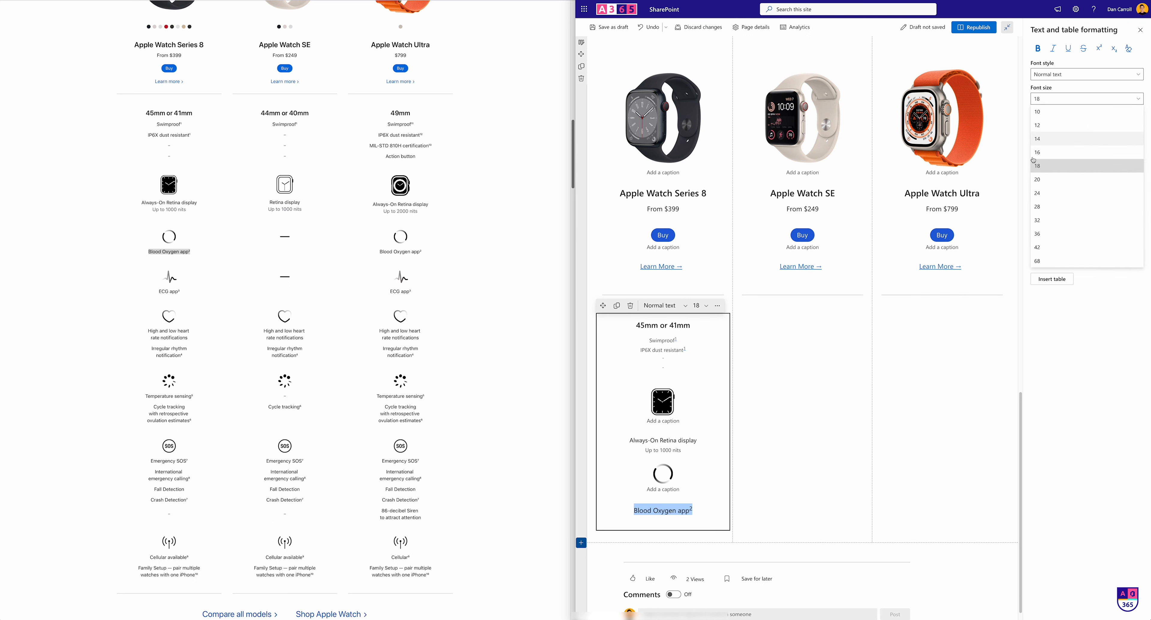
left_click(1045, 155)
left_click(705, 447)
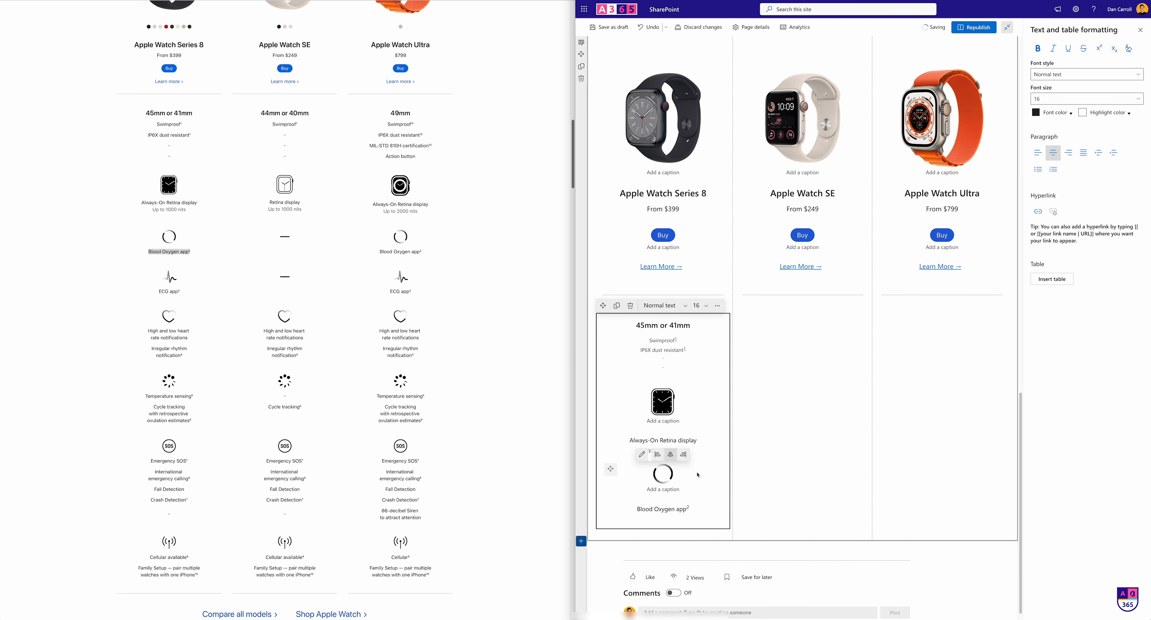
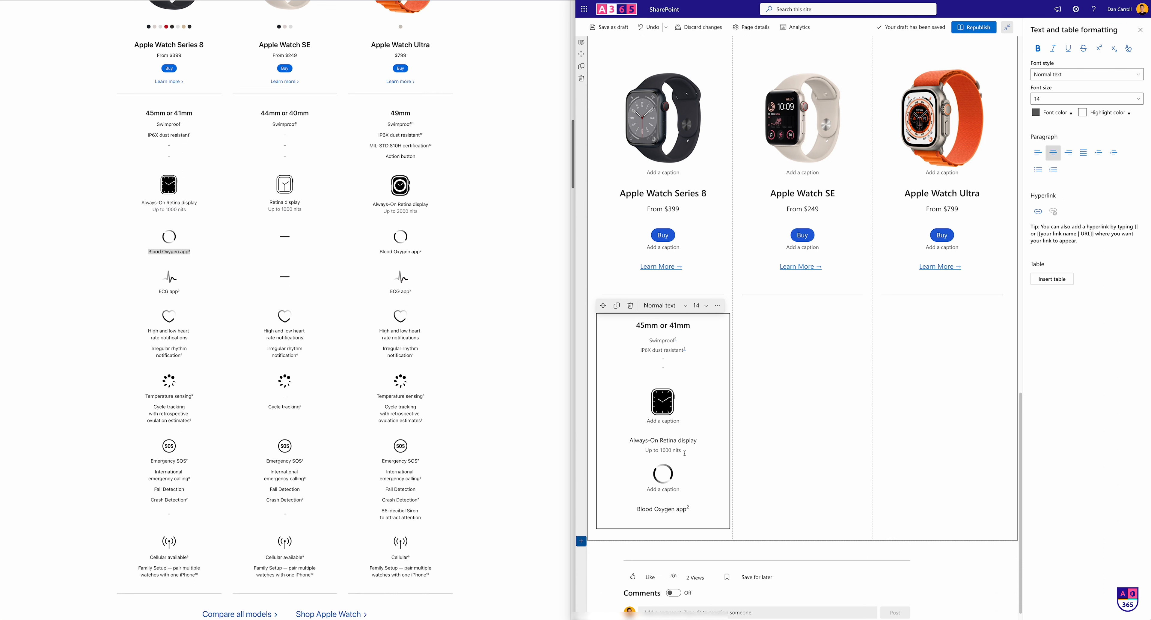
Try adding blank lines above the ring image and below the "Blood Oxygen app" line
key("Return")
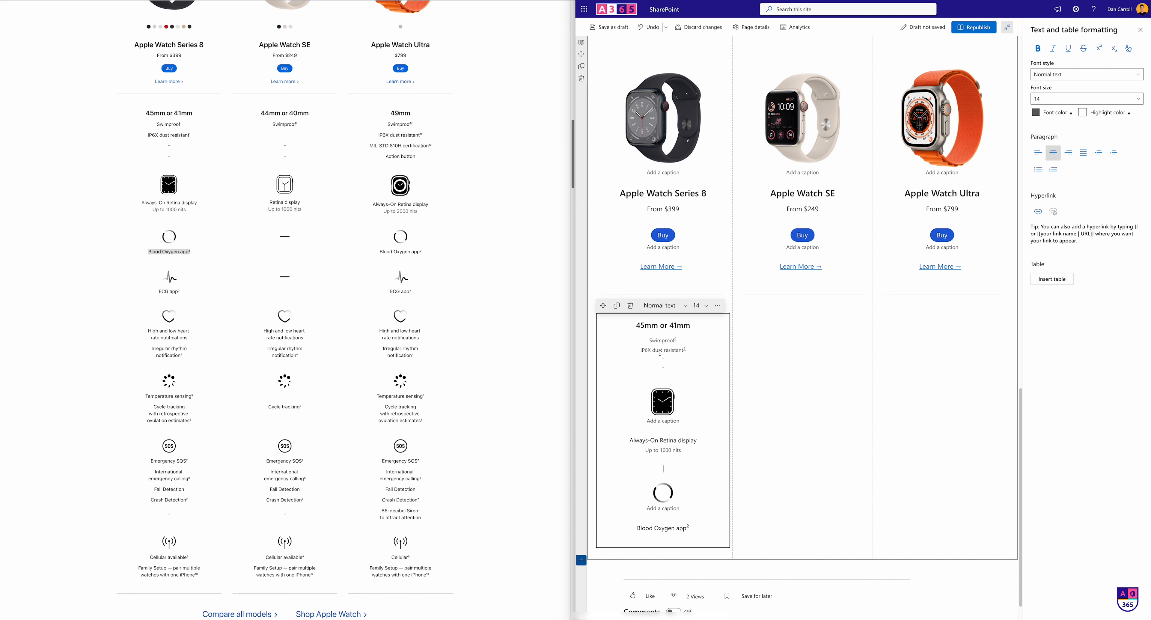
left_click(657, 521)
left_click(702, 532)
key("Return")
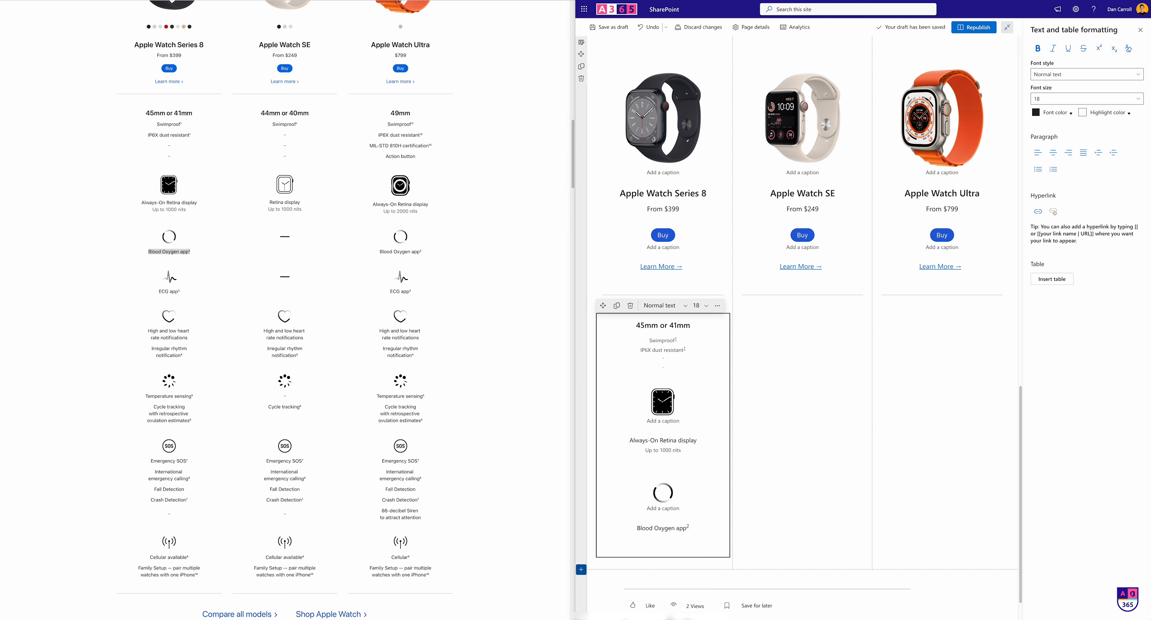
key("BackSpace")
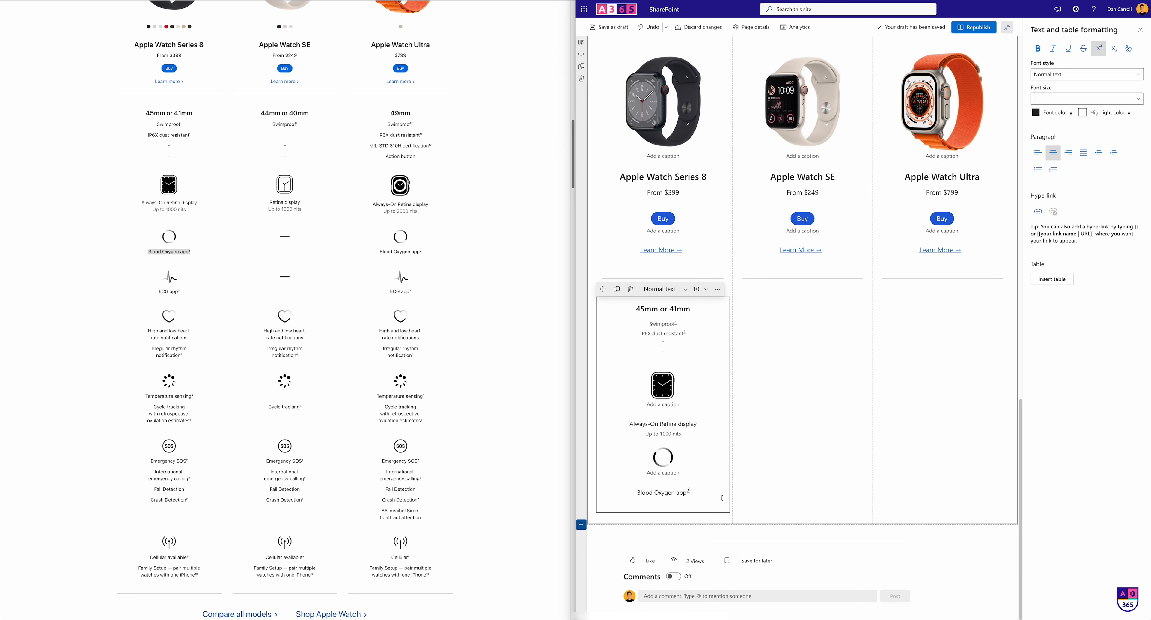
Copy the reference page's "High and low heart rate notifications" and "Irregular rhythm notification" text below "Blood Oxygen app" and center it
key("Return")
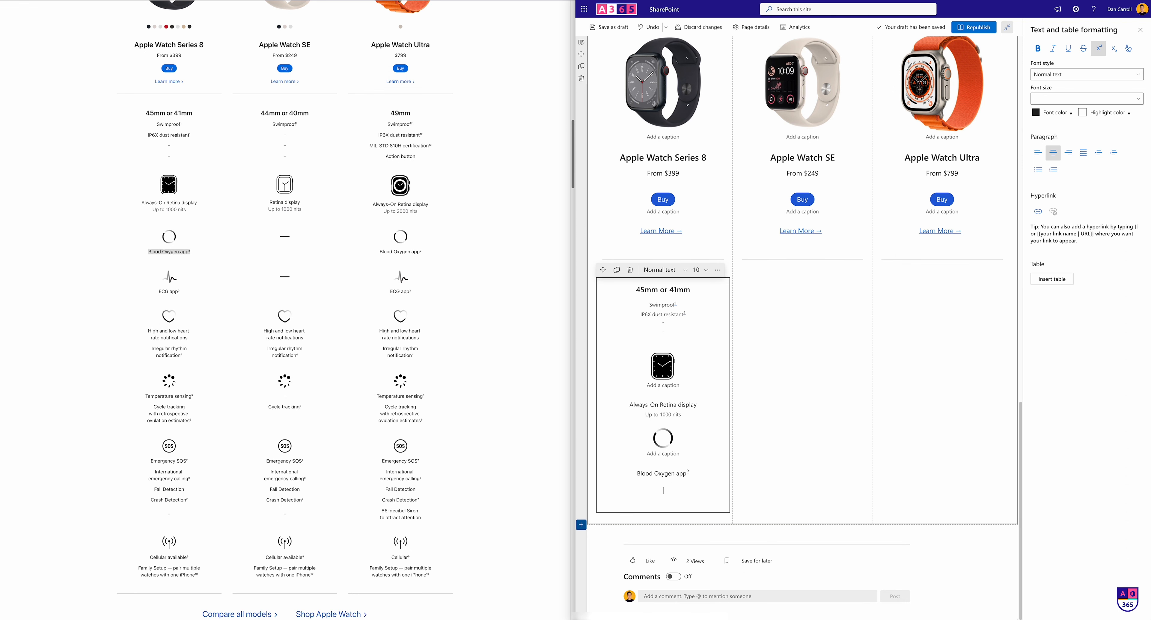
left_click(148, 330)
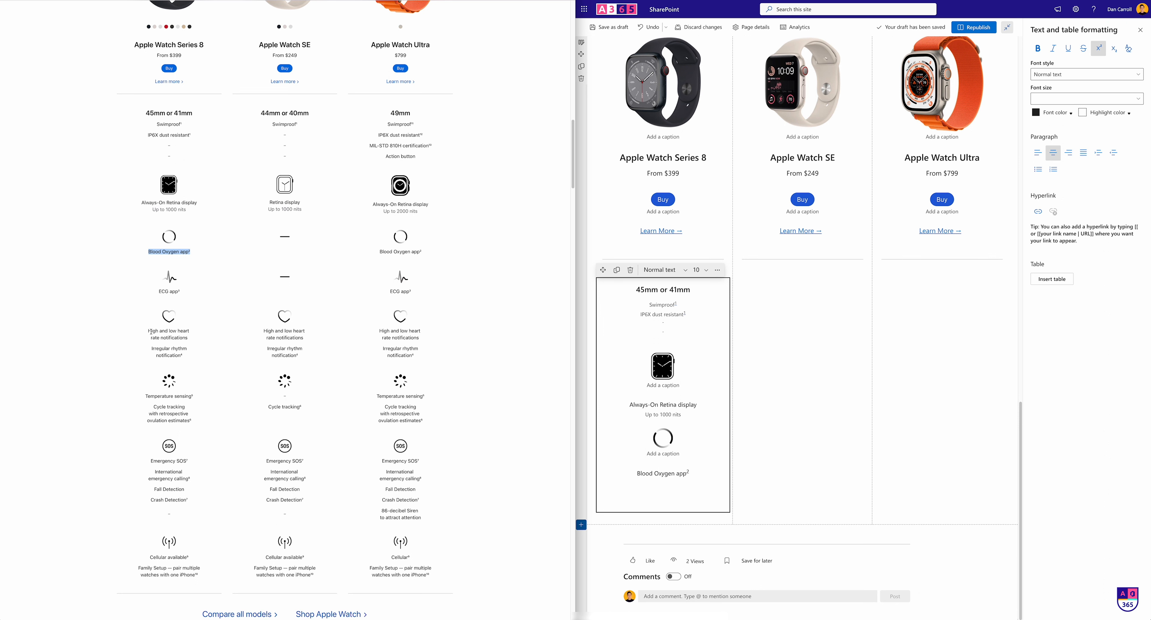
left_click_drag(148, 332, 672, 488)
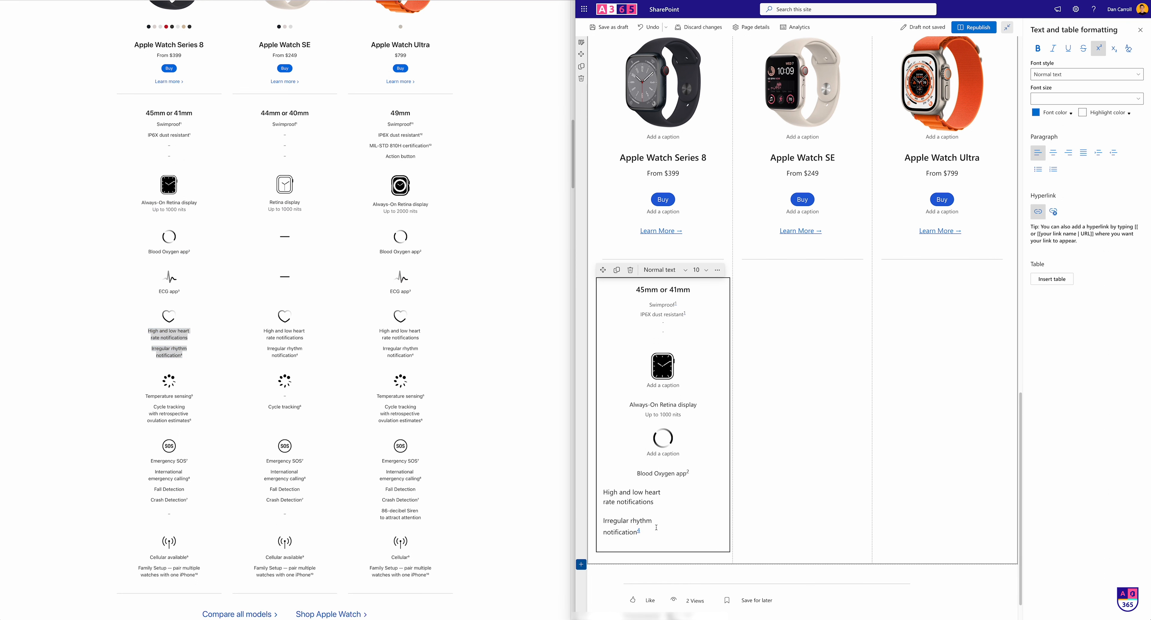
left_click_drag(655, 527, 603, 488)
left_click(1053, 153)
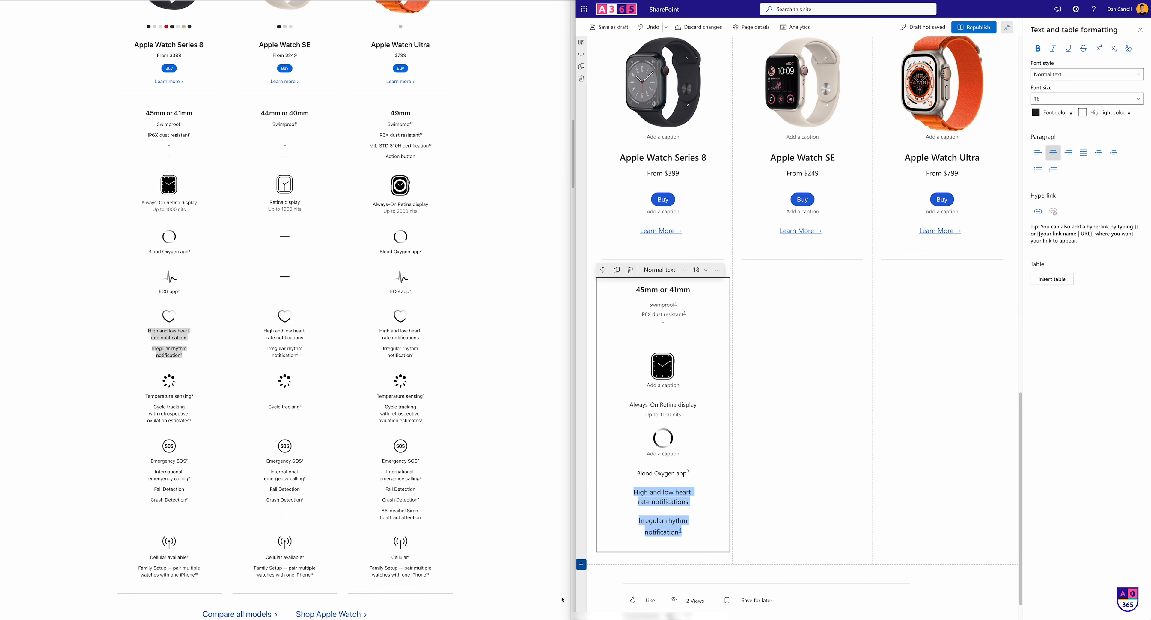
Set the heart rate and irregular rhythm notification lines to font size 16
left_click(258, 362)
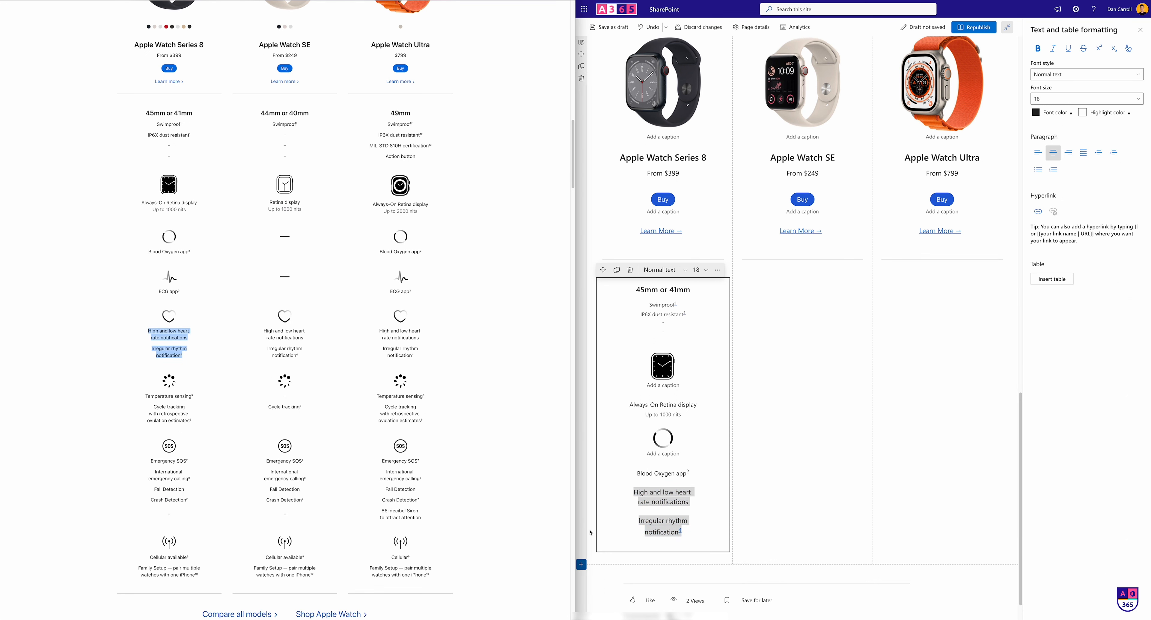
left_click(693, 530)
left_click_drag(692, 531, 635, 493)
left_click(699, 270)
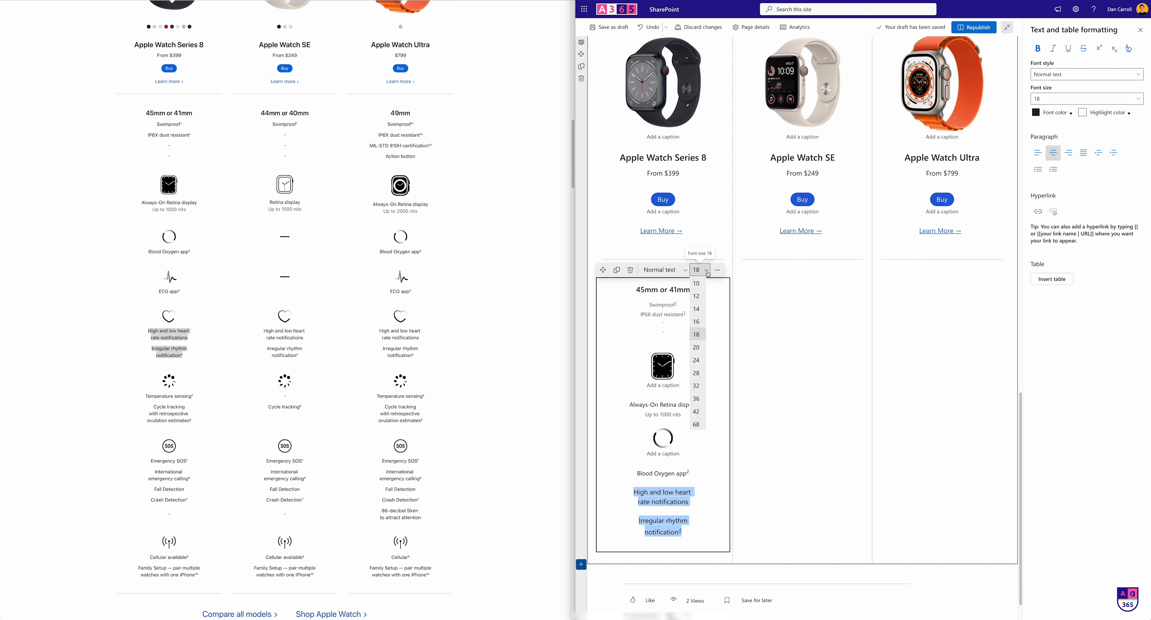
left_click(695, 321)
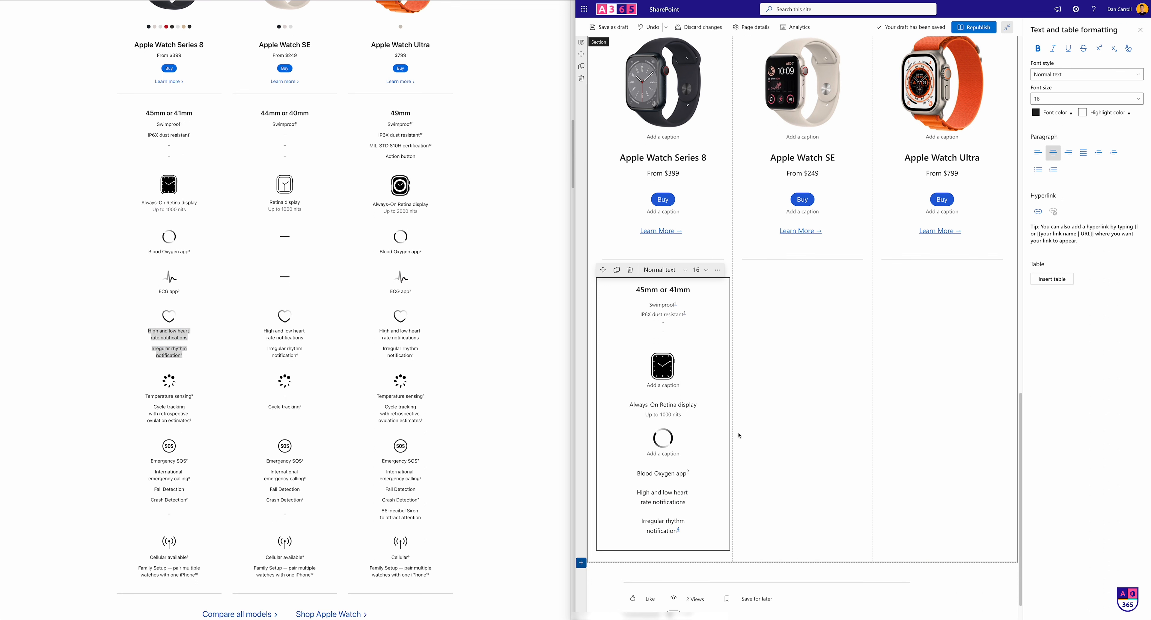
Insert the heart image between "Blood Oxygen app" and the heart rate notification text, with a blank line above it
left_click_drag(1117, 242, 674, 482)
left_click(697, 471)
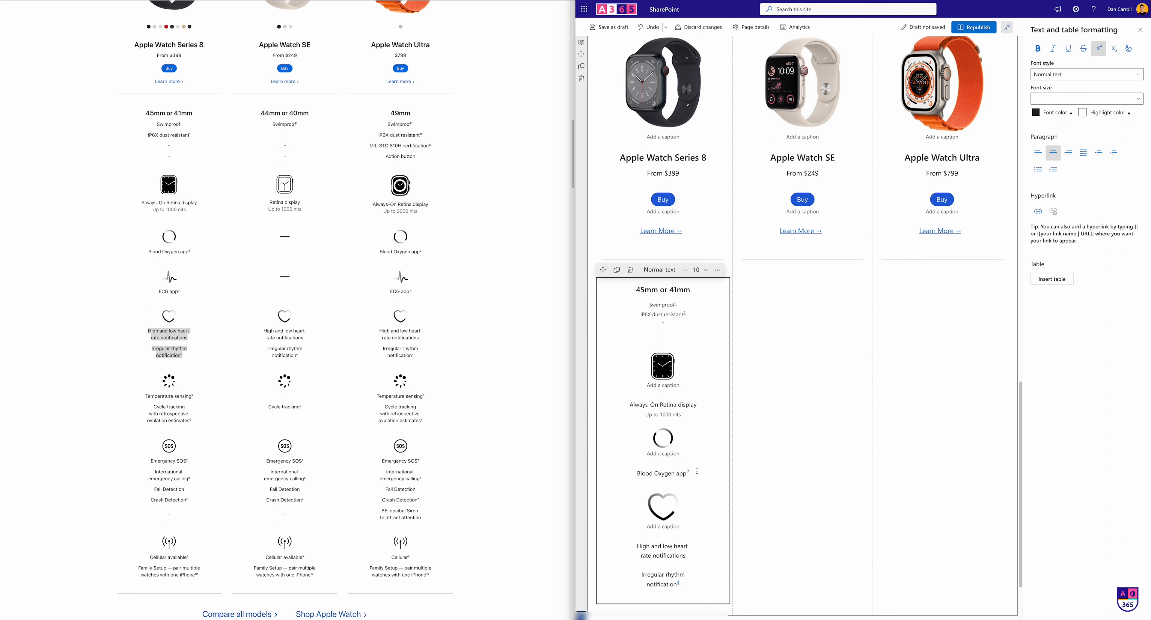
key("Return")
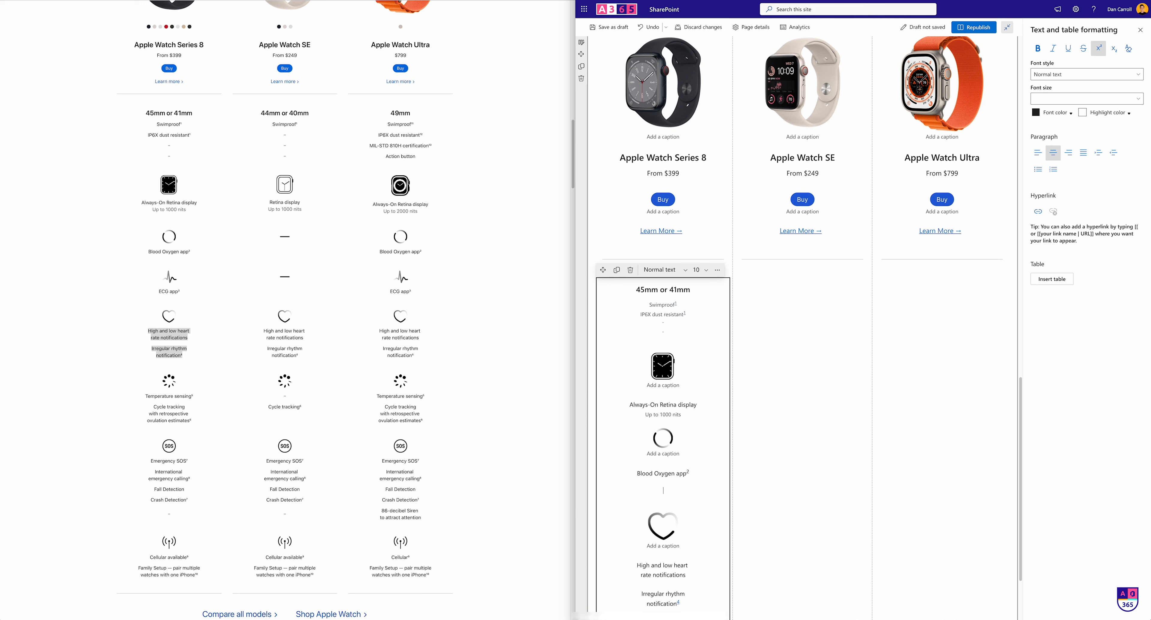
Add blank lines above "Always-On Retina display" and above the ring image, and remove the extra blank line above the heart image
left_click(691, 414)
key("Return")
scroll(670, 446, "down", 2)
left_click(659, 462)
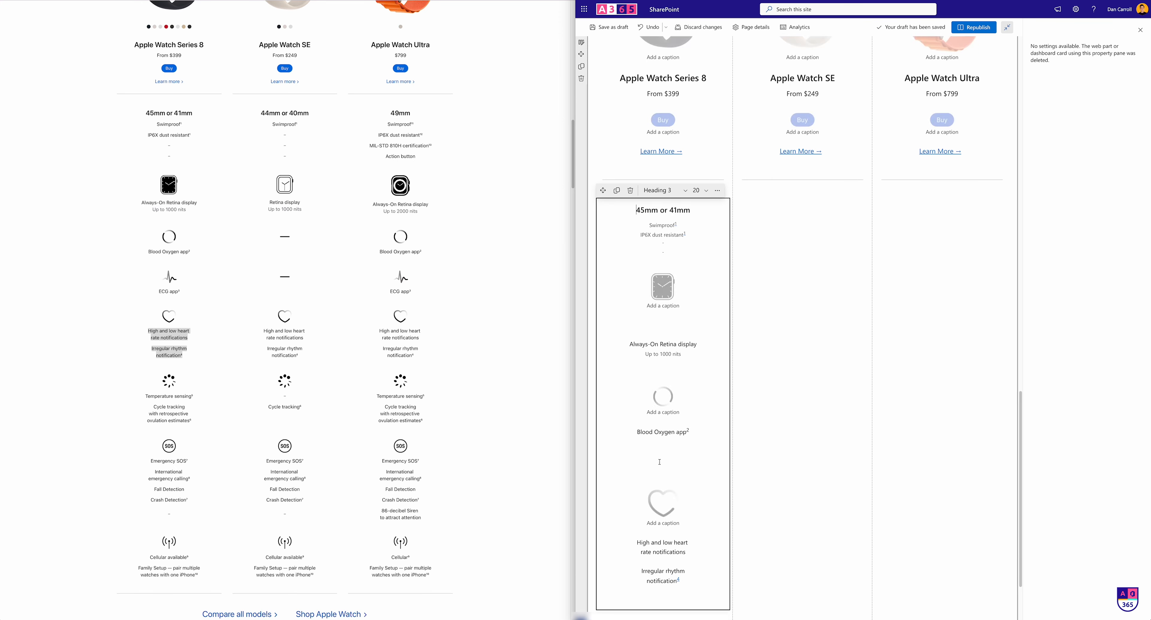
left_click(664, 495)
left_click(666, 453)
key("BackSpace")
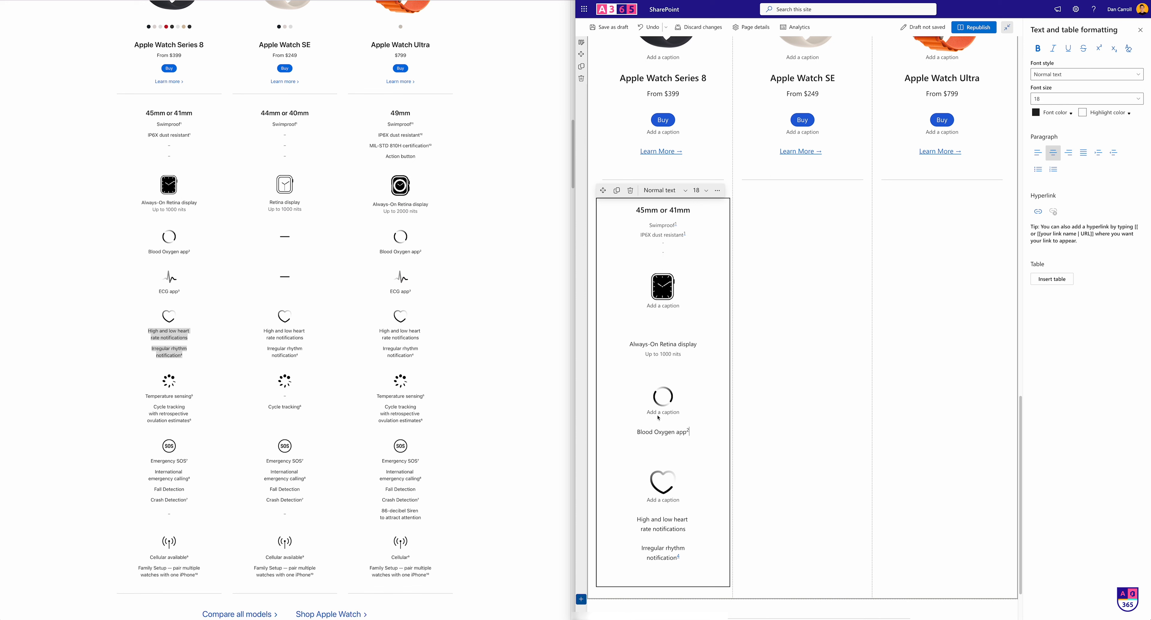
Save the page as a draft and review the Series 8 spec column's layout
left_click(608, 27)
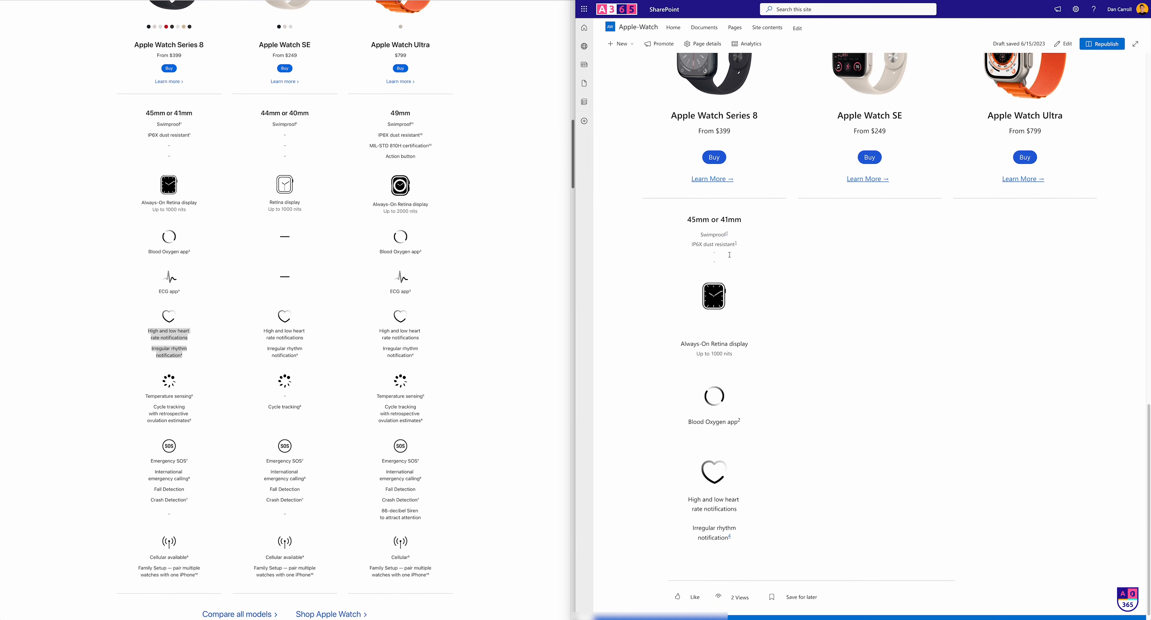
scroll(118, 221, "up", 1)
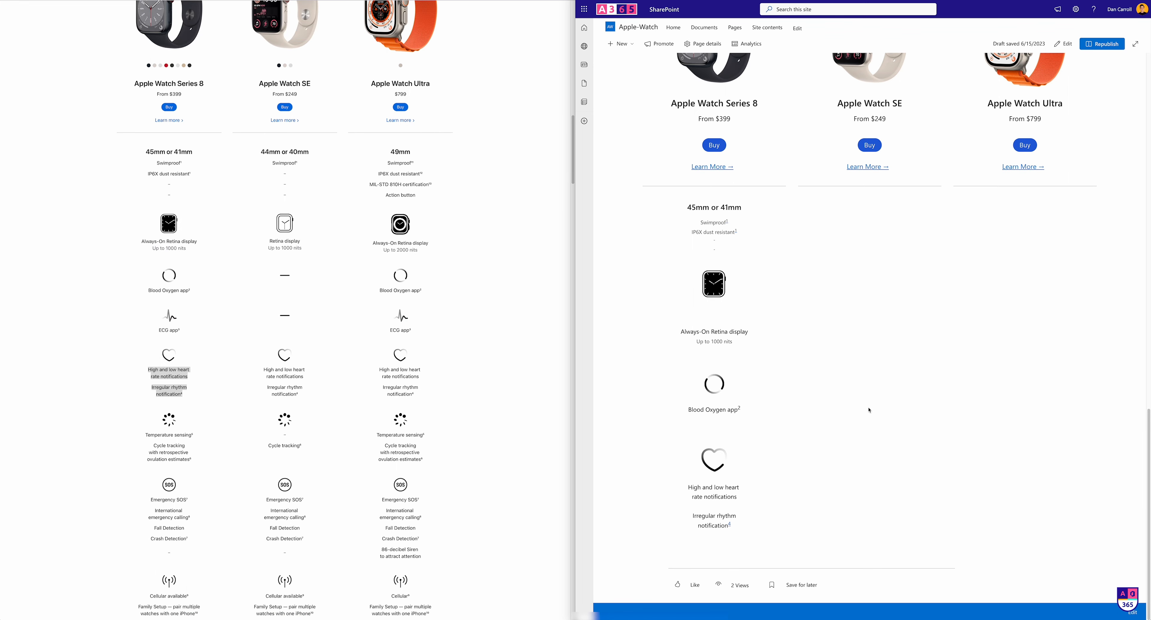
Reopen the page for editing, shrink the Series 8 column's watch icon slightly, and remove the blank lines below it
left_click(1063, 43)
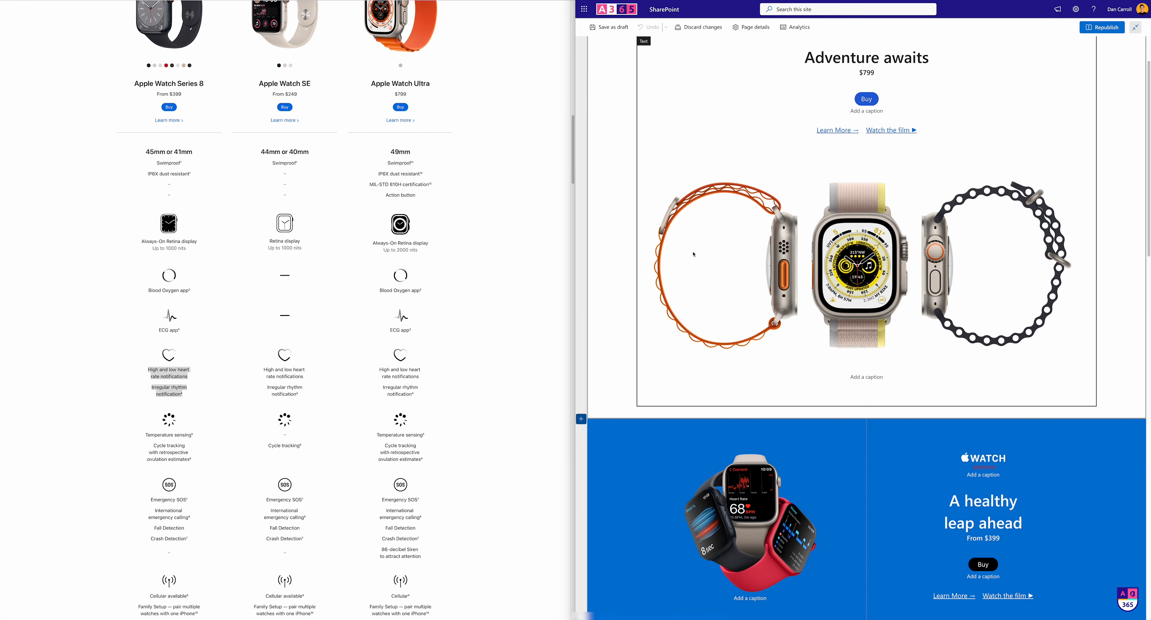
scroll(692, 255, "down", 20)
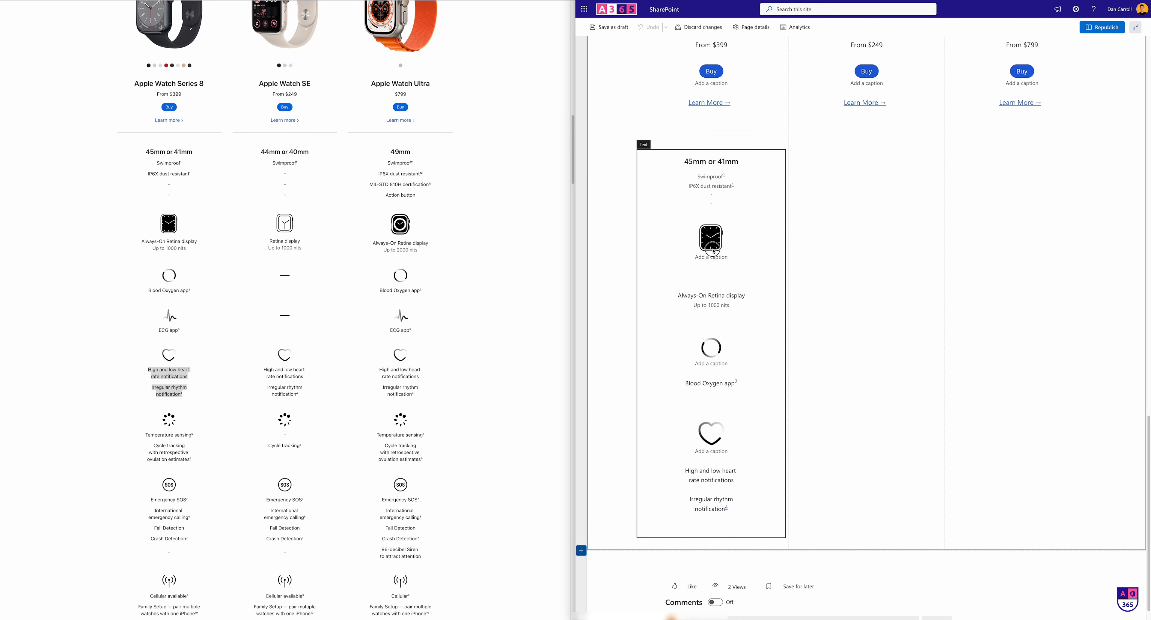
left_click(713, 251)
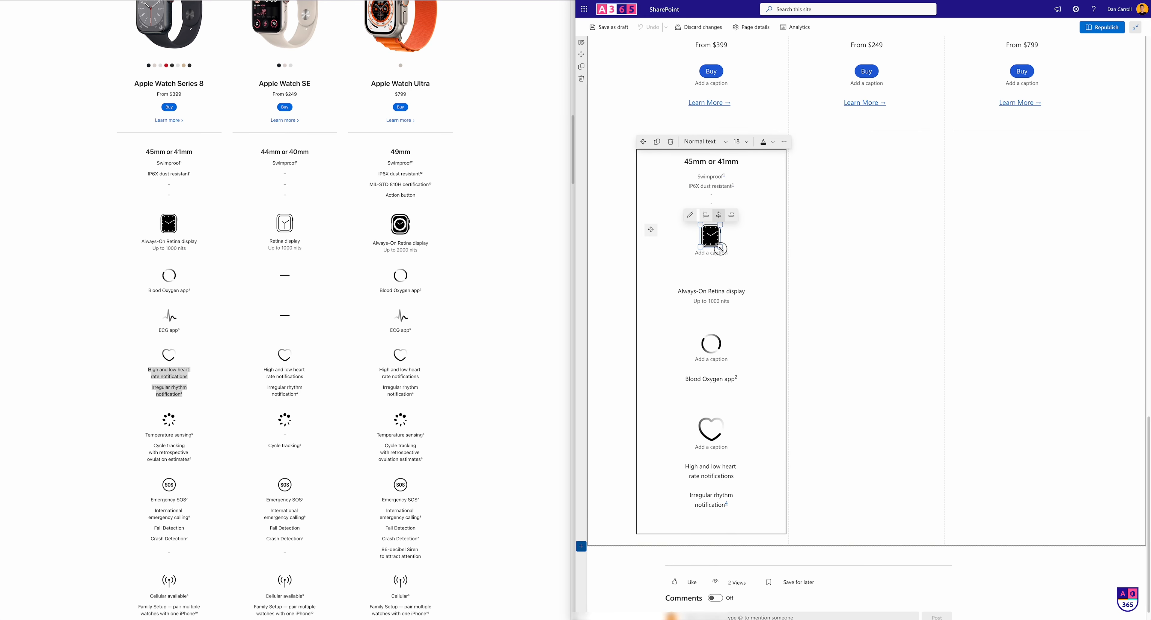
left_click(715, 268)
key("BackSpace")
key("BackSpace")
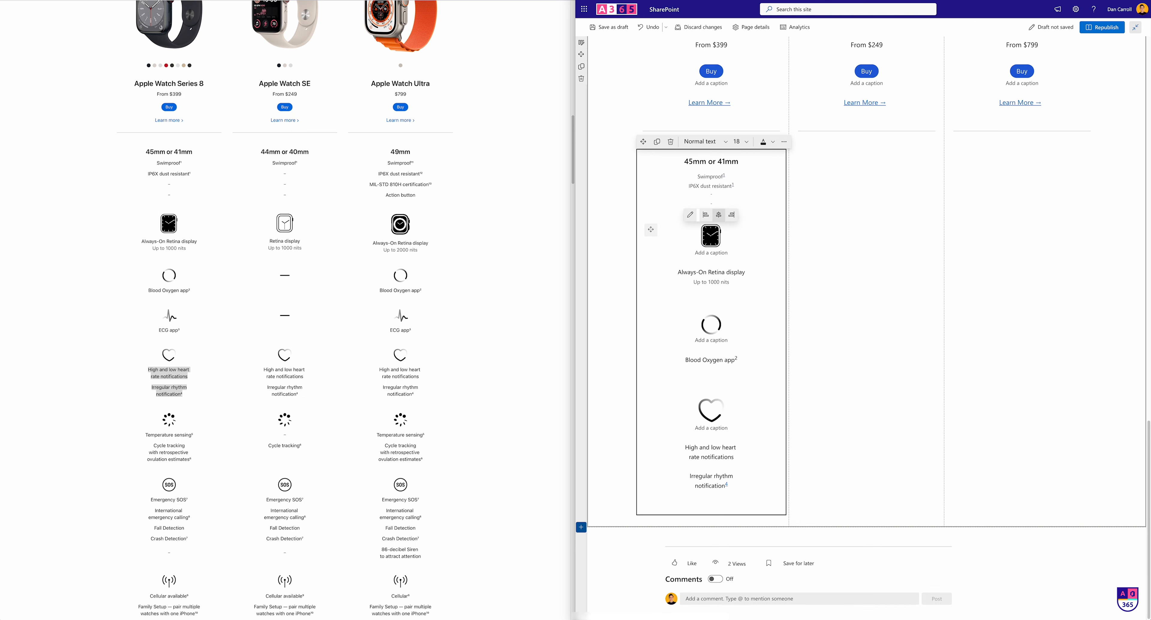
Shrink the heart icon in the Series 8 spec column slightly
left_click(720, 323)
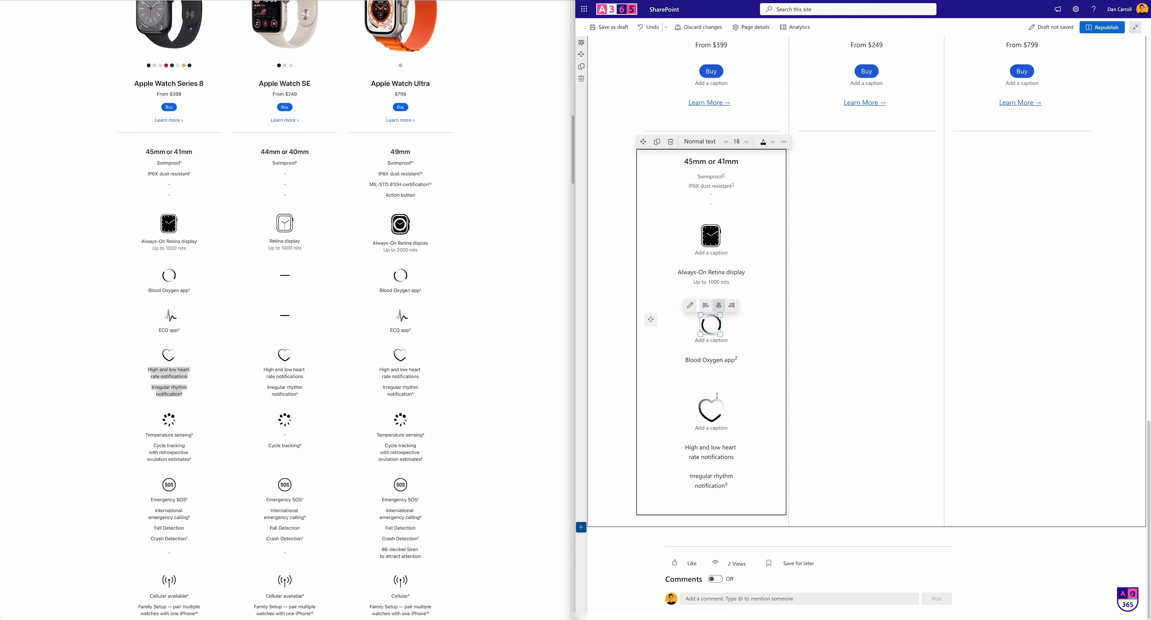
left_click(715, 422)
left_click_drag(723, 421, 720, 421)
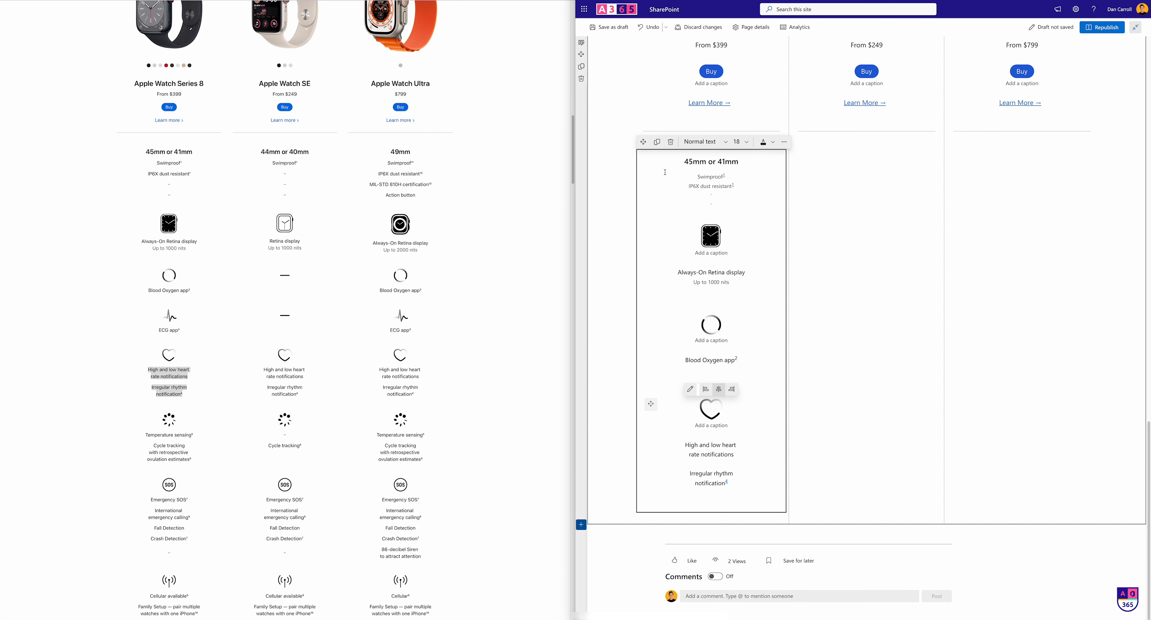
Duplicate the Series 8 spec text web part and place copies in the Apple Watch SE and Apple Watch Ultra columns
left_click(656, 142)
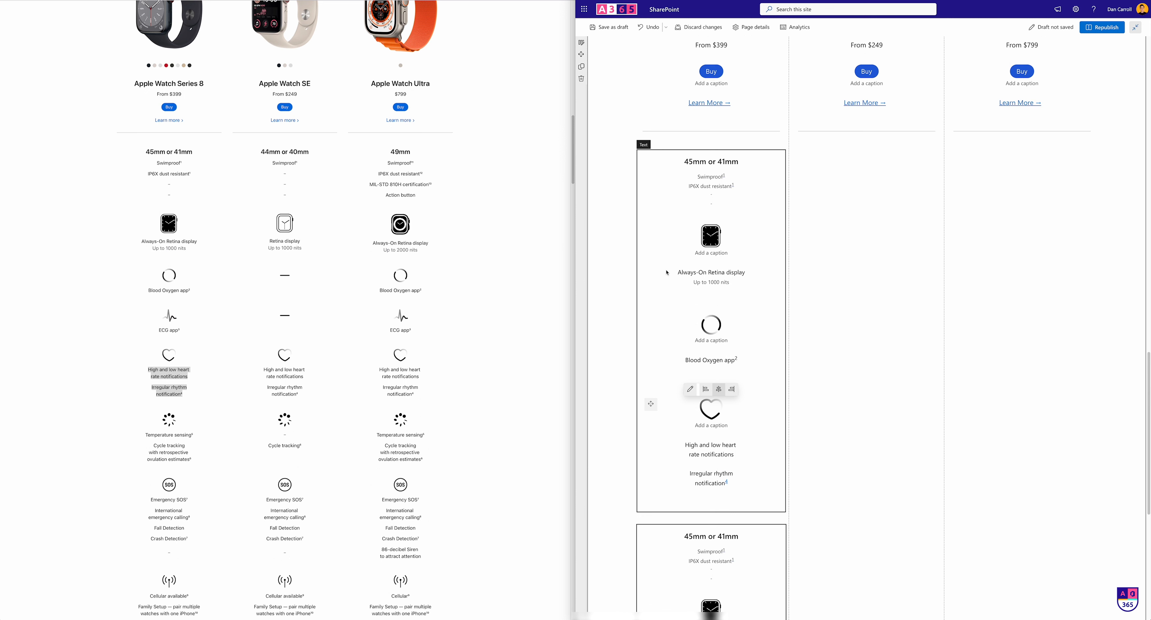
left_click_drag(643, 141, 856, 172)
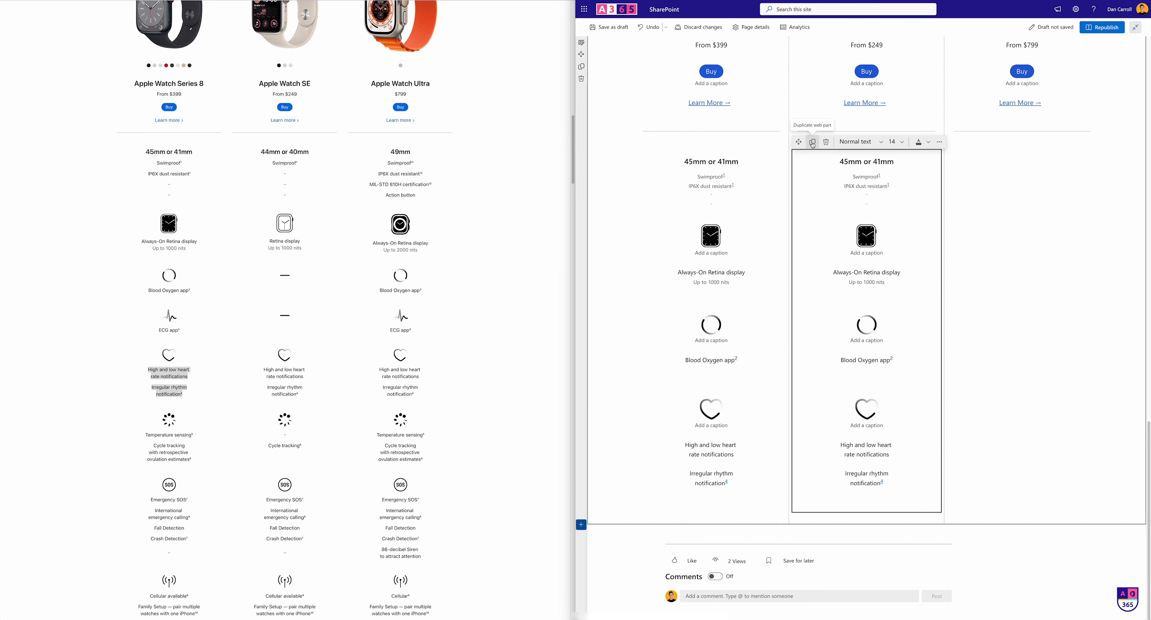
left_click(812, 142)
left_click_drag(1016, 189, 1015, 192)
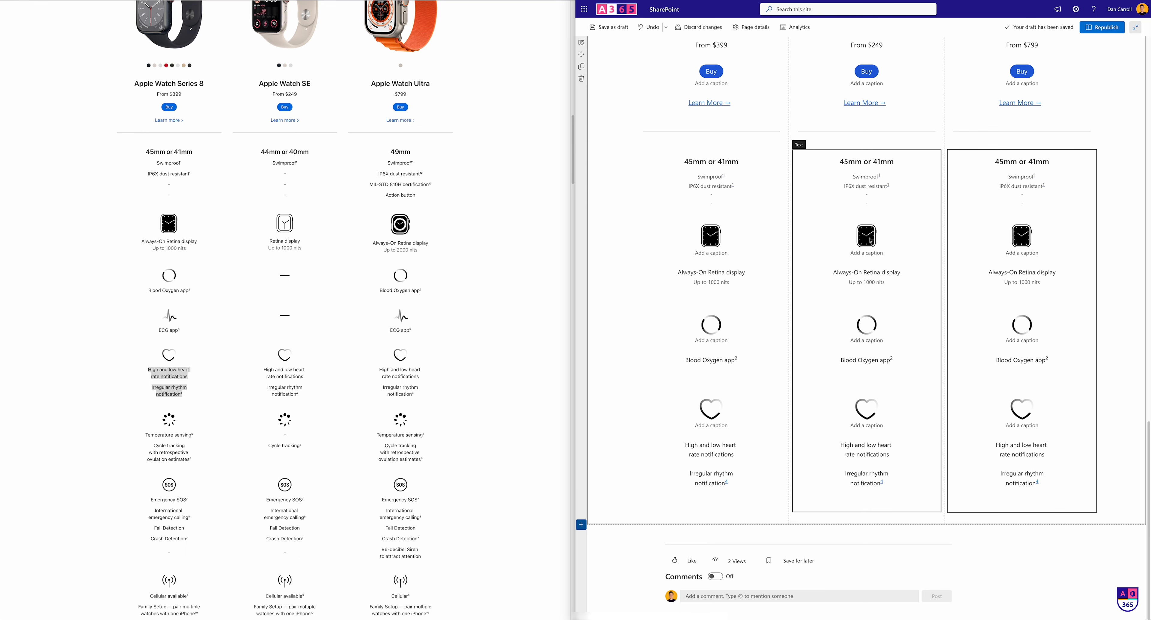
Replace the watch icon in the Apple Watch SE column with the uploaded file "12 Retina Display 2.png"
left_click(869, 239)
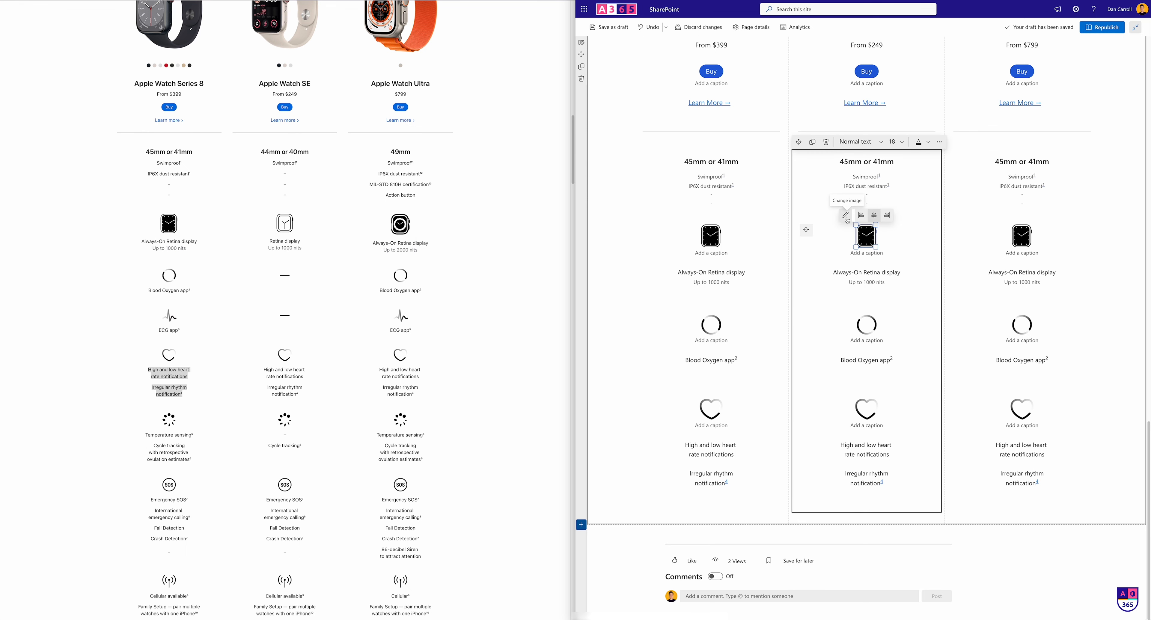
left_click(845, 214)
left_click(1046, 66)
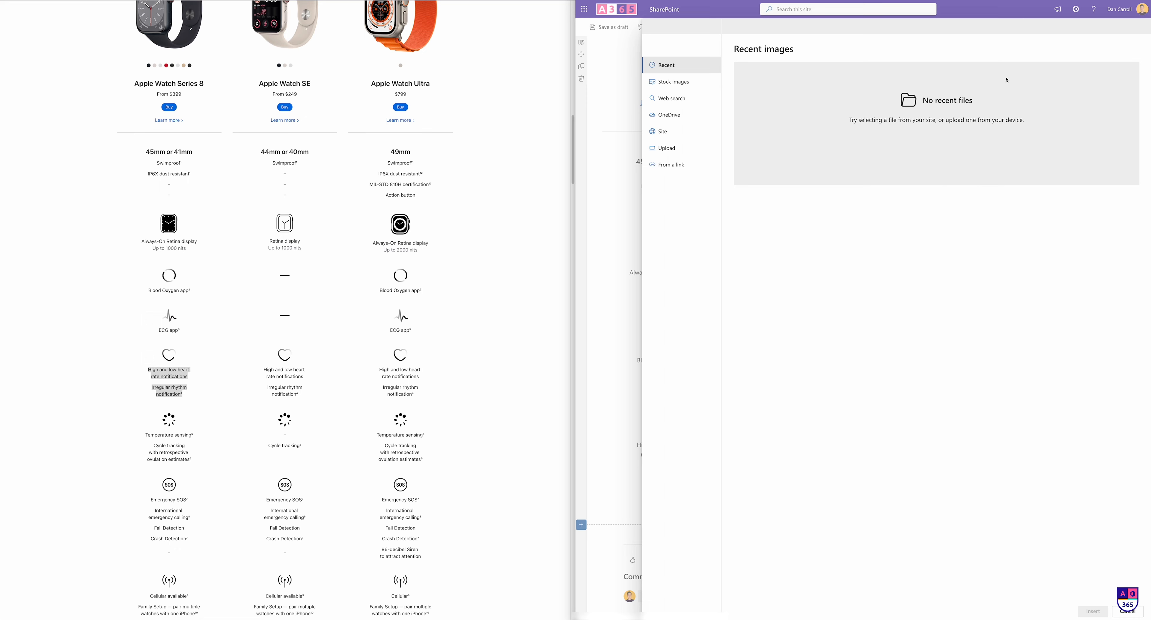
left_click(667, 148)
scroll(811, 304, "down", 3)
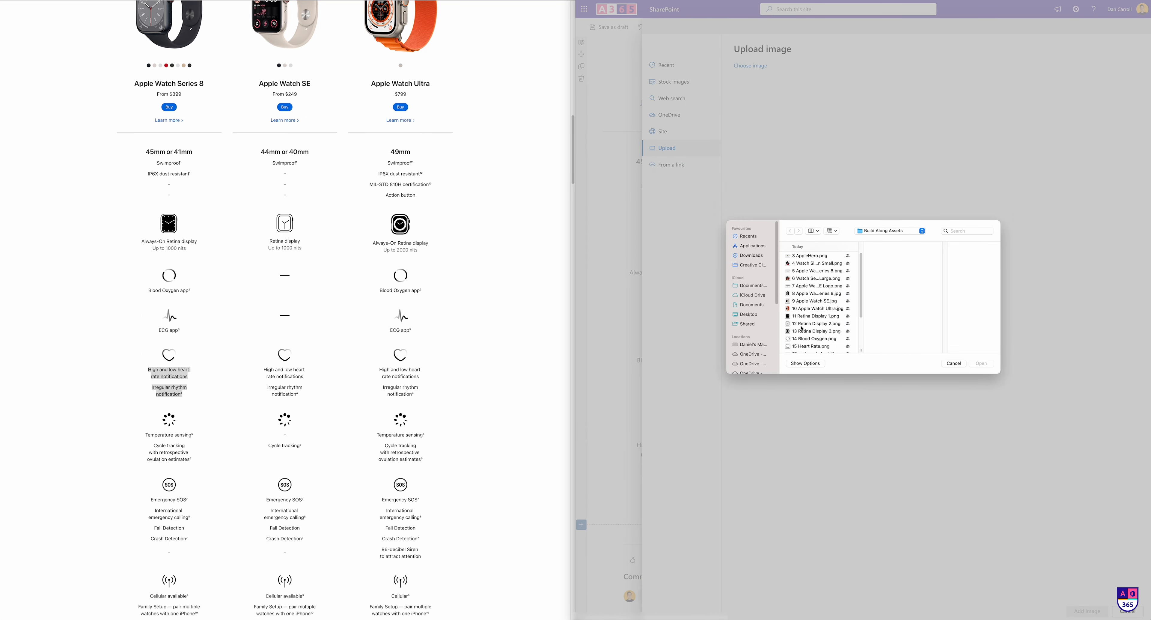
left_click(804, 325)
left_click(982, 364)
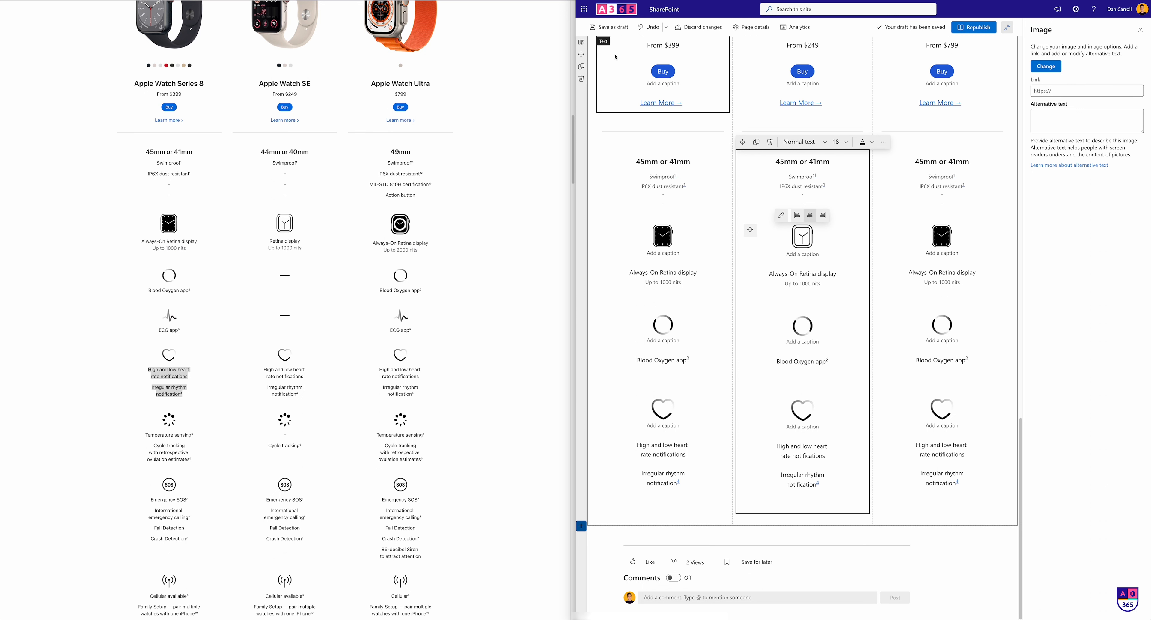
Save the page as a draft, compare its three spec columns with Apple's page, and reopen it for editing
left_click(611, 27)
scroll(858, 313, "down", 1)
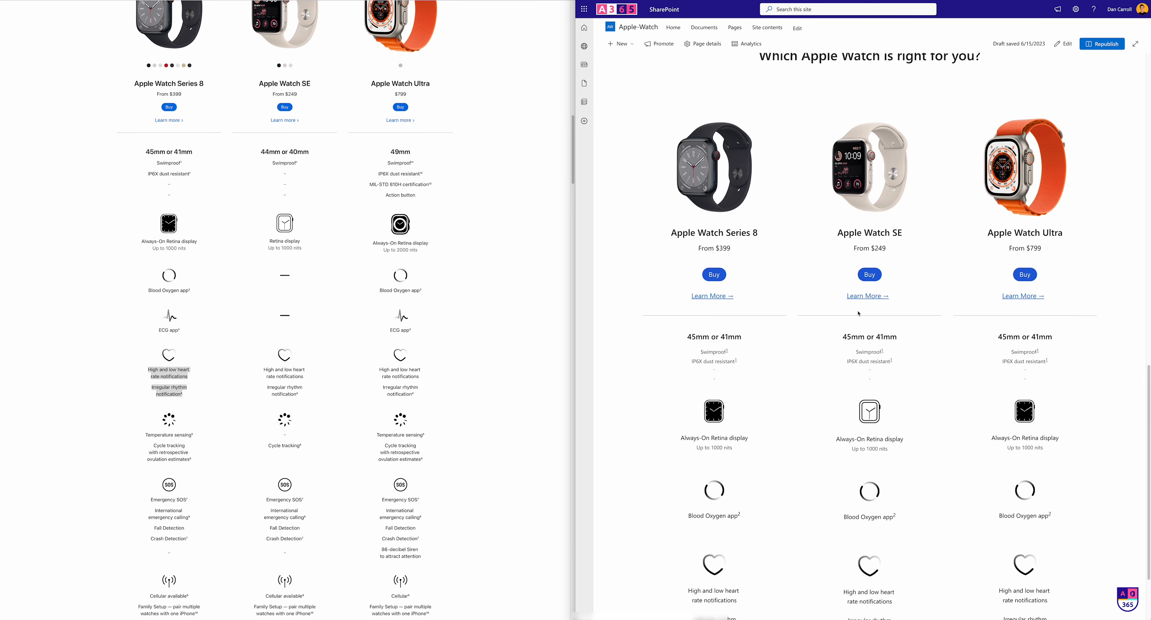
scroll(858, 314, "down", 1)
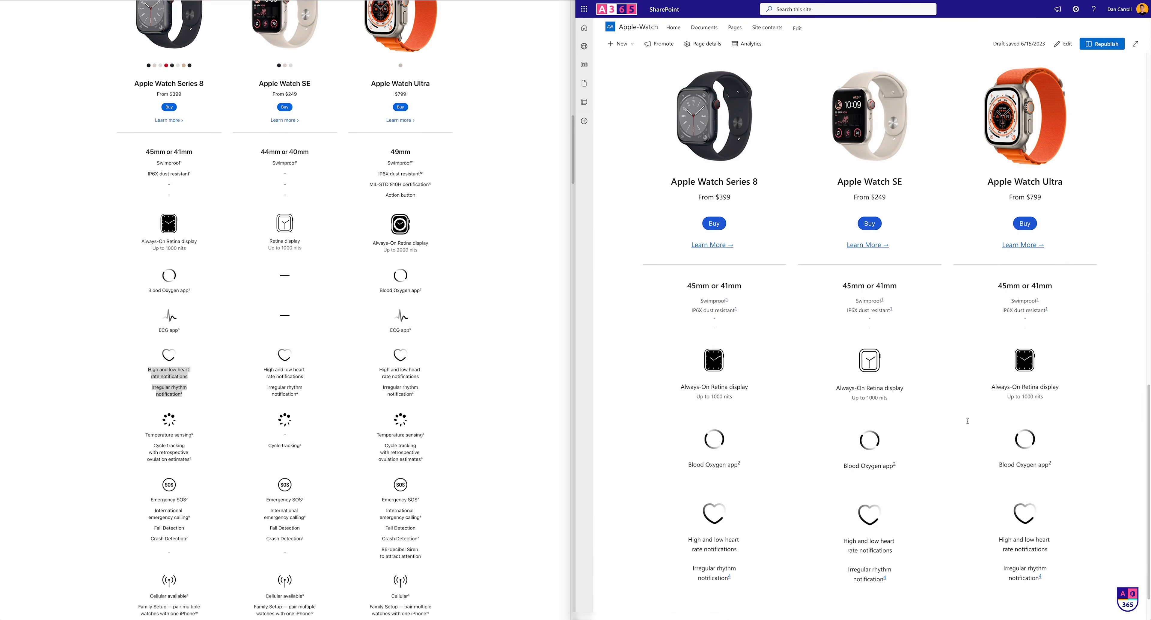
scroll(897, 221, "down", 1)
scroll(344, 218, "down", 1)
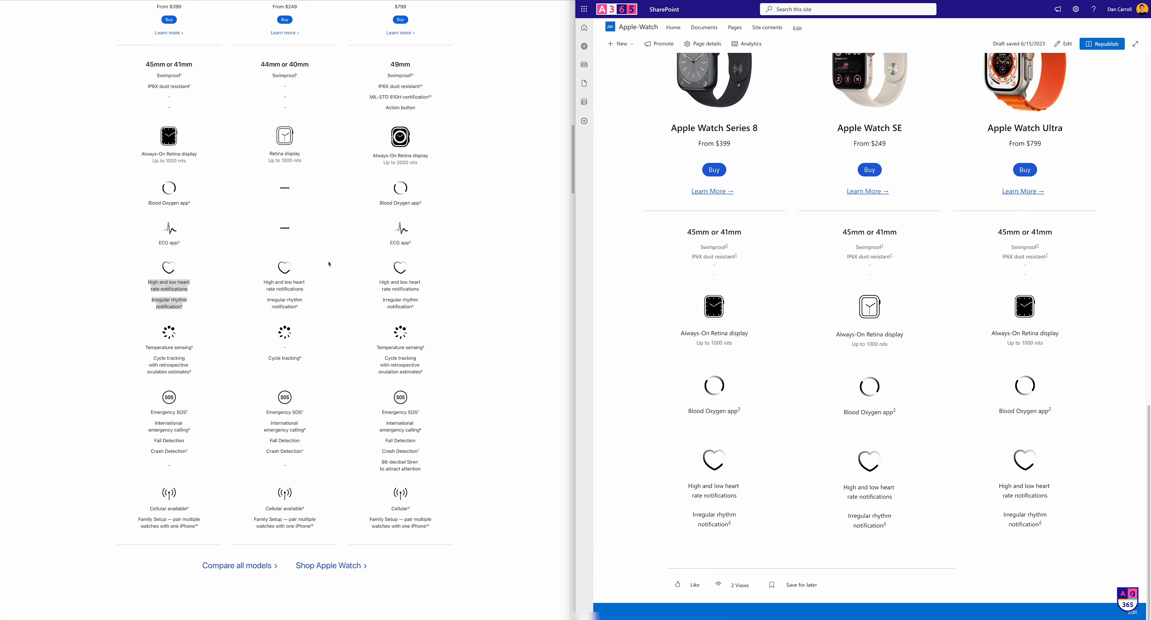
scroll(812, 253, "up", 2)
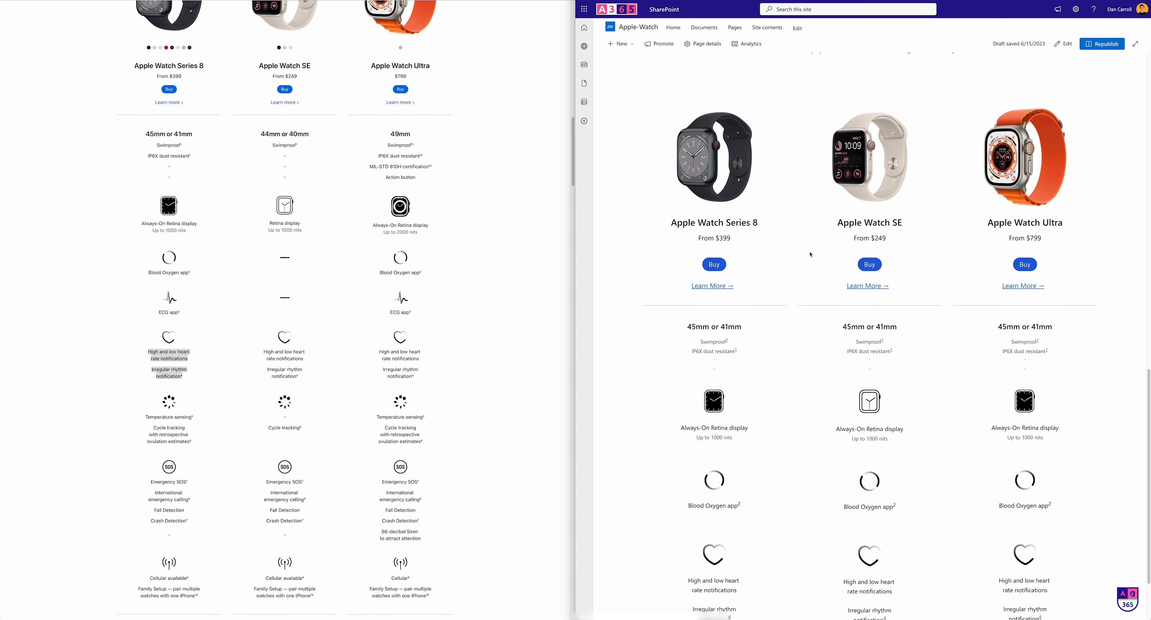
scroll(809, 252, "down", 2)
scroll(335, 272, "down", 6)
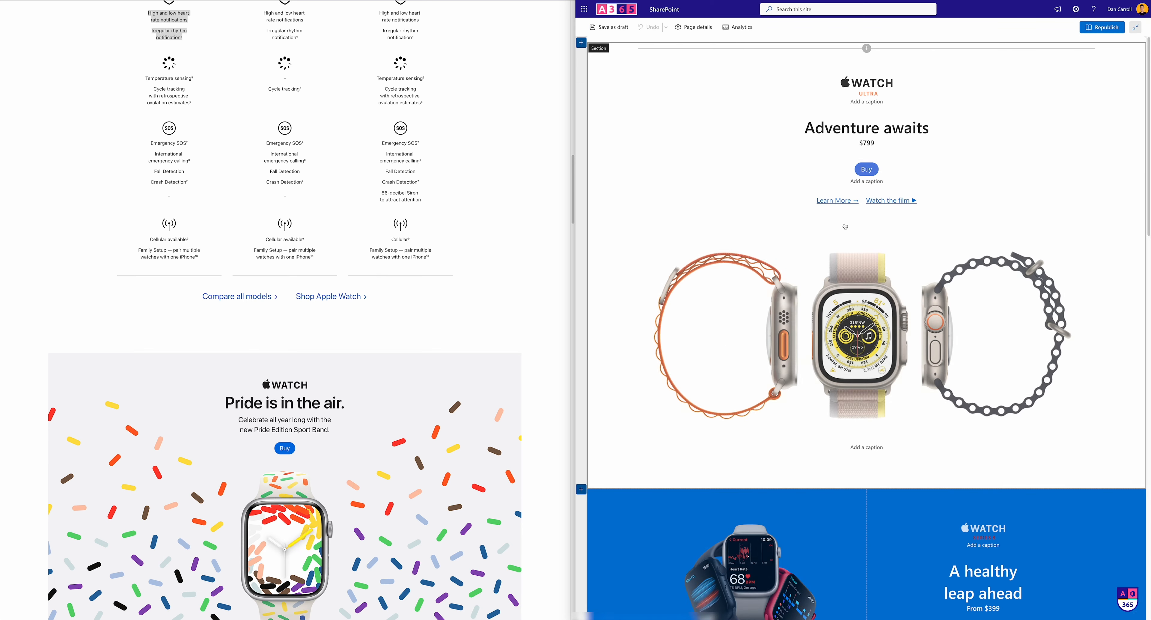
Add a Divider web part below the spec text in each of the three watch columns
scroll(831, 268, "down", 15)
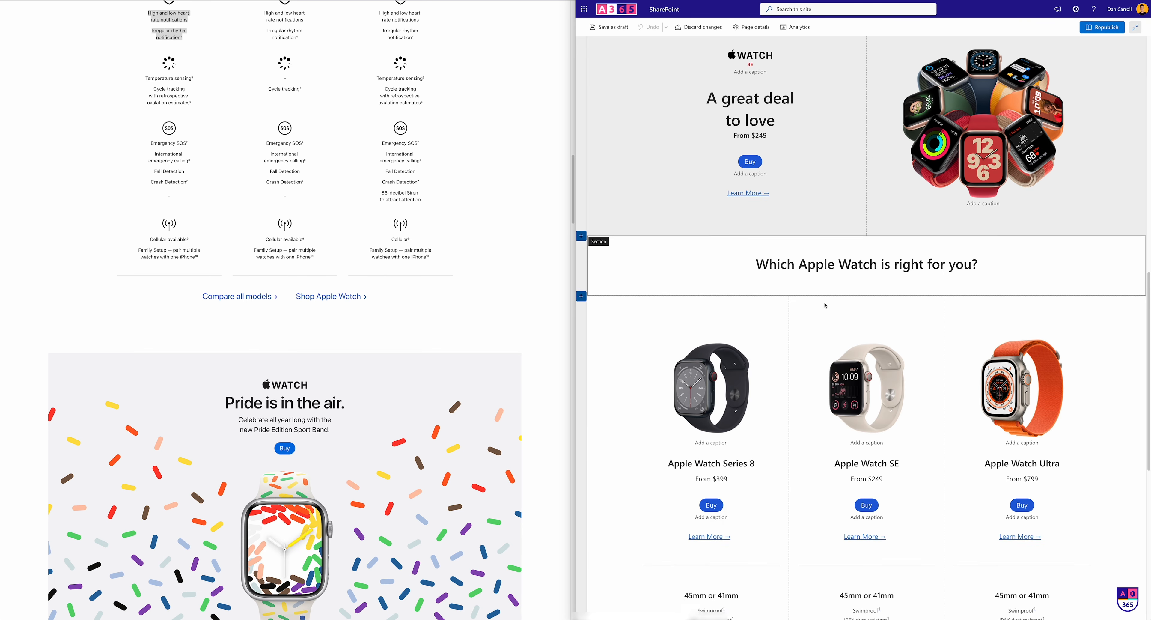
scroll(825, 305, "down", 10)
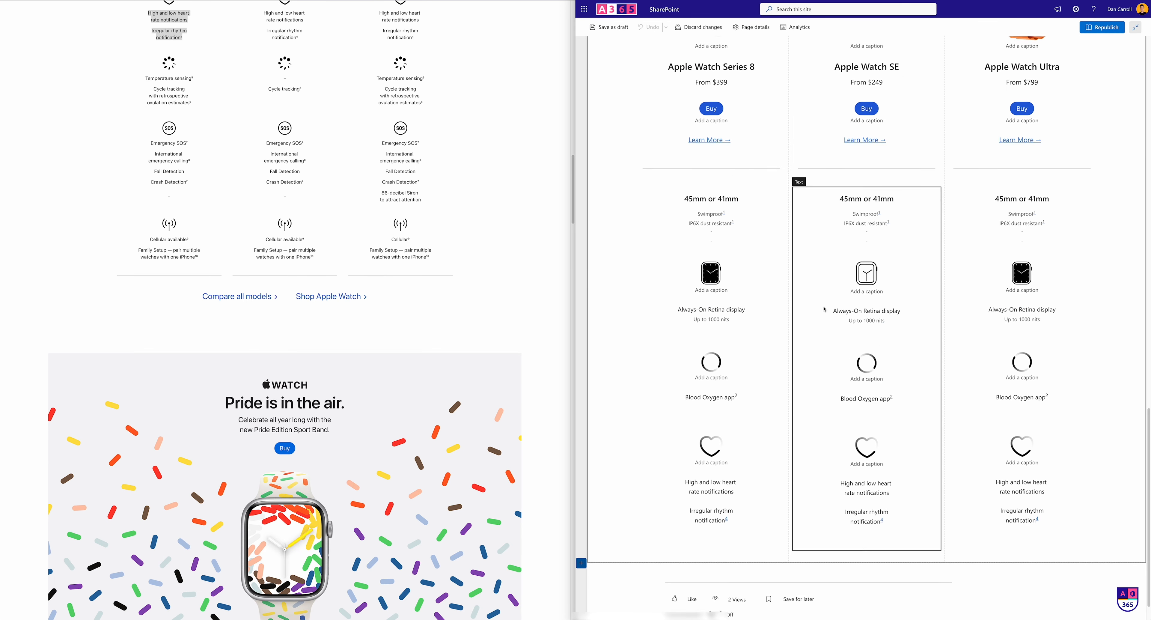
left_click(709, 519)
left_click(709, 502)
left_click(866, 518)
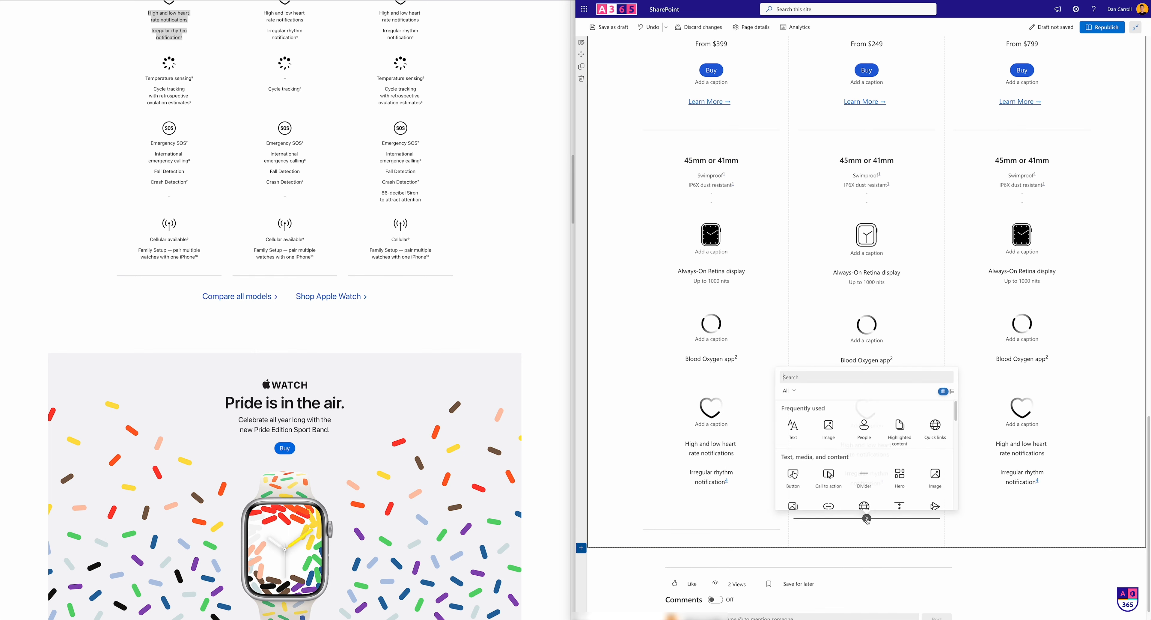
left_click(862, 474)
left_click(1022, 516)
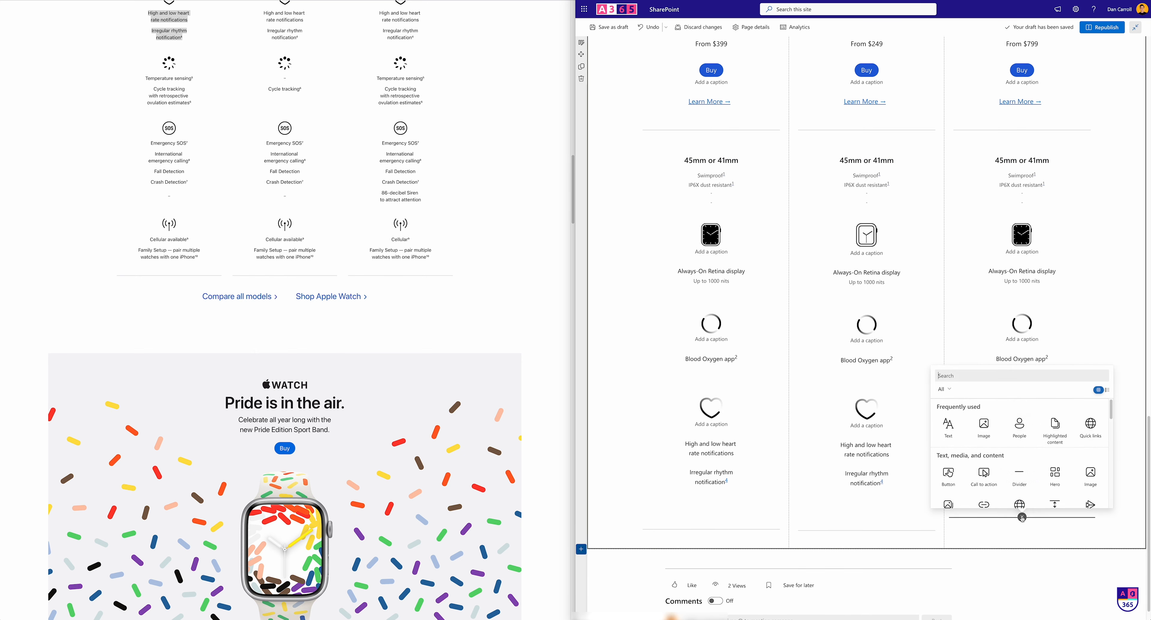
left_click(1019, 474)
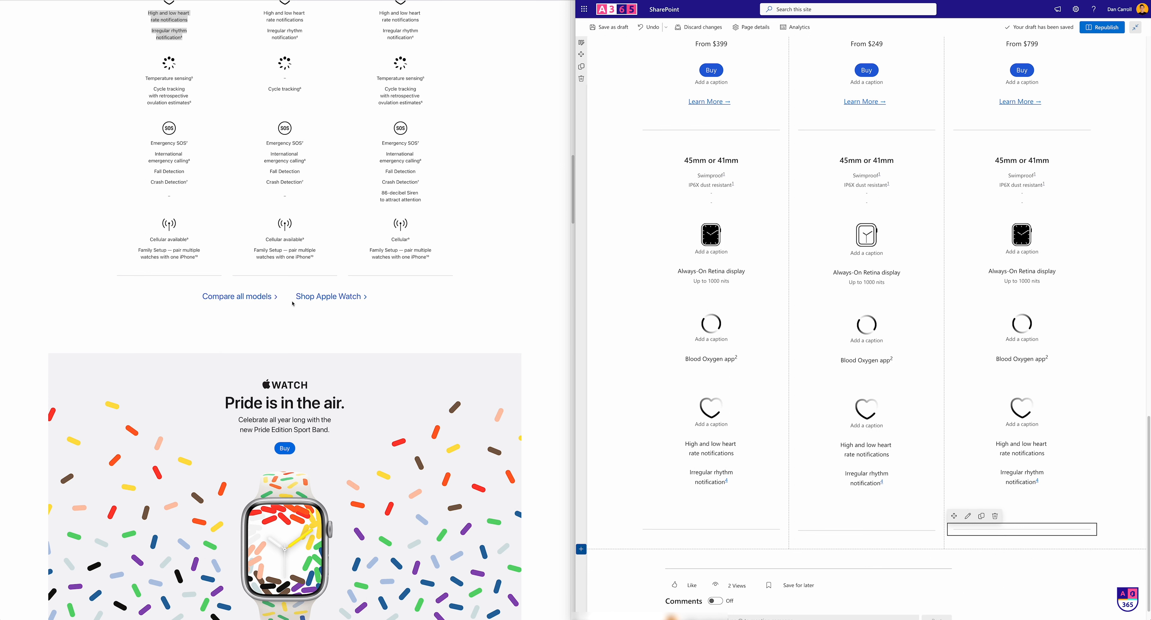
Add a two-column section below the dividers and insert a Text web part in its first column
scroll(753, 290, "down", 1)
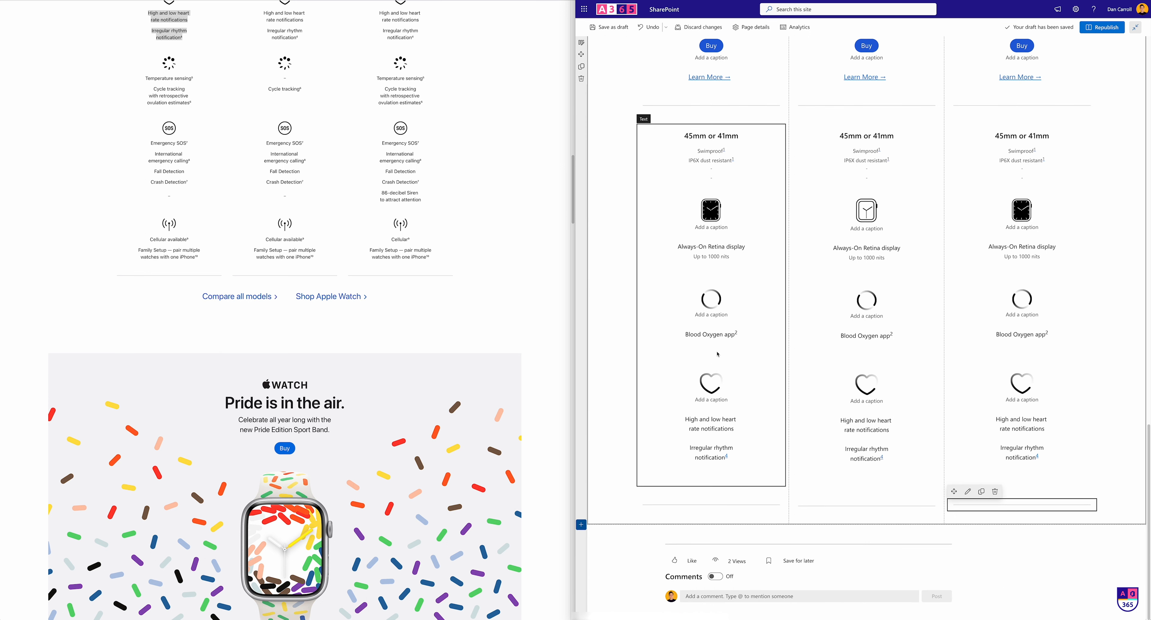
left_click(582, 525)
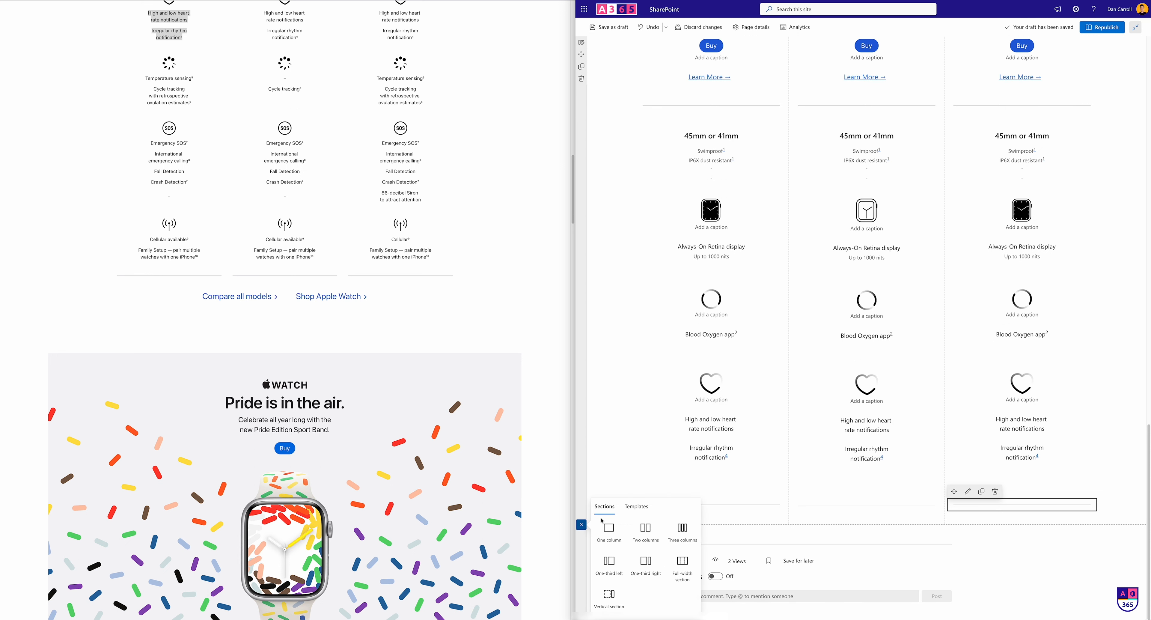
left_click(643, 537)
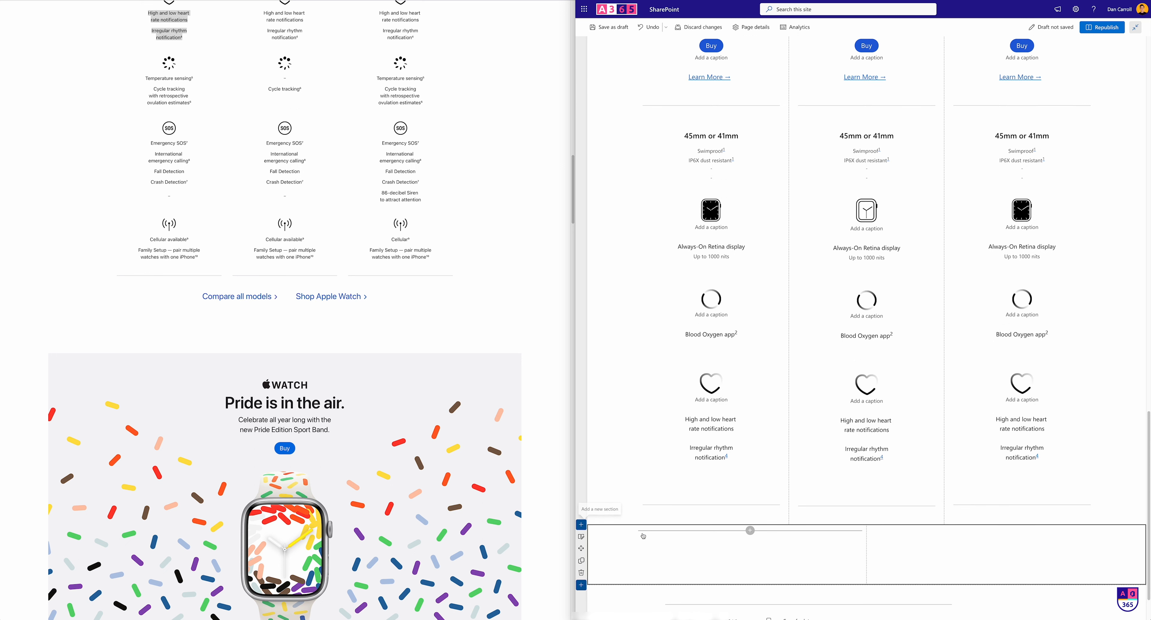
left_click(751, 531)
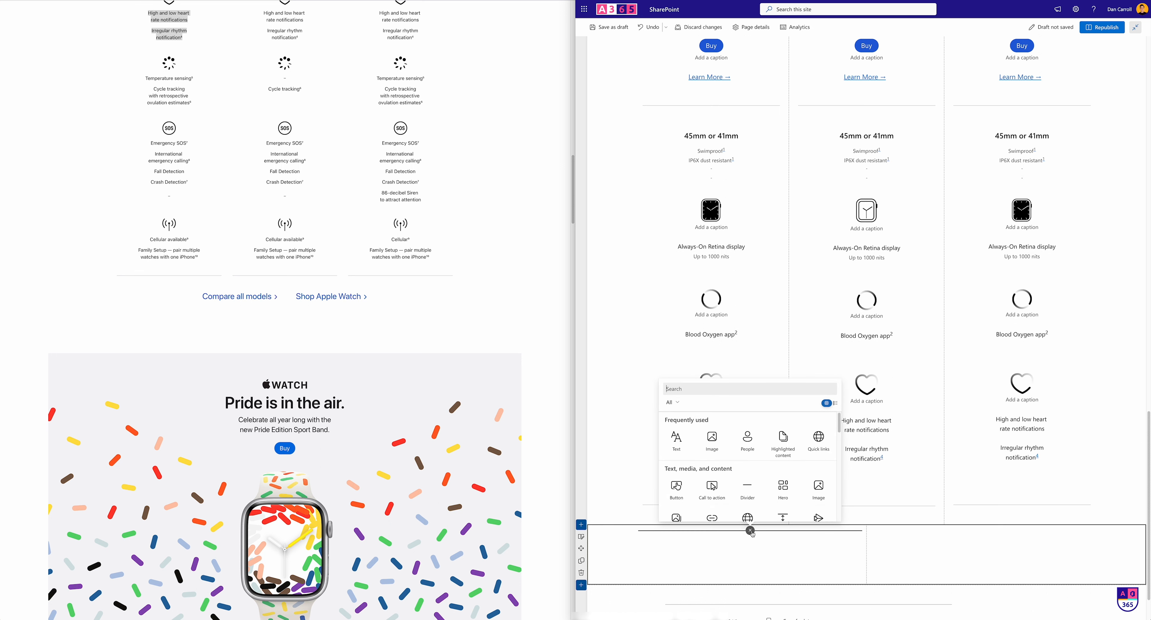
left_click(676, 442)
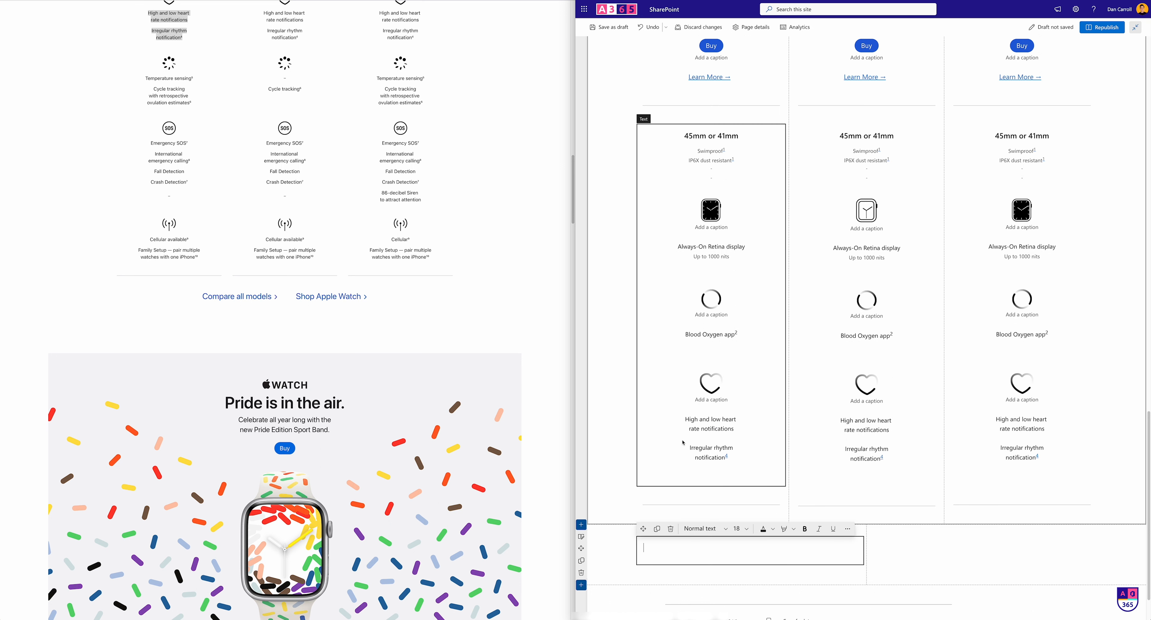
Copy the Series 8 "Learn More →" link into the new text web part and change its wording to "Compare all models →"
left_click(745, 79)
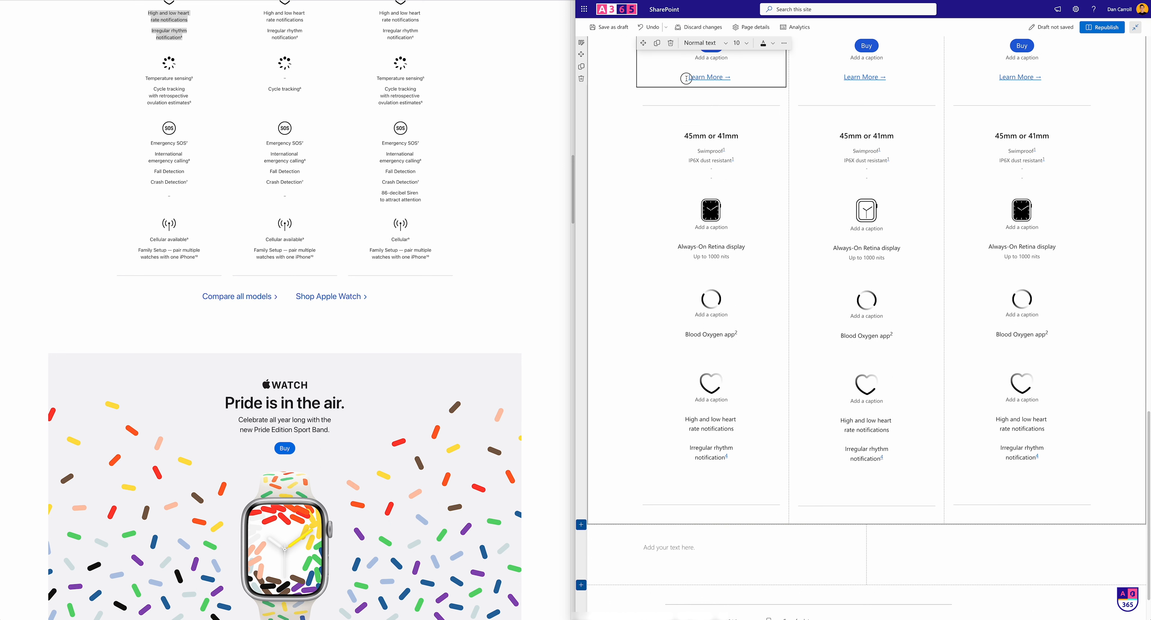
left_click(696, 551)
type("Learn More →")
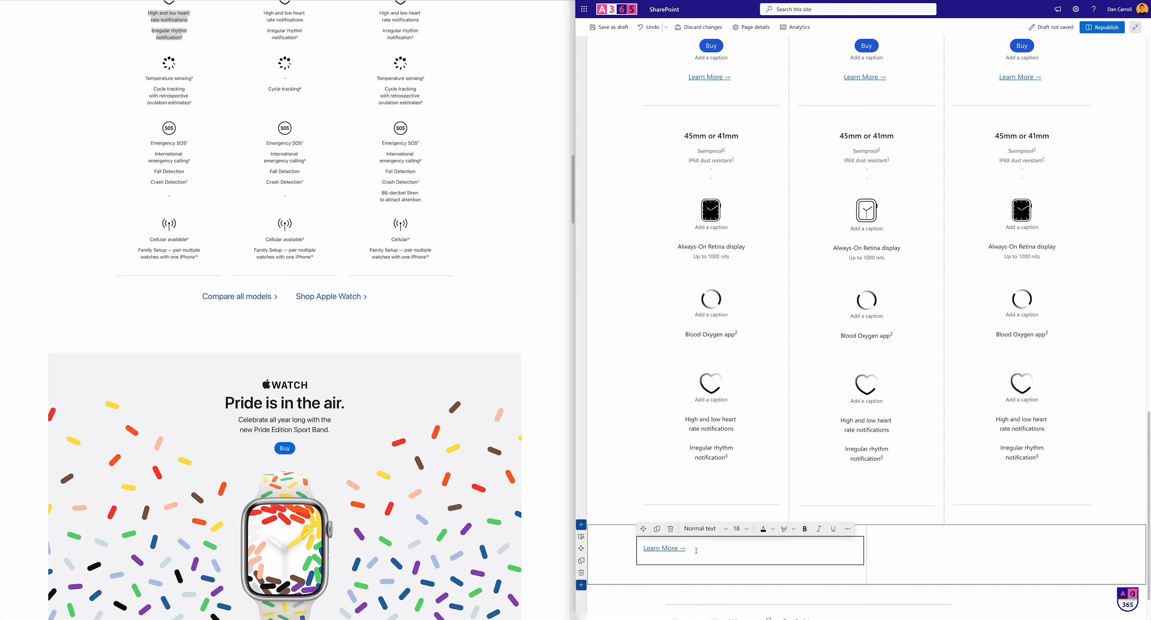
left_click_drag(677, 551, 643, 550)
type("Compare all models")
Right-align the "Compare all models →" link within its column
left_click_drag(715, 550, 640, 550)
left_click(847, 528)
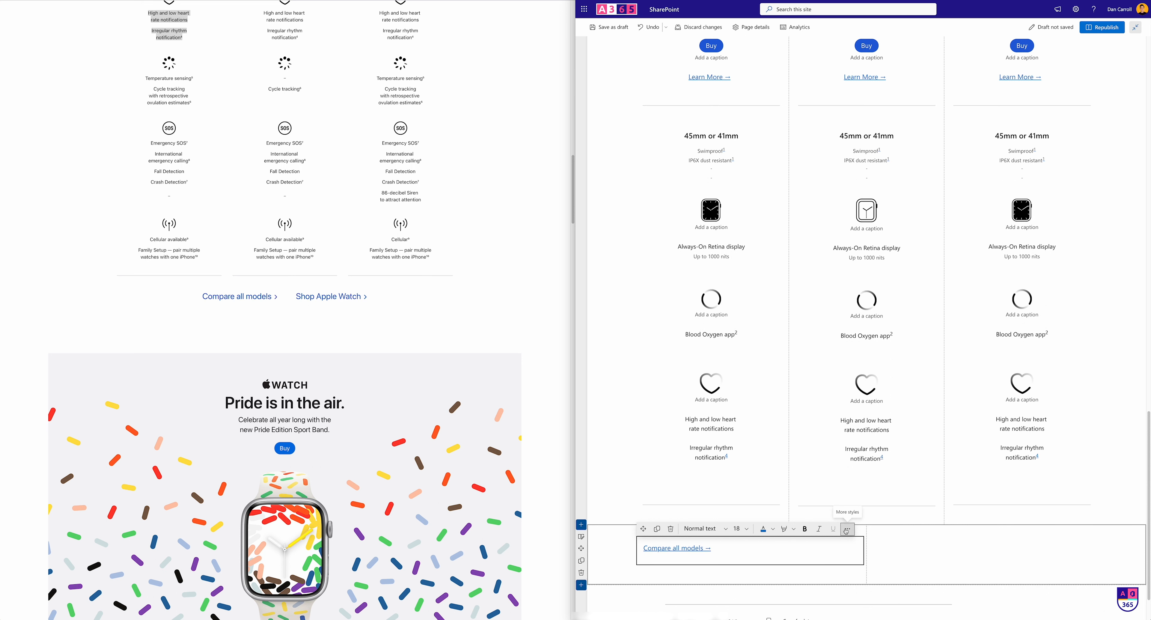
left_click(862, 325)
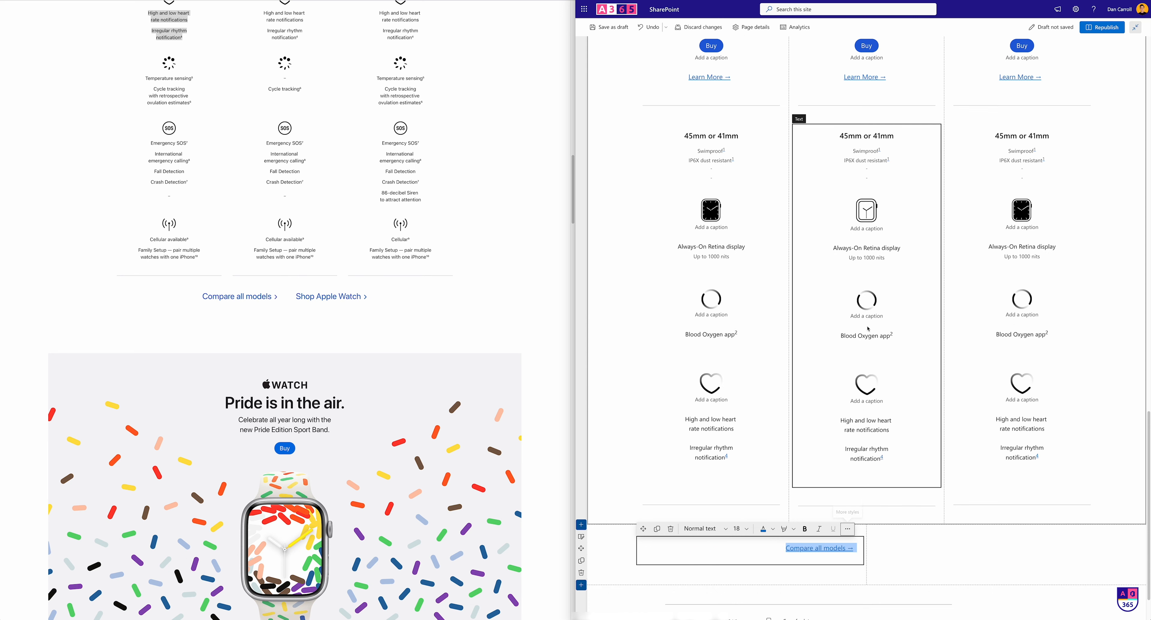
left_click(902, 543)
Duplicate the "Compare all models →" text web part, move the copy into the section's second column, and start selecting its text
scroll(746, 544, "down", 10)
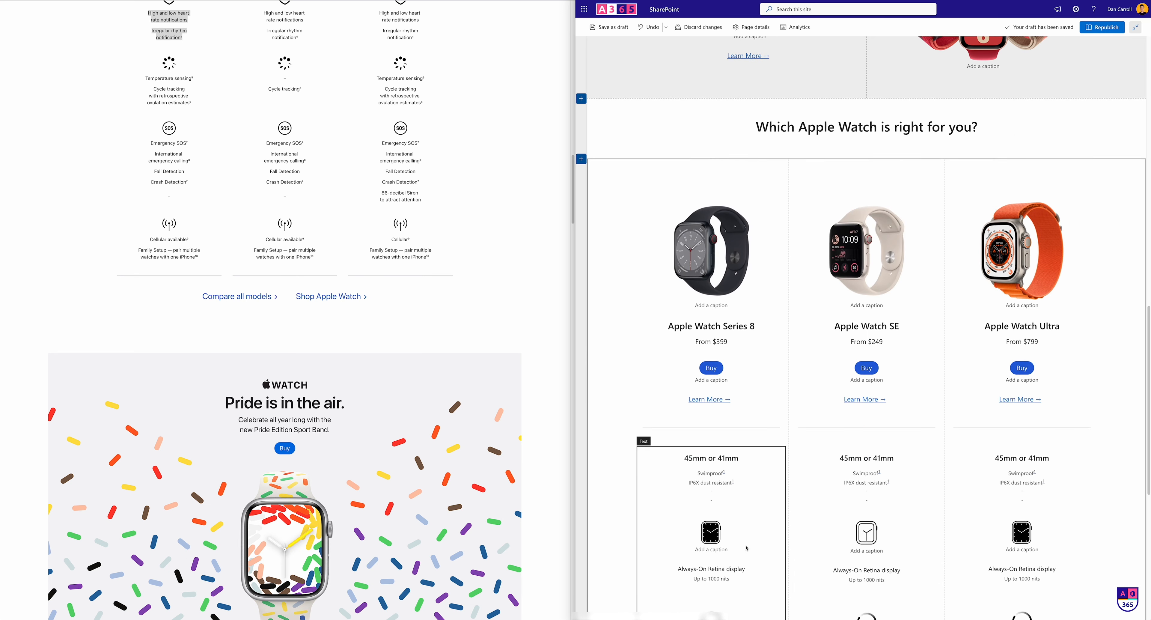
left_click(724, 493)
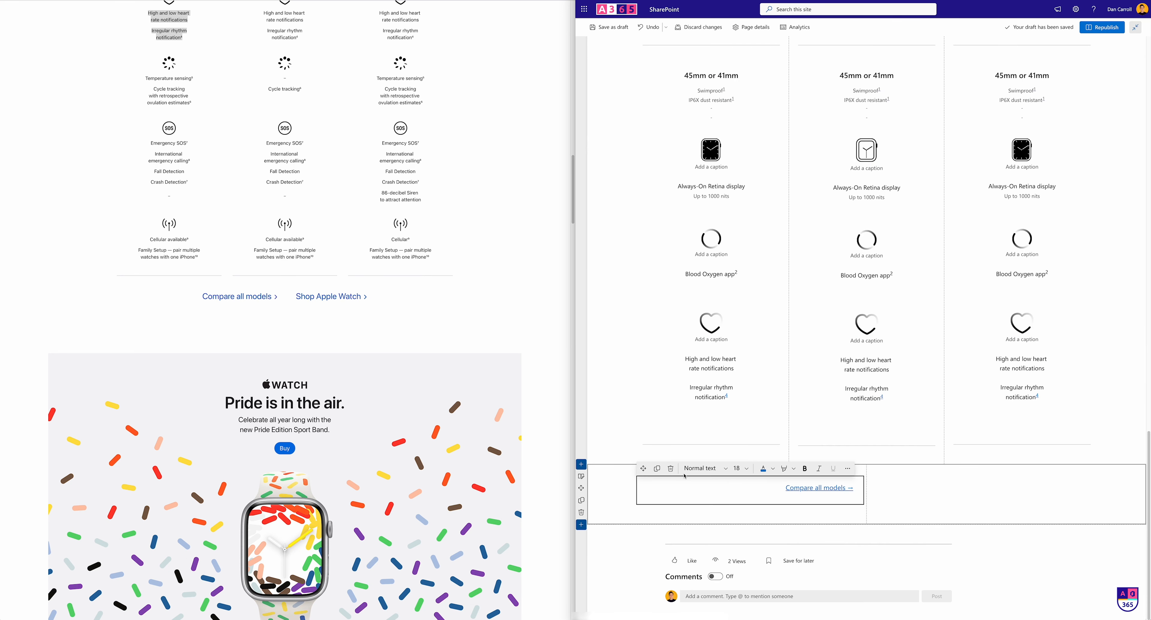
left_click(657, 467)
left_click_drag(643, 468, 930, 494)
double_click(930, 494)
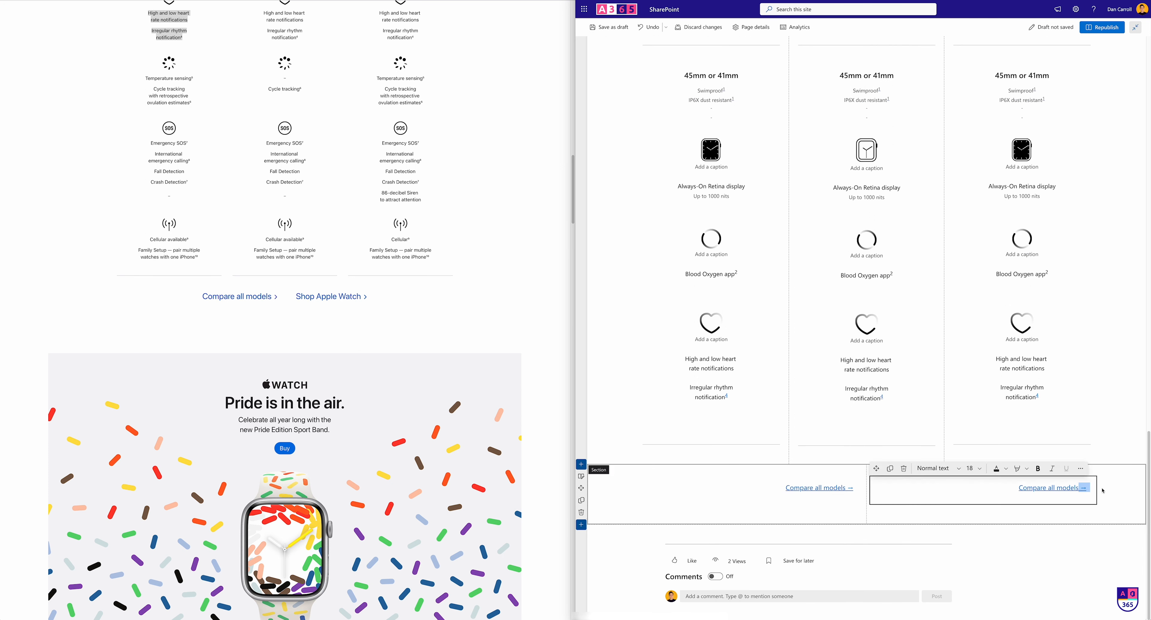
Left-align the copied link in the second column and change its wording to "Shop Apple Watch →"
left_click_drag(1018, 488, 1090, 488)
left_click(1080, 468)
left_click(1088, 237)
left_click_drag(876, 488, 936, 487)
type("Shop Apple Watch")
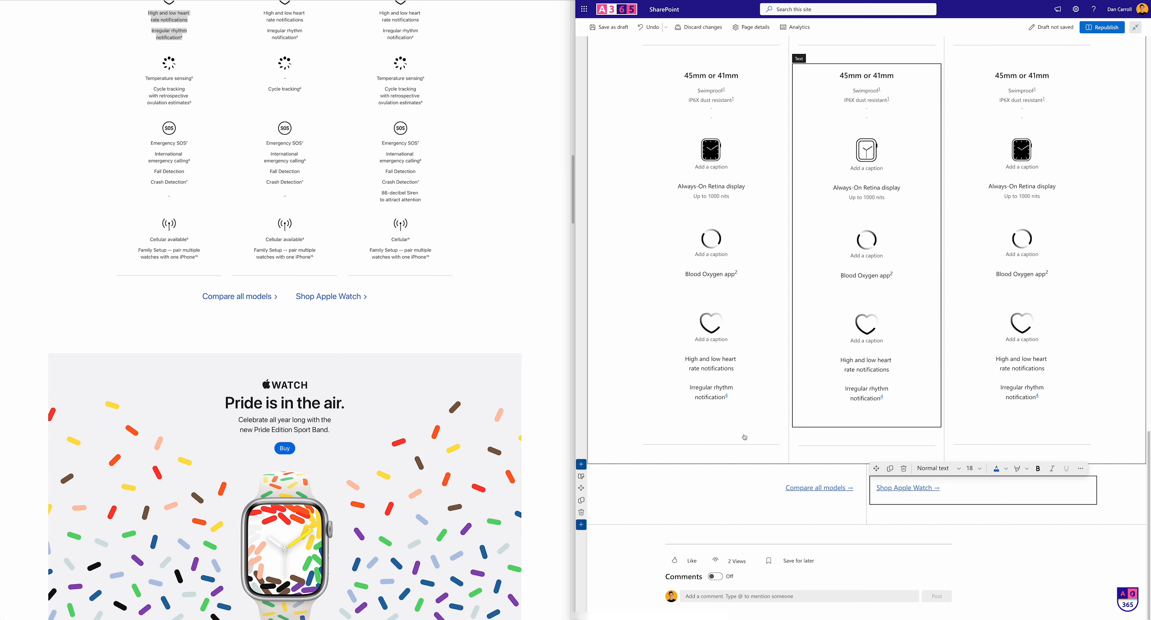
Add an empty three-column section below the compare and shop links
scroll(369, 386, "down", 1)
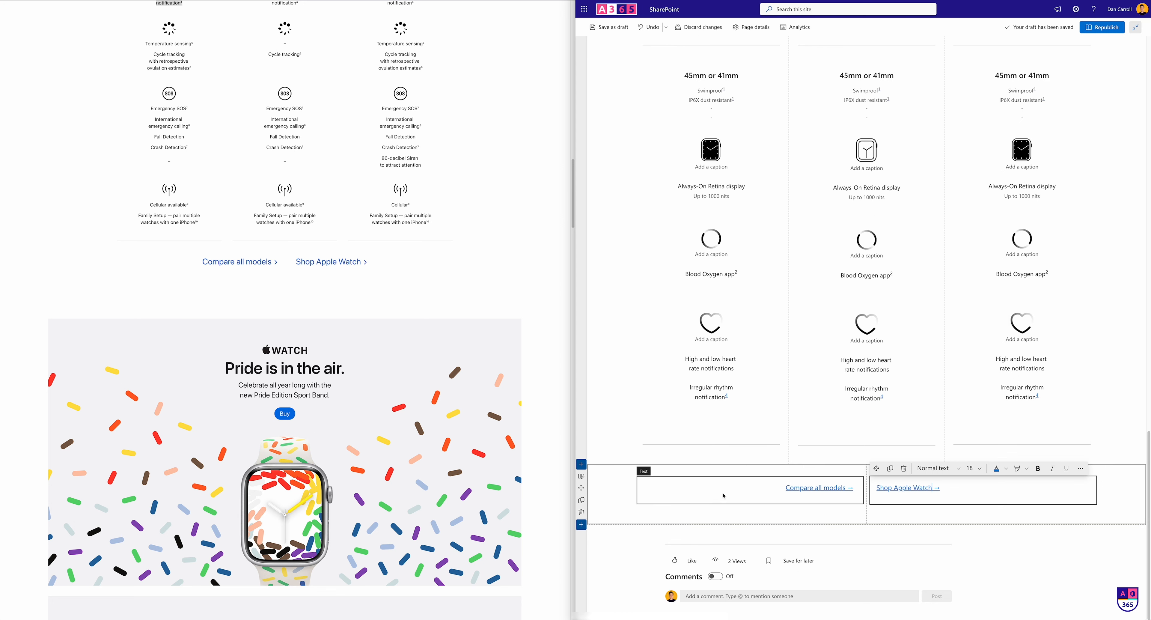
left_click(581, 525)
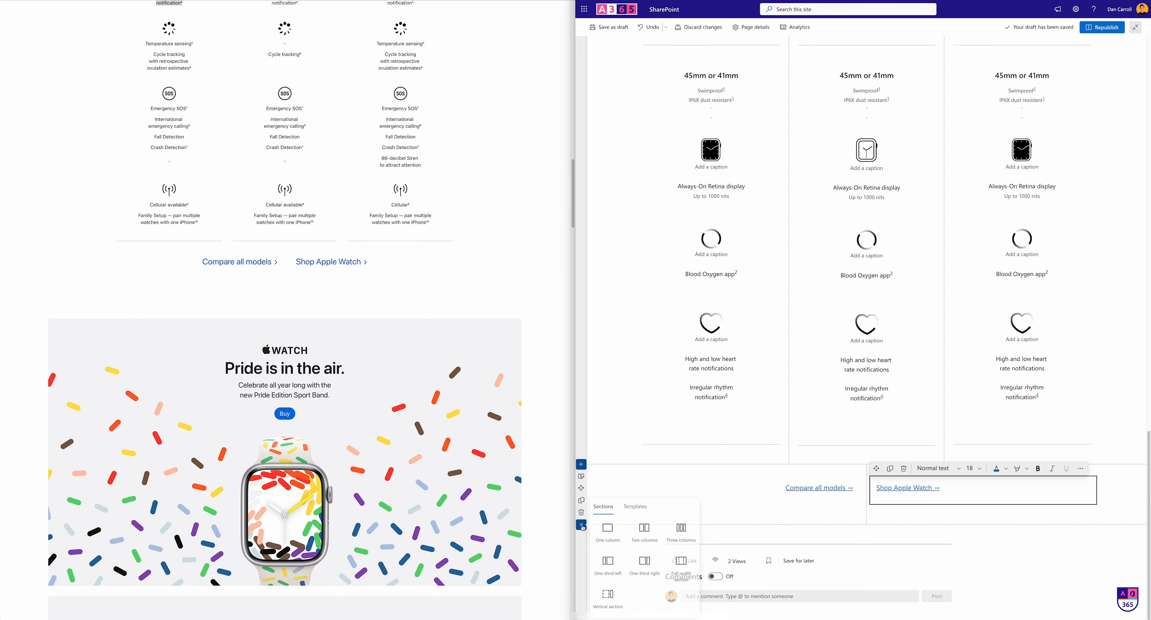
left_click(683, 533)
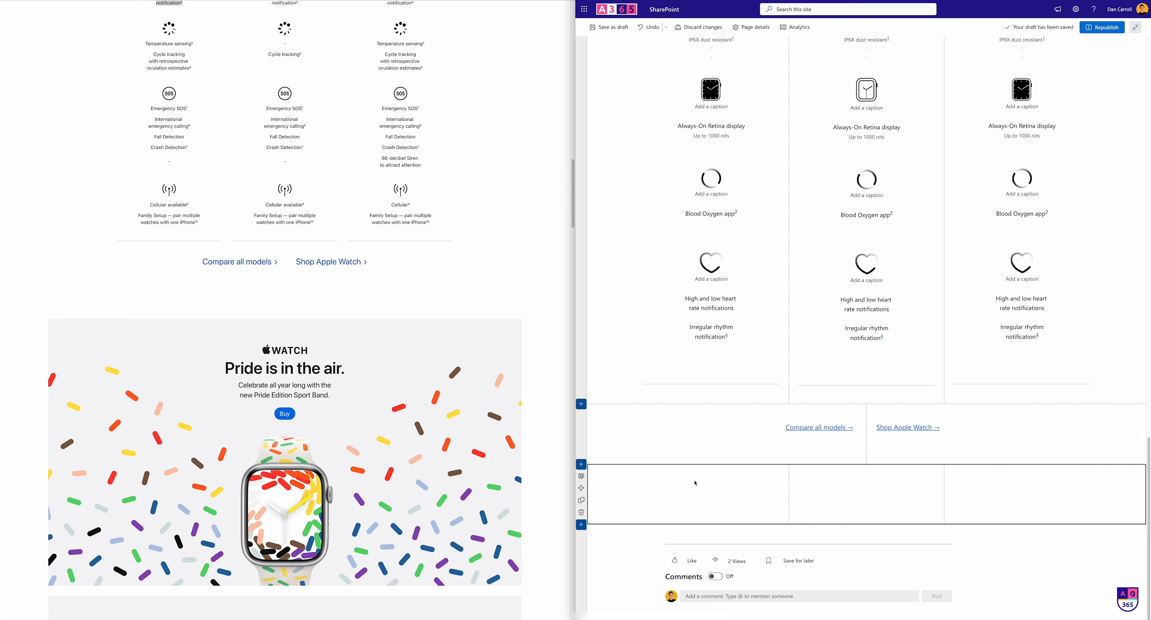
Duplicate the empty three-column section and change the lower one to a one-column layout
left_click(581, 501)
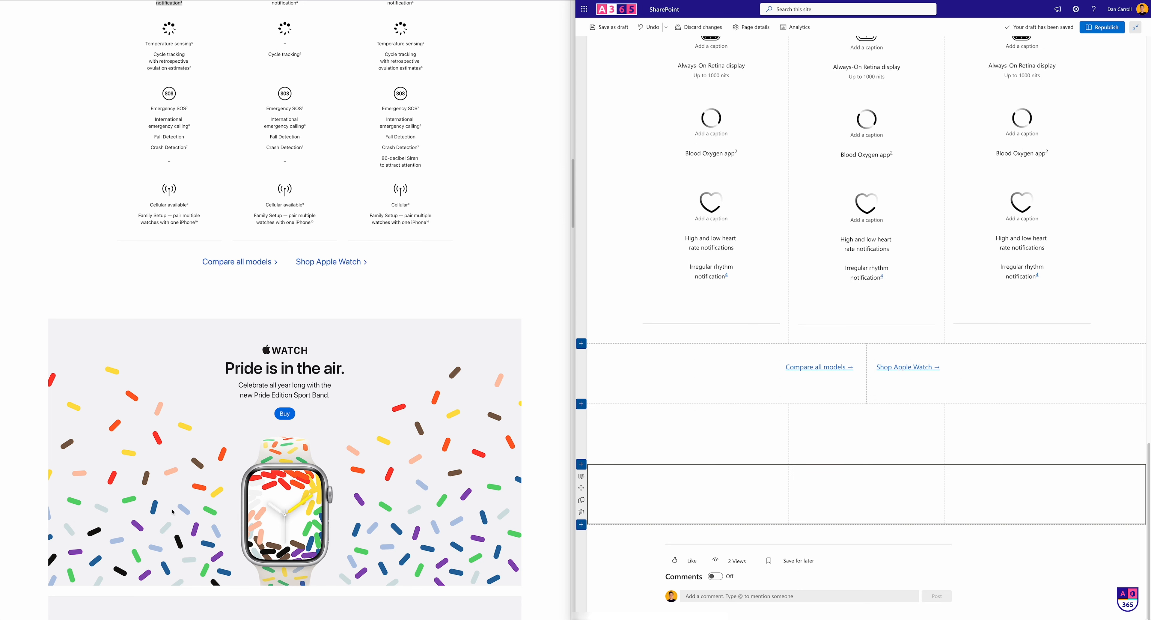
left_click(581, 476)
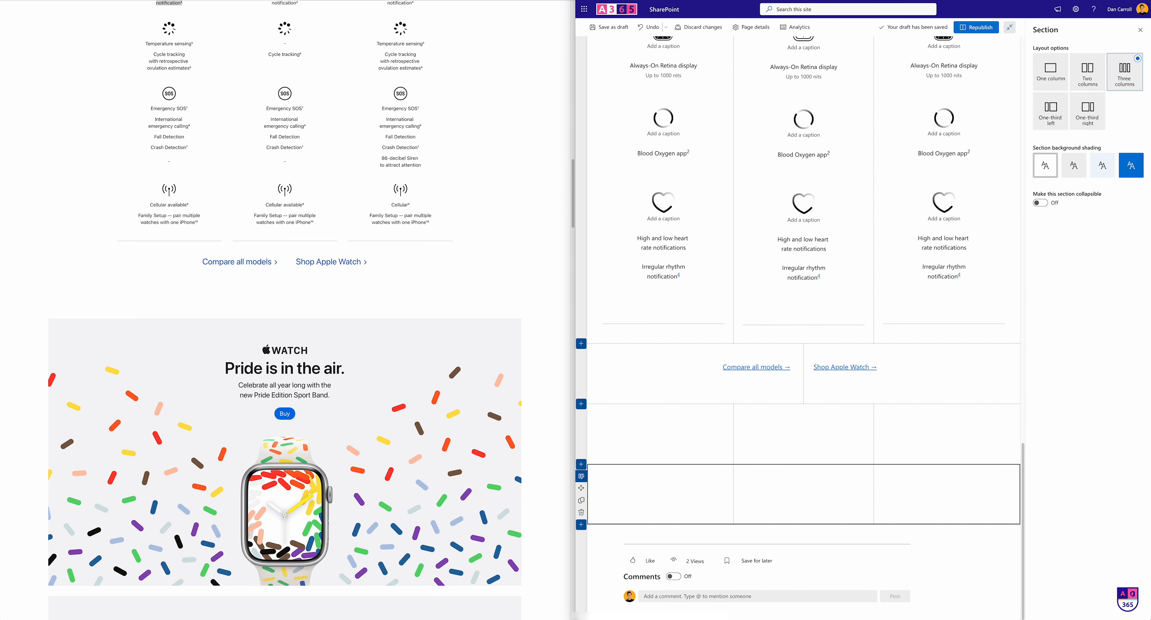
left_click(1055, 79)
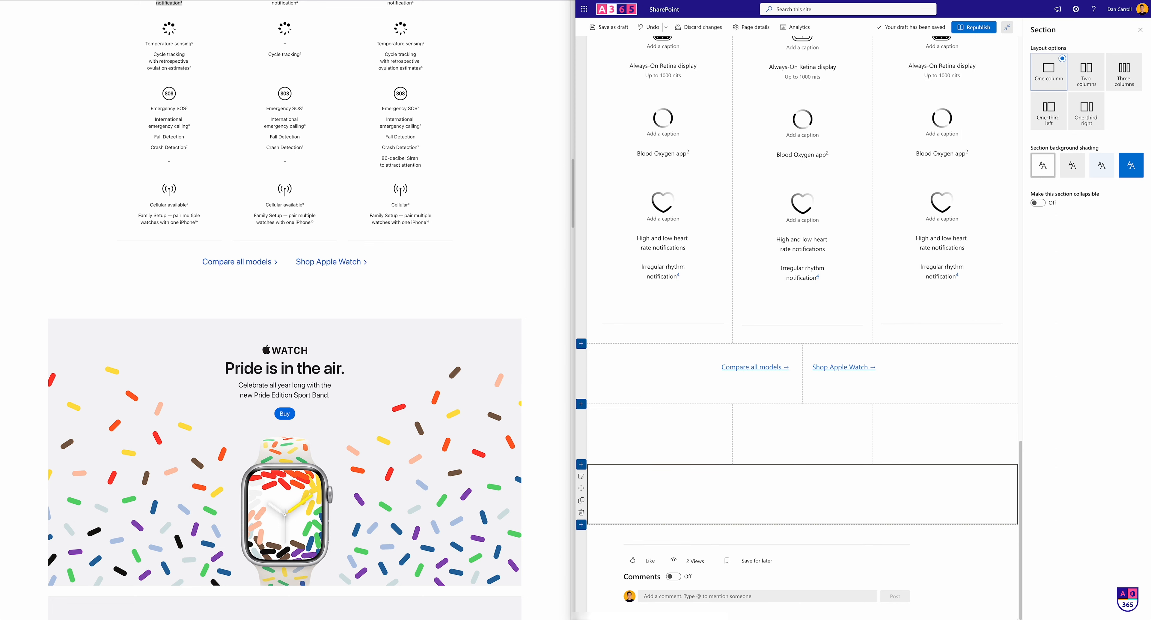
Switch to the Build Along Assets folder in Finder and preview "16 pride watch bg left.png" and "17 pride watch bg.png"
left_click_drag(776, 108, 563, 81)
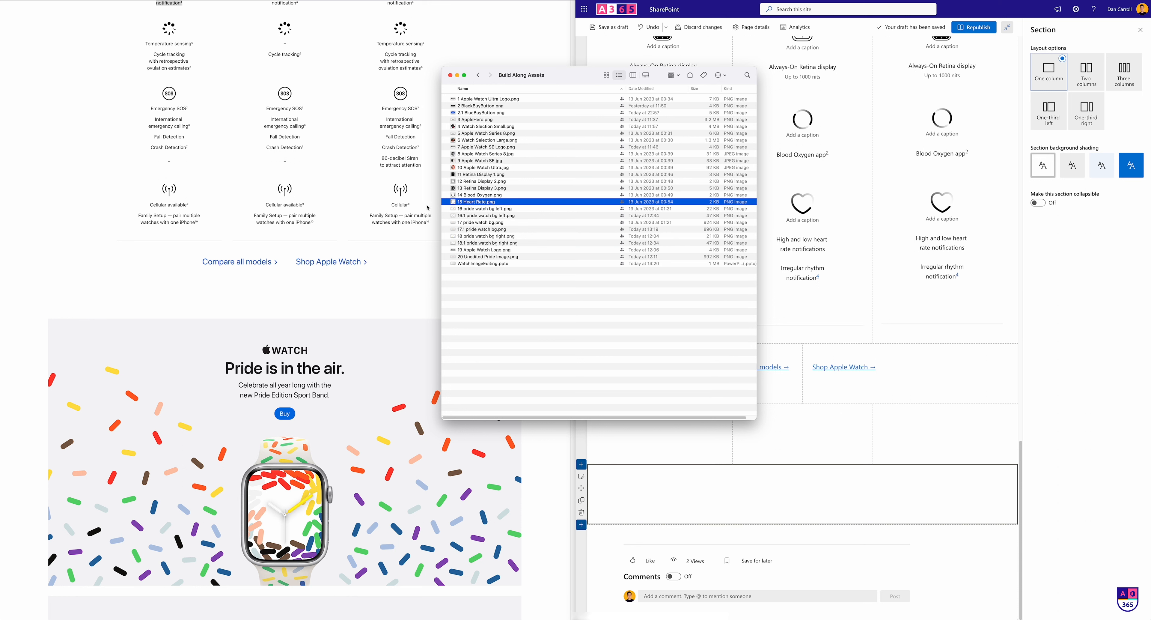
left_click(479, 211)
key("space")
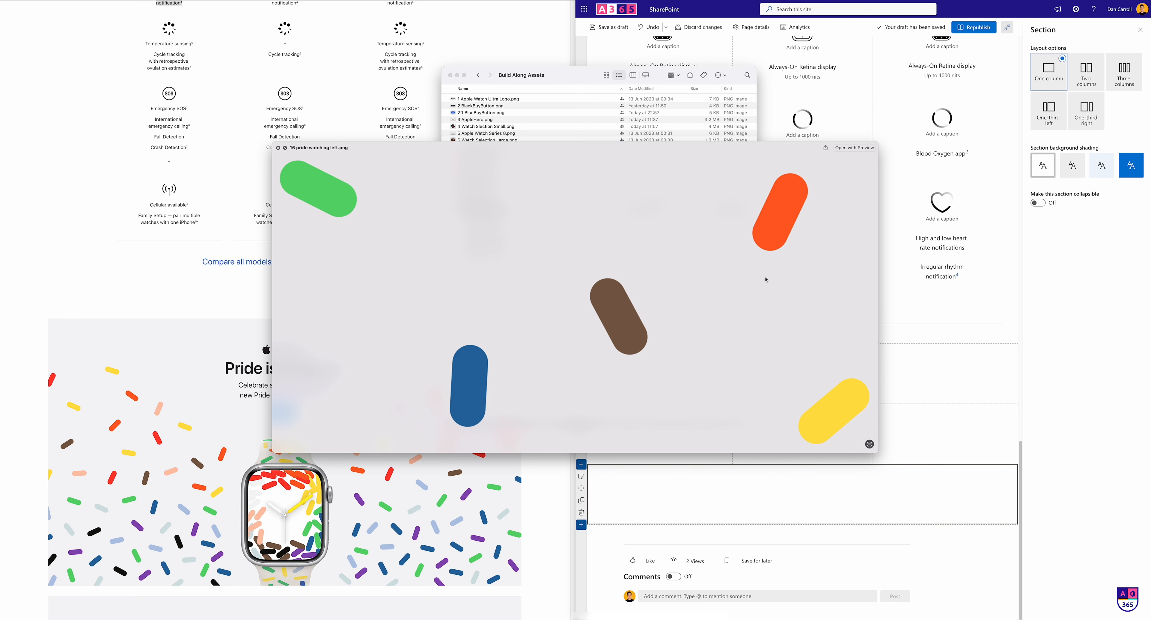
key("space")
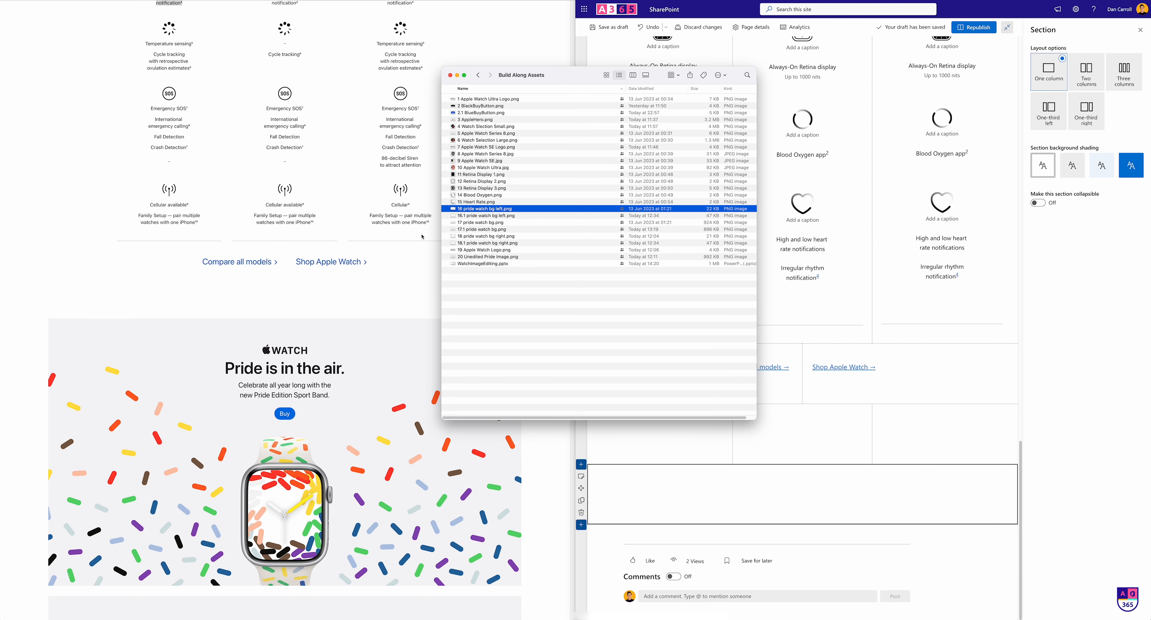
left_click(475, 222)
key("space")
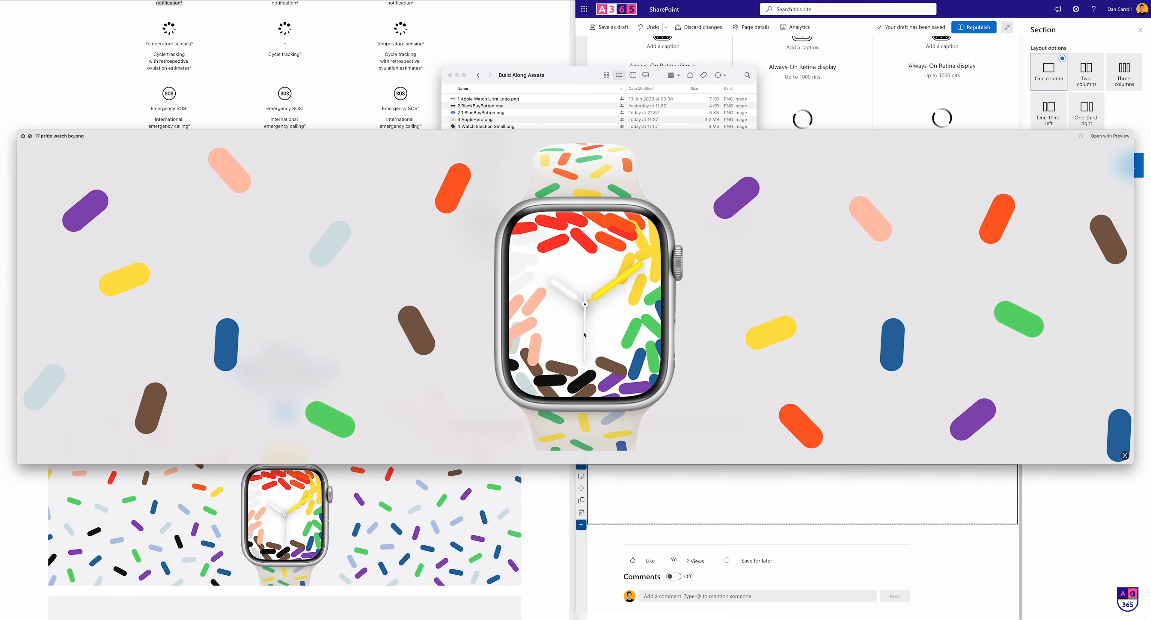
key("space")
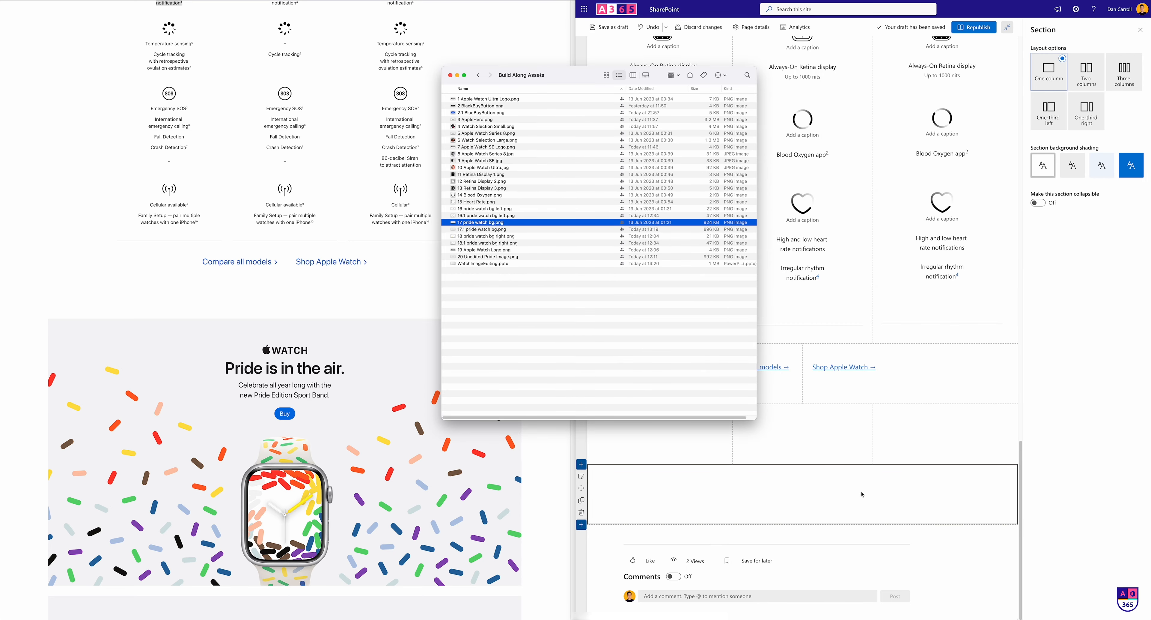
Add a Text web part to the first column of the three-column section and insert "16 pride watch bg left.png" into it
left_click(702, 443)
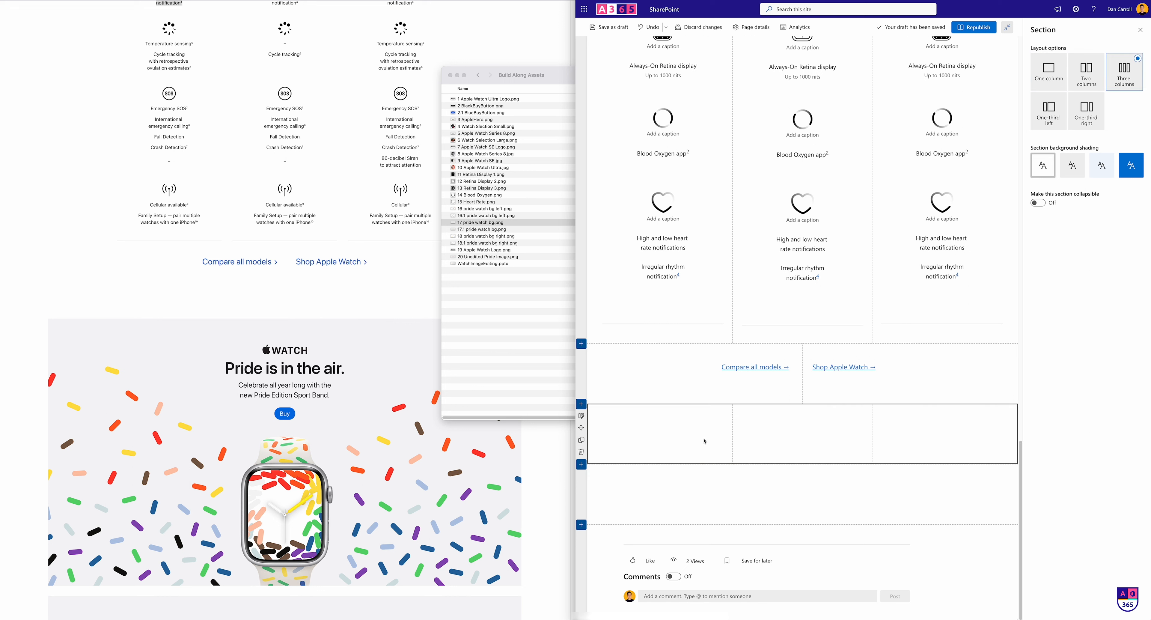
left_click(664, 410)
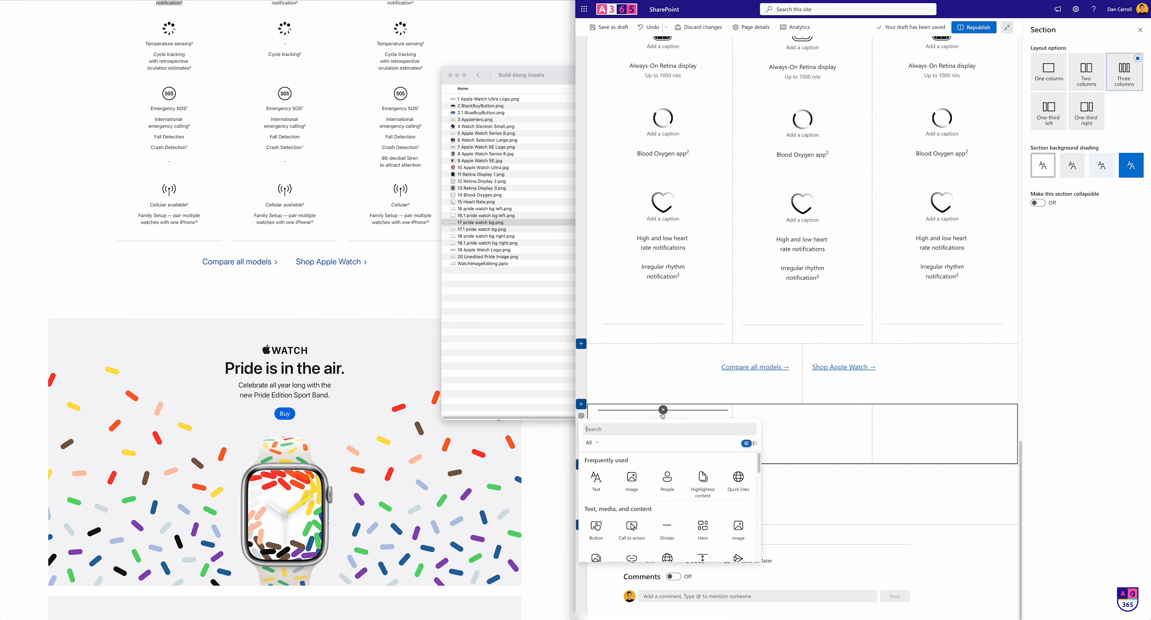
left_click(596, 486)
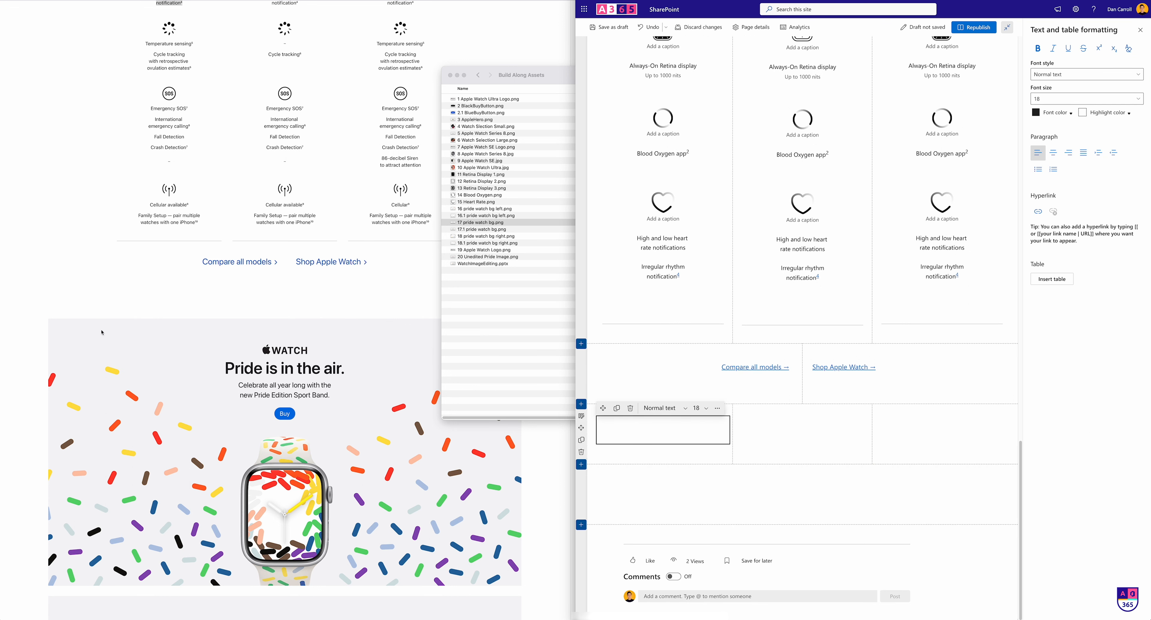
left_click_drag(563, 71, 356, 52)
left_click_drag(275, 191, 661, 431)
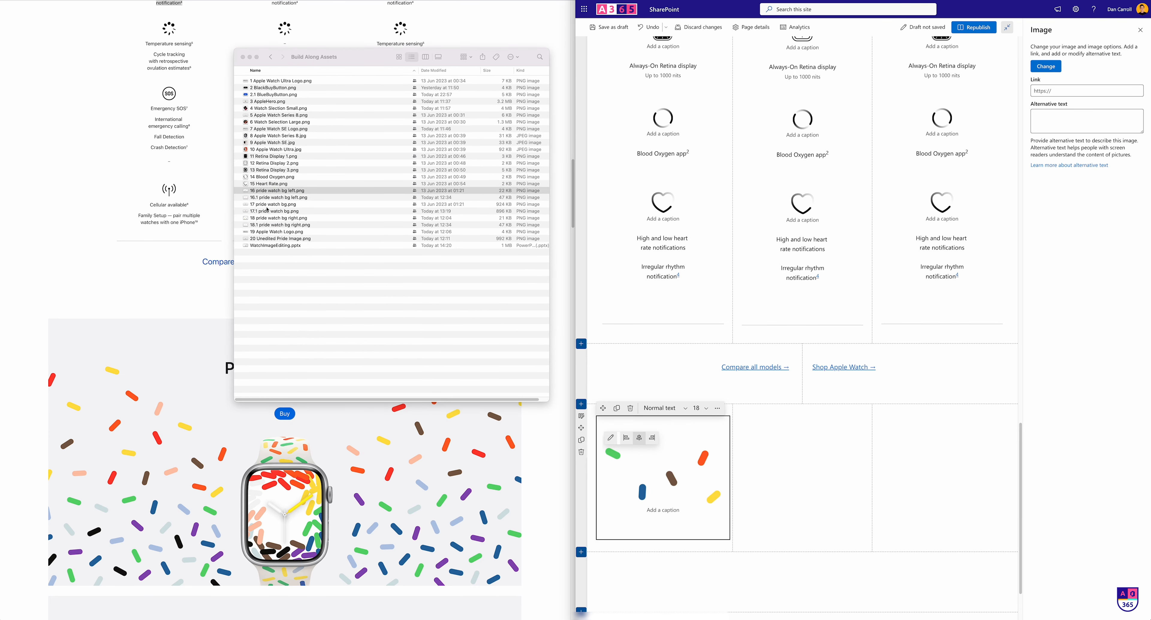
Place "18 pride watch bg right.png" in the third column and "17 pride watch bg.png" in the one-column section below
left_click(260, 219)
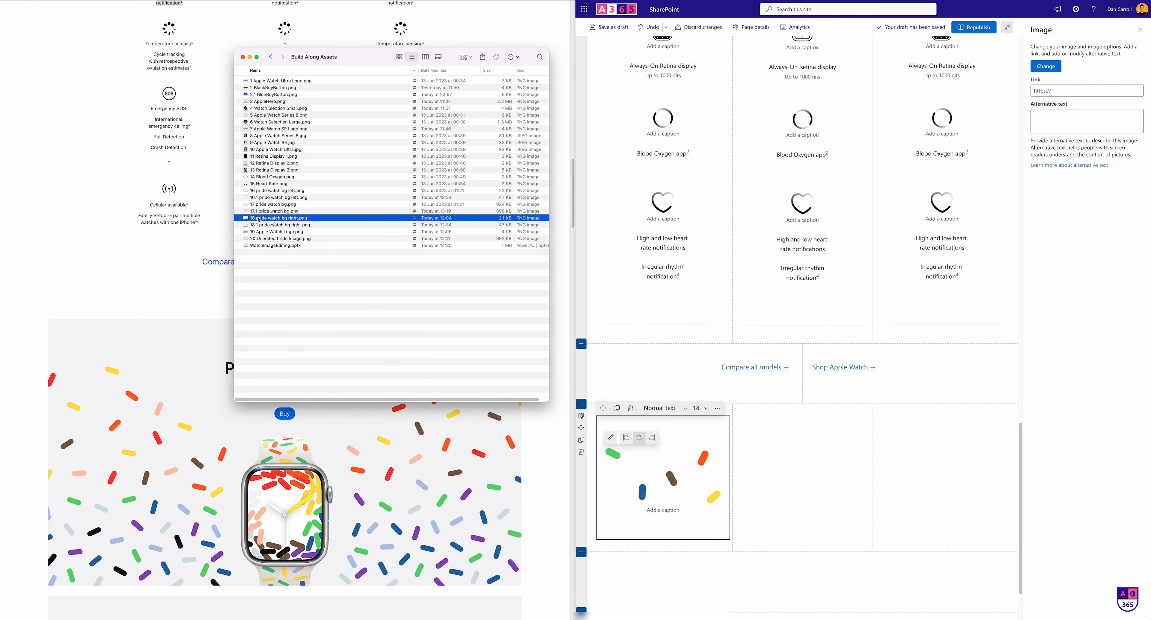
left_click_drag(259, 220, 924, 436)
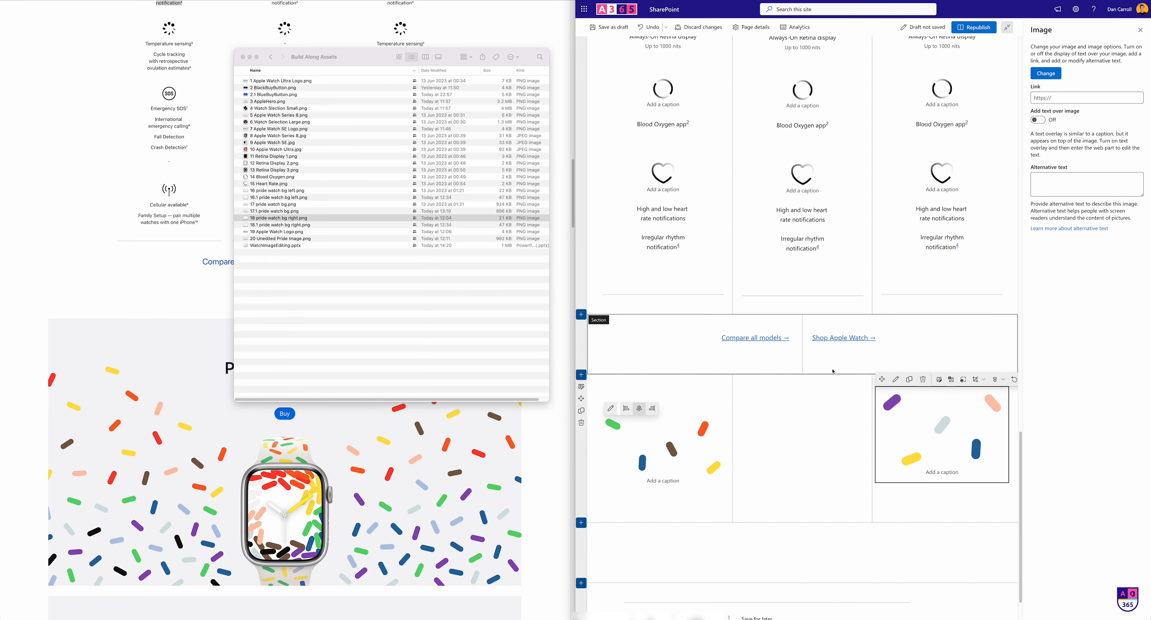
left_click(279, 206)
left_click_drag(271, 206, 780, 549)
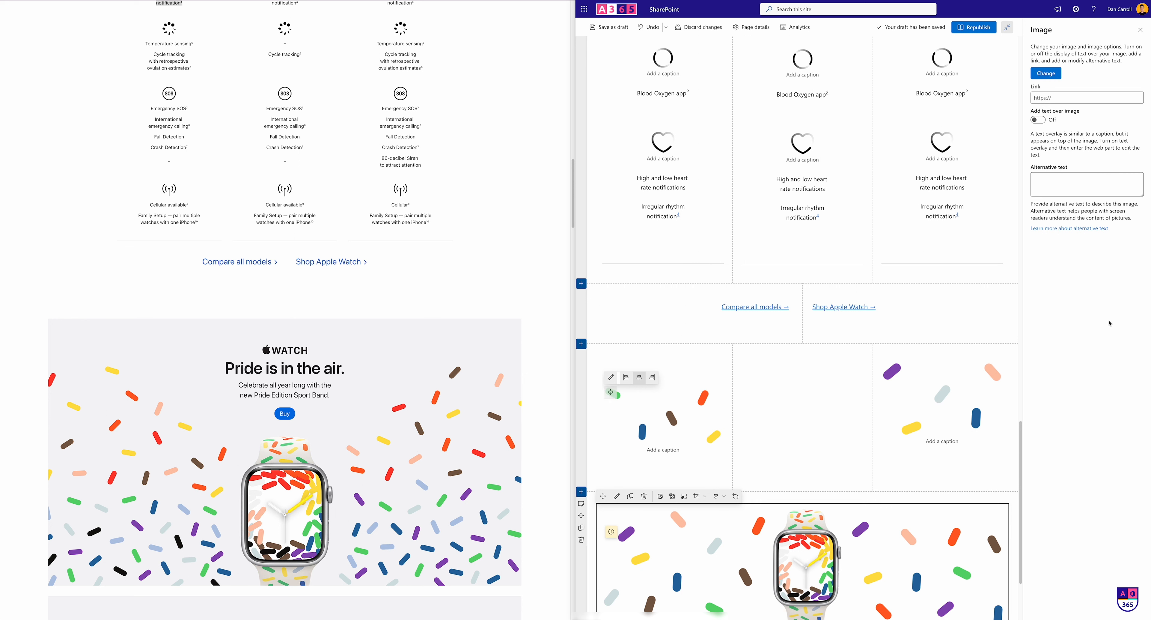
Switch to the WatchImageEditing presentation in PowerPoint, move the watch picture higher on the slide, and undo the move
left_click_drag(1148, 187, 456, 96)
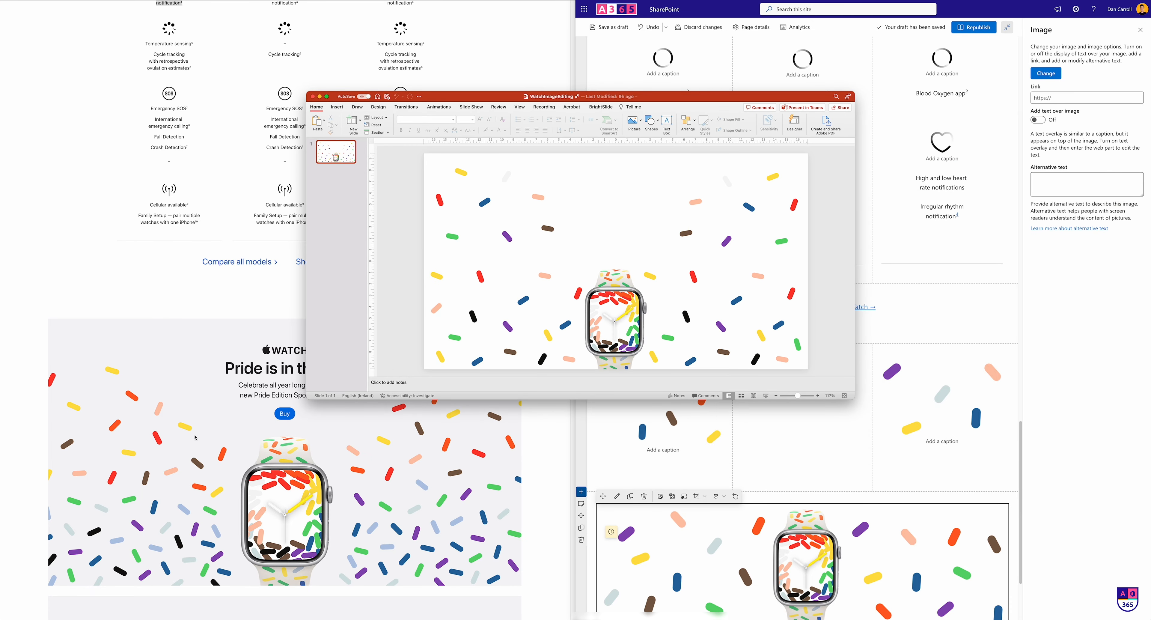
left_click(614, 310)
double_click(615, 310)
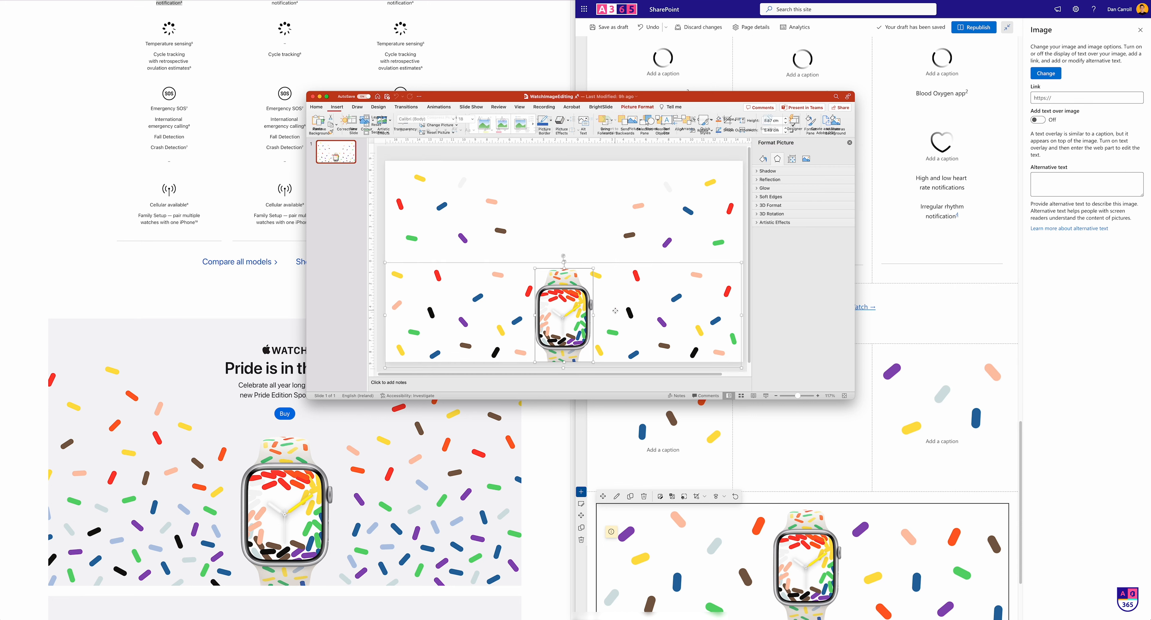
left_click_drag(557, 312, 559, 262)
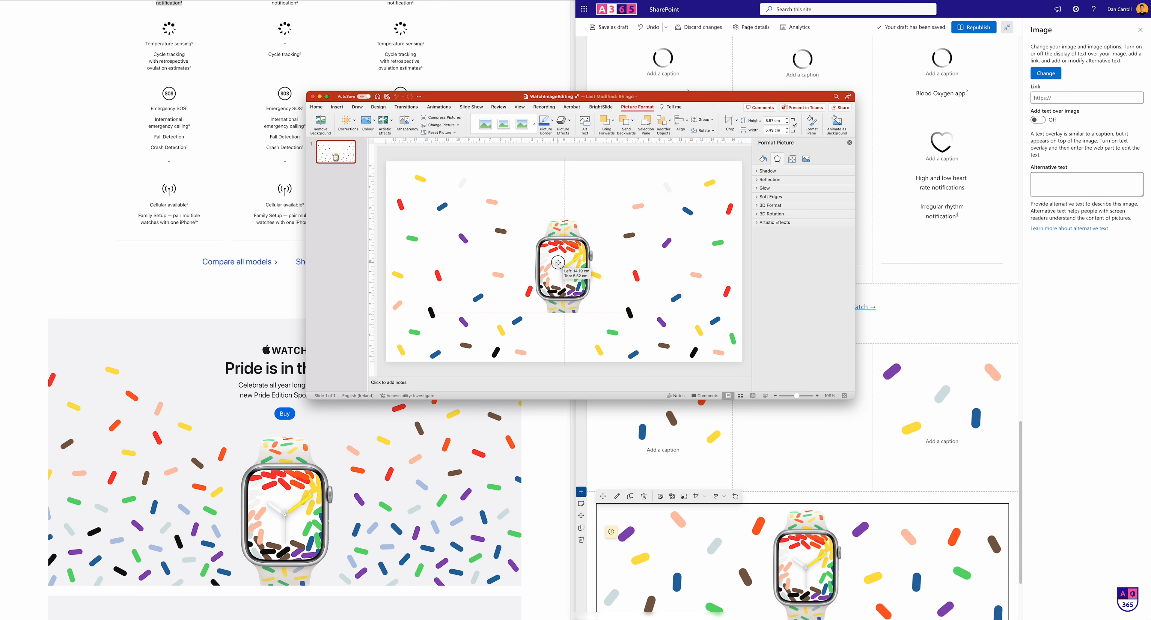
key("super+z")
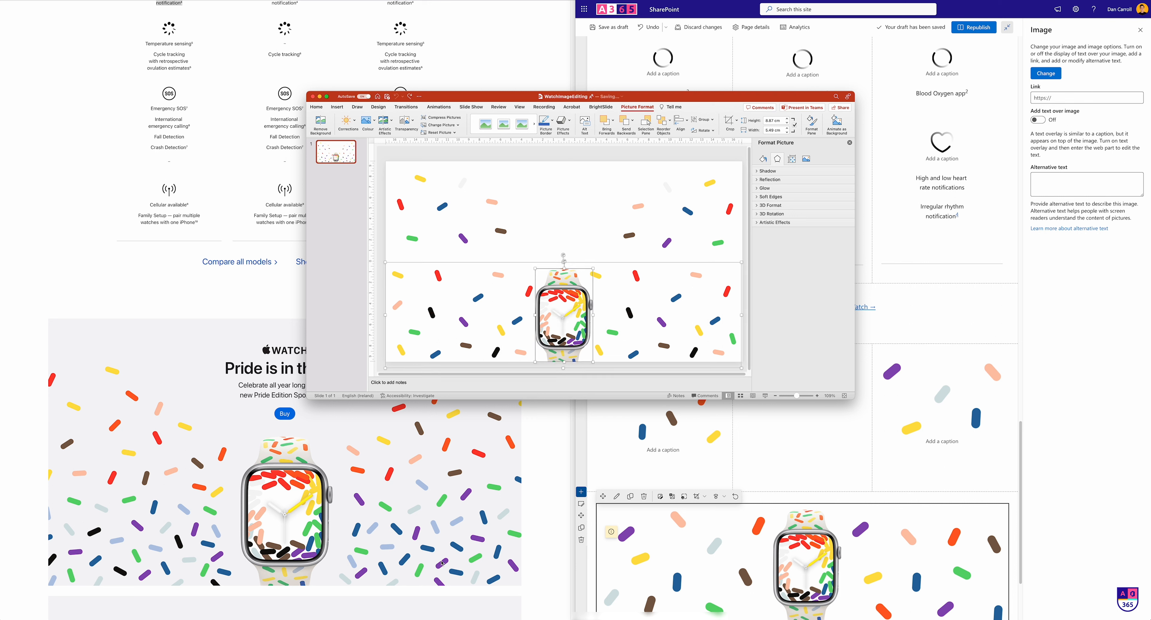
Examine the slide's individual sprinkle shapes and the watch artwork's picture-saving option, and return to the SharePoint page
left_click(477, 298)
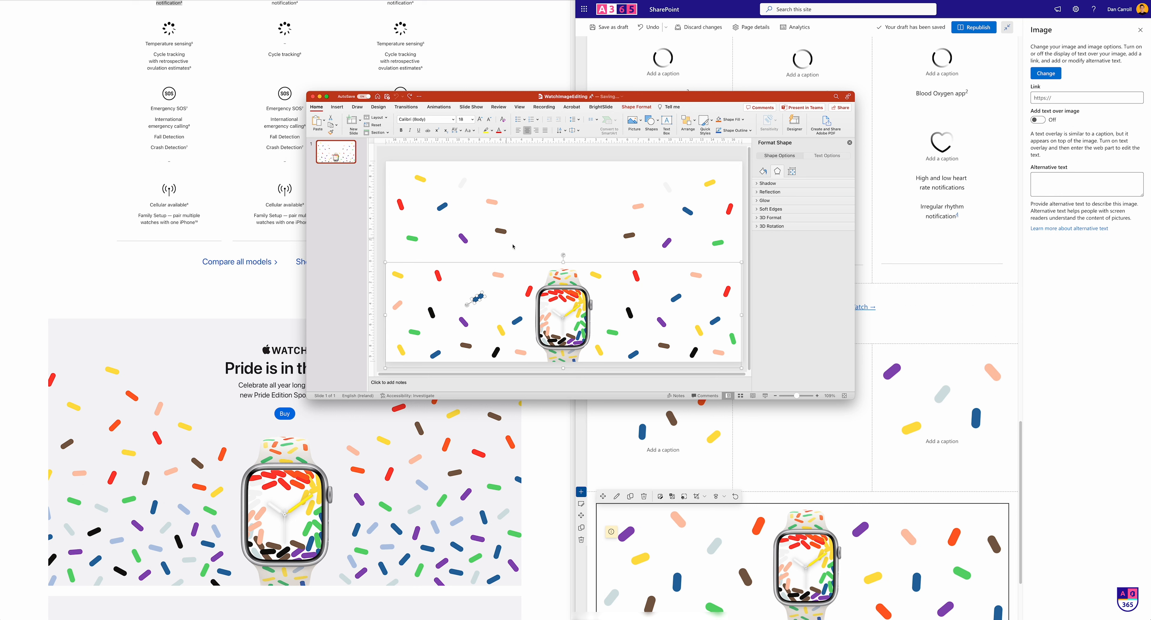
left_click(540, 220)
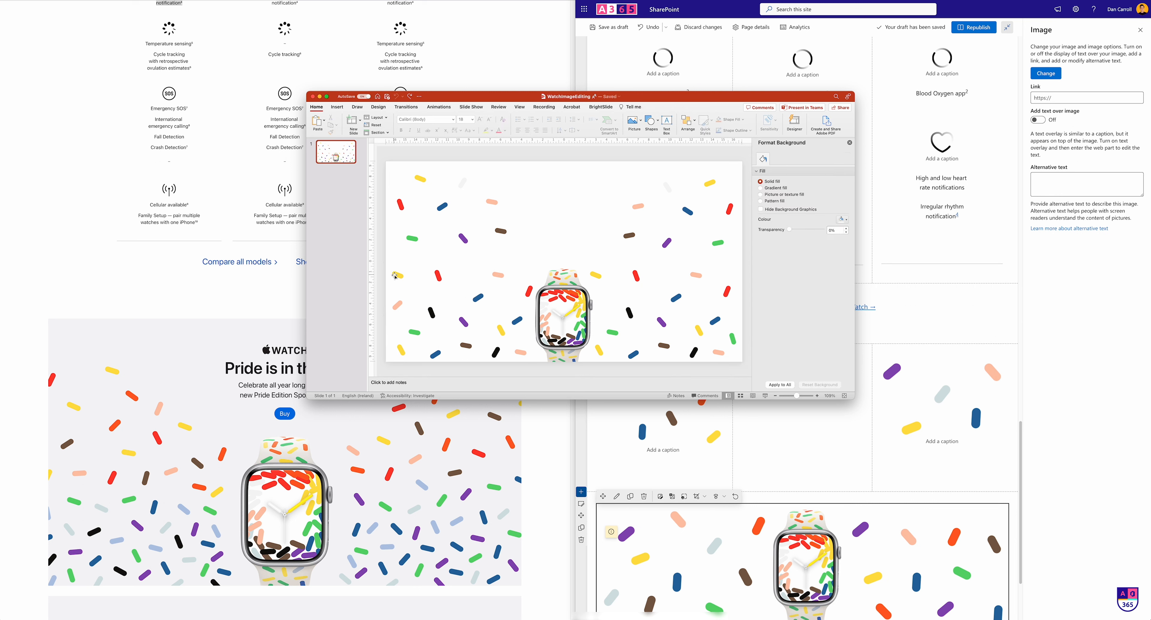
right_click(566, 298)
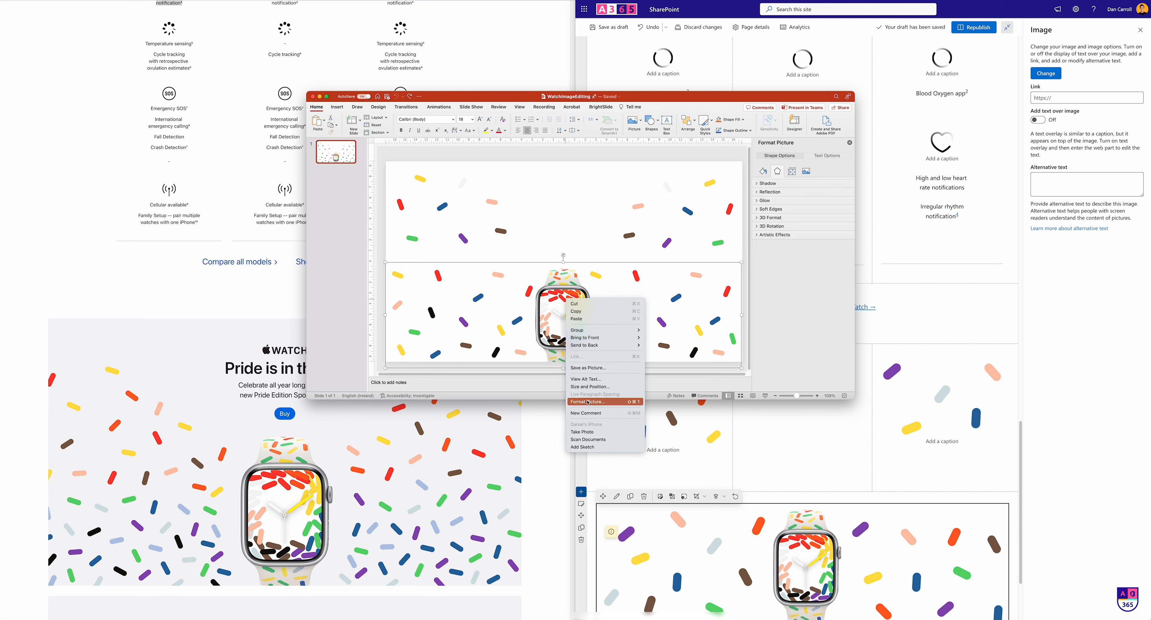
left_click(555, 229)
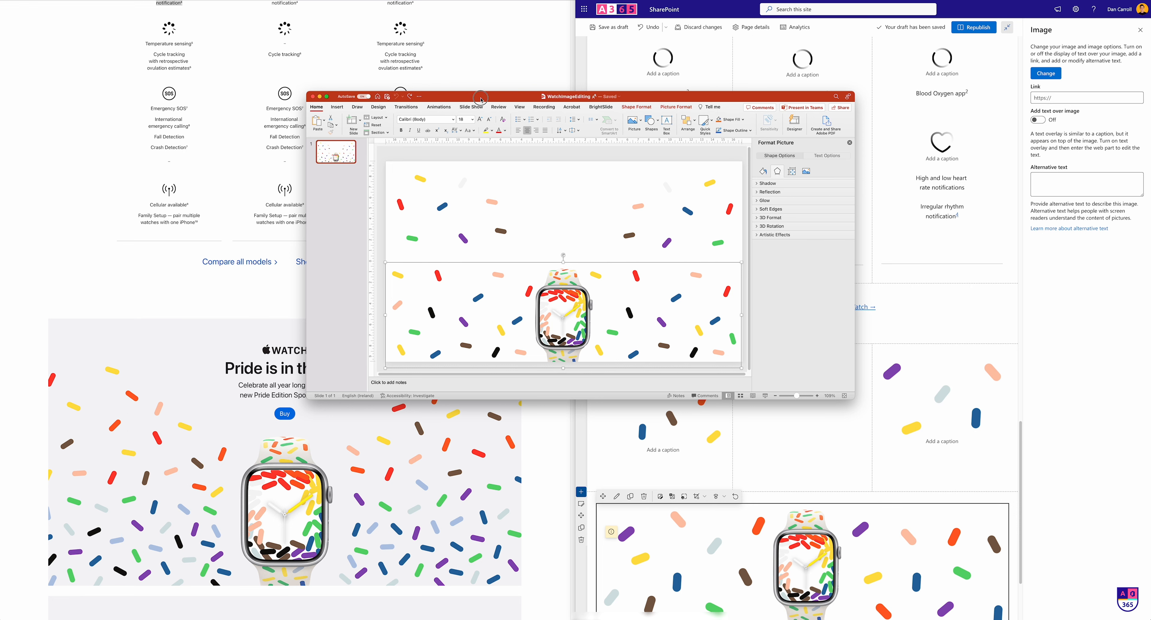
left_click_drag(482, 96, 1148, 120)
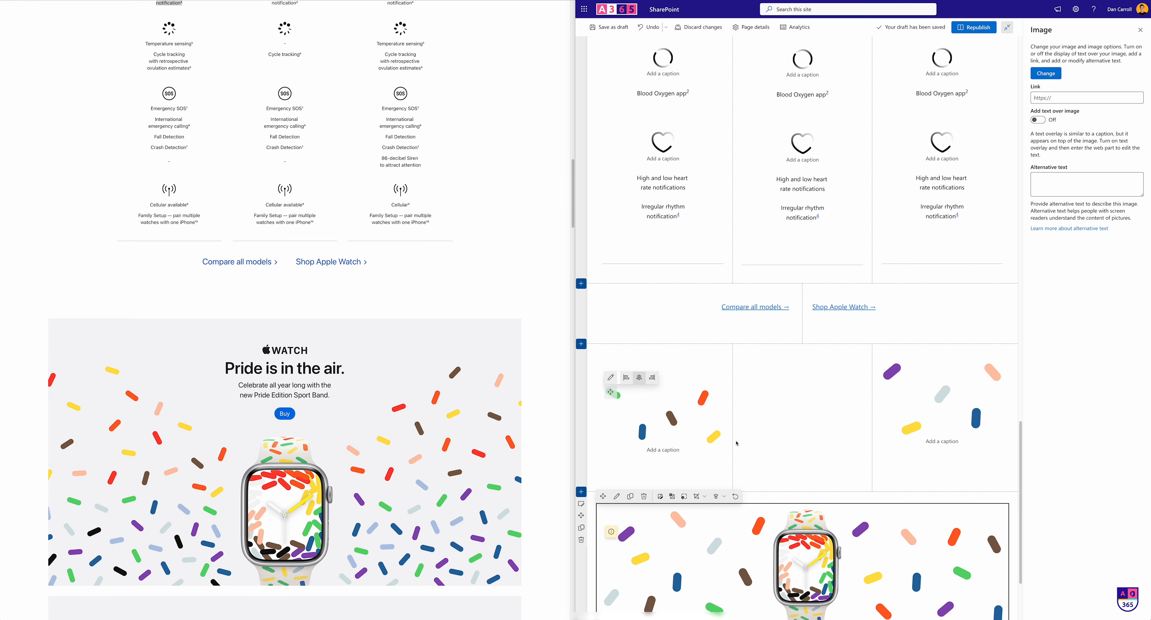
Duplicate the Apple Watch SE "A great deal to love" text web part and move the copy between the two sprinkle images
scroll(737, 443, "up", 10)
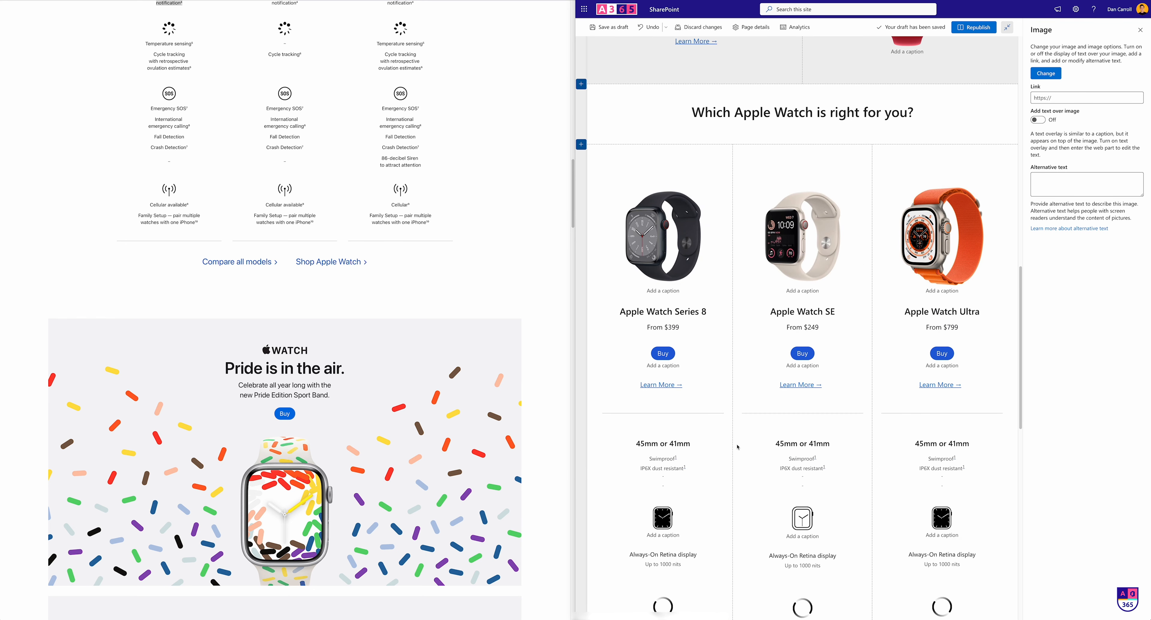
scroll(738, 445, "down", 10)
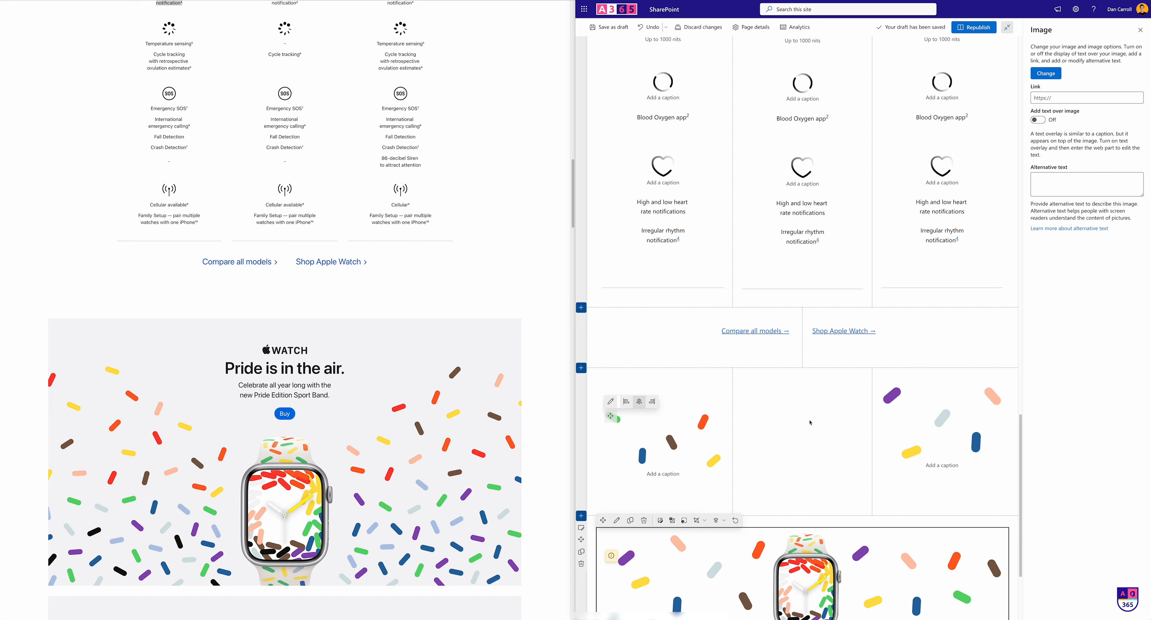
scroll(767, 453, "up", 15)
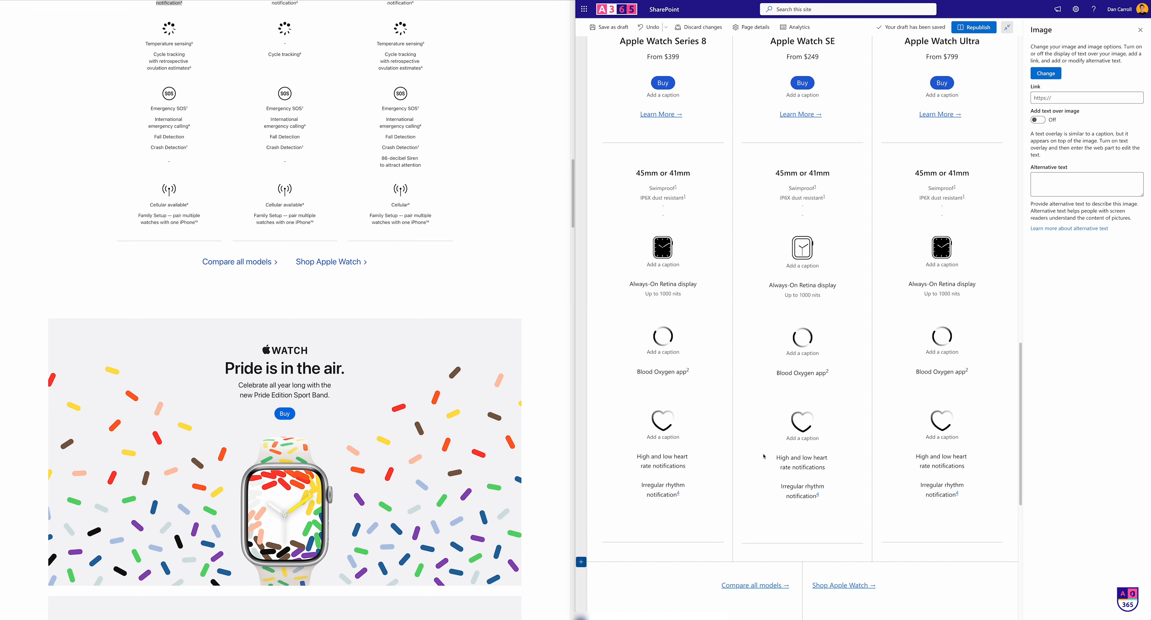
left_click(717, 201)
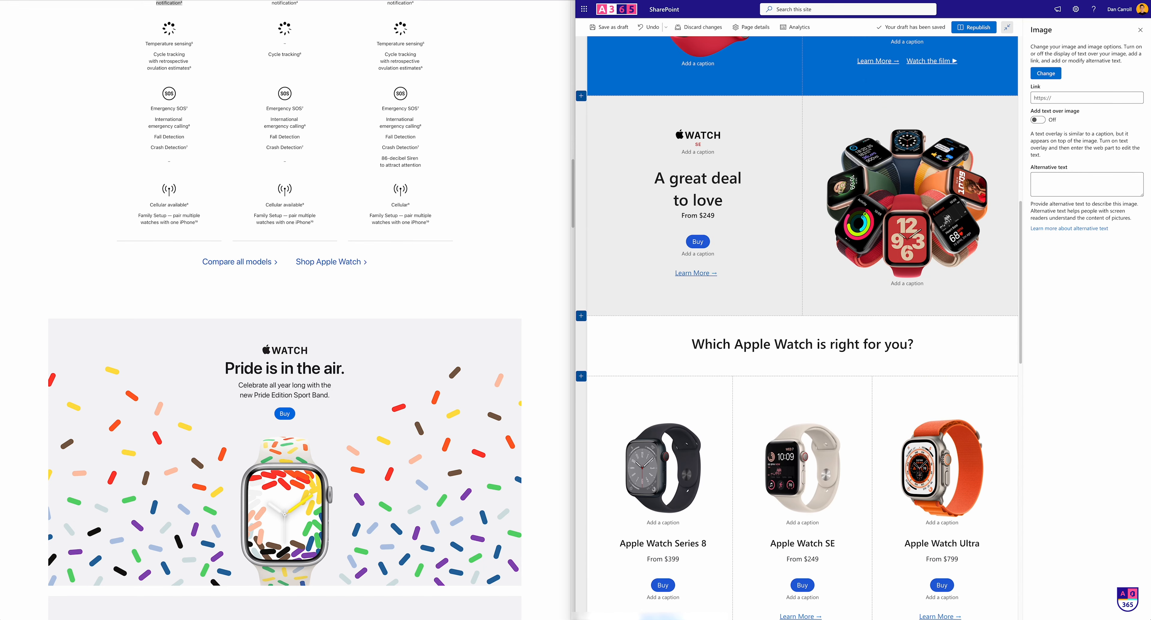
left_click(736, 200)
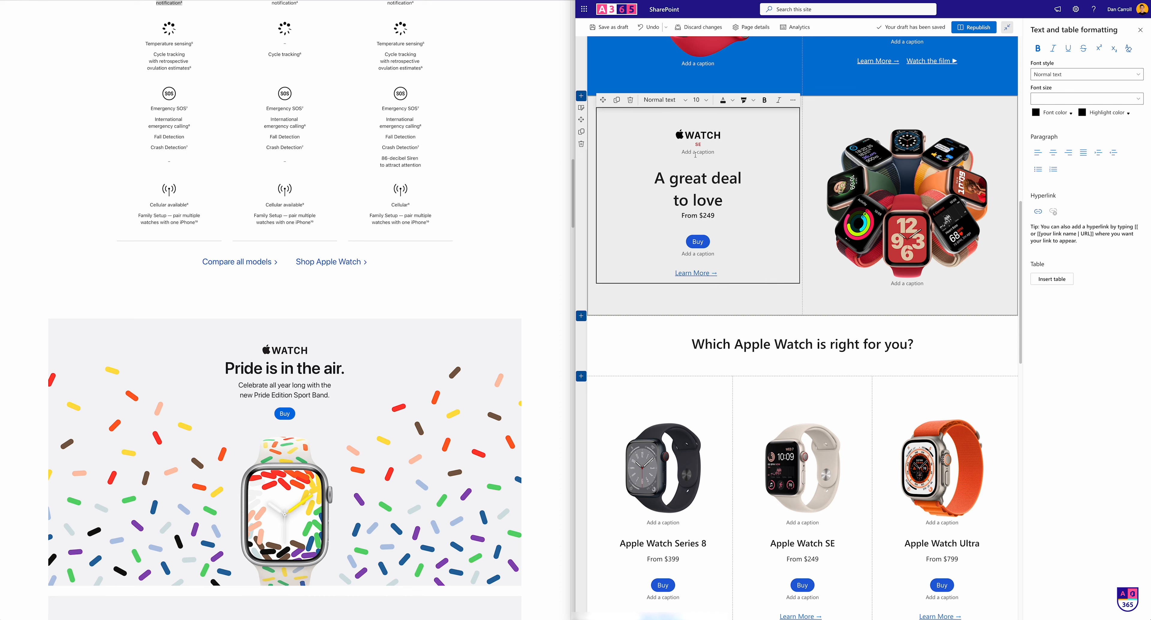
left_click(617, 100)
left_click_drag(602, 288, 773, 348)
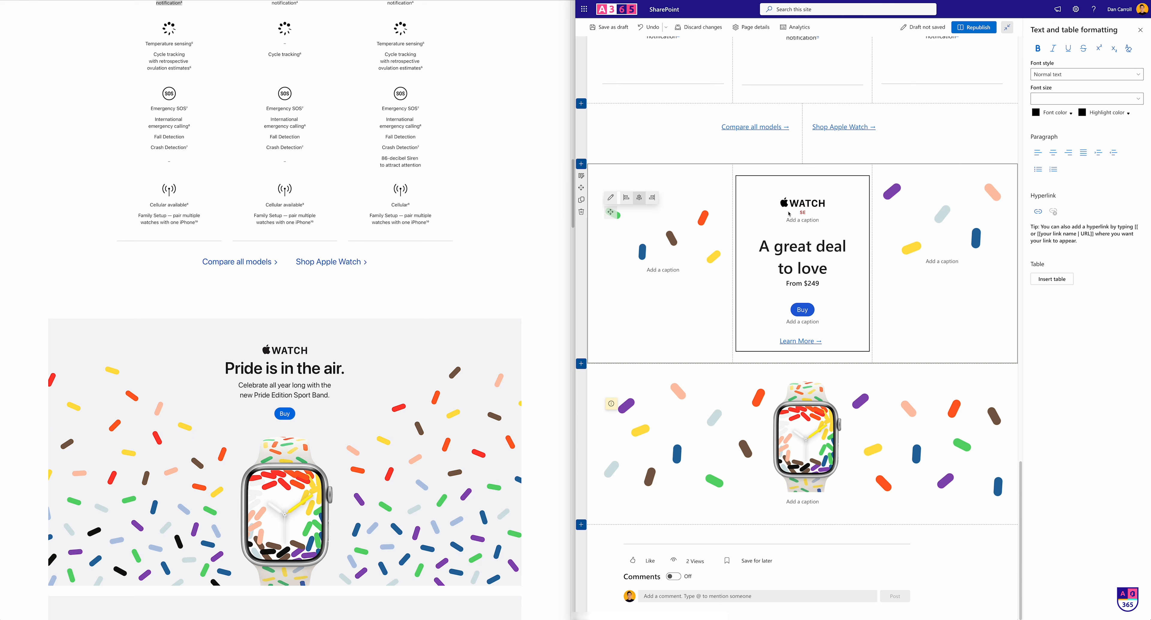
Use the plain Apple Watch logo, heading "Pride is in the air." and text "Celebrate all year long with the new Pride Edition Sport Band"
left_click(804, 203)
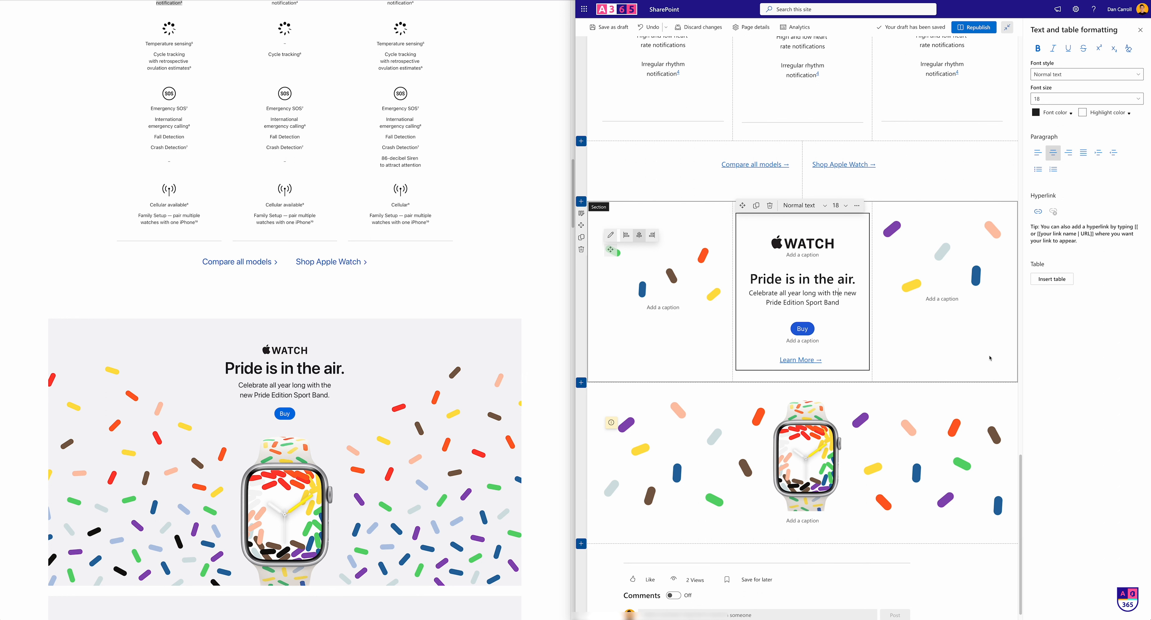
Apply the light gray background shading to the three-column "Pride is in the air." section and the watch image section below it
left_click(640, 371)
scroll(641, 372, "up", 9)
scroll(640, 371, "down", 10)
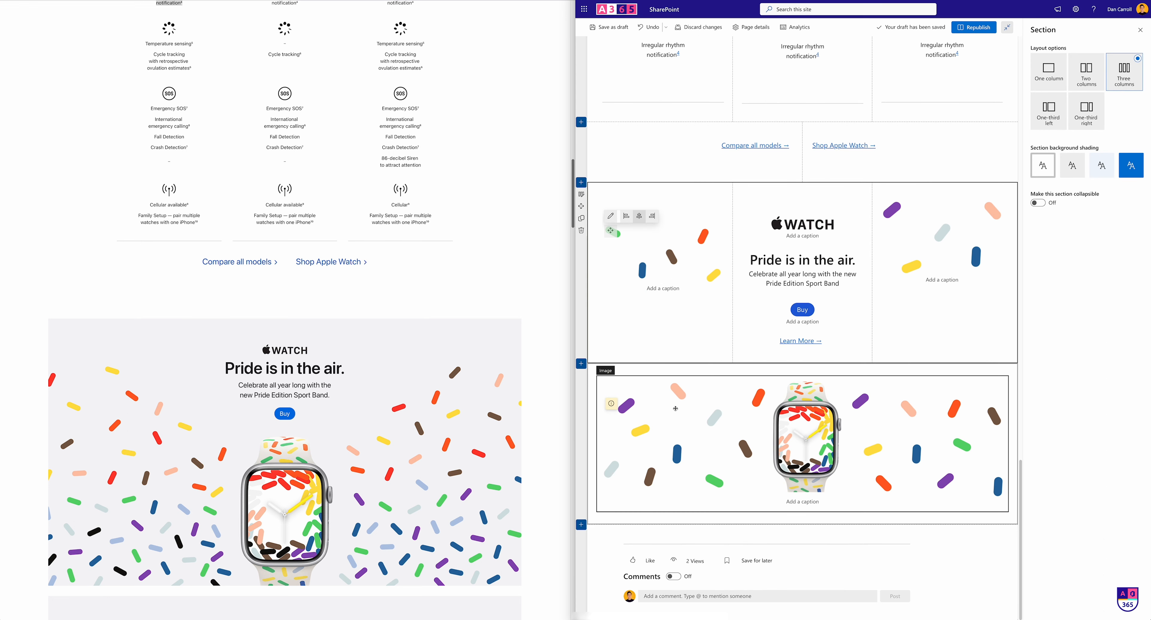
left_click(1072, 166)
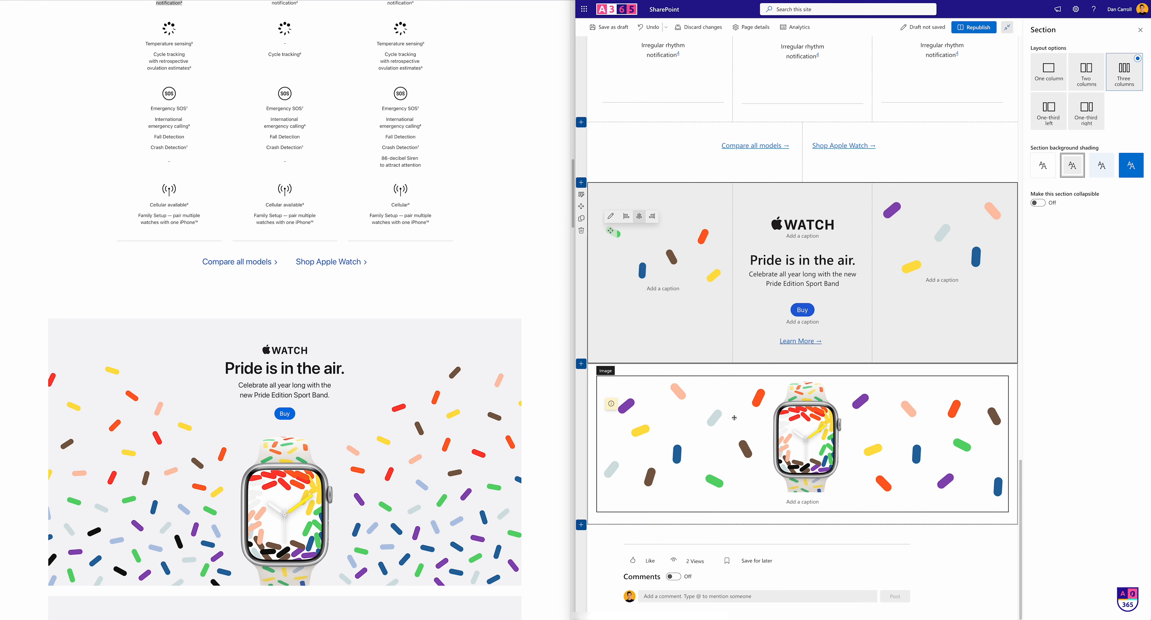
left_click(650, 375)
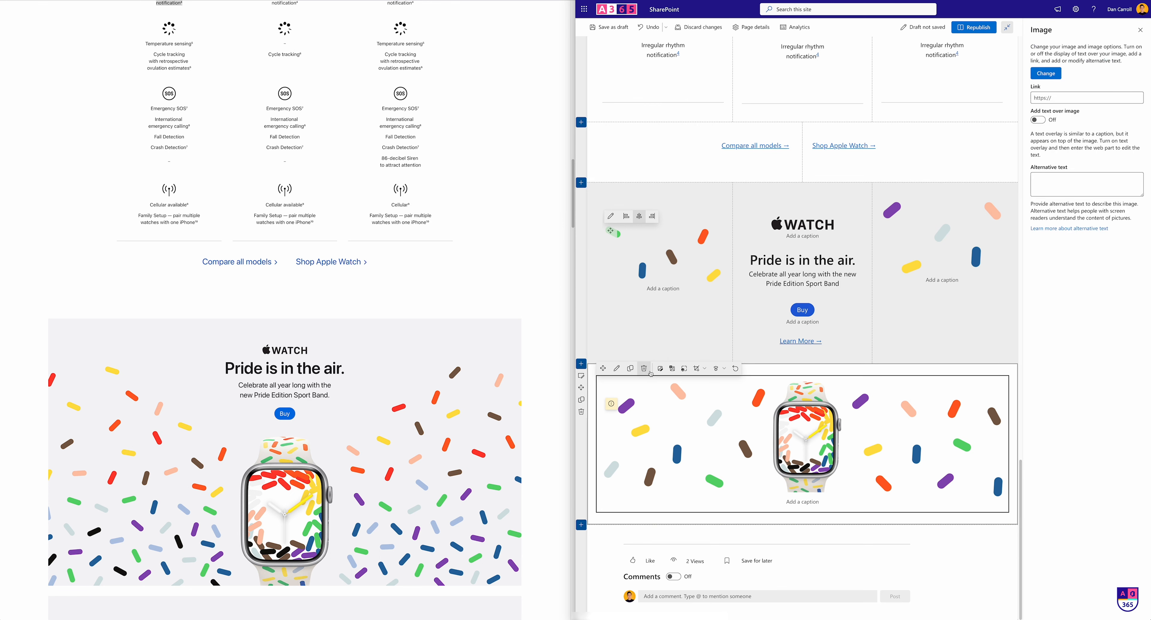
left_click(581, 377)
left_click(1072, 165)
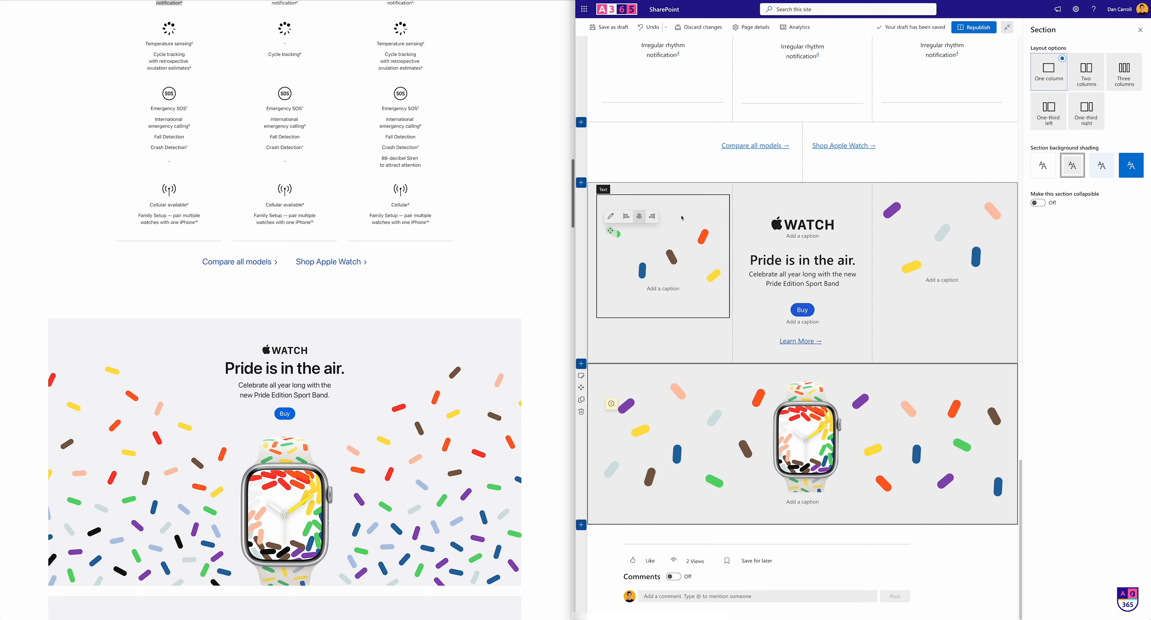
Insert a Spacer web part above the sprinkle image in the Pride section's first column and make it shorter
left_click(668, 176)
left_click(664, 189)
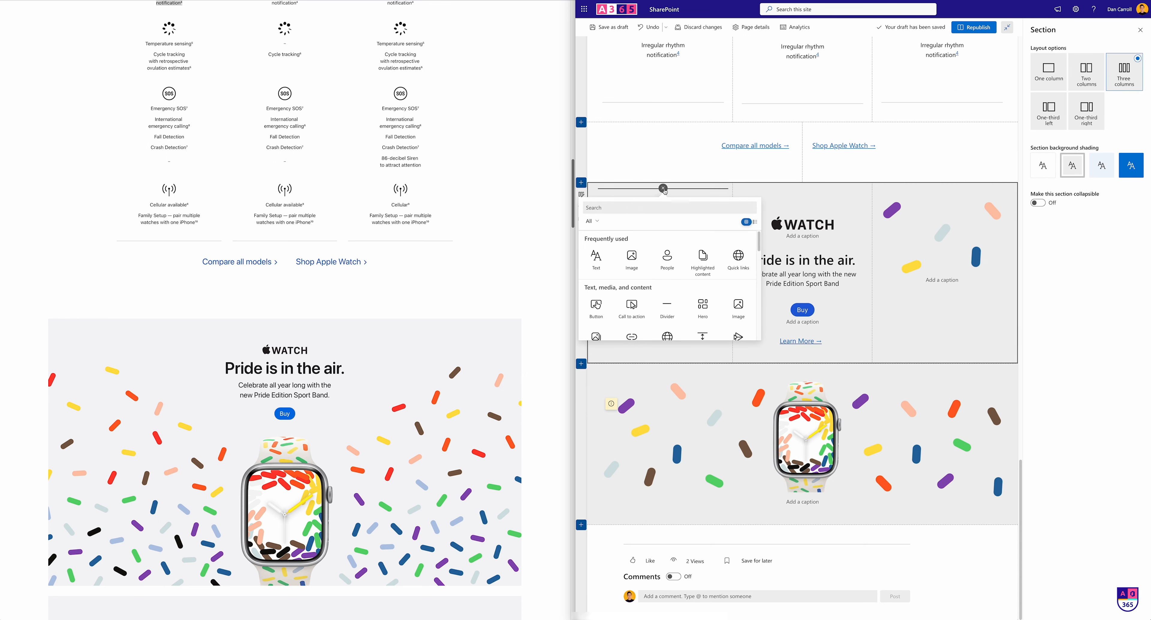
type("spacer")
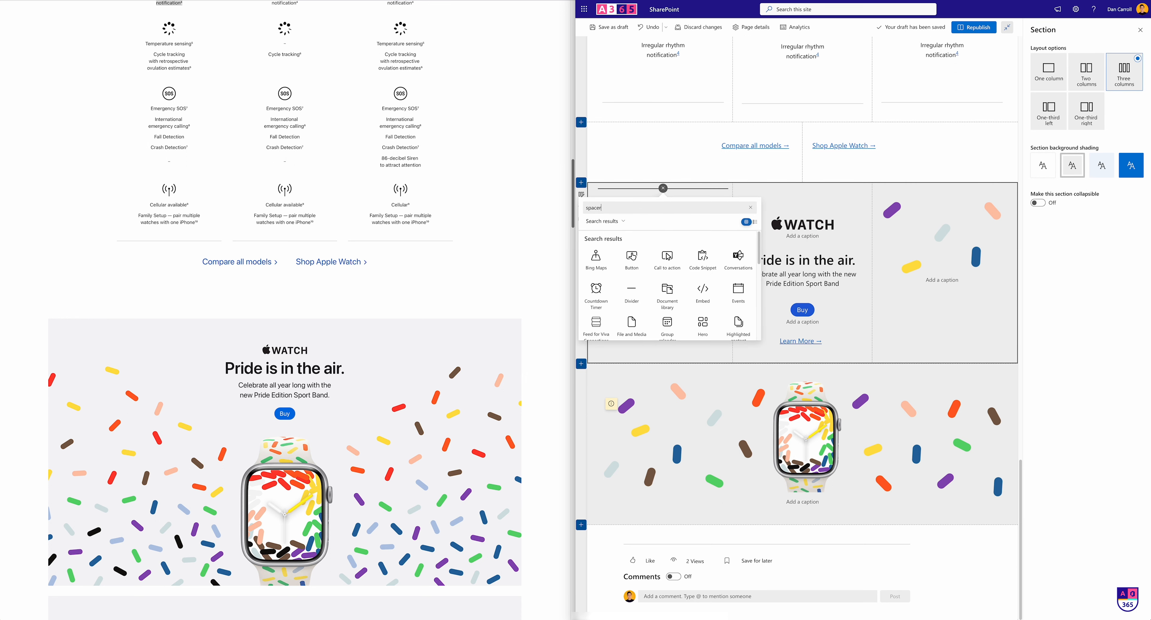
left_click(597, 259)
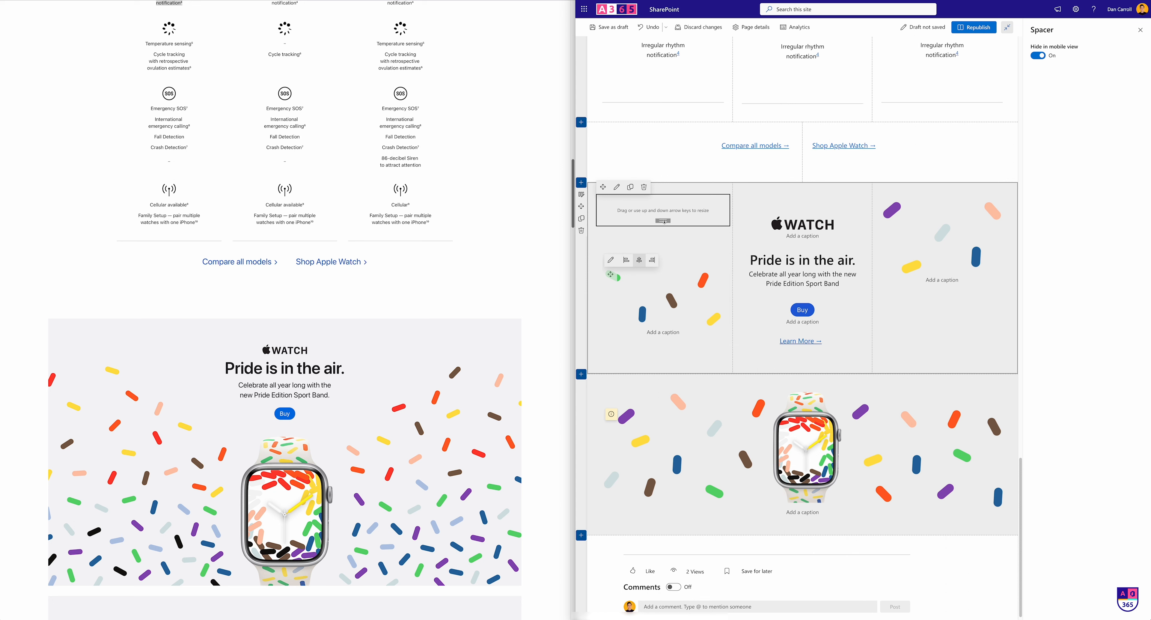
mouse_move(664, 220)
left_mouse_down()
mouse_move(663, 211)
mouse_move(668, 236)
left_mouse_up()
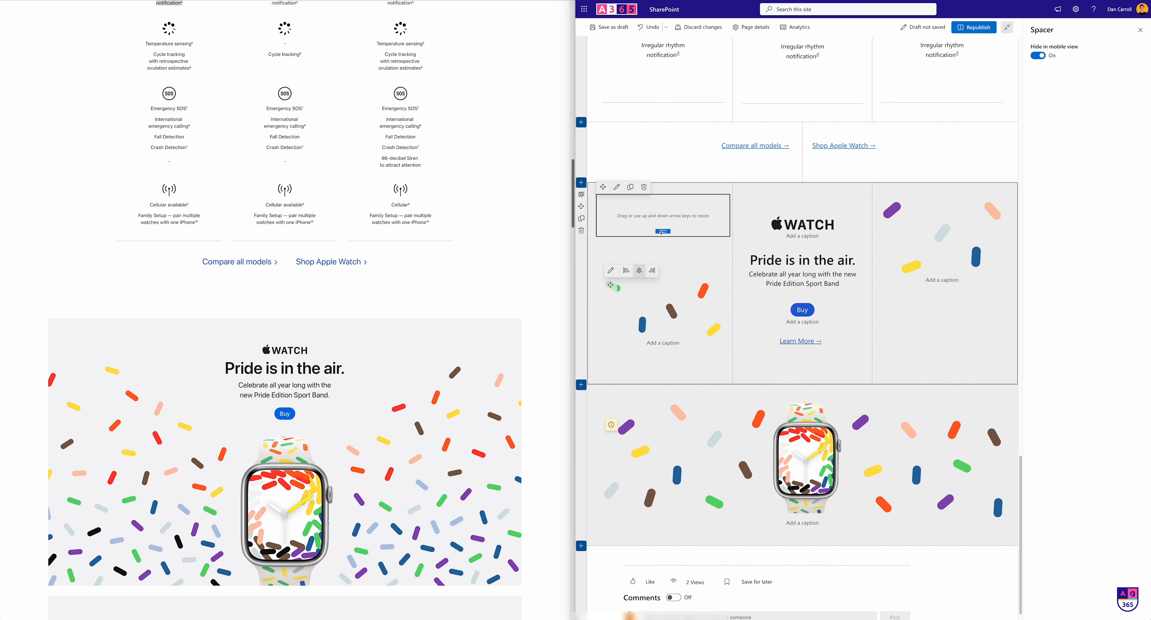
left_click_drag(662, 231, 663, 222)
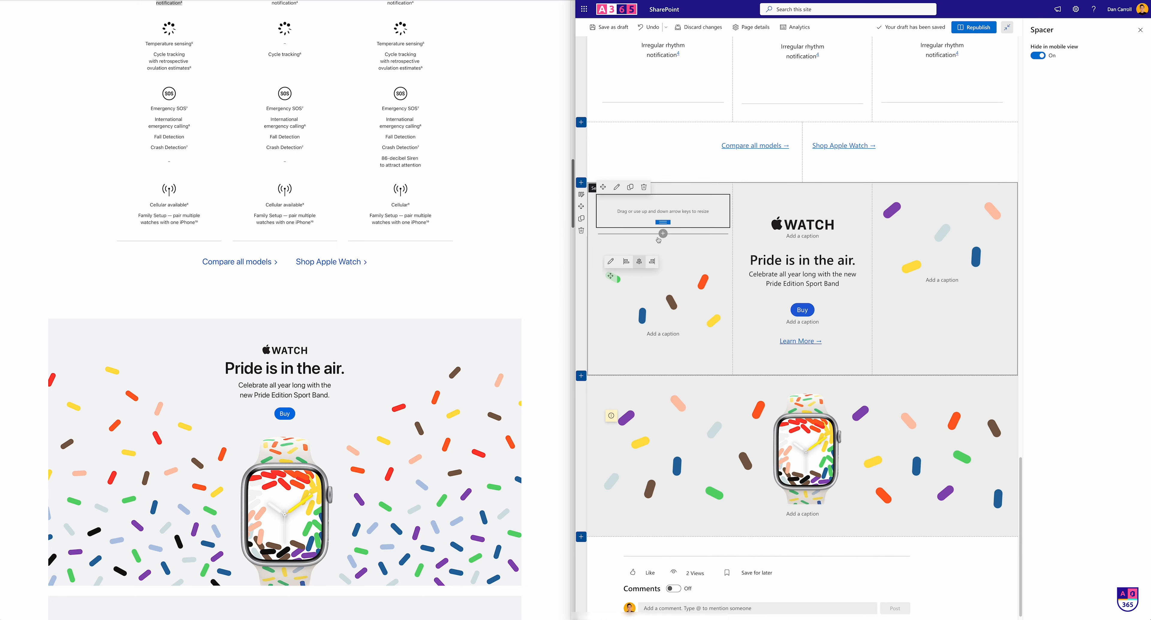
left_click_drag(663, 222, 664, 214)
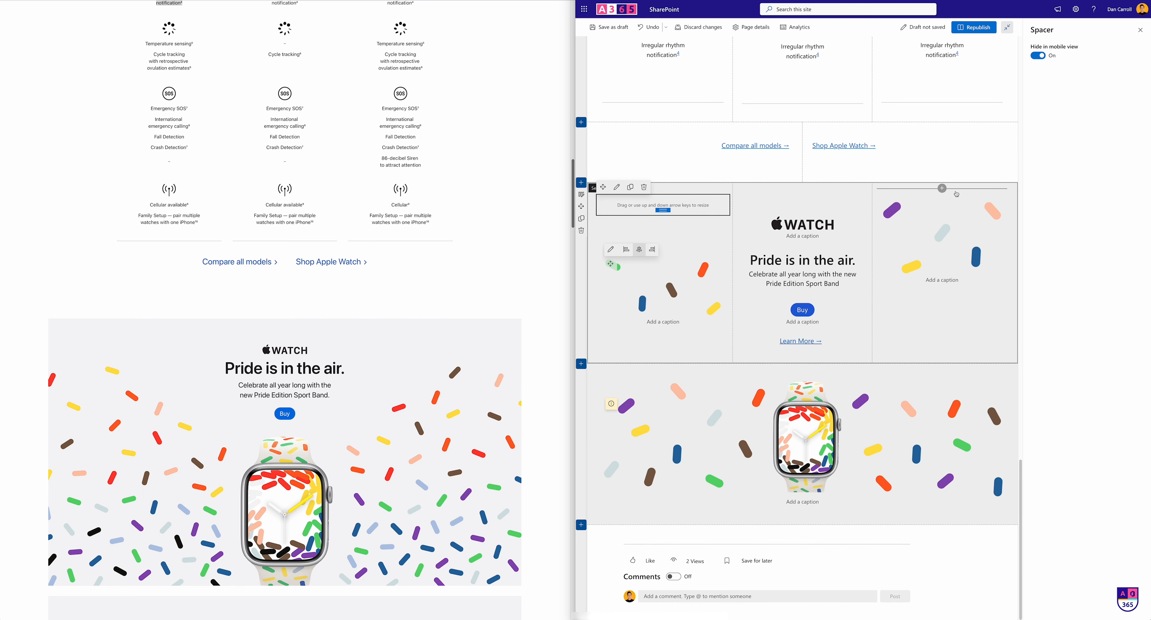
Insert a Spacer web part above the sprinkle image in the third column, make it taller, and republish the page
left_click(942, 188)
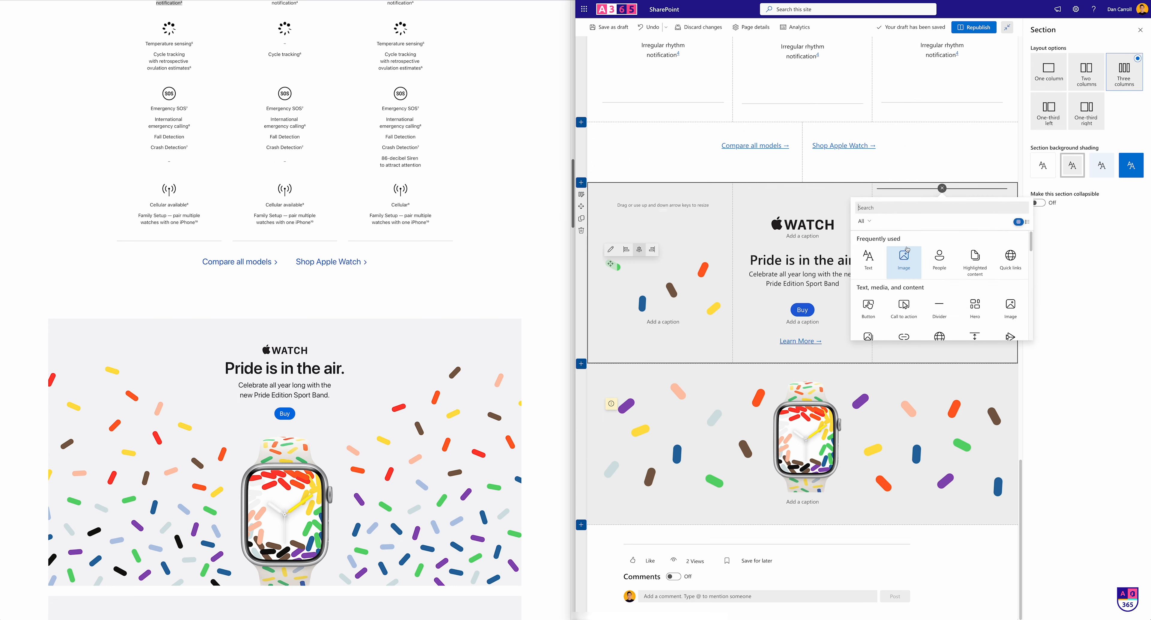
type("spacer")
left_click(866, 265)
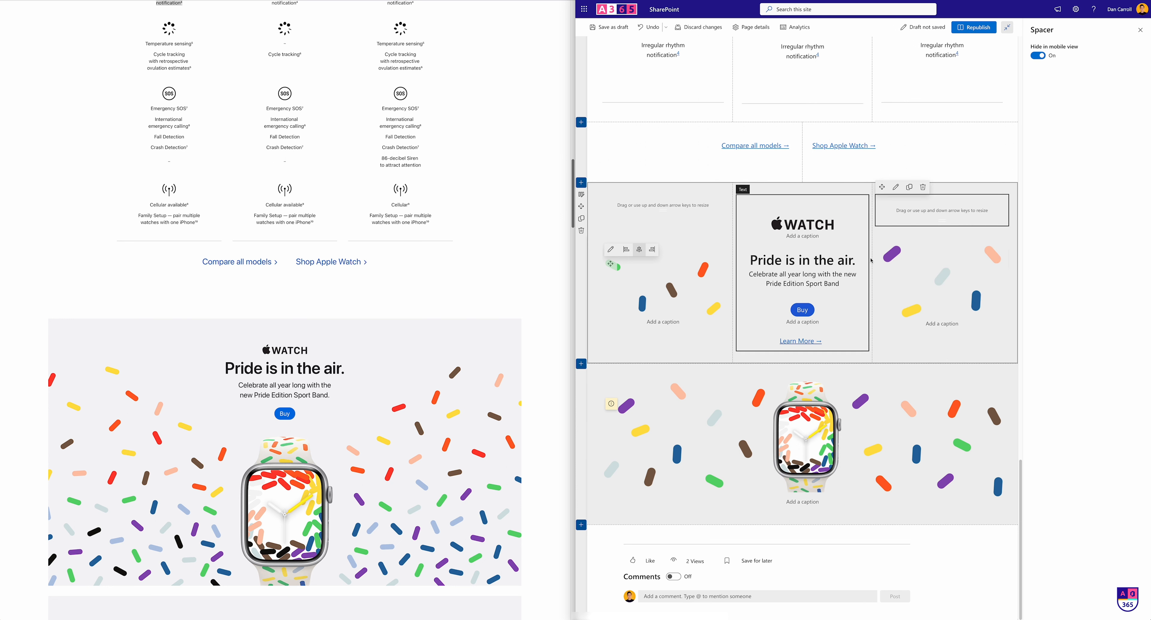
left_click_drag(942, 220, 936, 241)
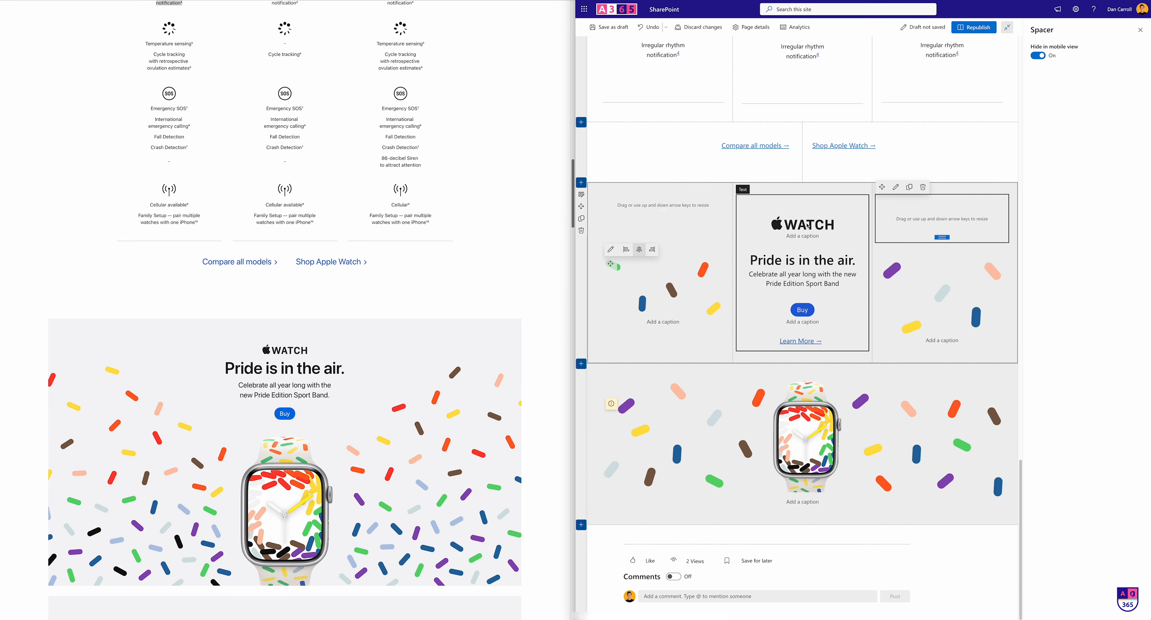
left_click(977, 31)
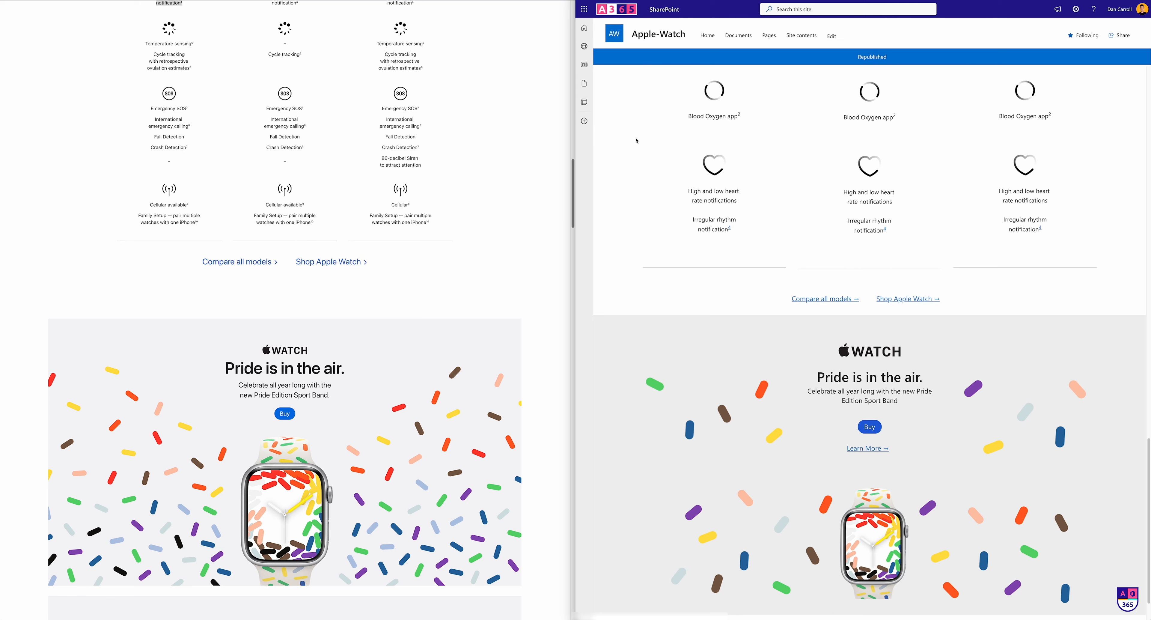
Review the republished page from the Pride banner up to "Adventure awaits" and compare it with Apple's original page
scroll(795, 322, "down", 2)
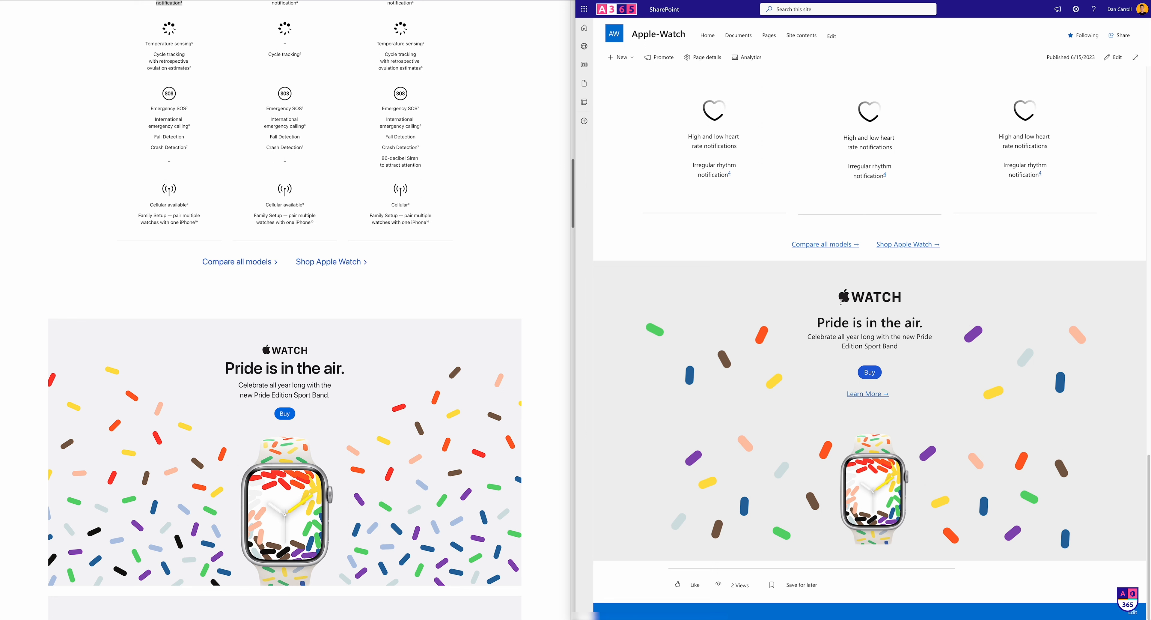
left_click_drag(899, 348, 830, 323)
left_click(937, 283)
scroll(918, 323, "up", 1)
scroll(885, 357, "up", 10)
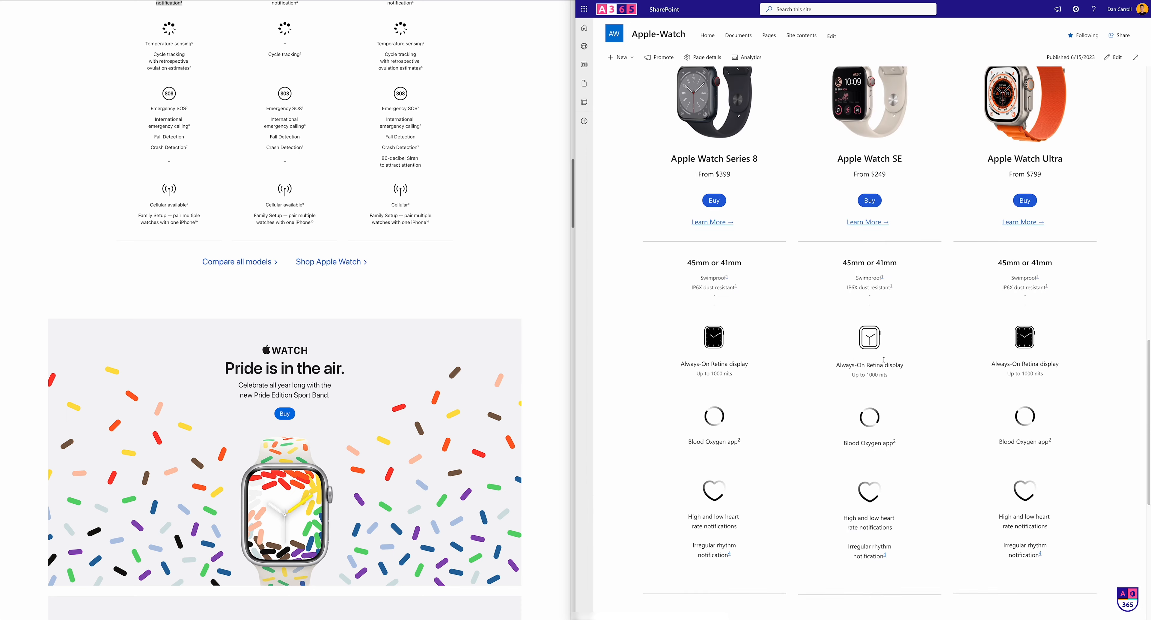
scroll(877, 365, "up", 10)
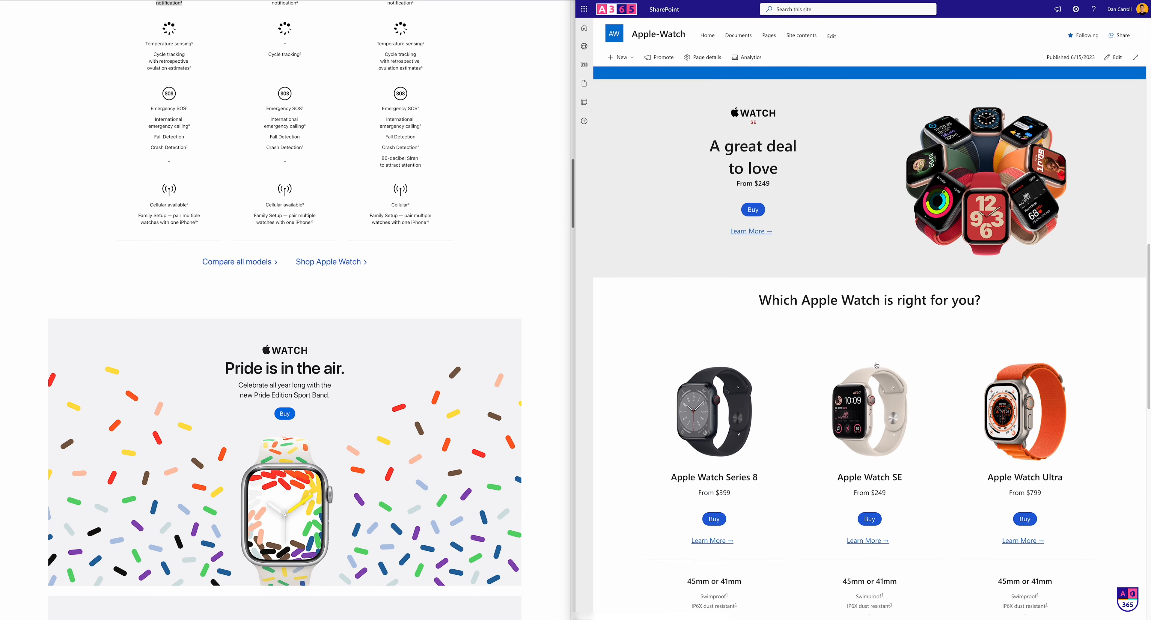
scroll(877, 362, "up", 5)
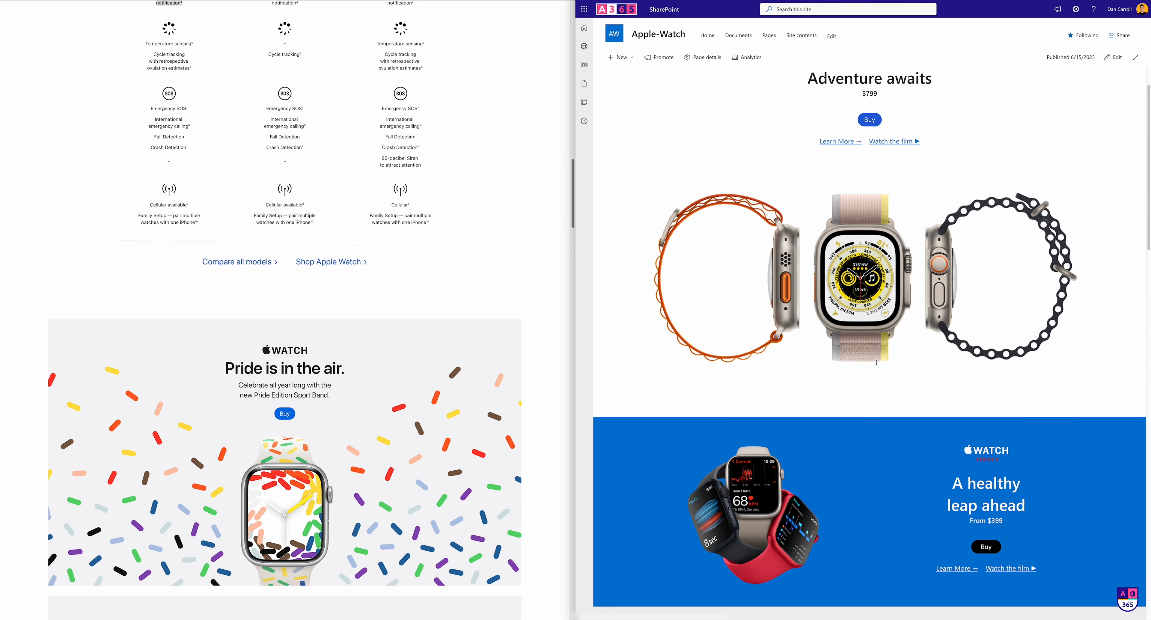
scroll(877, 365, "up", 2)
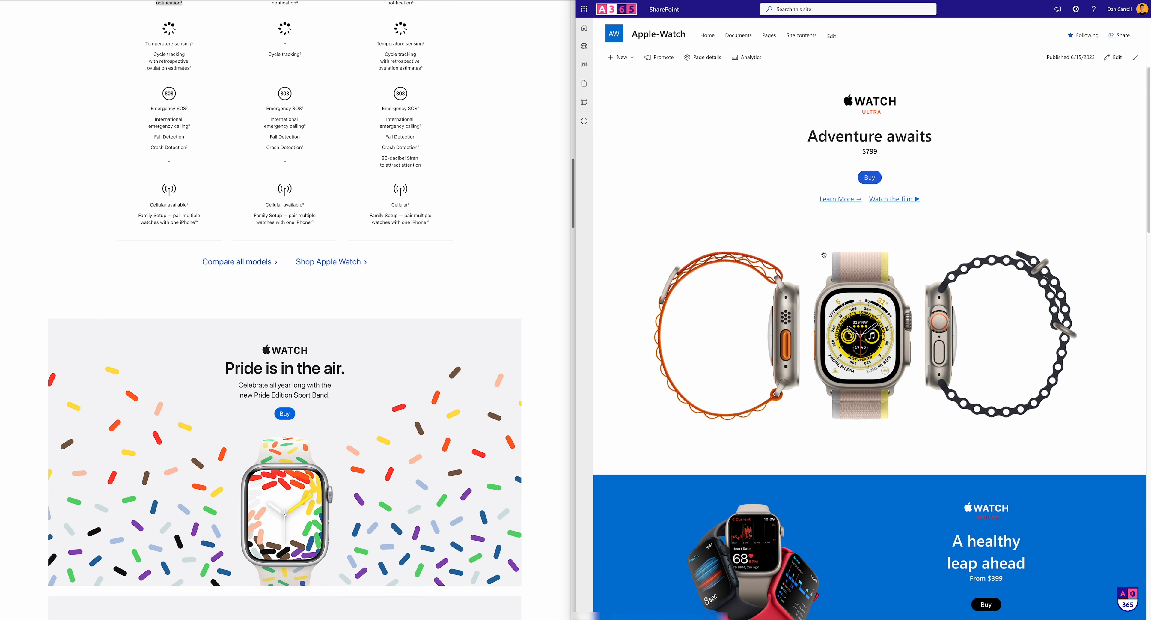
scroll(477, 195, "up", 15)
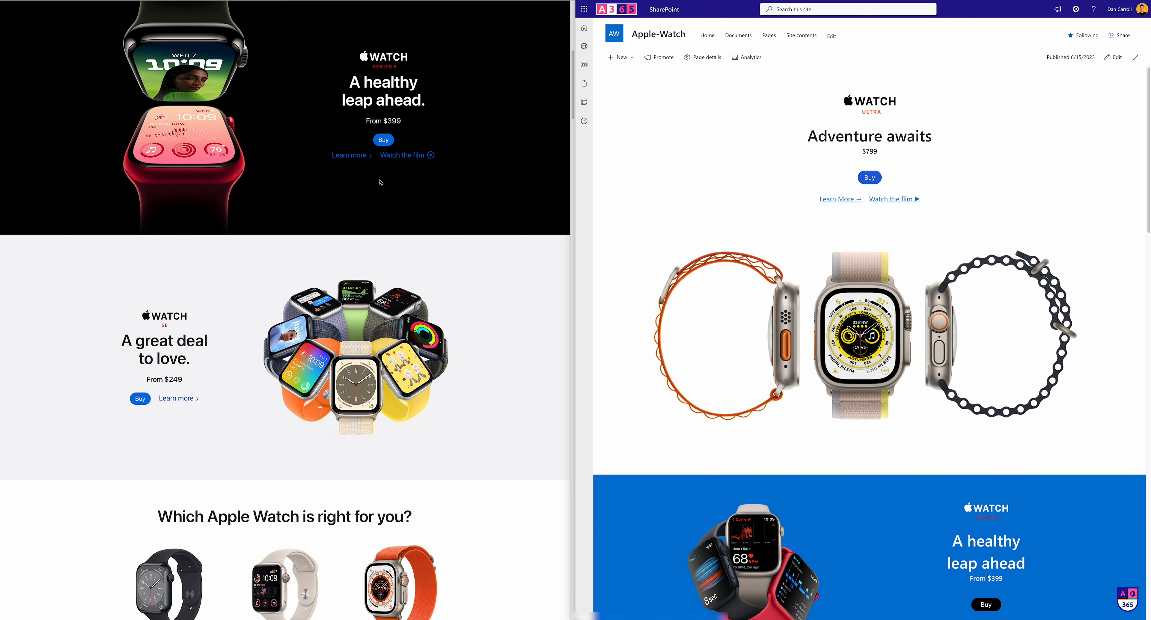
scroll(380, 182, "up", 10)
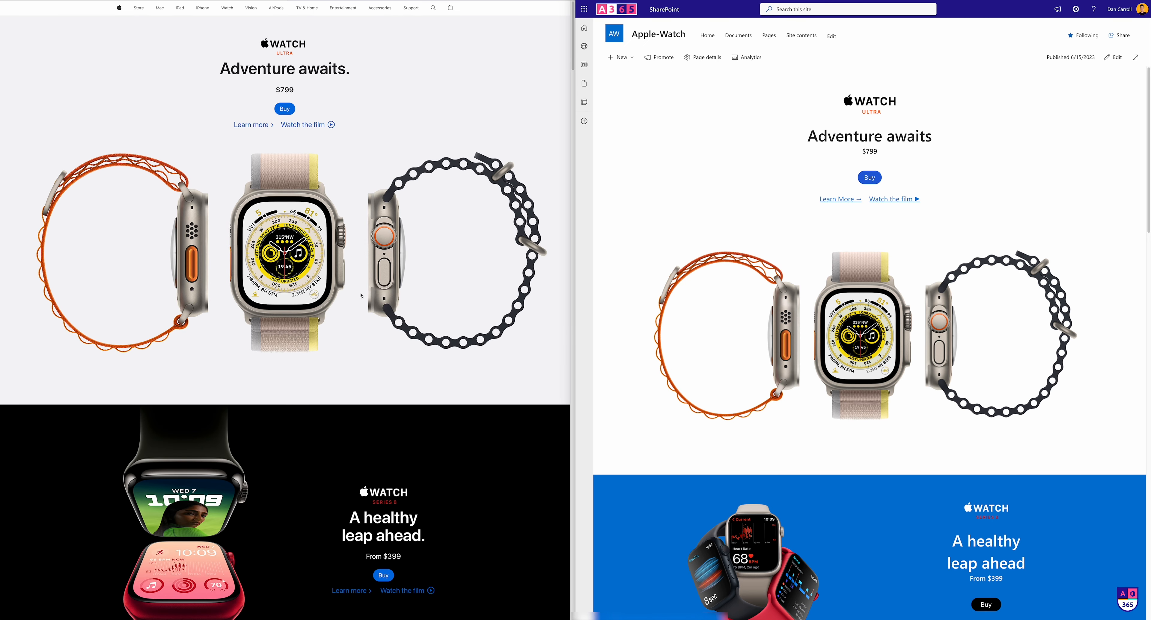